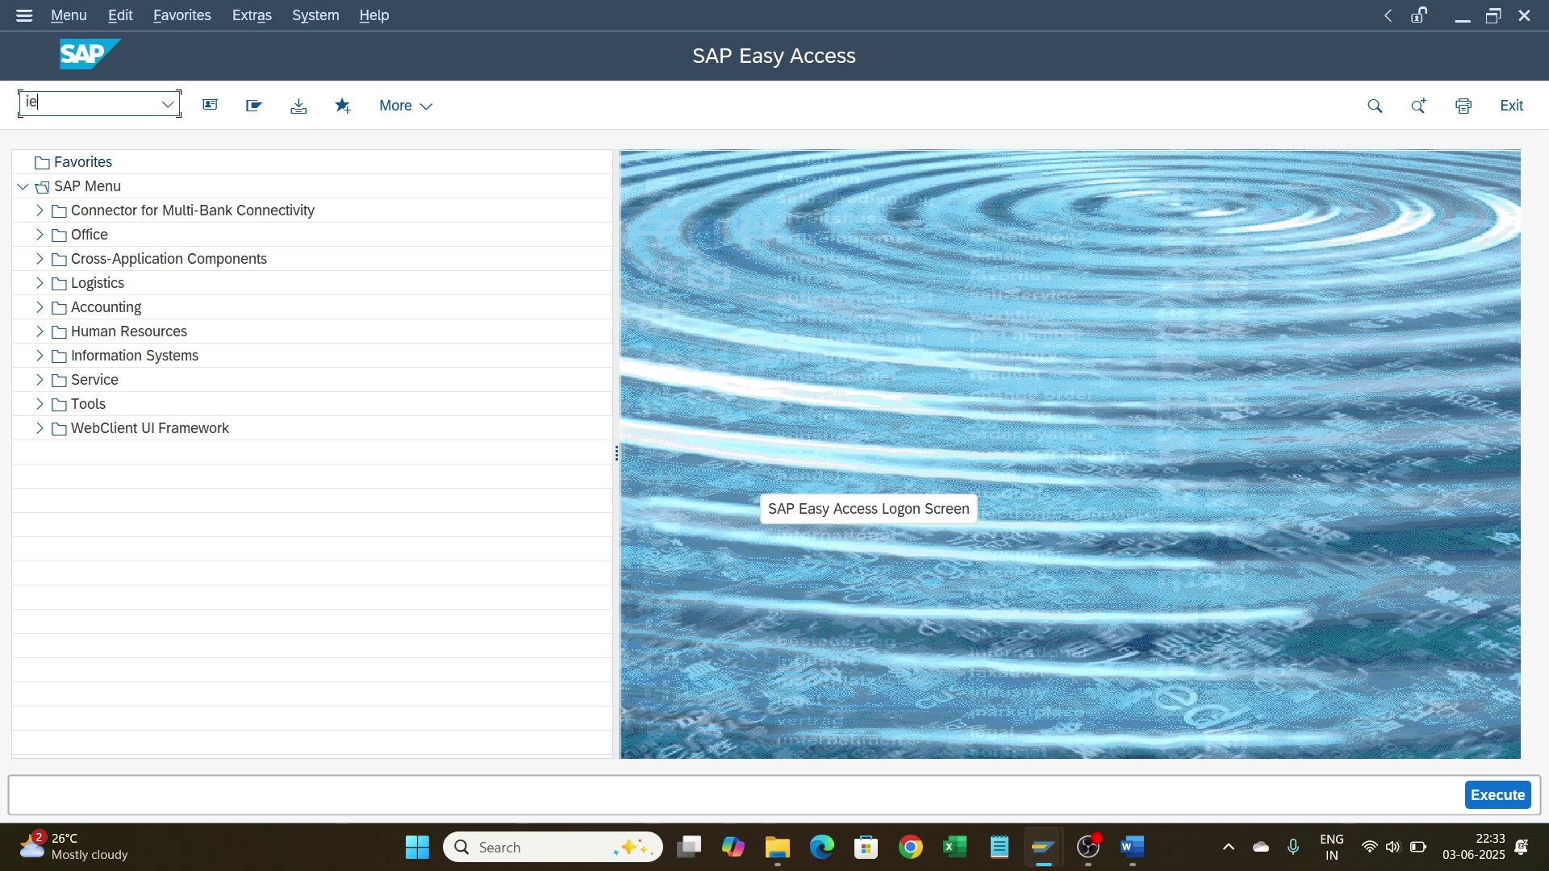
Step: Display the master record of equipment 10000051 with transaction IE03
type("03")
key("Return")
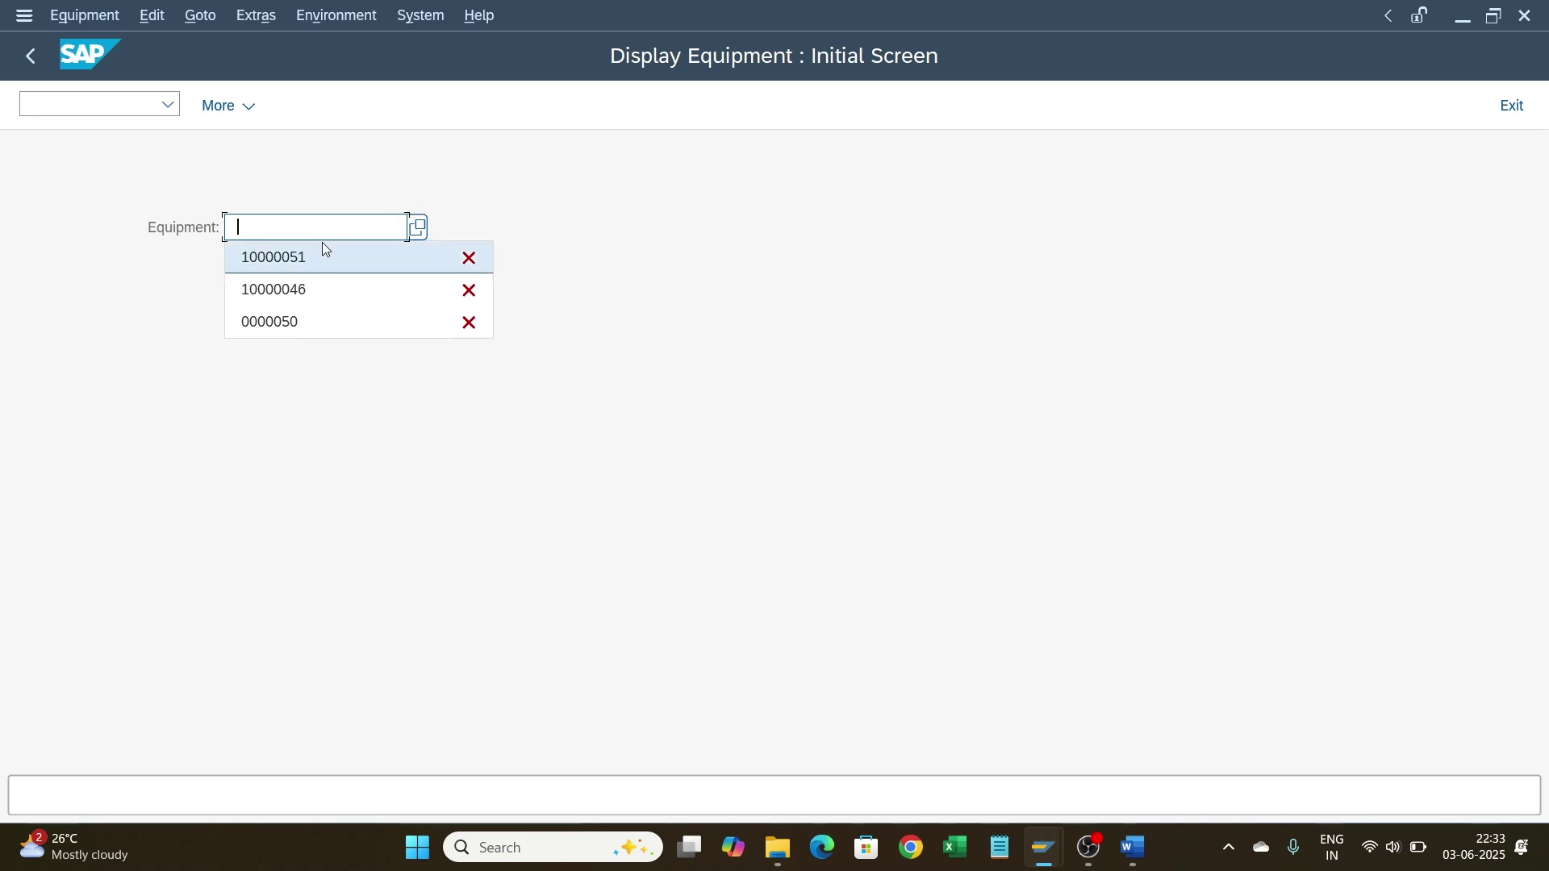
left_click(310, 255)
key("Return")
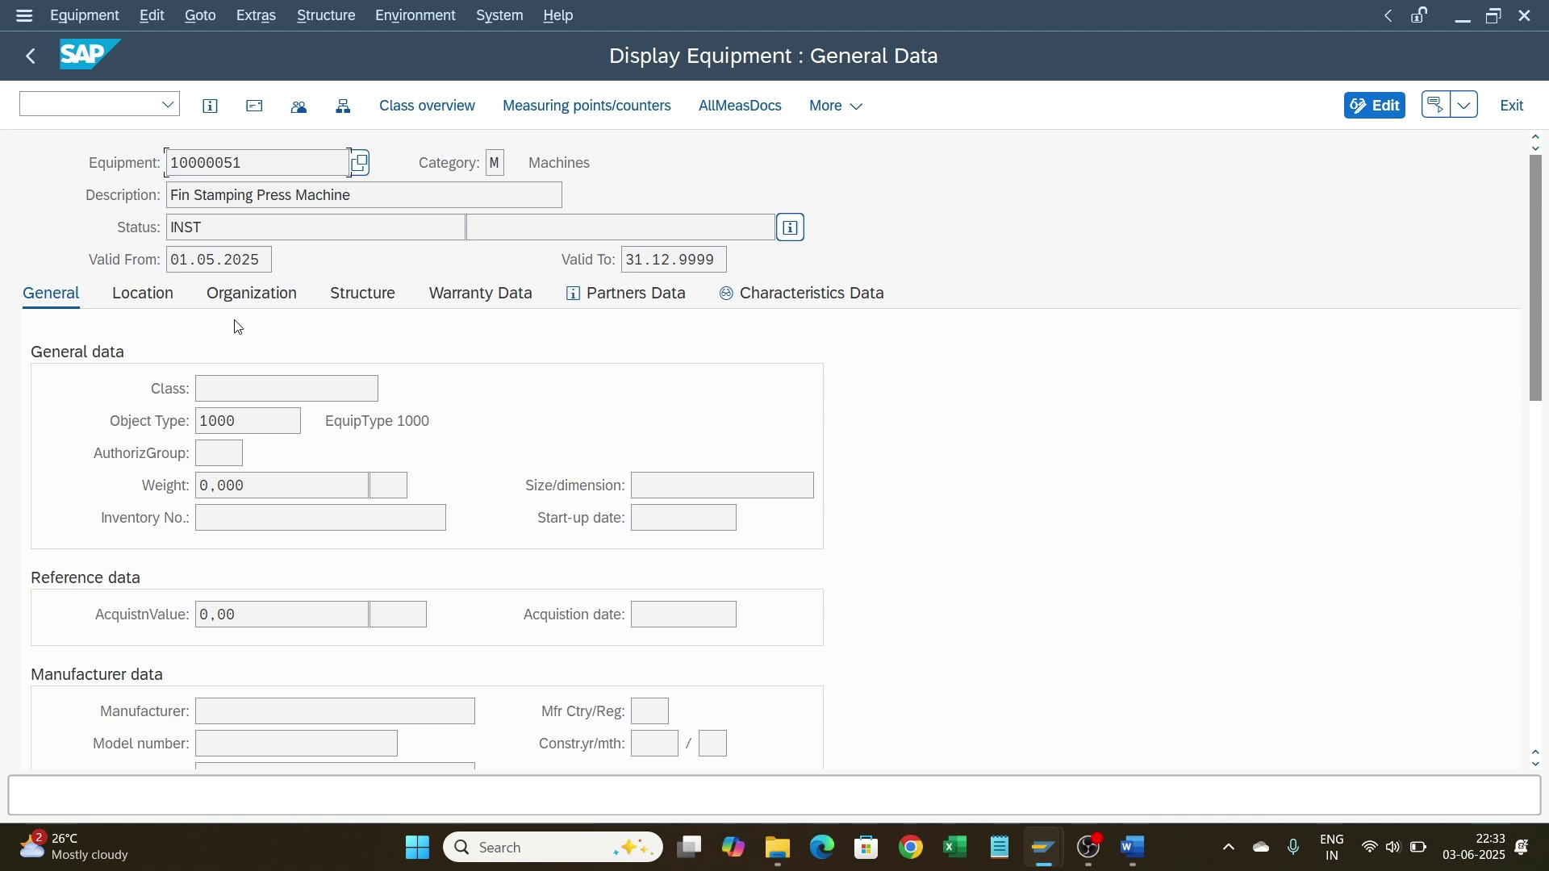
Step: Examine the equipment's general, location and organization data, and leave the record for the SAP Easy Access screen
left_click(280, 416)
left_click(144, 314)
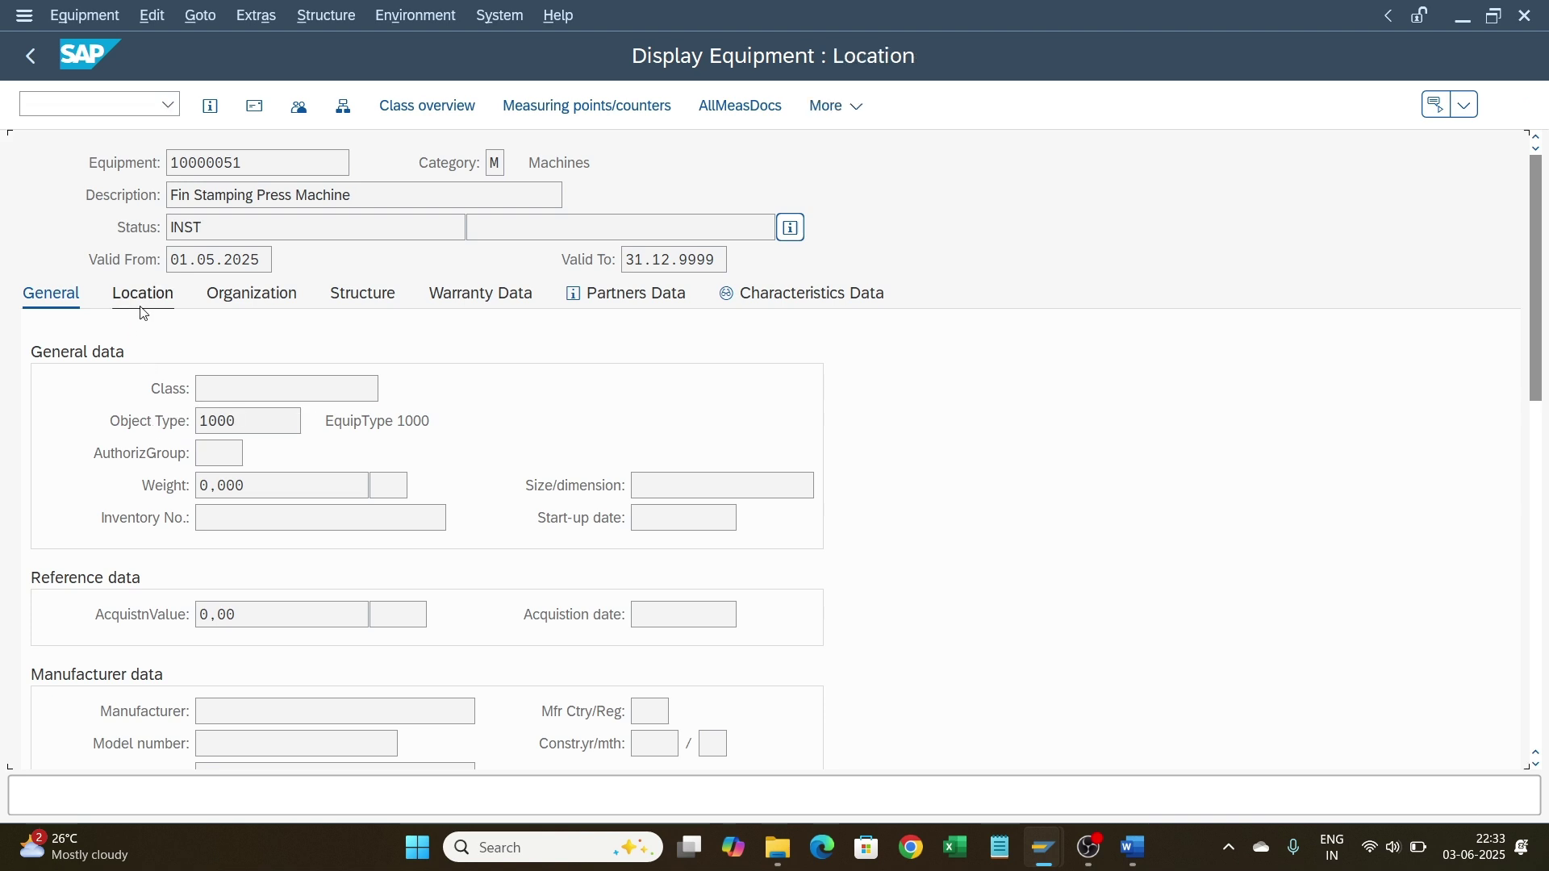
scroll(240, 496, "down", 1)
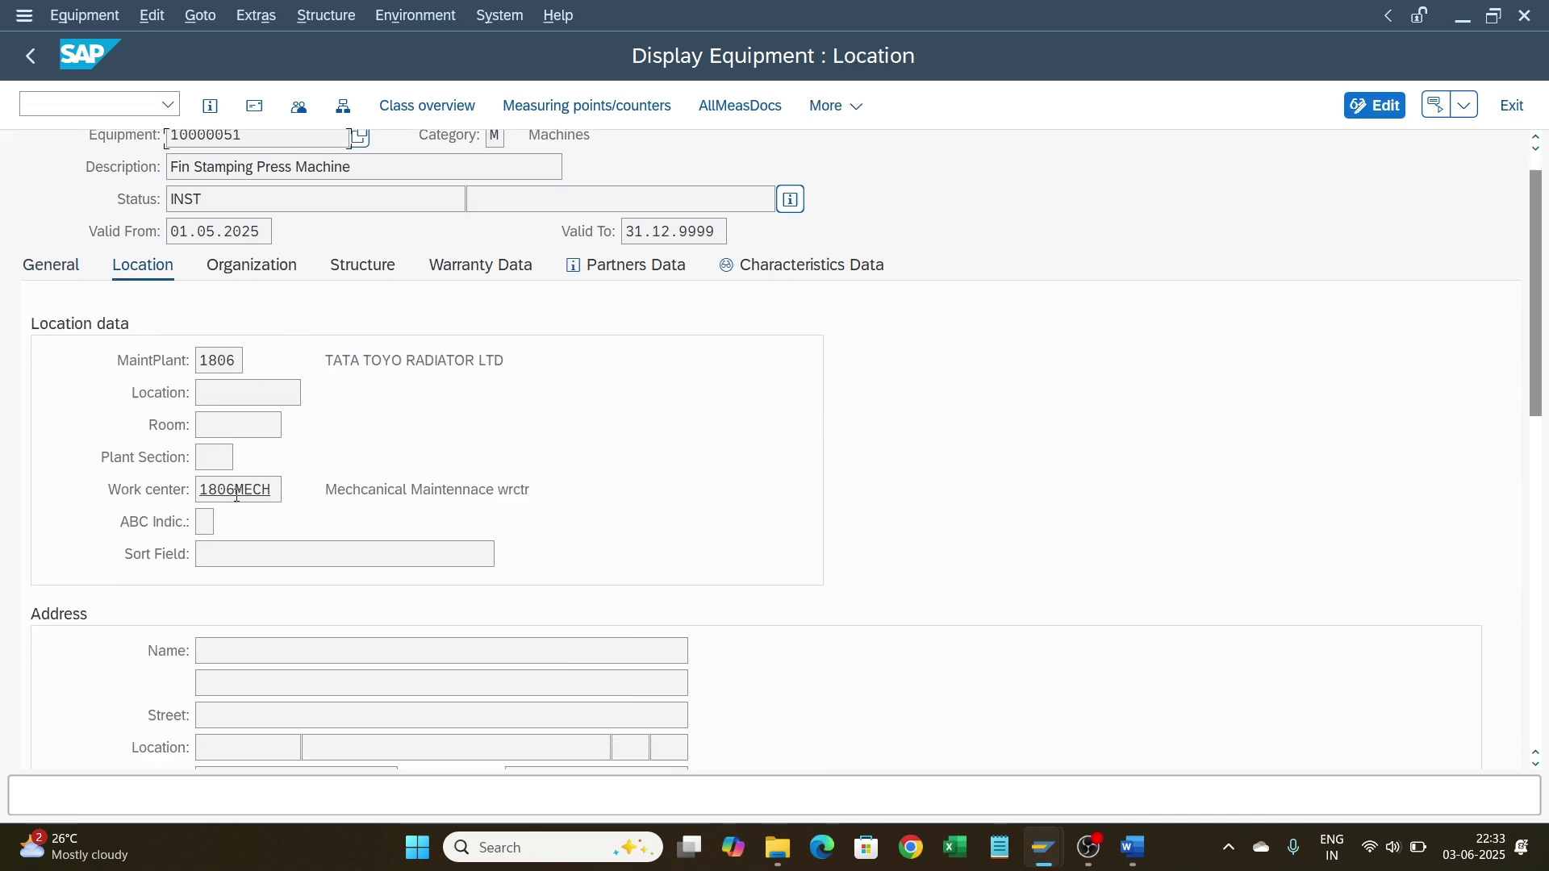
left_click(246, 253)
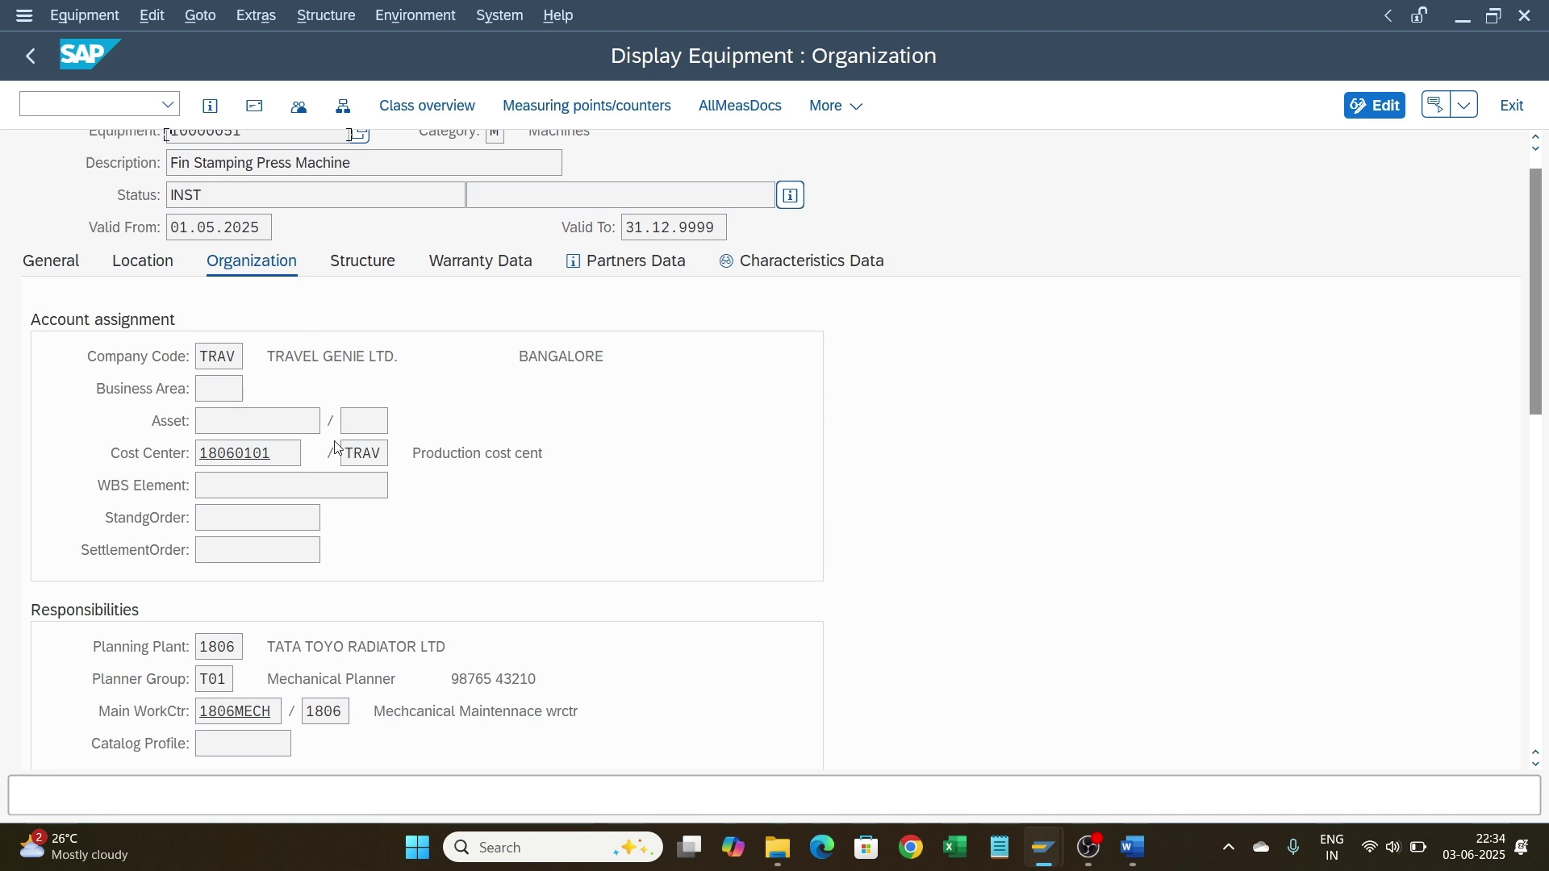
scroll(336, 443, "down", 2)
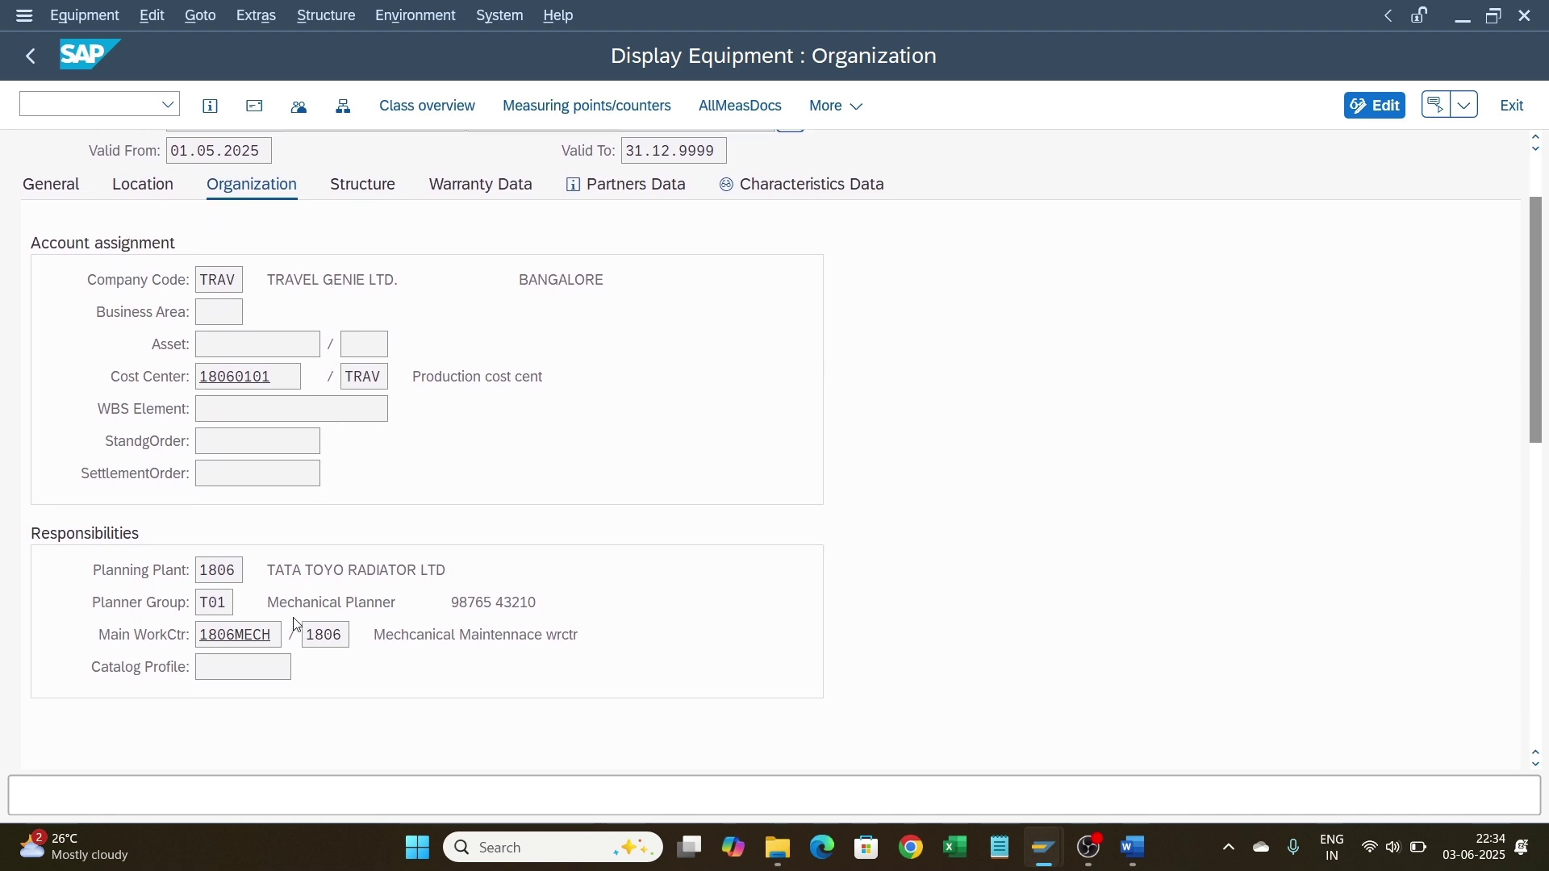
left_click(224, 670)
scroll(461, 458, "up", 3)
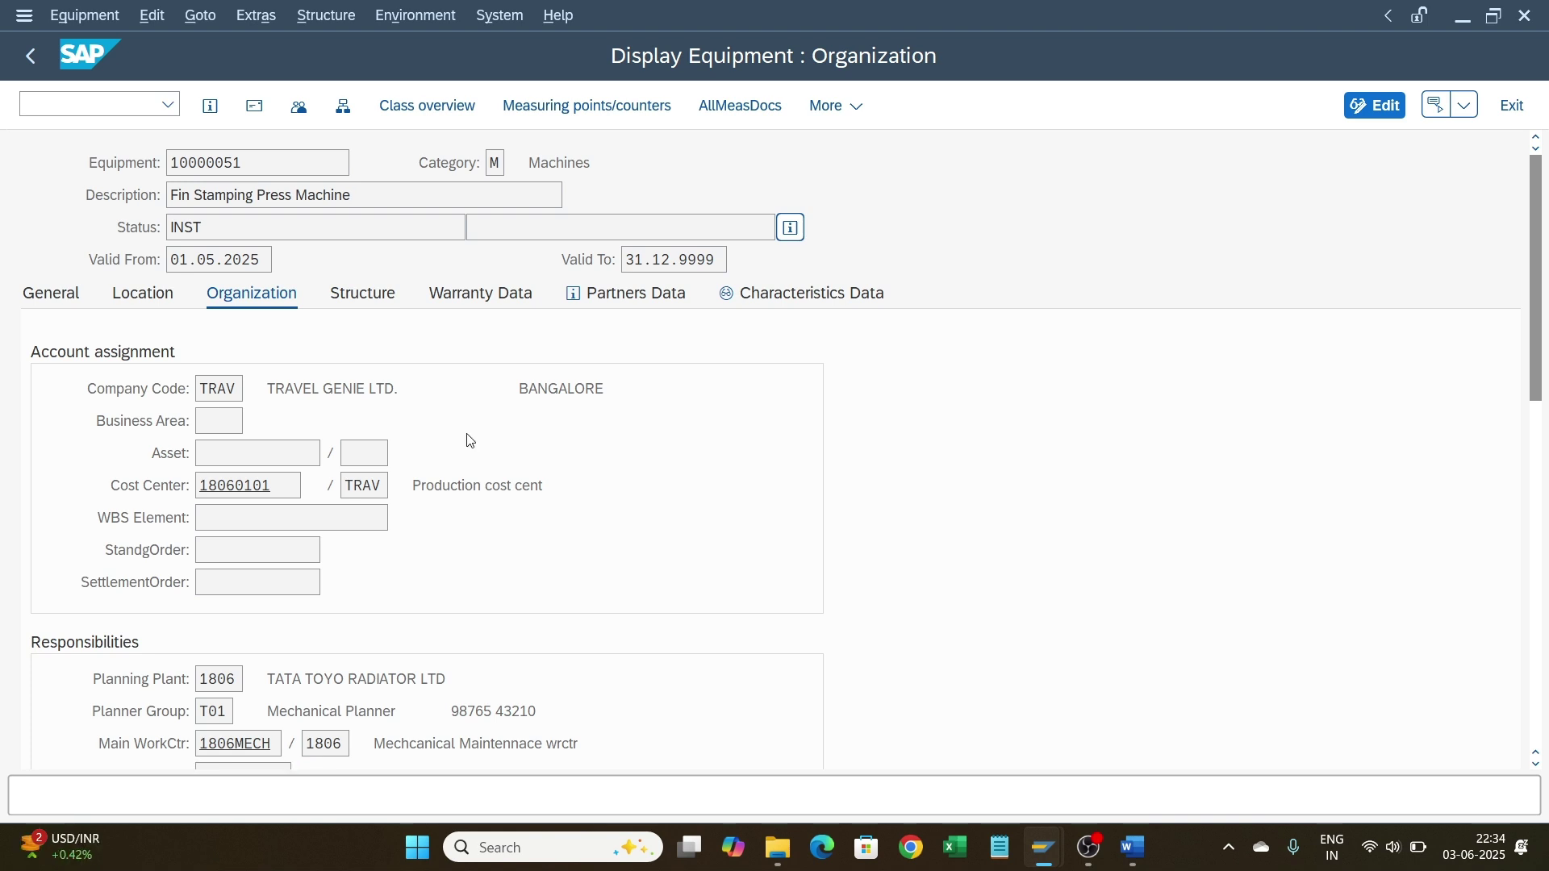
left_click(468, 435)
key("shift+F3")
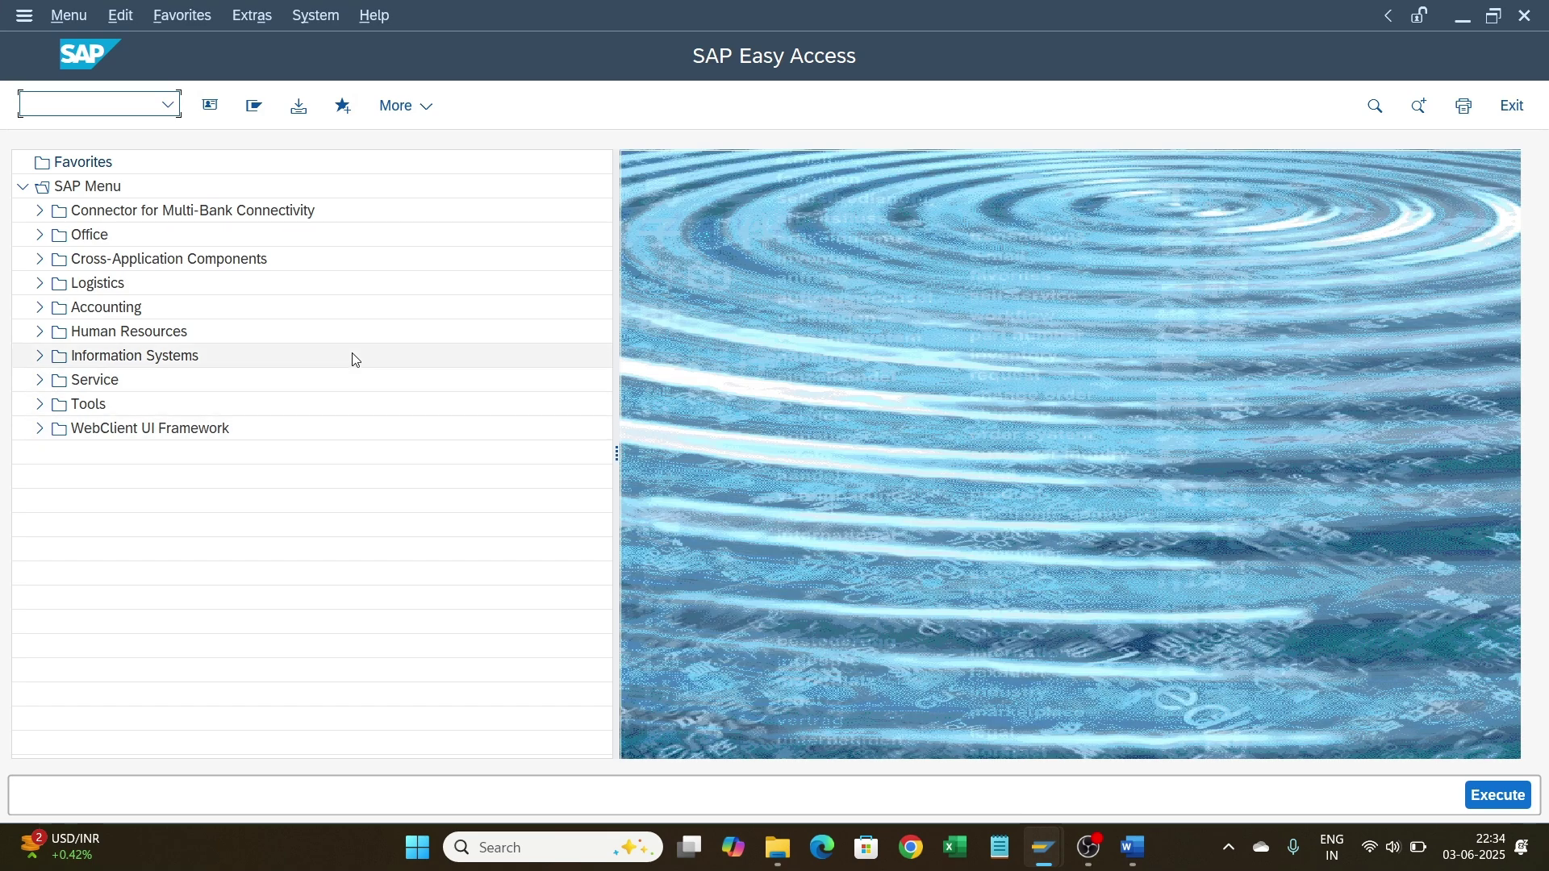
Step: Enter transaction code SPRO, and check the Equipment category configuration path in the Word document before returning to SAP
type("spro")
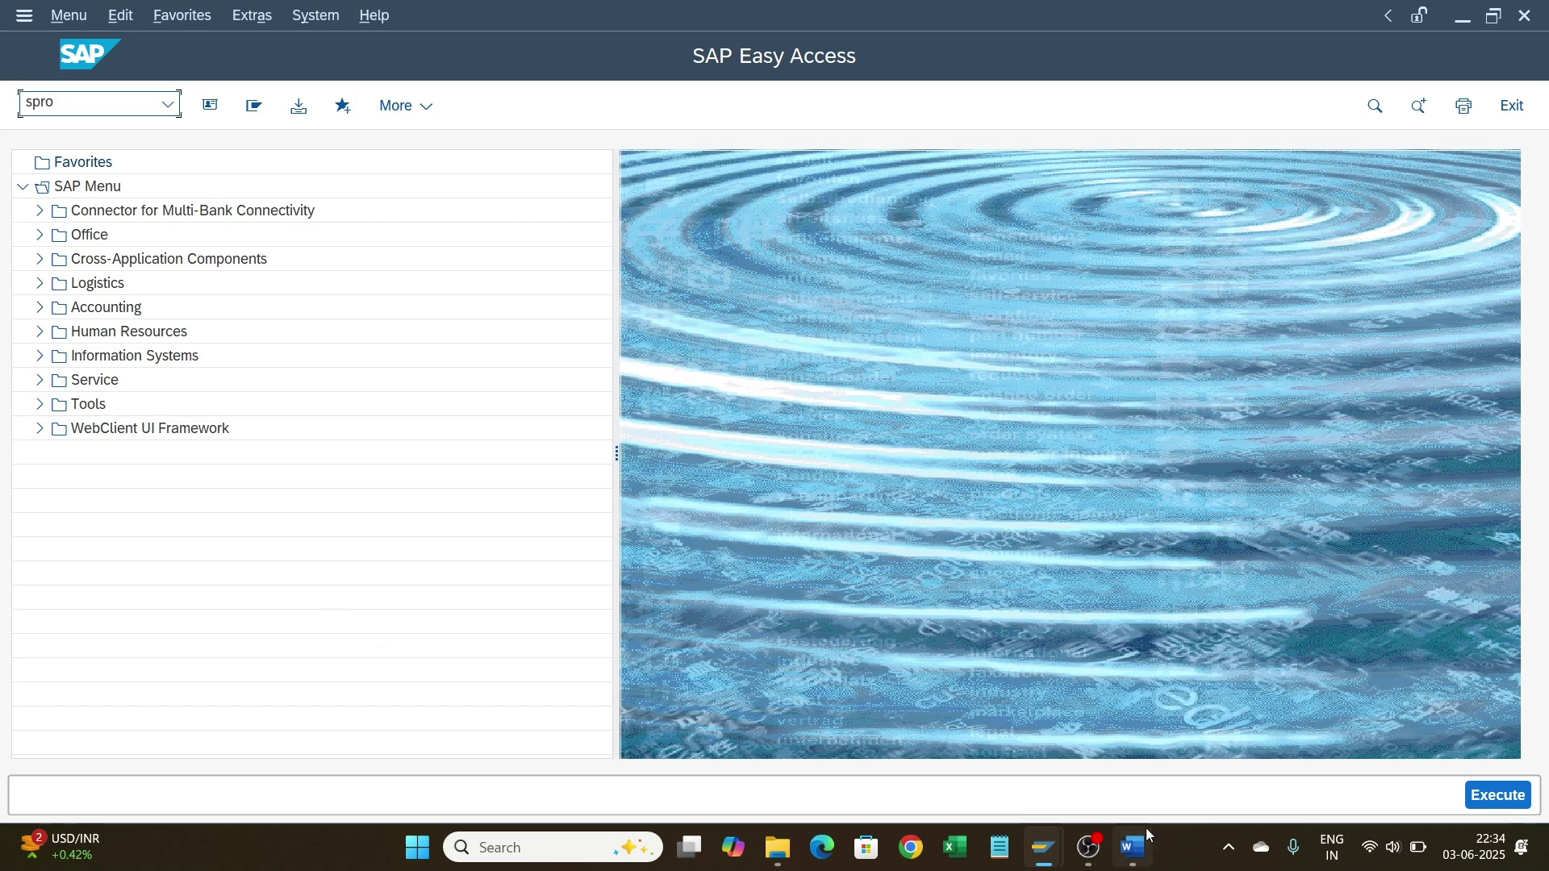
left_click(1137, 863)
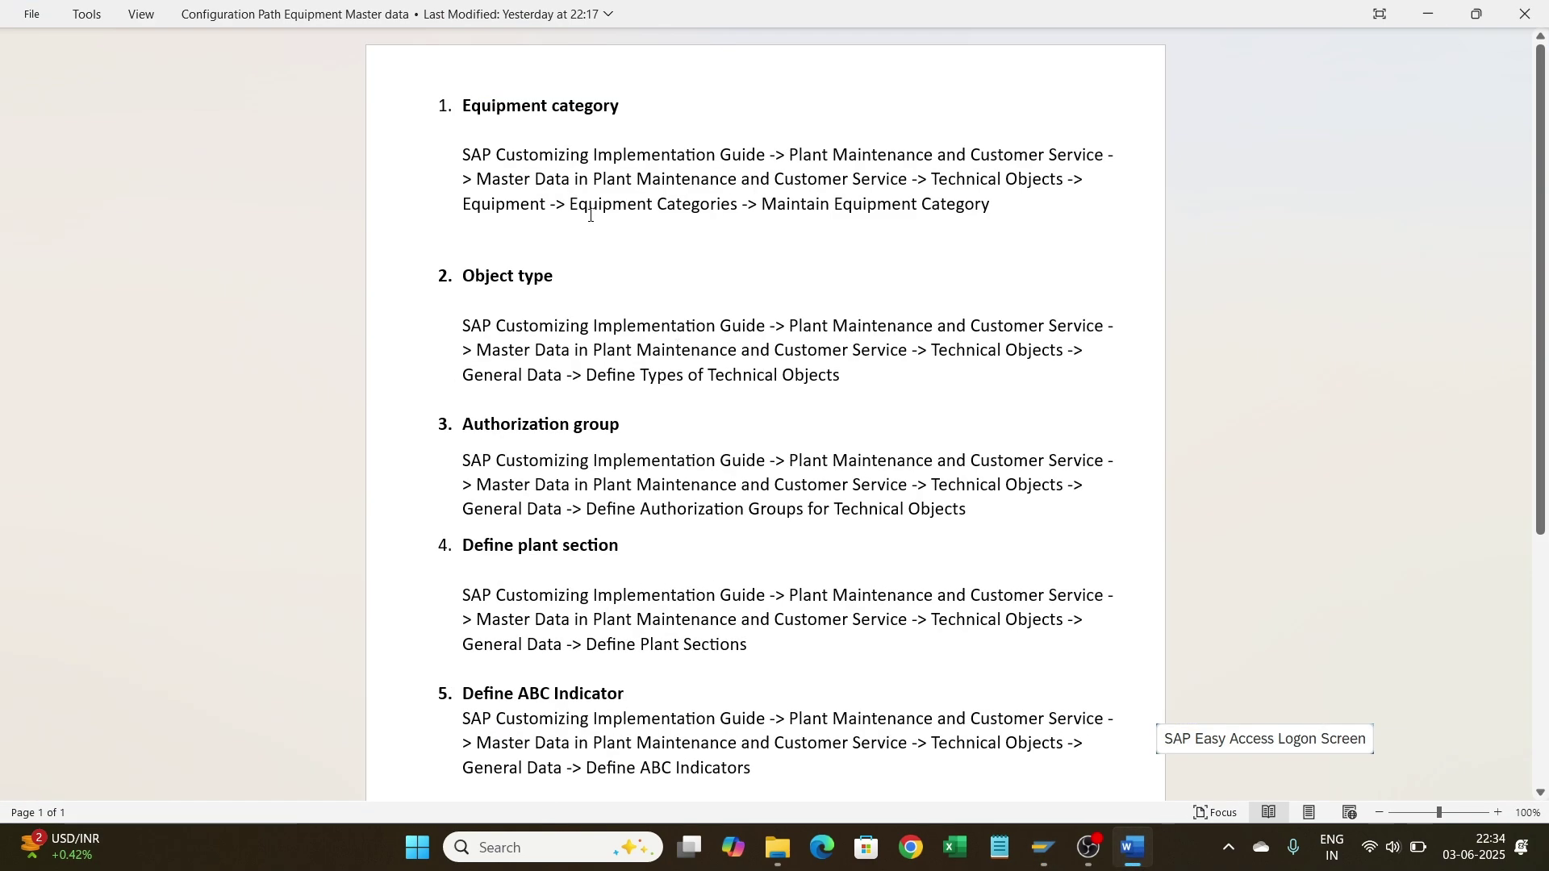
scroll(606, 377, "down", 4)
scroll(607, 377, "up", 4)
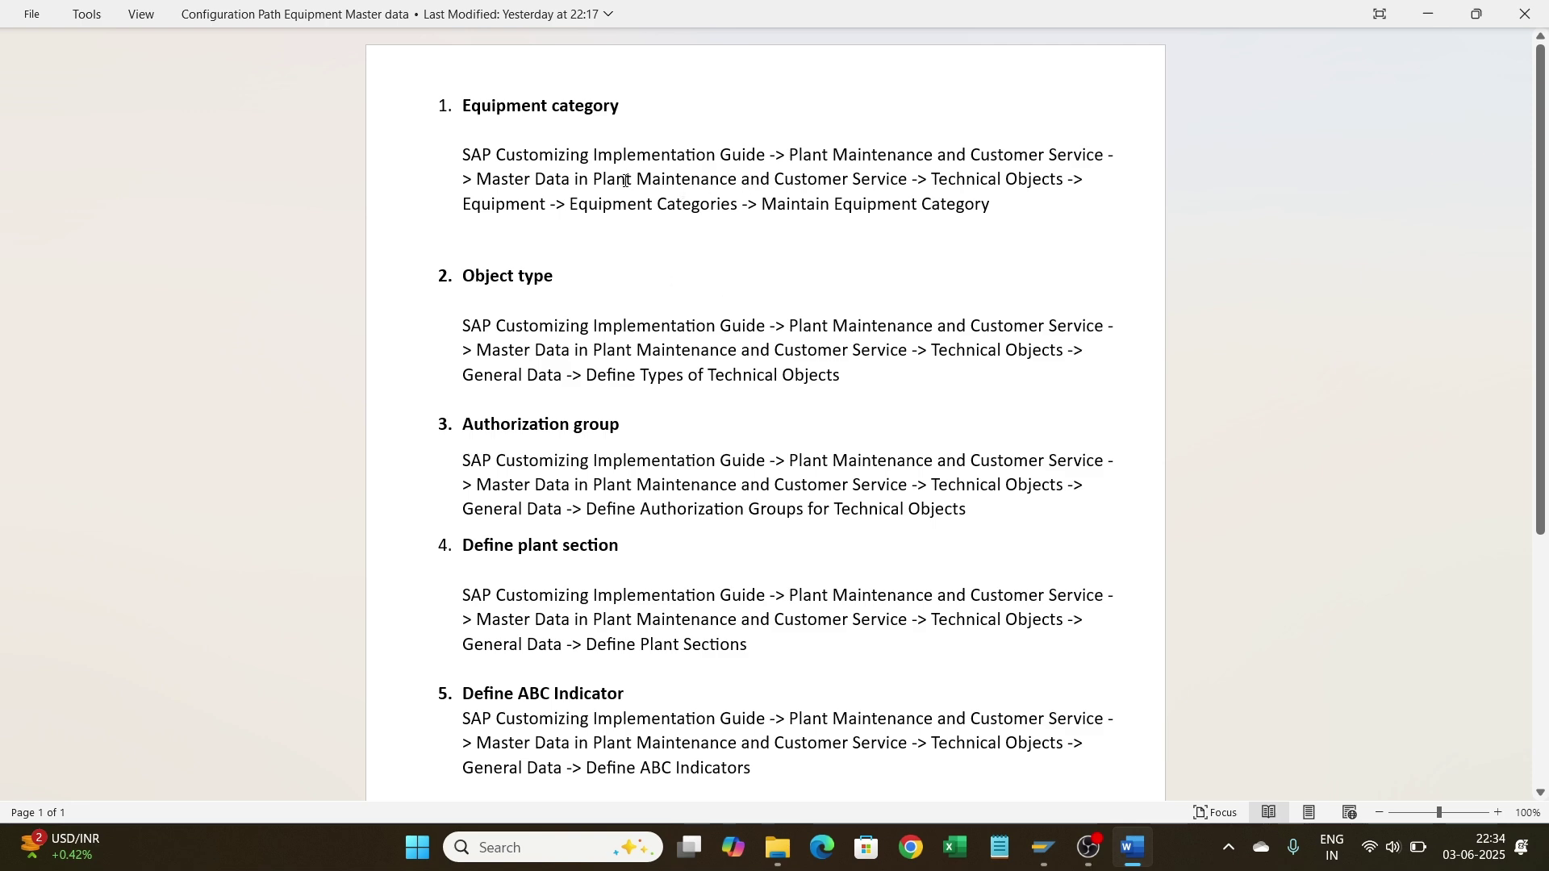
key("alt+Tab")
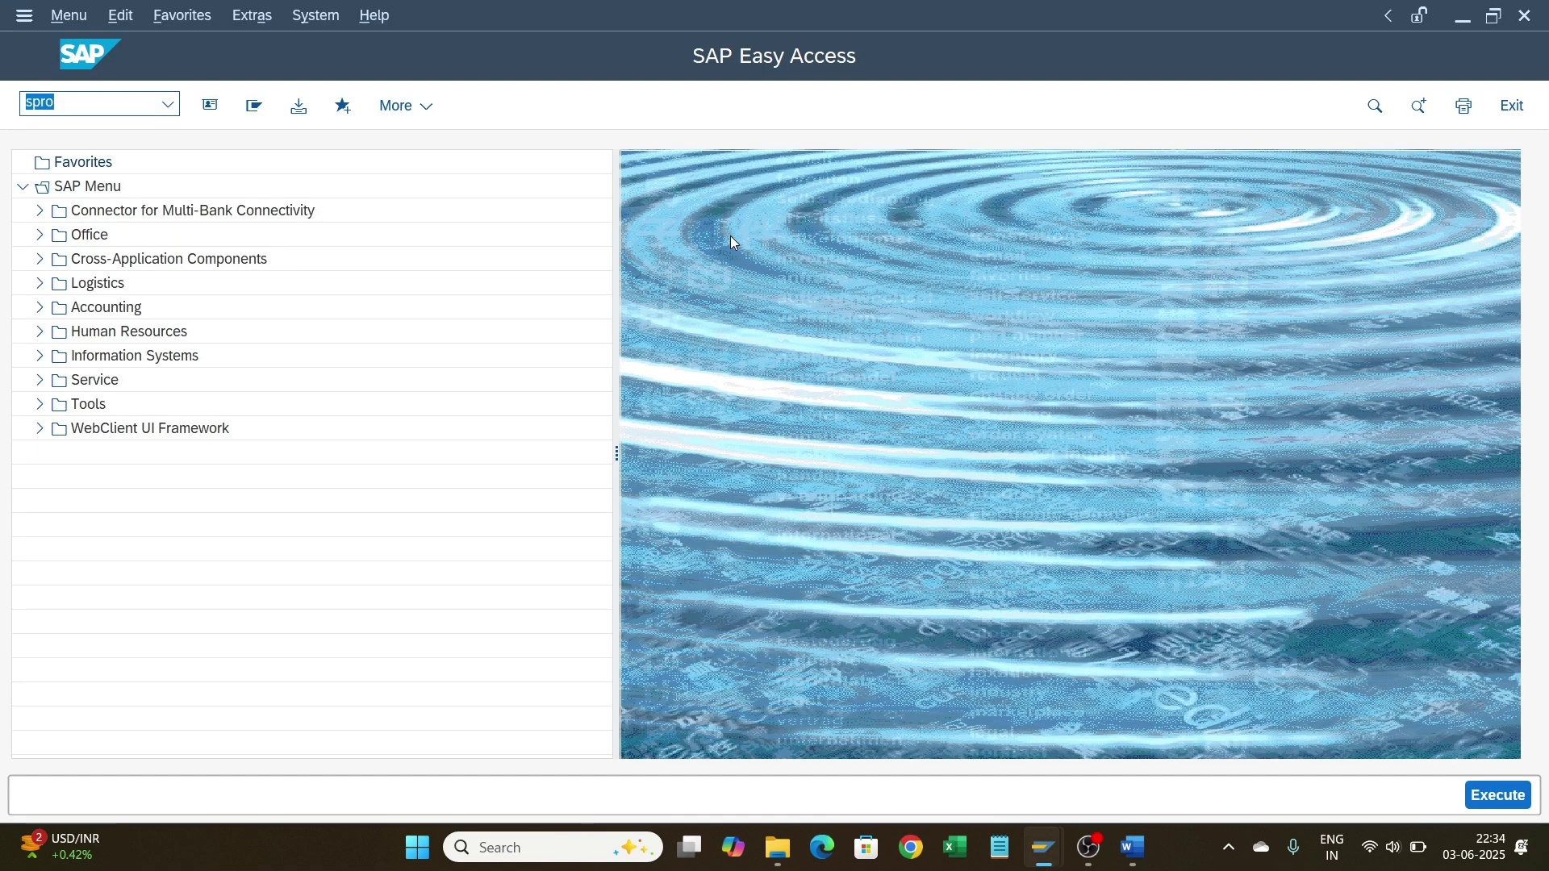
Step: Run SPRO, open the SAP Reference IMG and expand Plant Maintenance and Customer Service
key("Return")
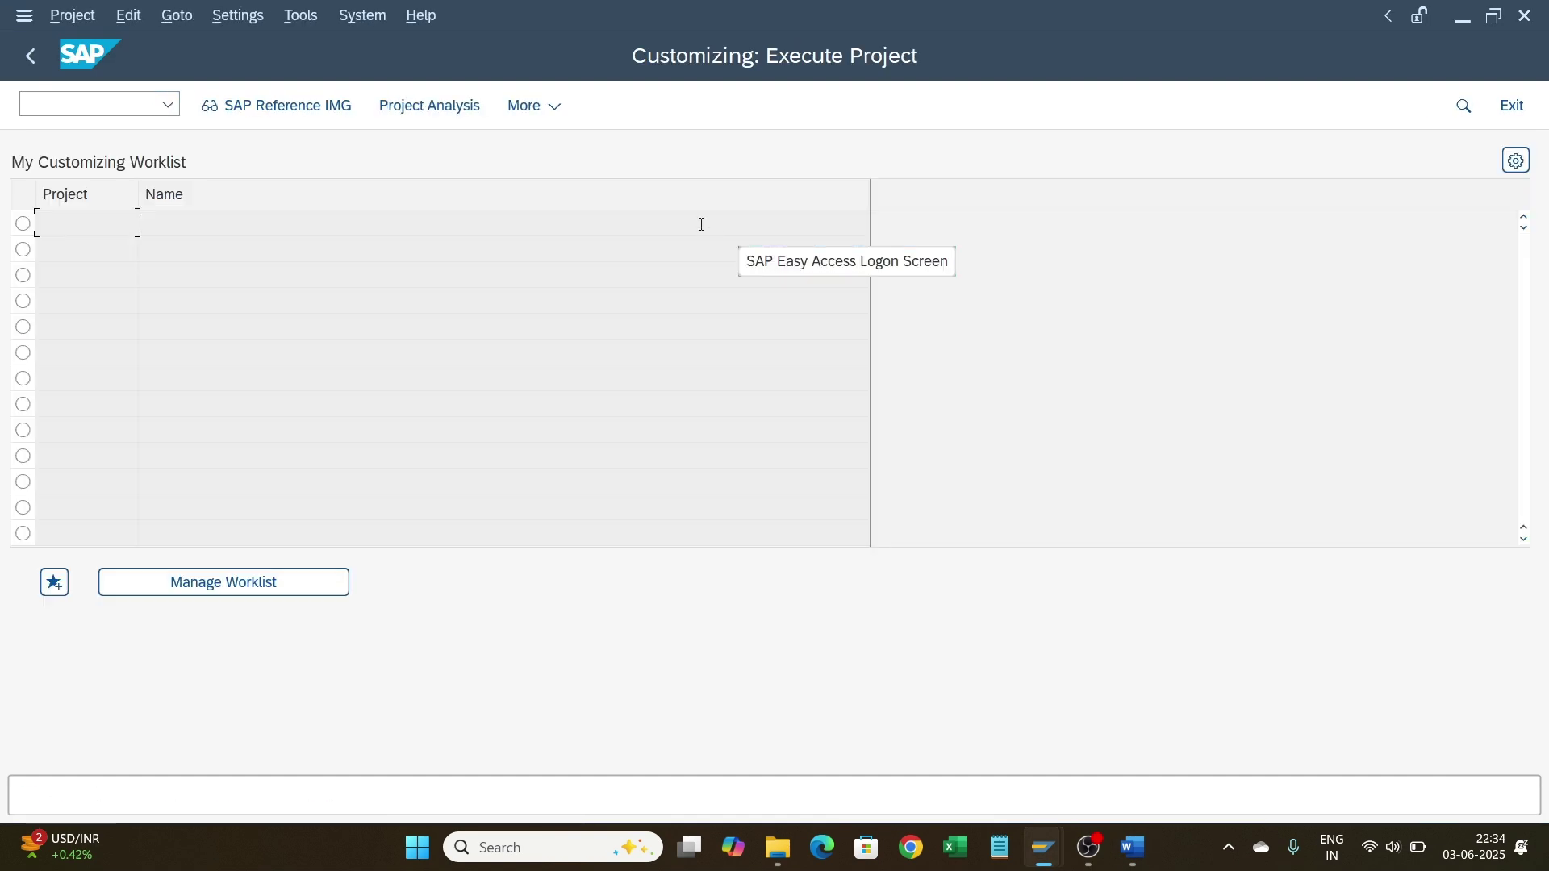
left_click(300, 111)
scroll(288, 420, "down", 5)
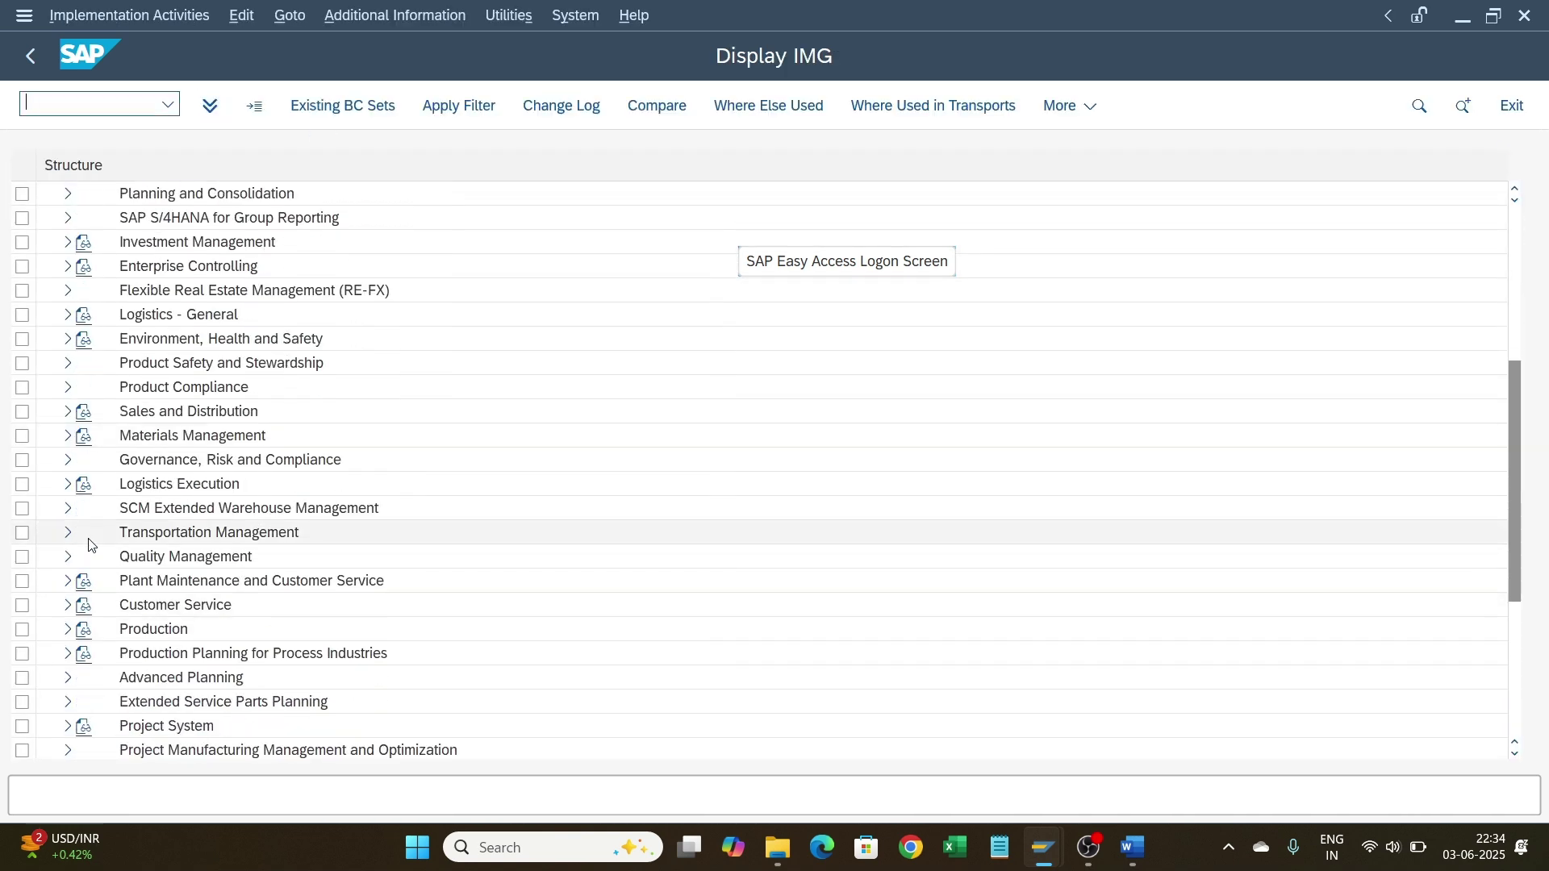
left_click(68, 583)
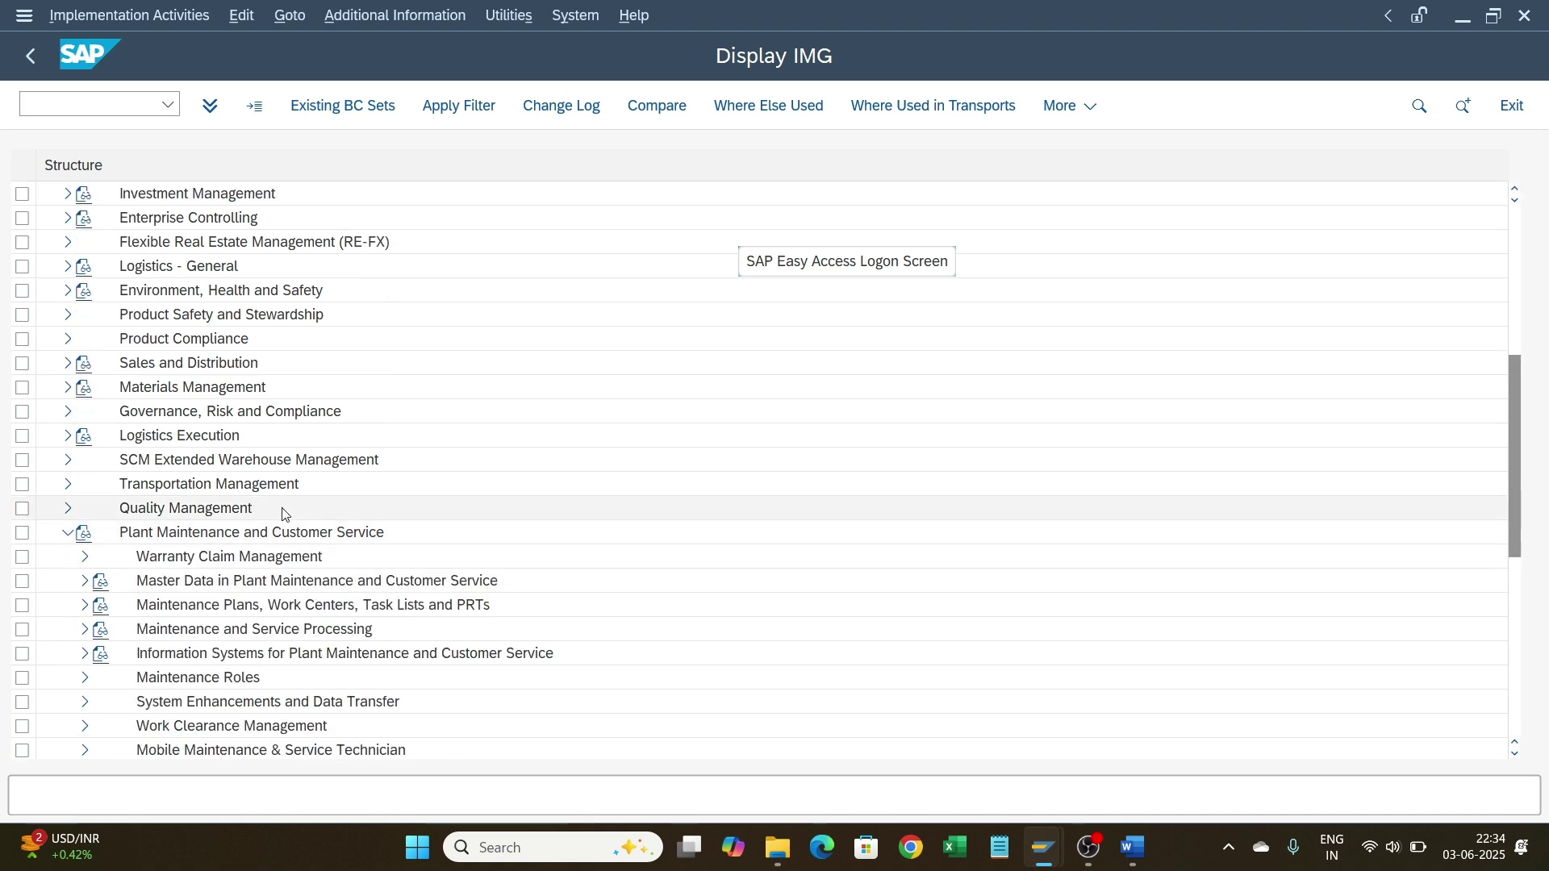
Step: Expand Master Data in Plant Maintenance and Customer Service through Technical Objects and Equipment to Equipment Categories, and open the Maintain Equipment Category activity
scroll(355, 484, "down", 2)
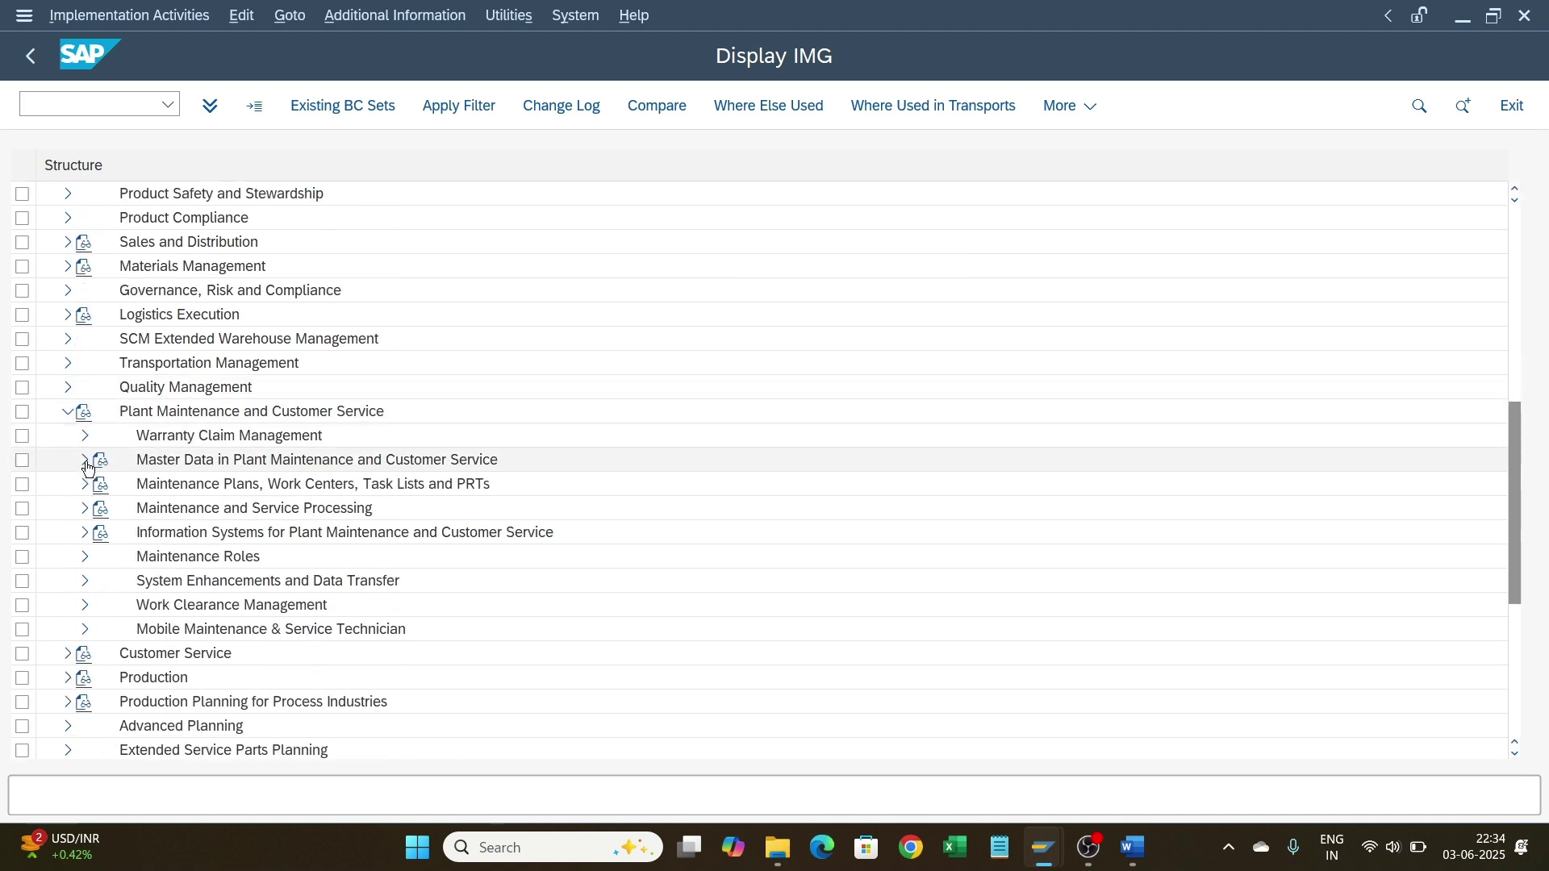
left_click(86, 463)
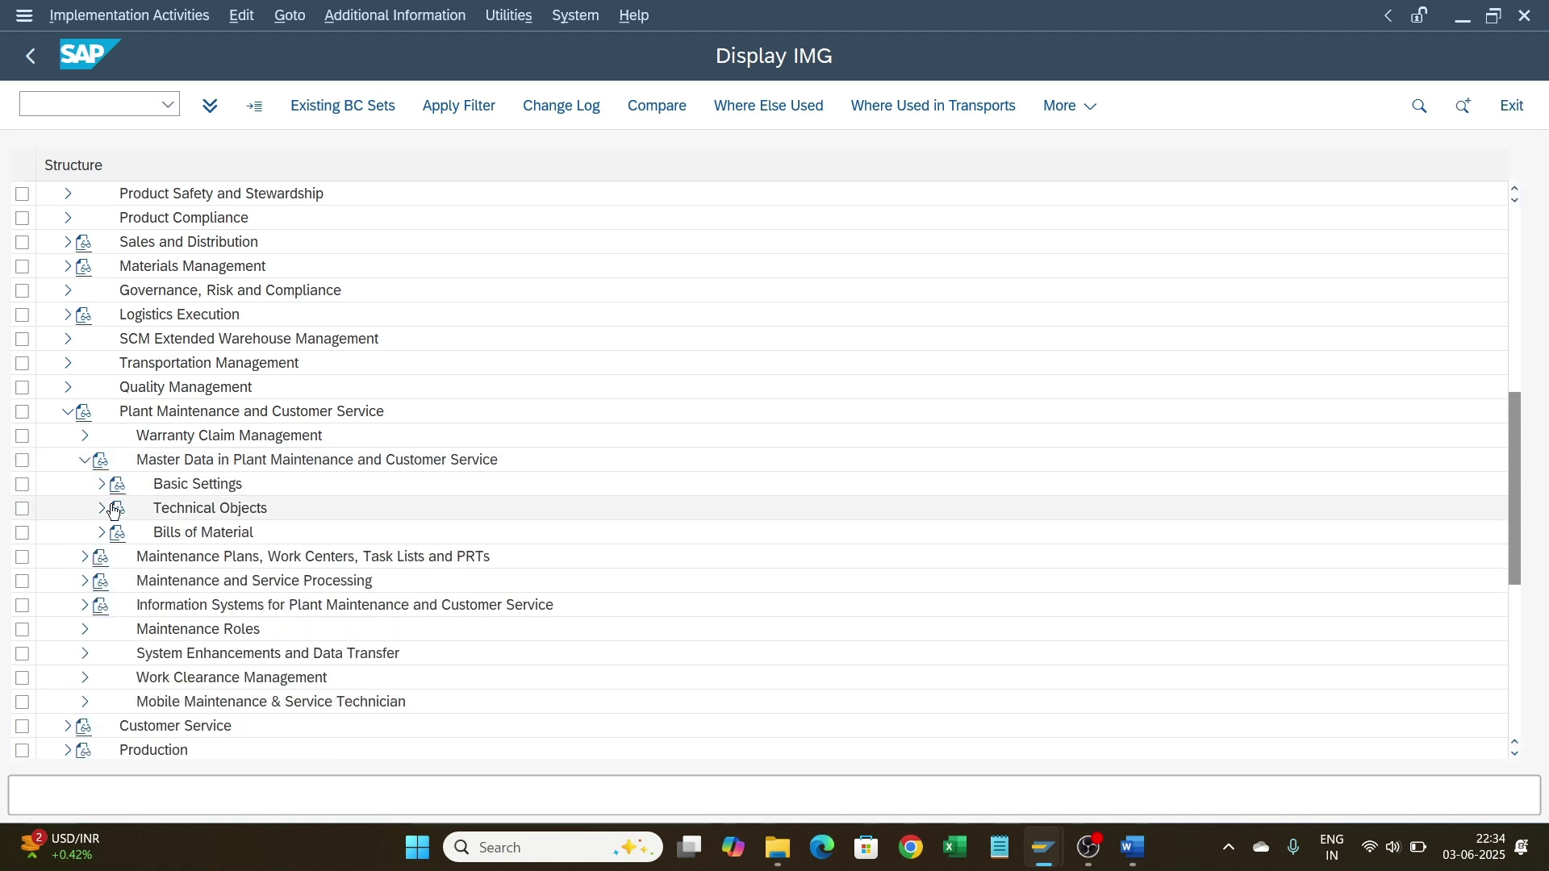
left_click(102, 509)
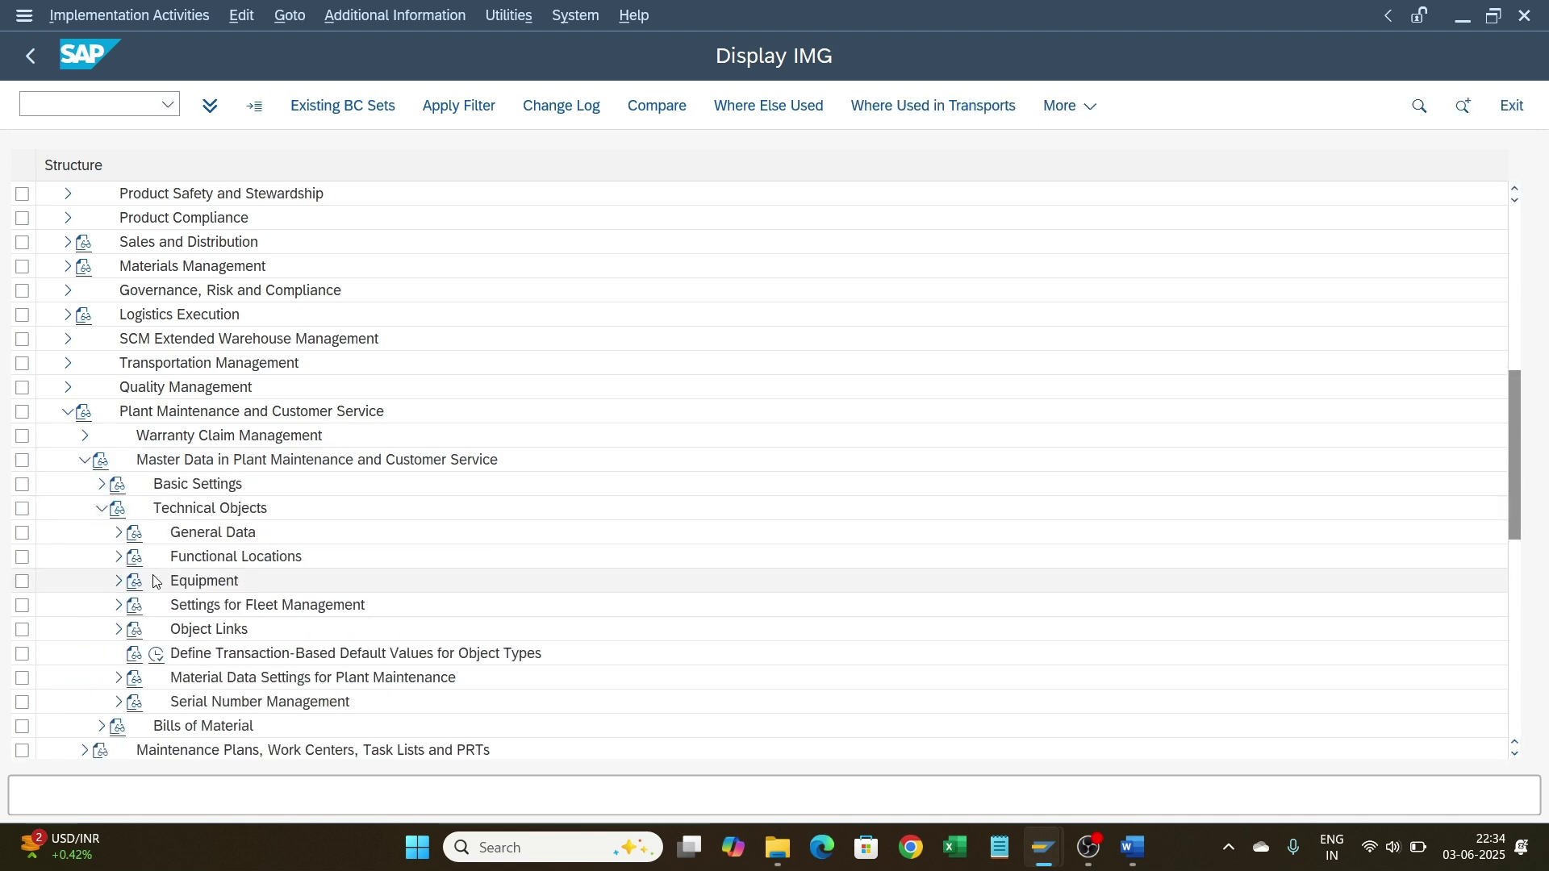
left_click(118, 581)
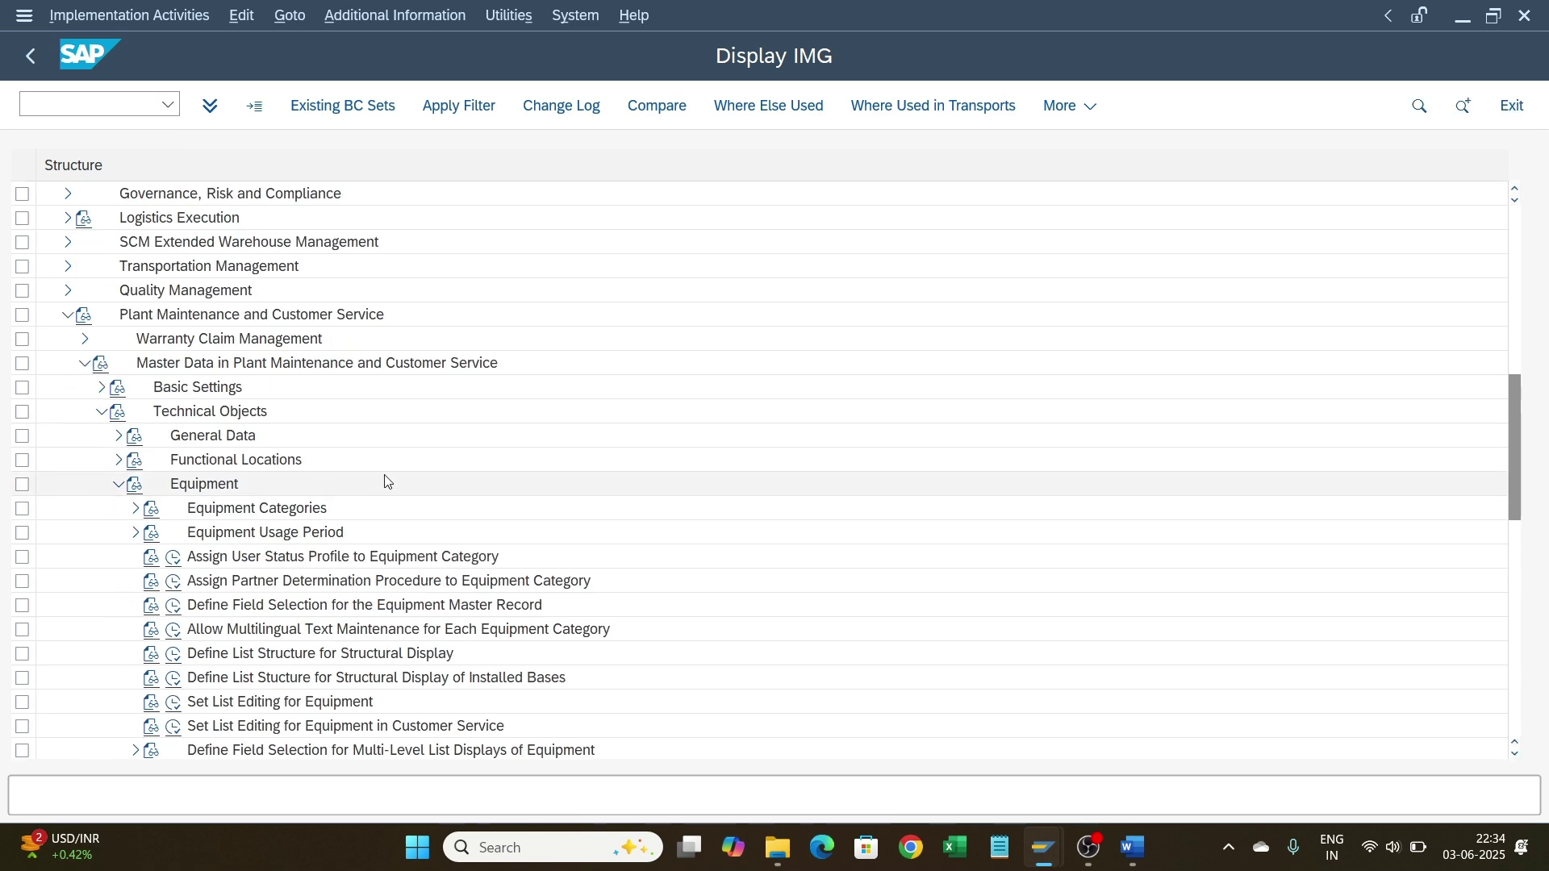
left_click(135, 509)
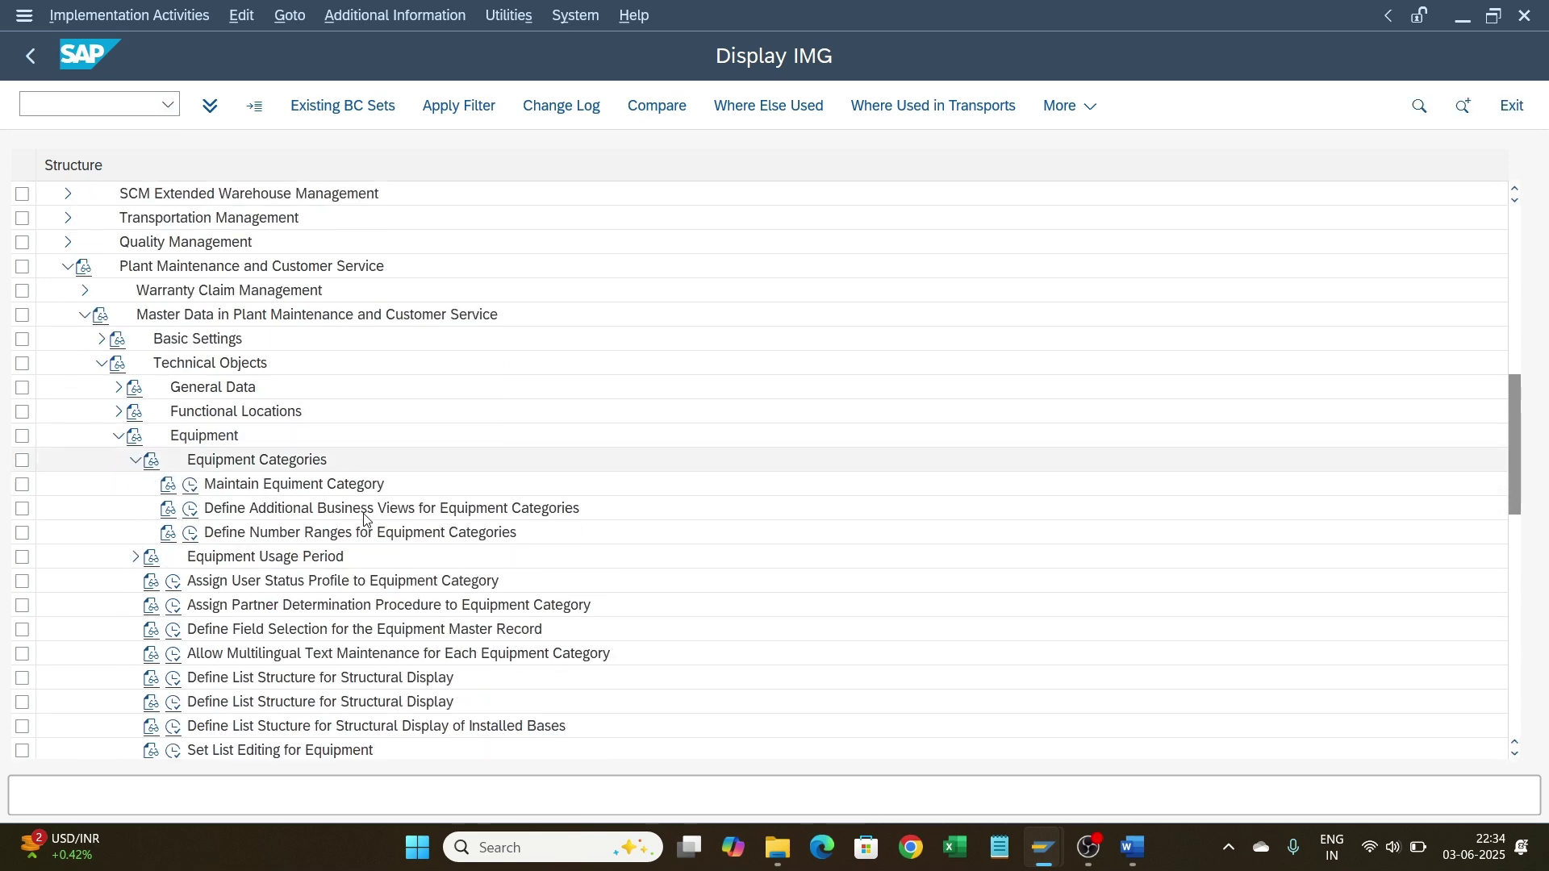
scroll(365, 520, "down", 1)
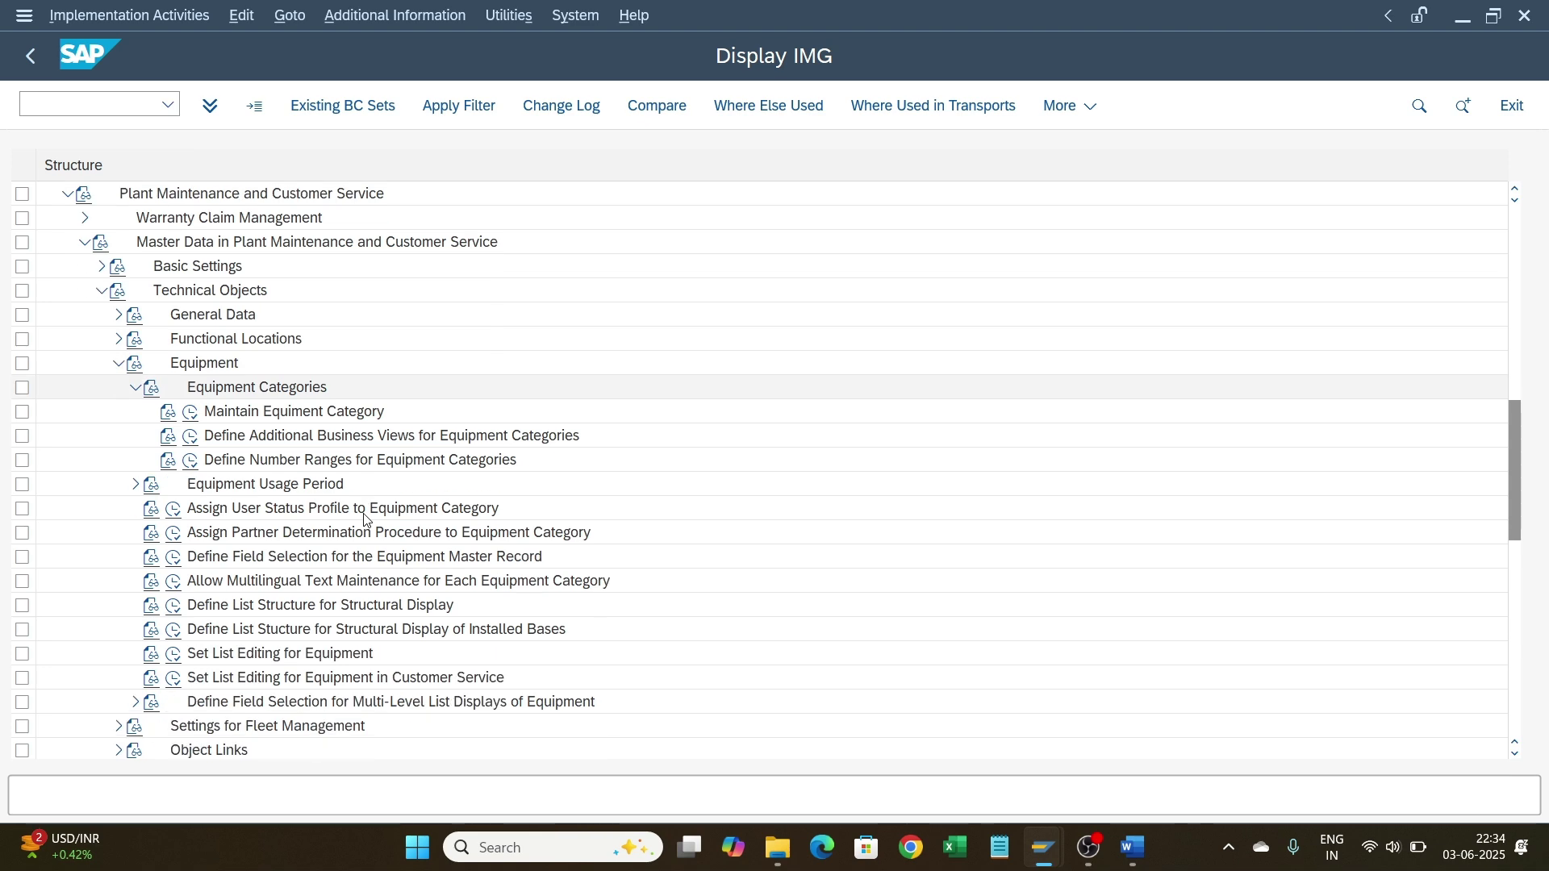
left_click(193, 414)
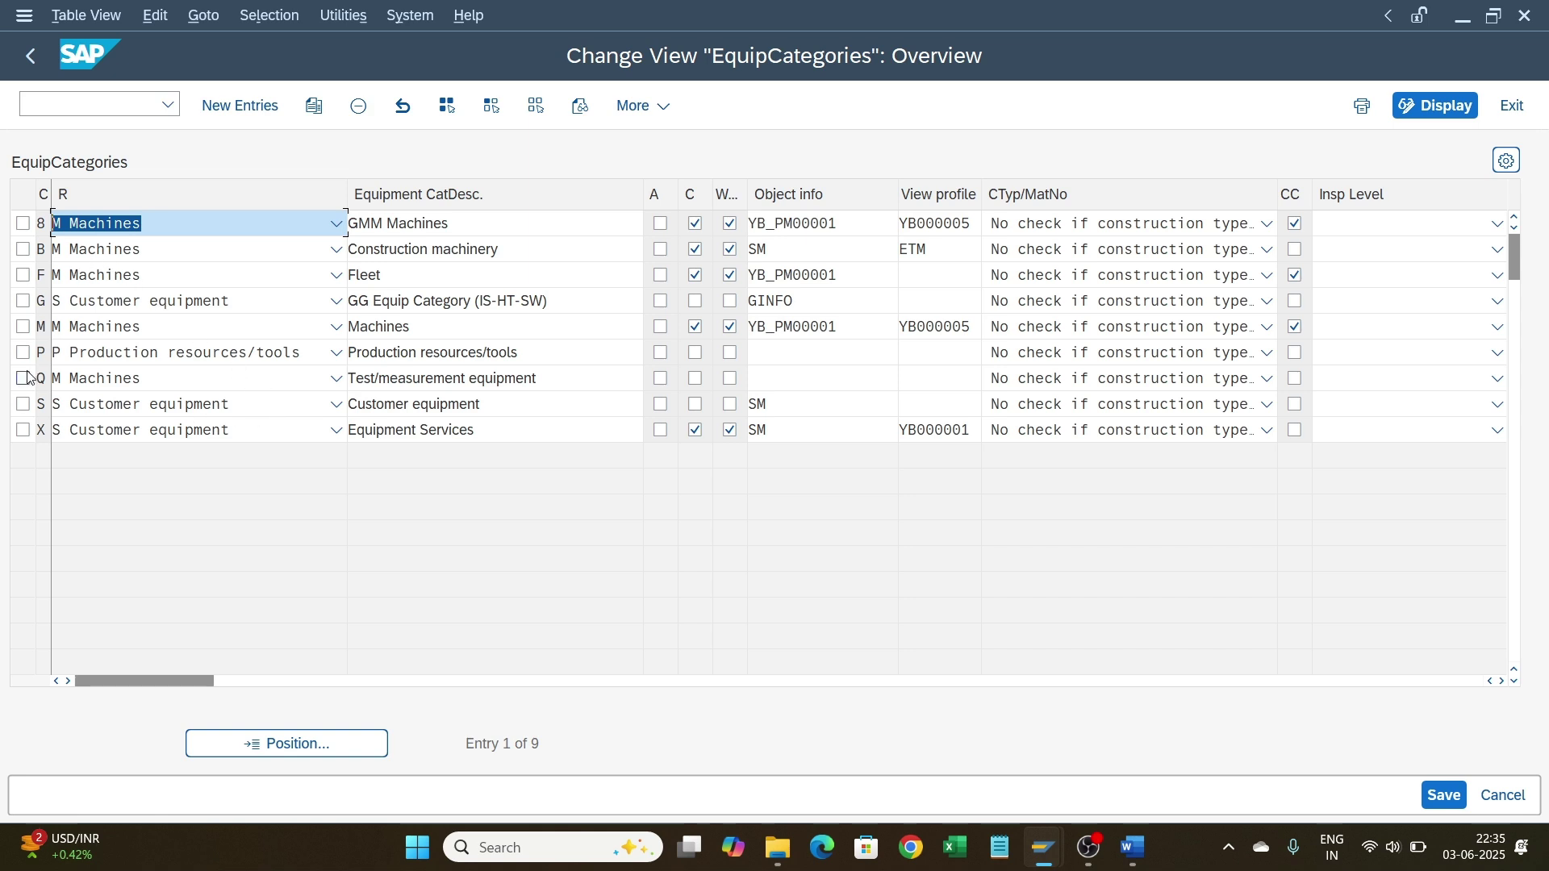
Step: Copy equipment category M as new category U with reference category M Machines and the description "Utility Equpments"
left_click(48, 327)
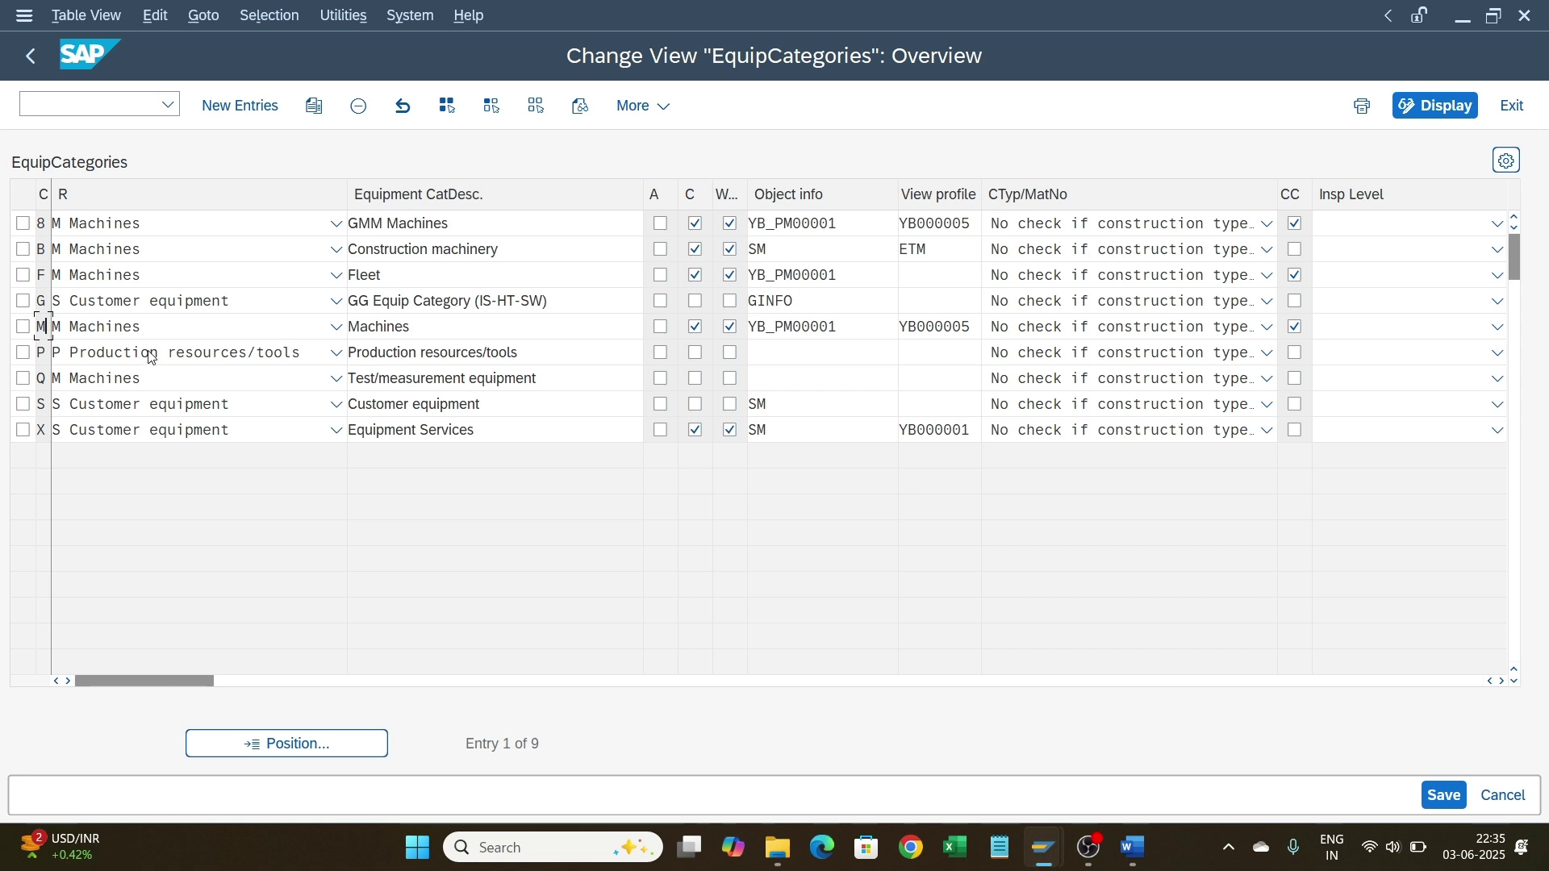
left_click(22, 326)
left_click(314, 107)
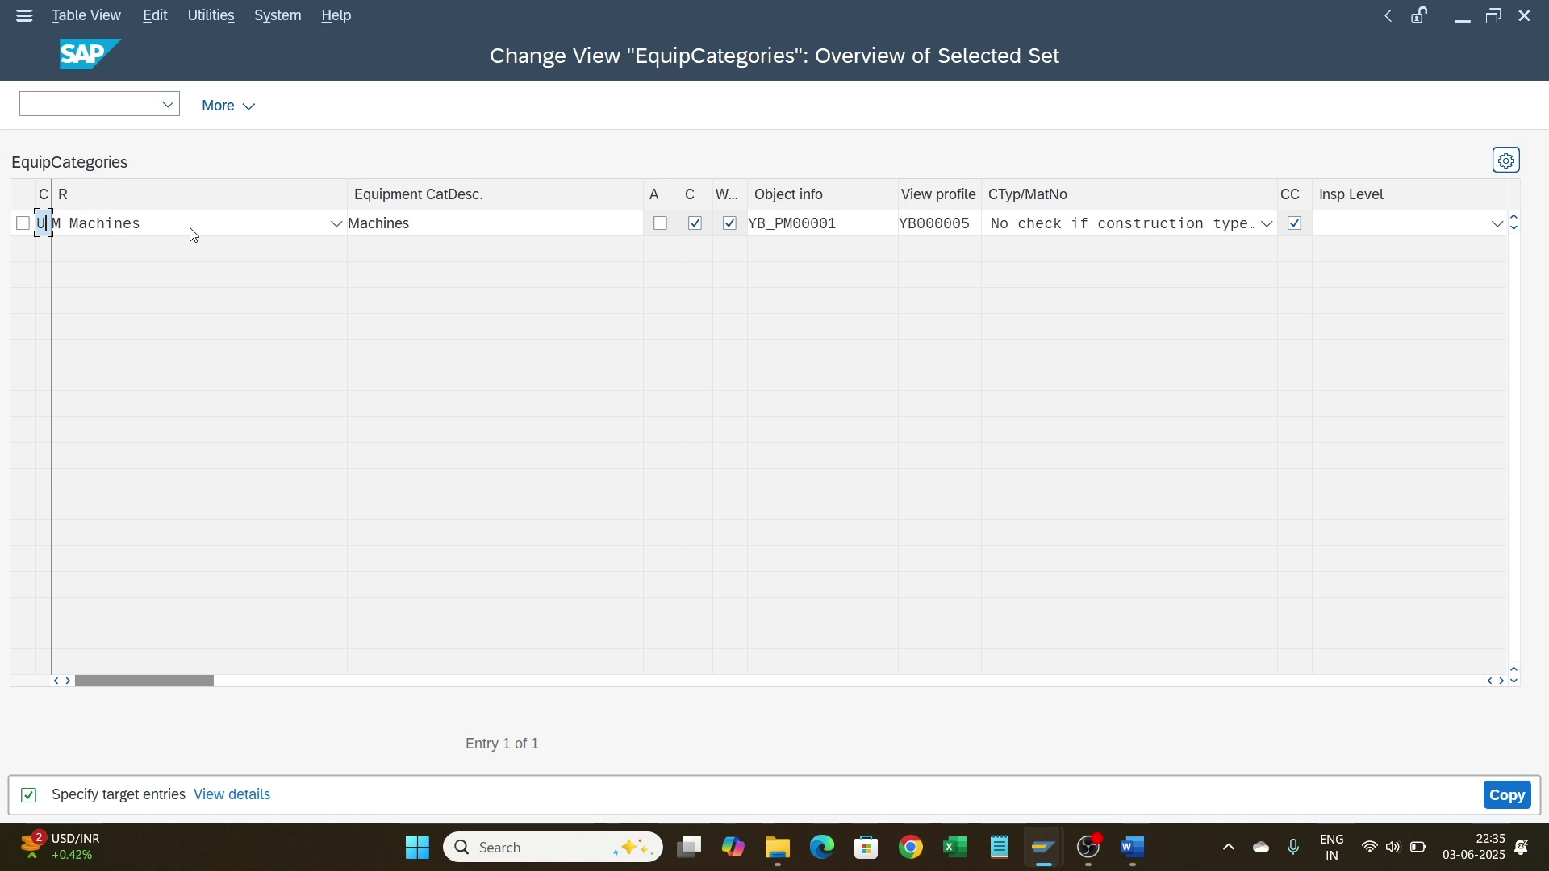
left_click(191, 230)
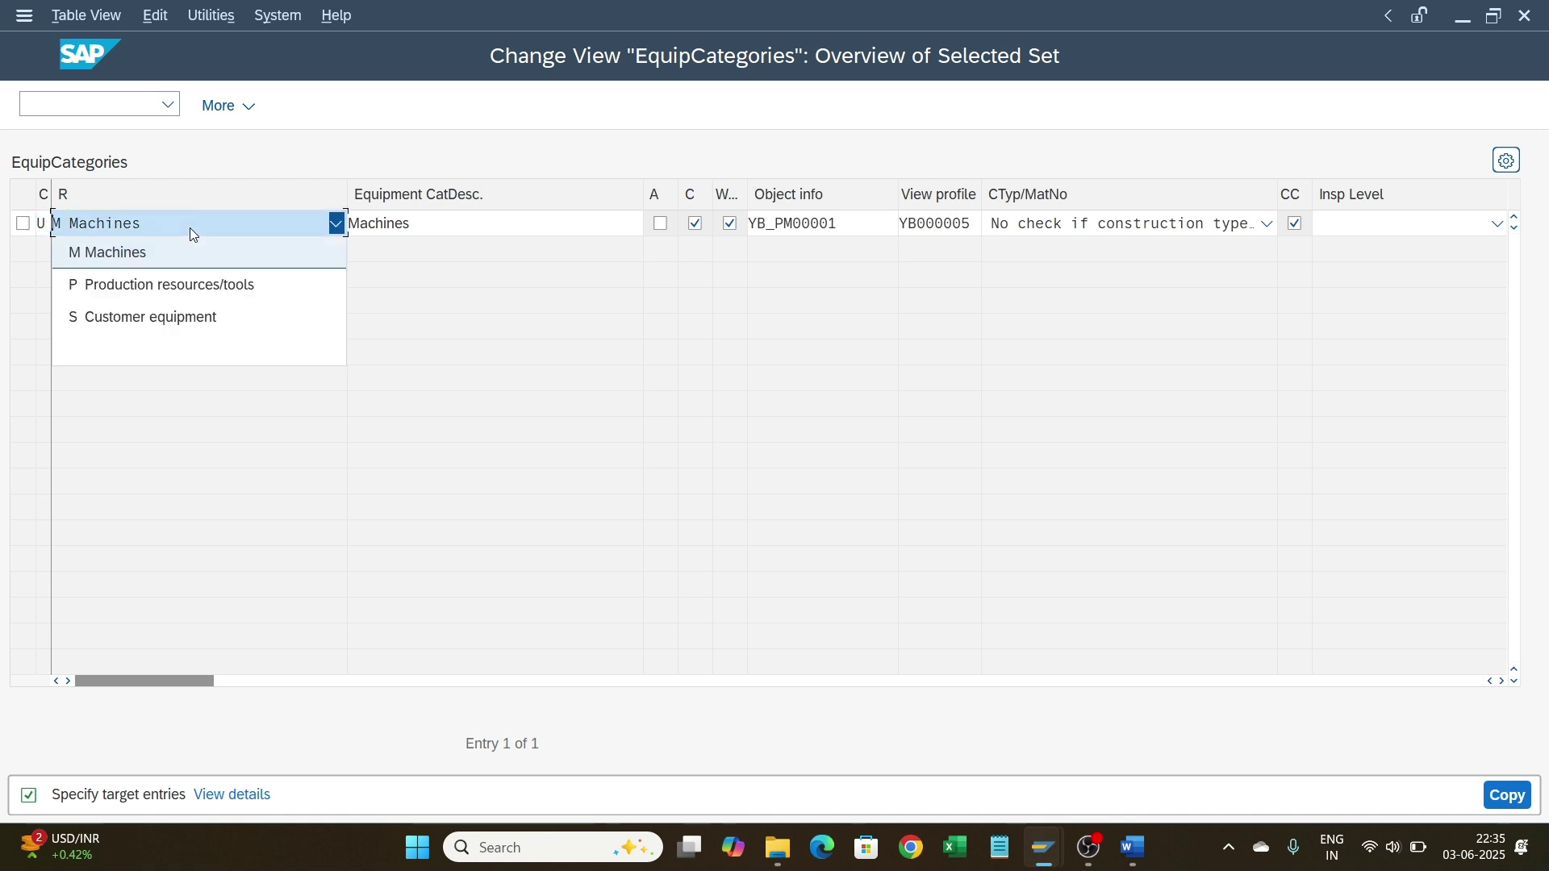
left_click(139, 252)
key("Tab")
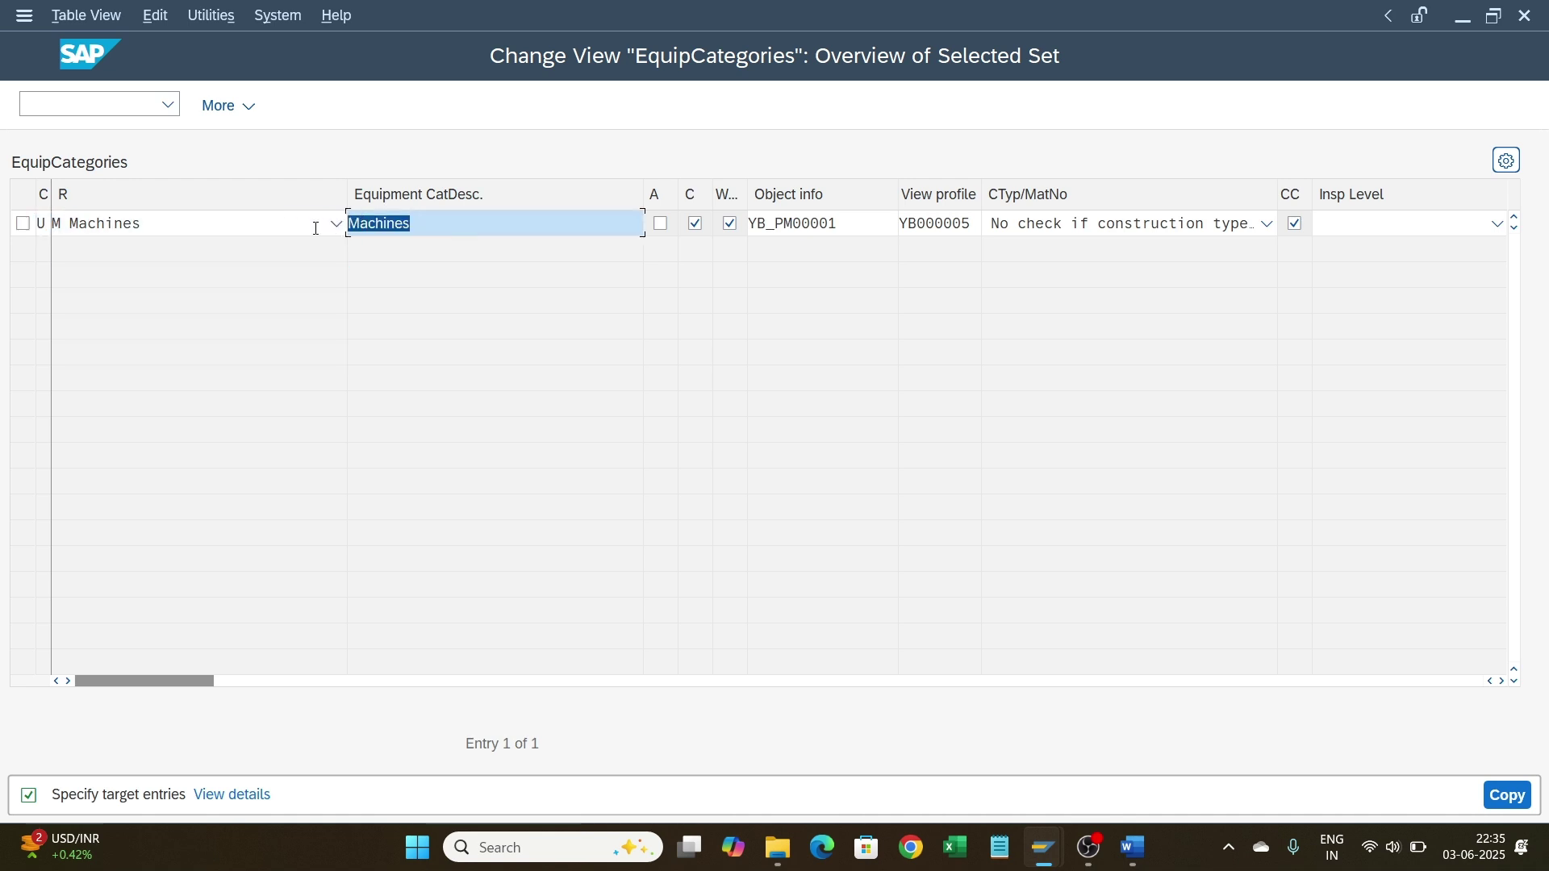
type("U")
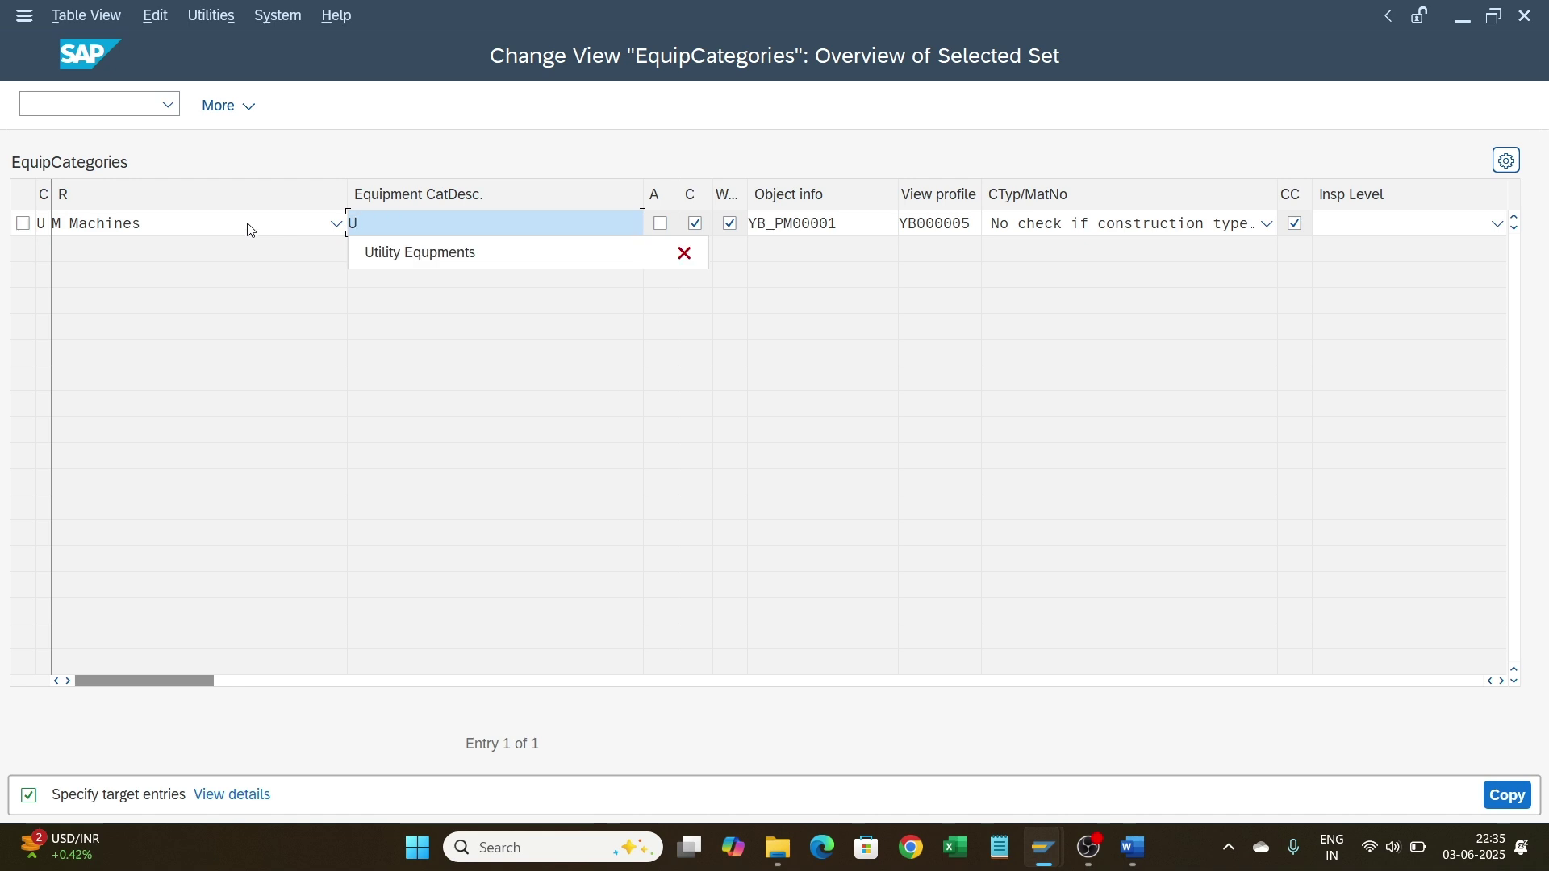
left_click(427, 262)
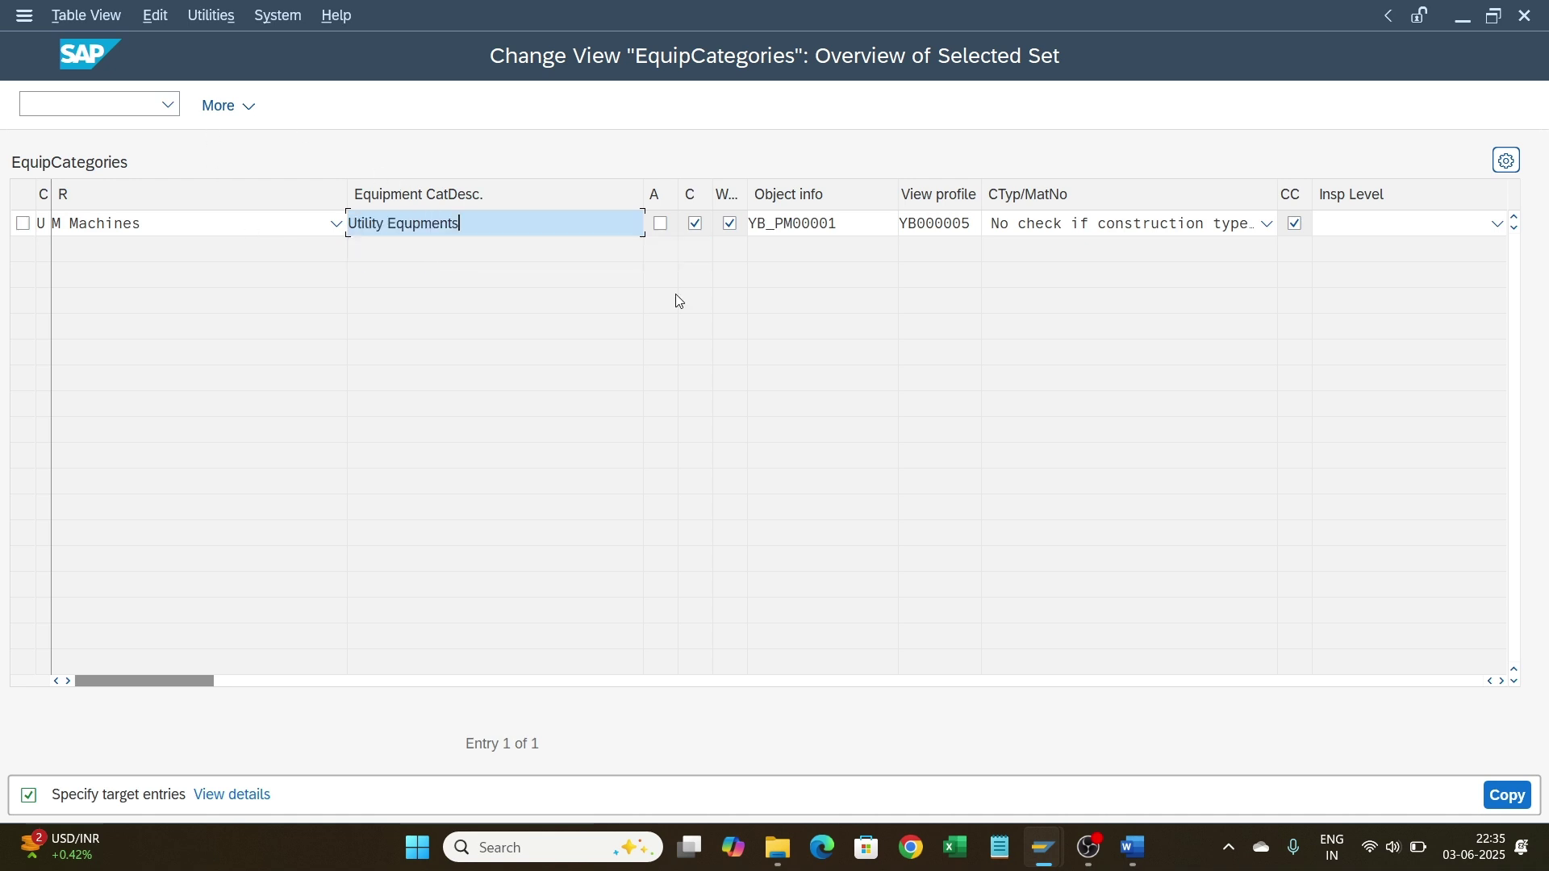
left_click(1510, 801)
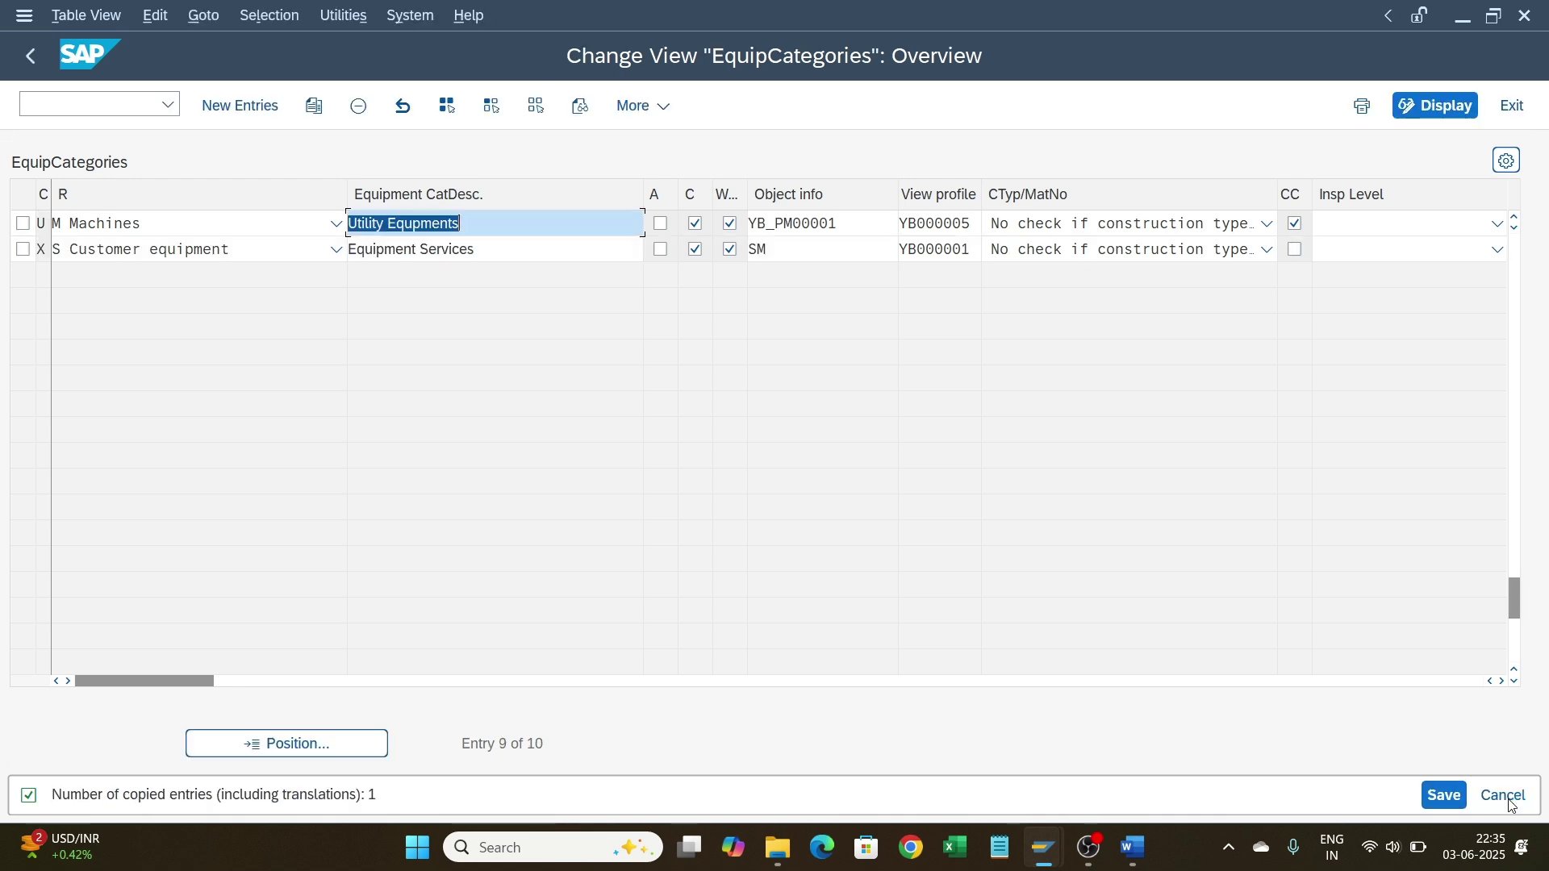
Step: Save the new equipment category in customizing request A4HK904045 and return to the SAP Easy Access screen
left_click(1438, 797)
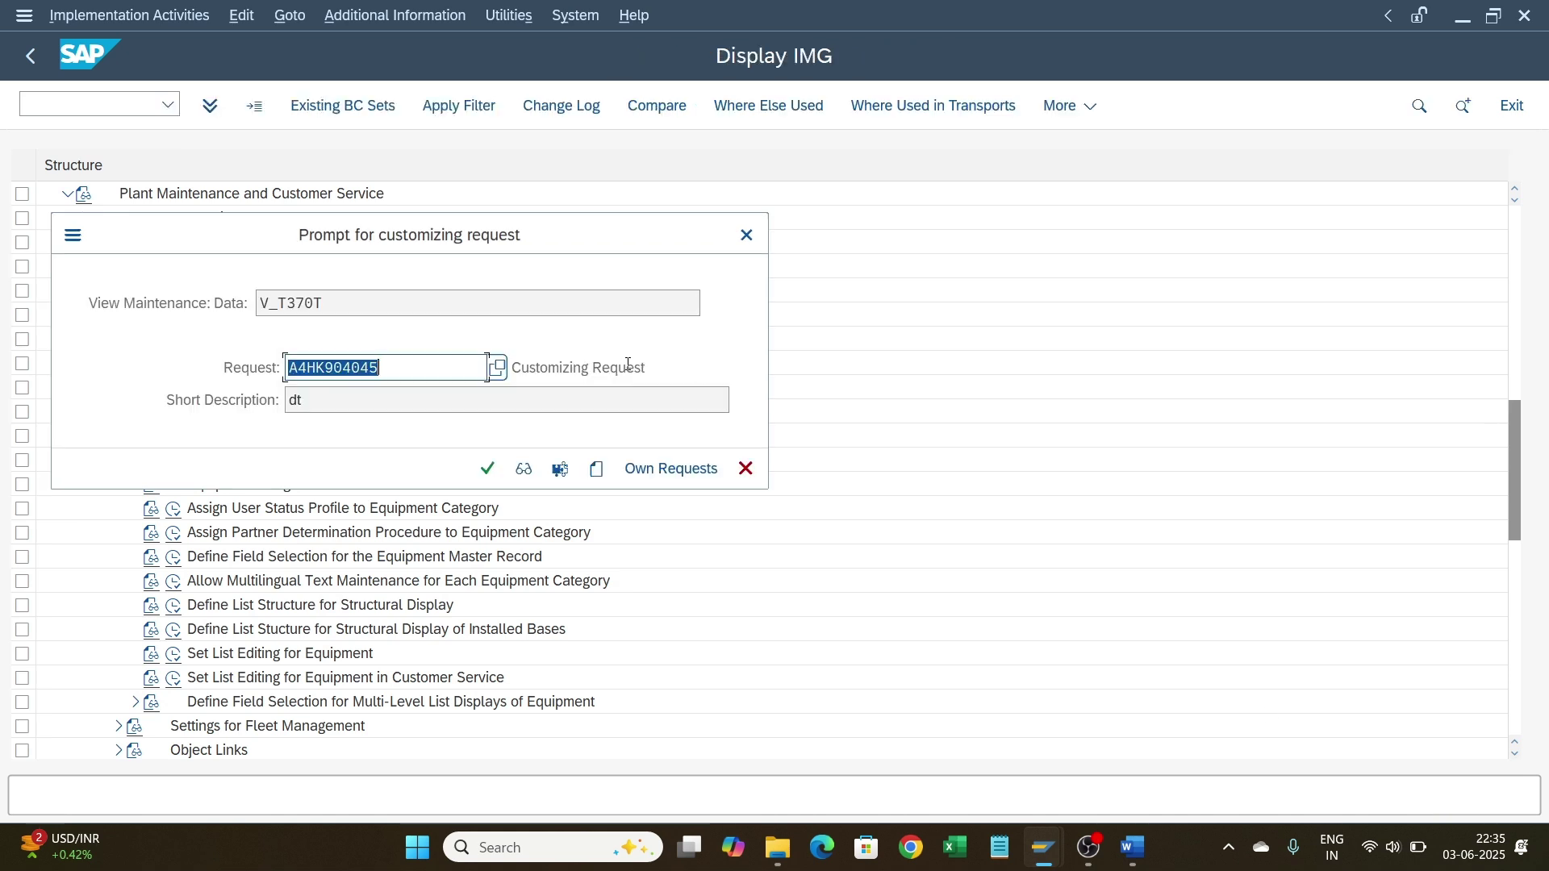
left_click(487, 469)
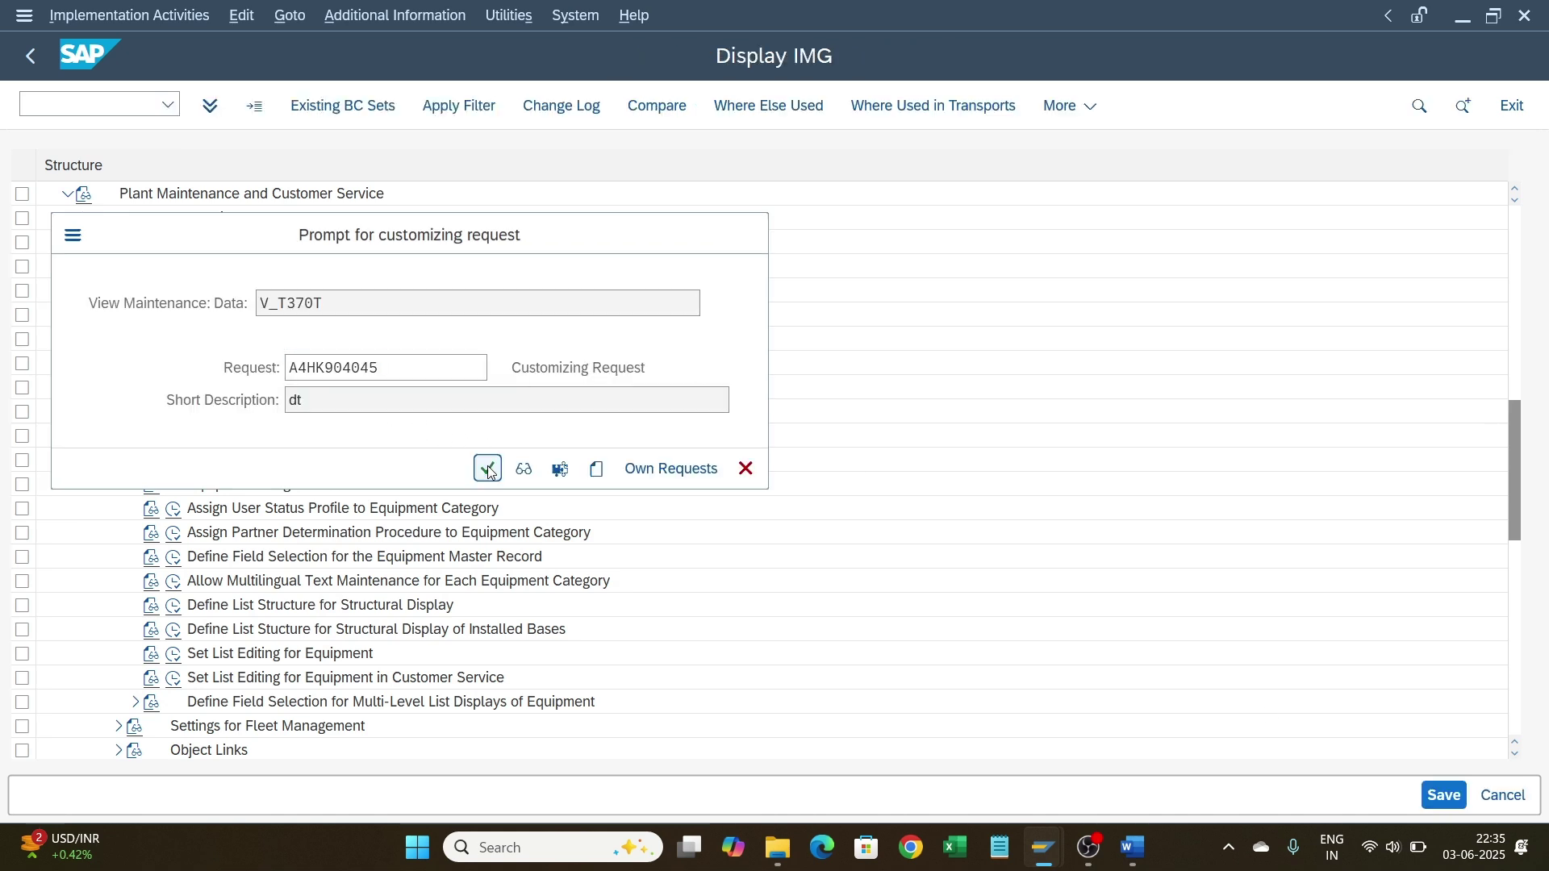
left_click(38, 72)
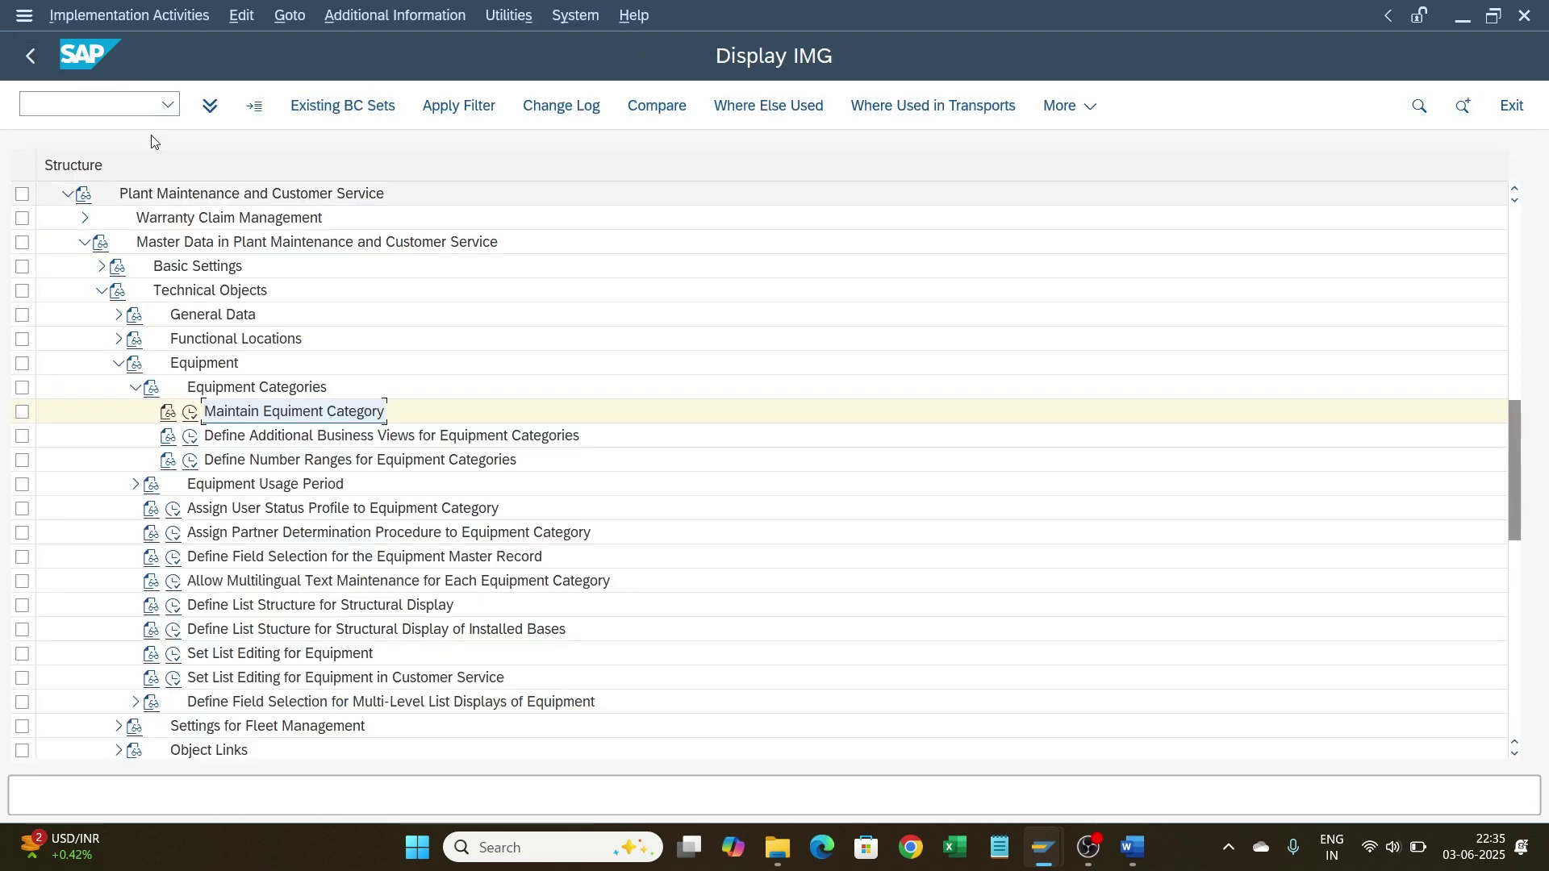
left_click(35, 57)
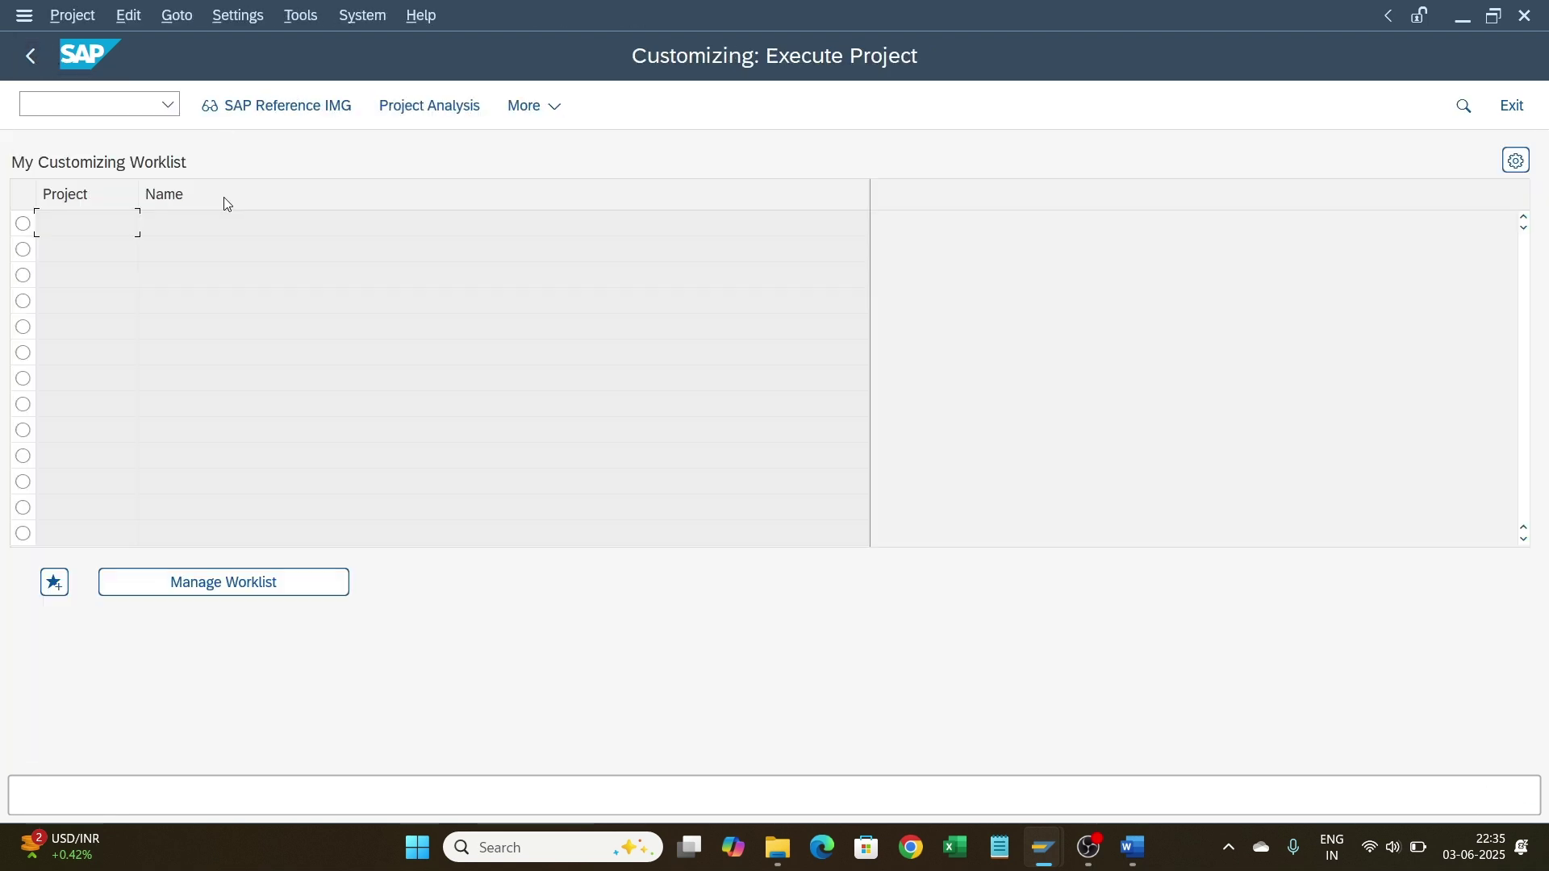
left_click(36, 64)
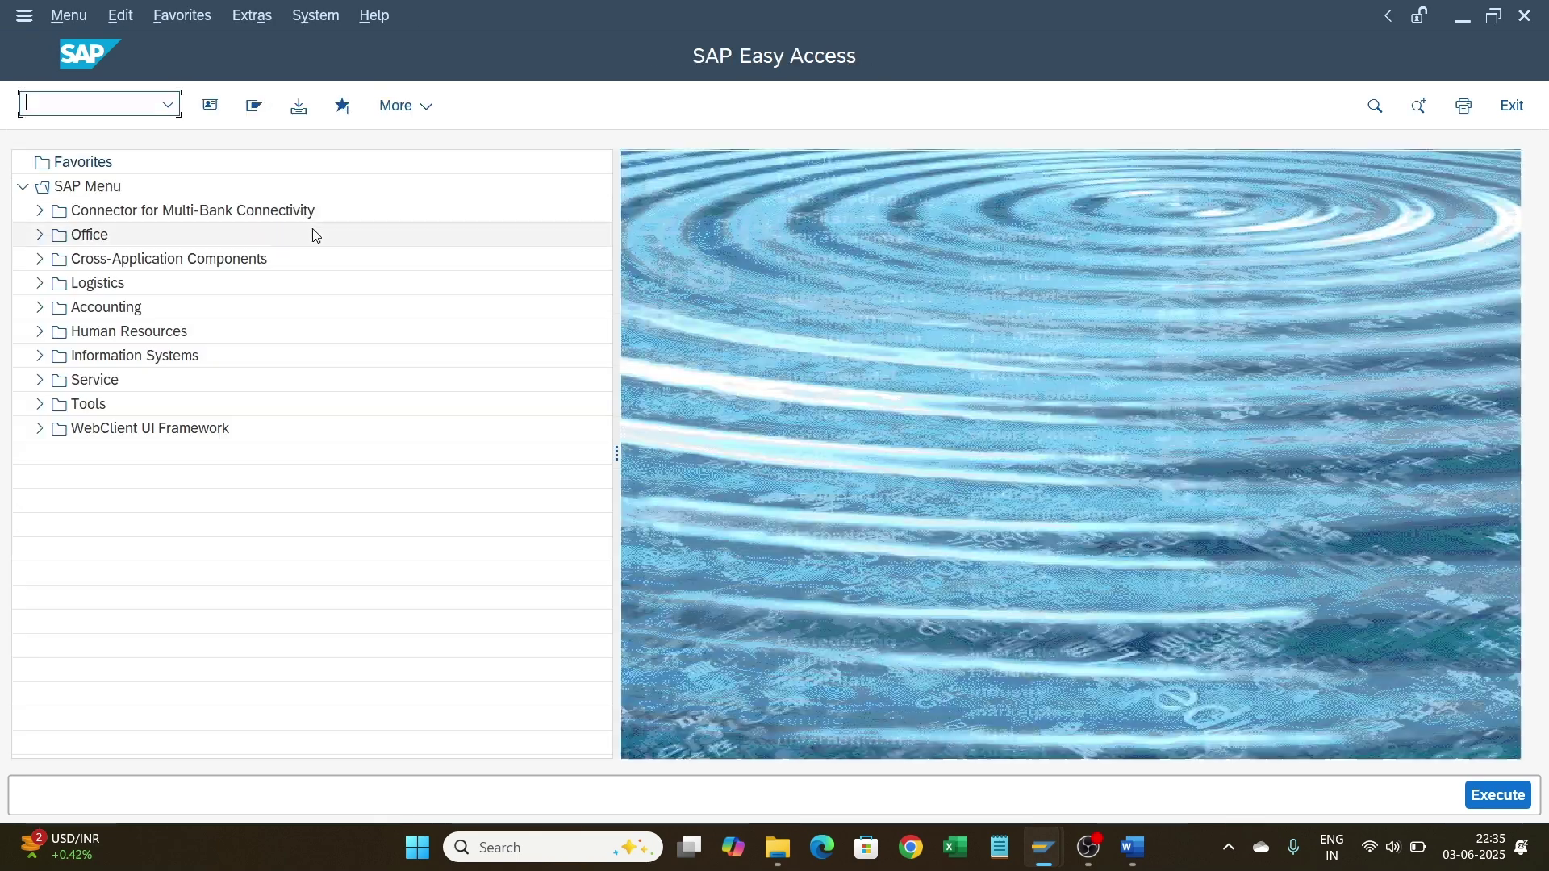
Step: Run transaction IE01, check the available equipment categories for U Utility Equpments, and return to SAP Easy Access without creating equipment
type("ie01")
key("Return")
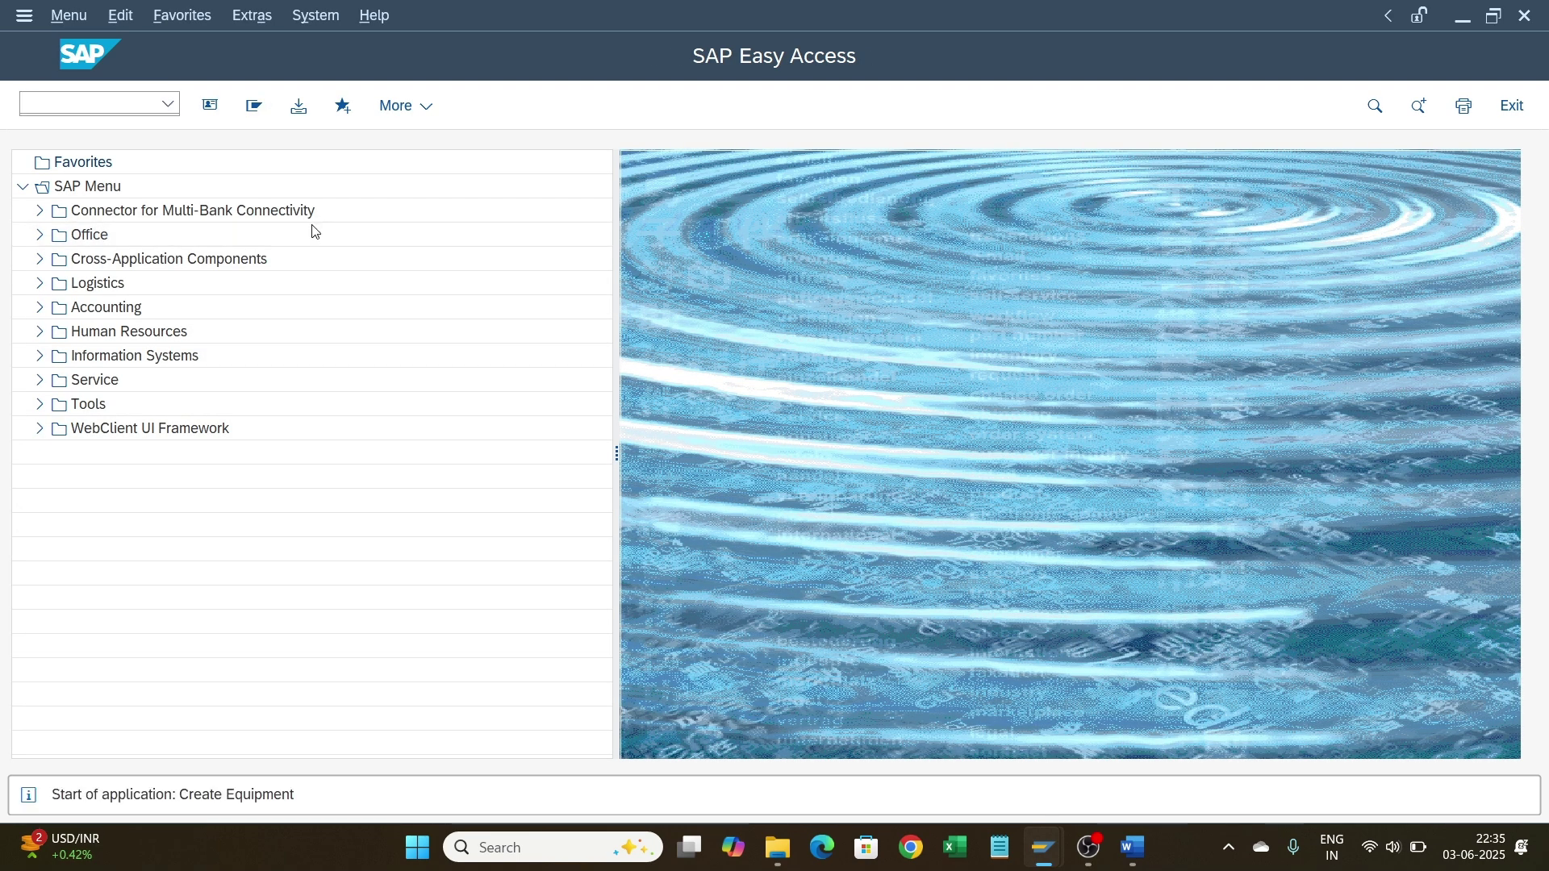
left_click(233, 292)
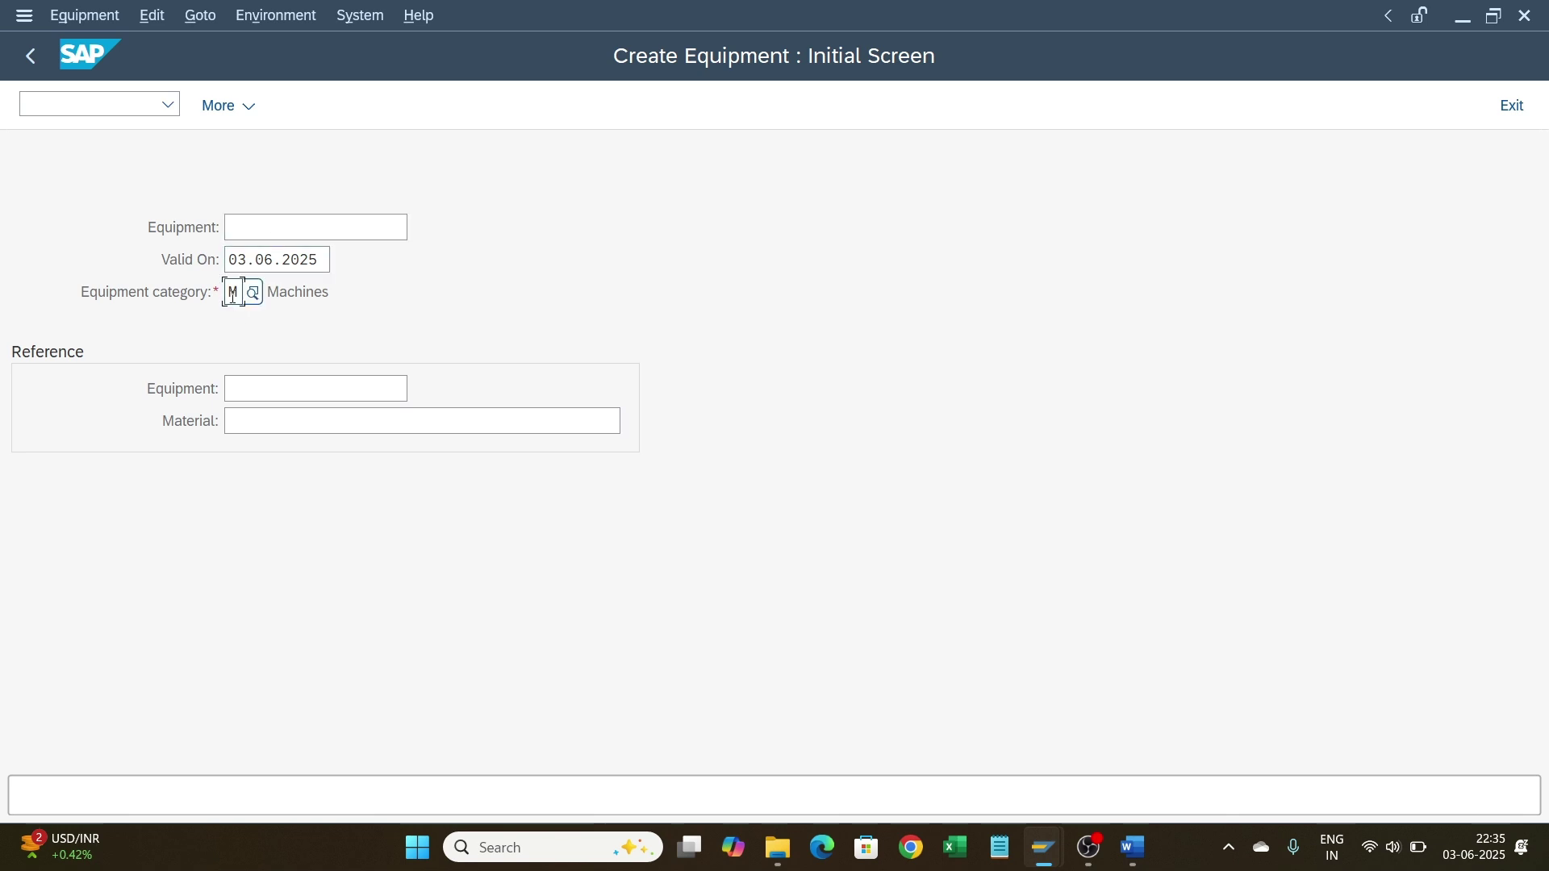
left_click(253, 294)
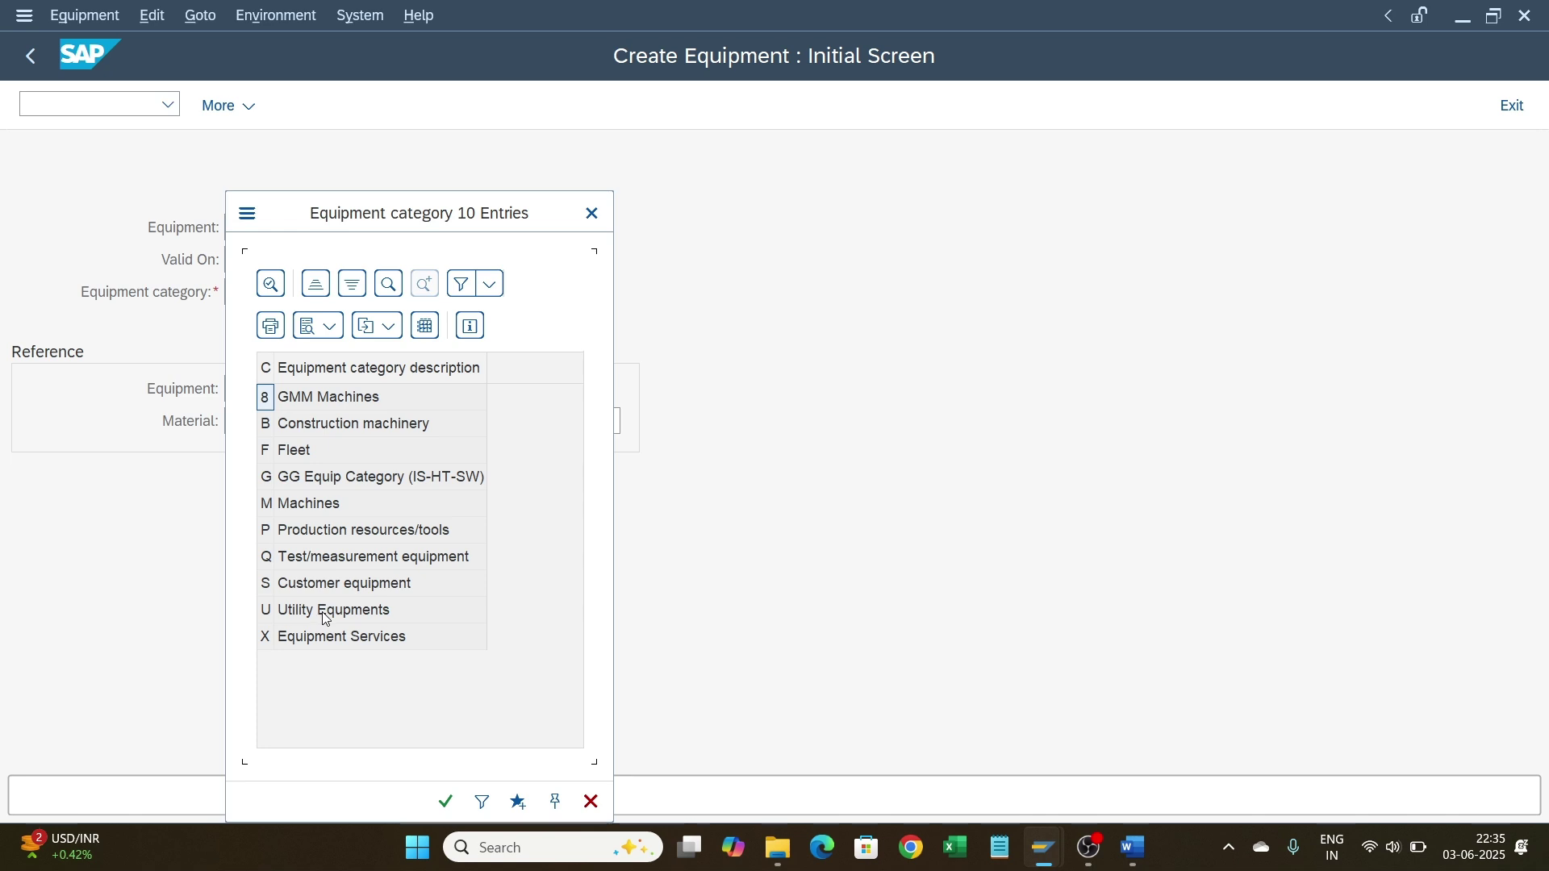
left_click(323, 611)
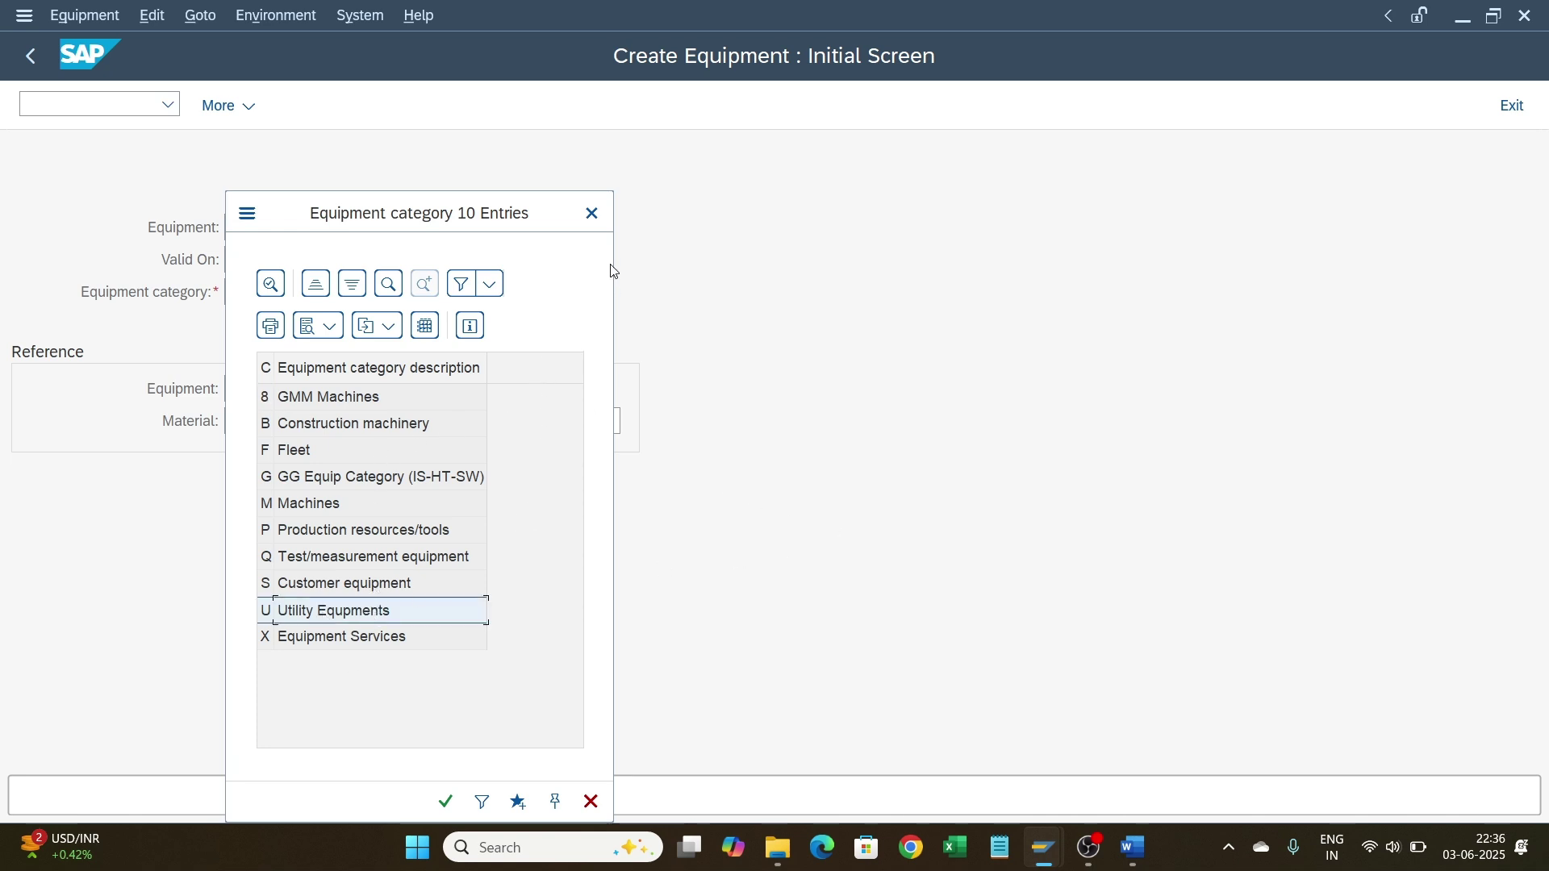
left_click(594, 224)
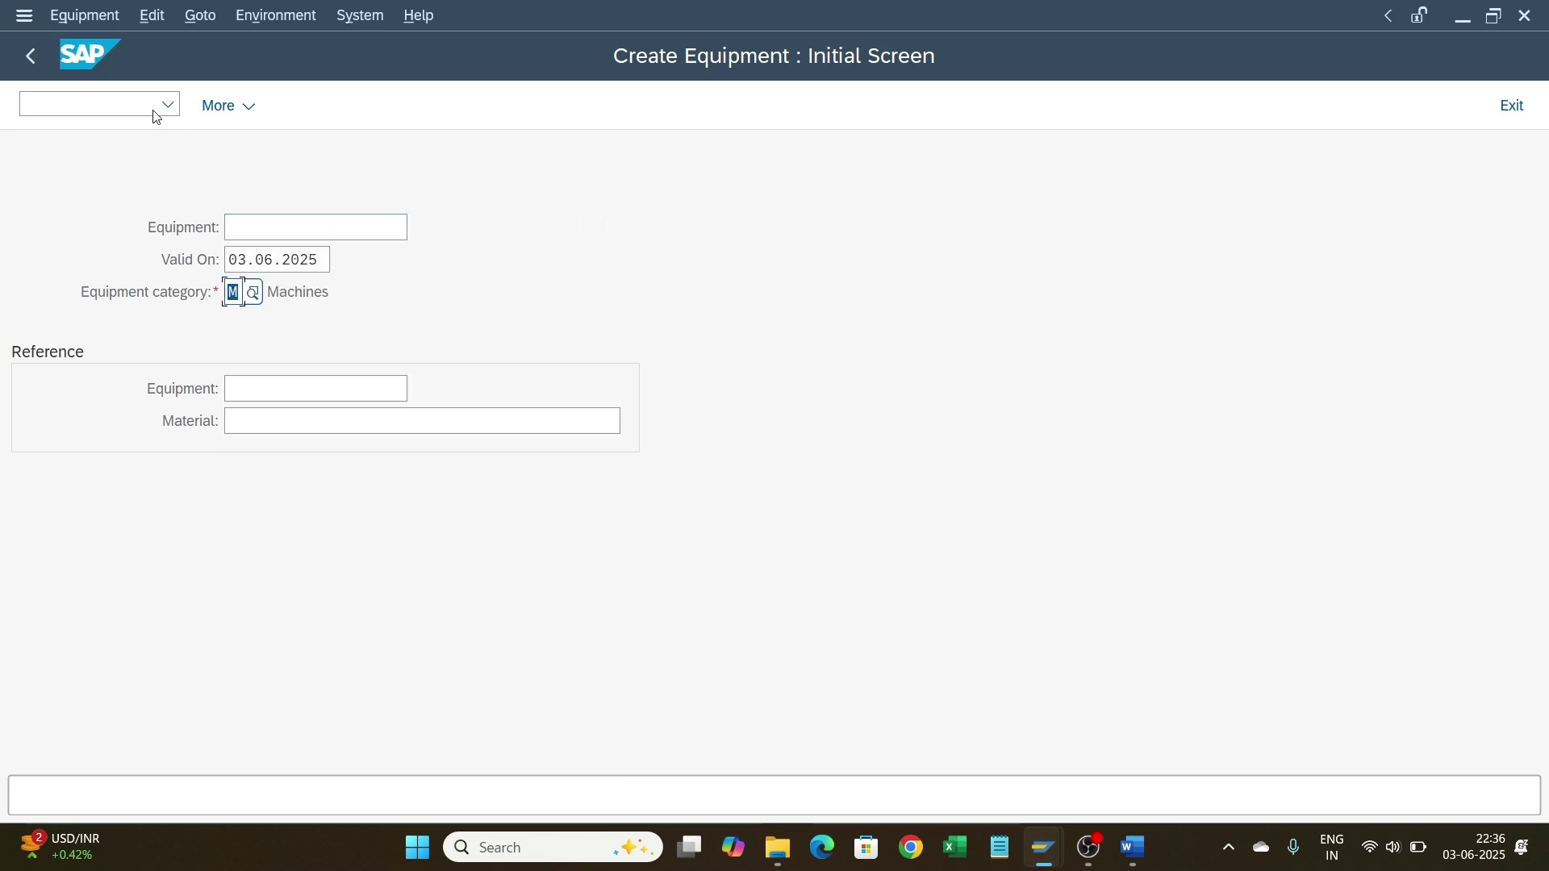
left_click(29, 55)
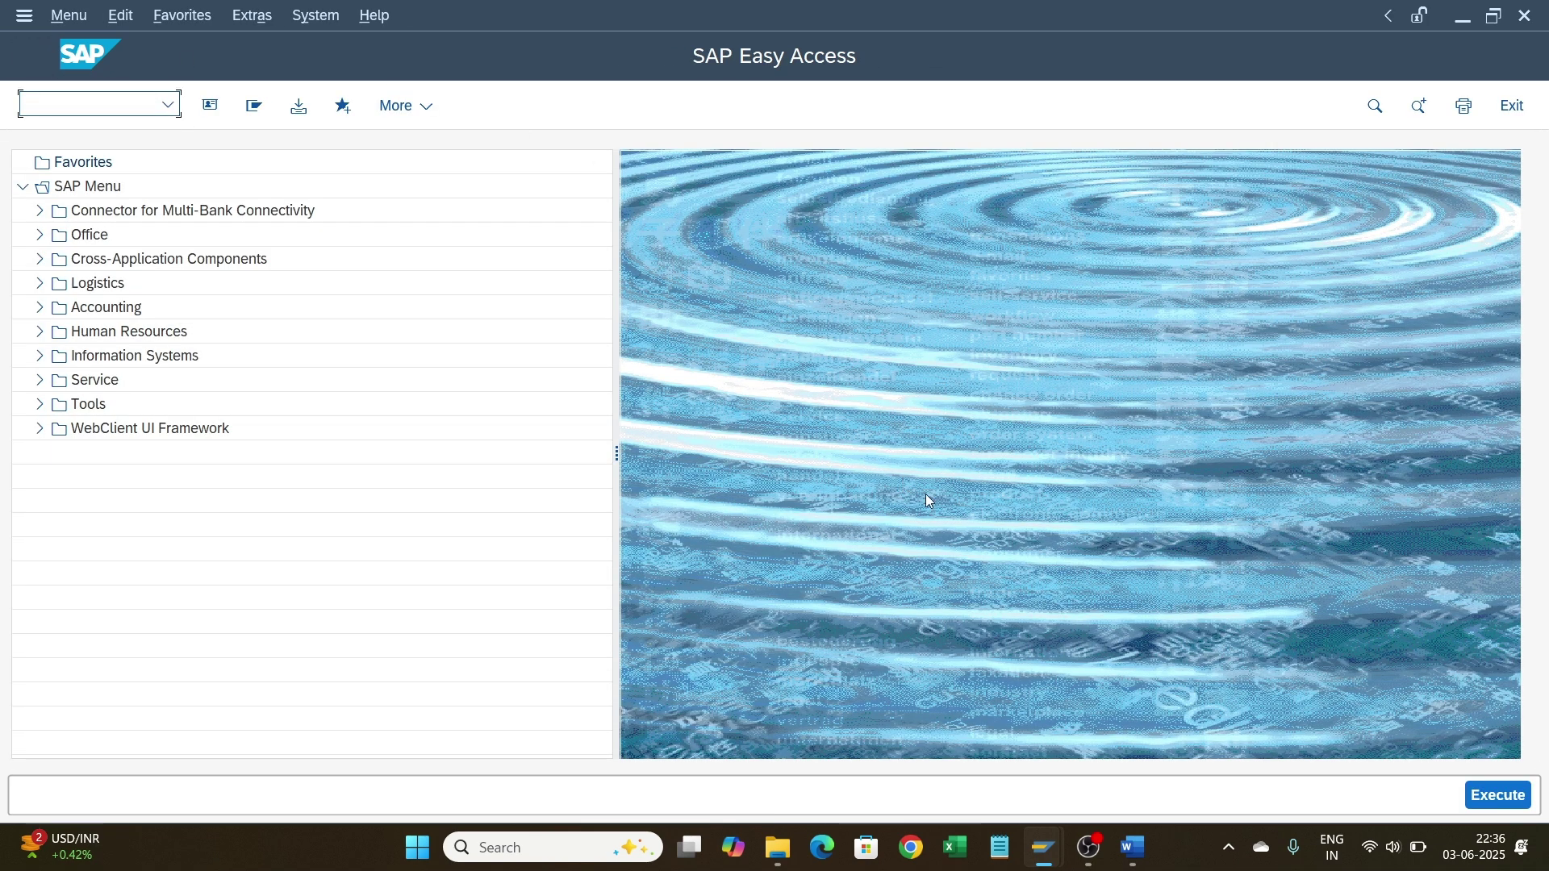
Step: Check the object type path in the Word document, review the object type values in the Fin Stamping Press Machine's general data, and leave the equipment display
left_click(1135, 843)
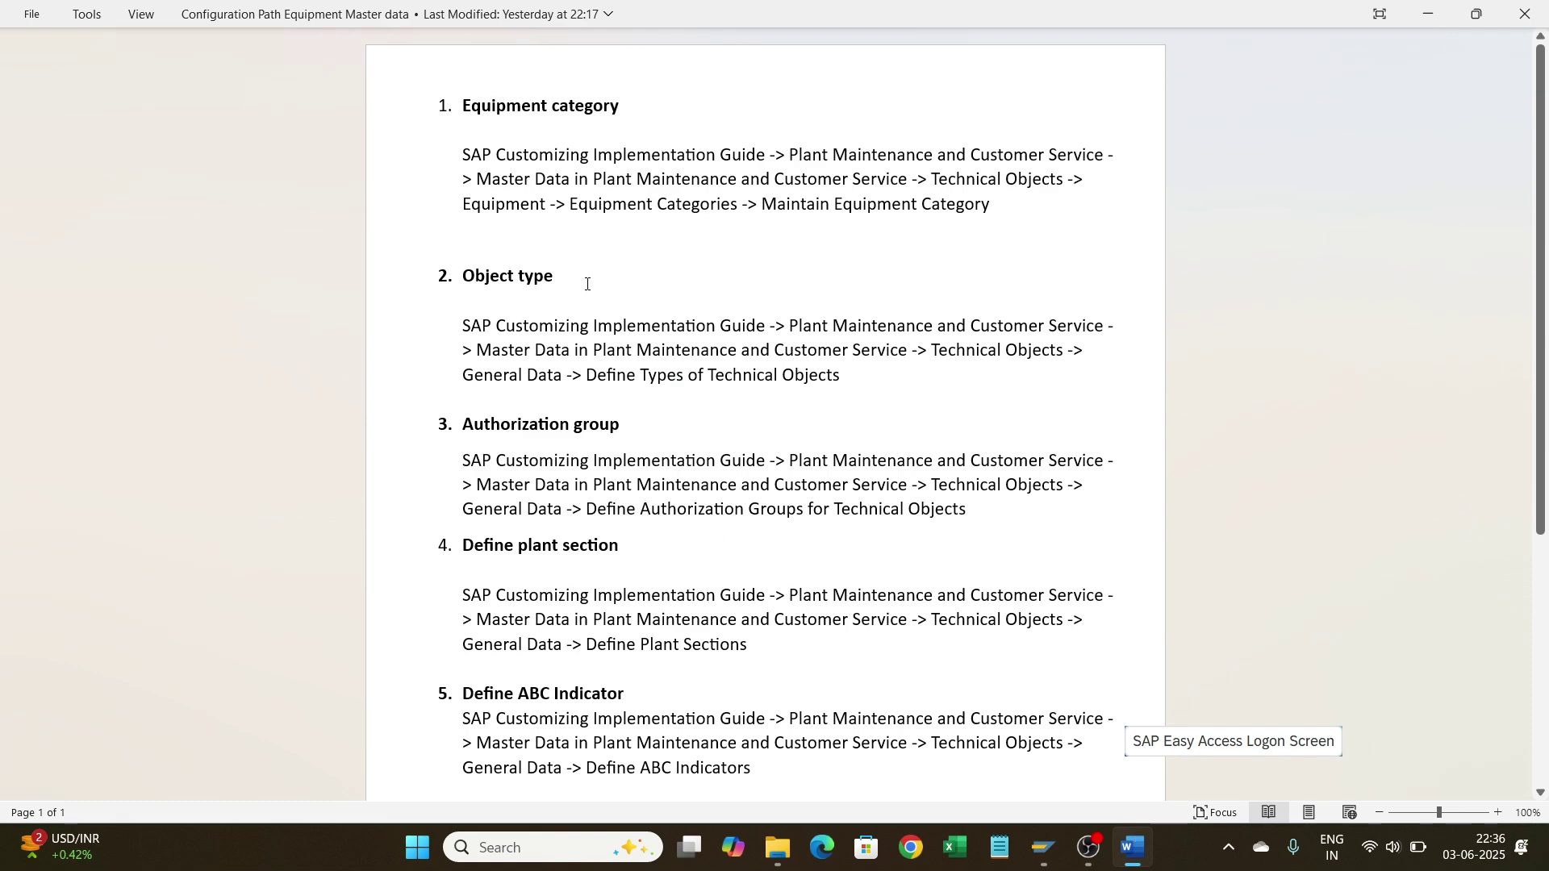
key("alt+Tab")
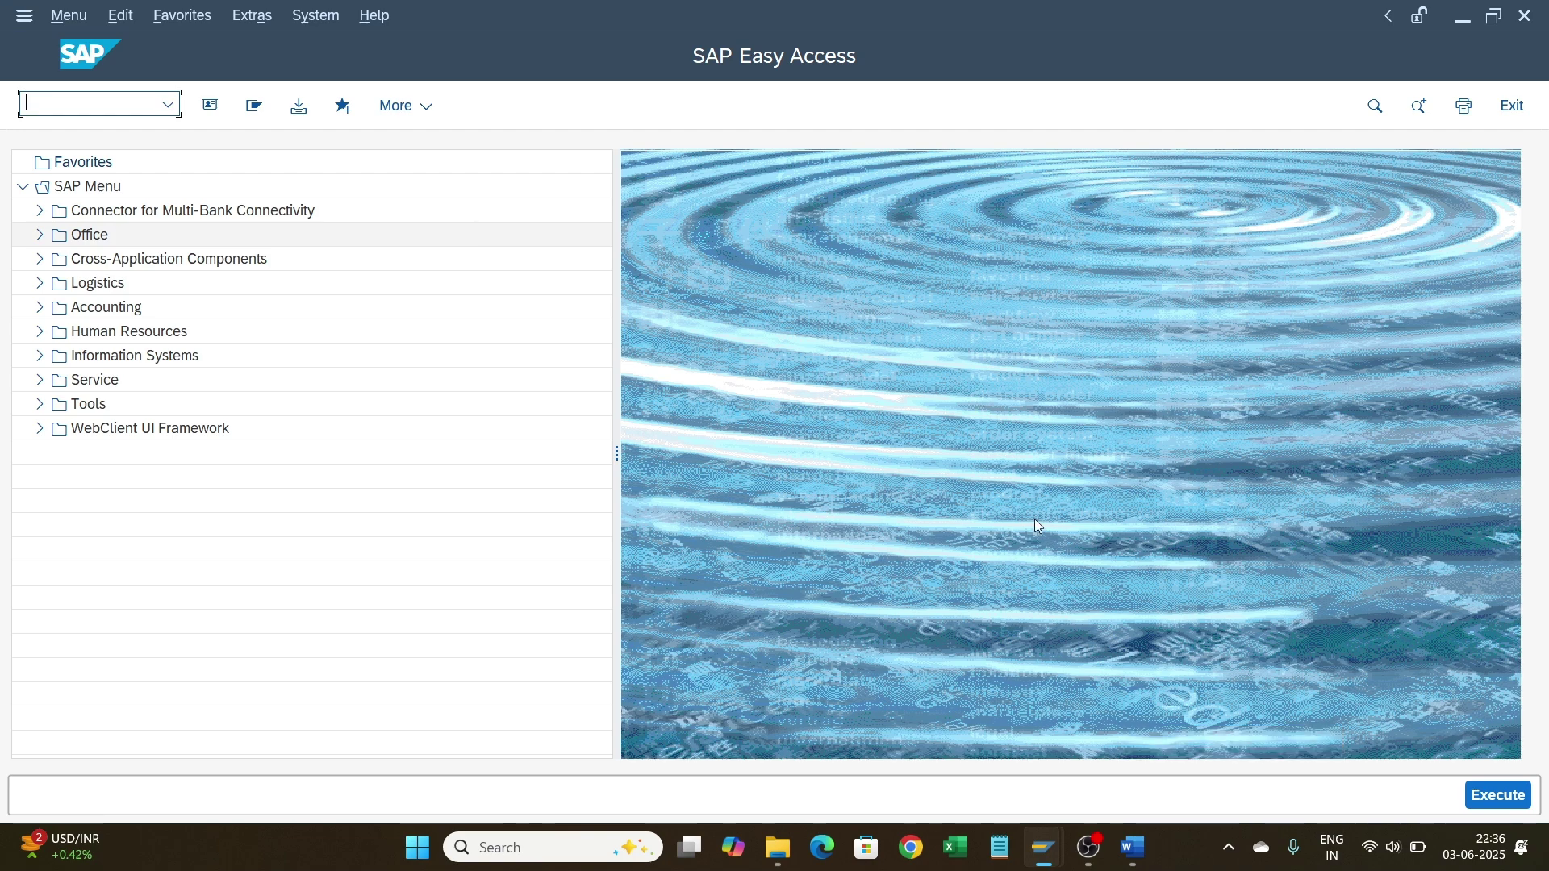
mouse_move(1046, 858)
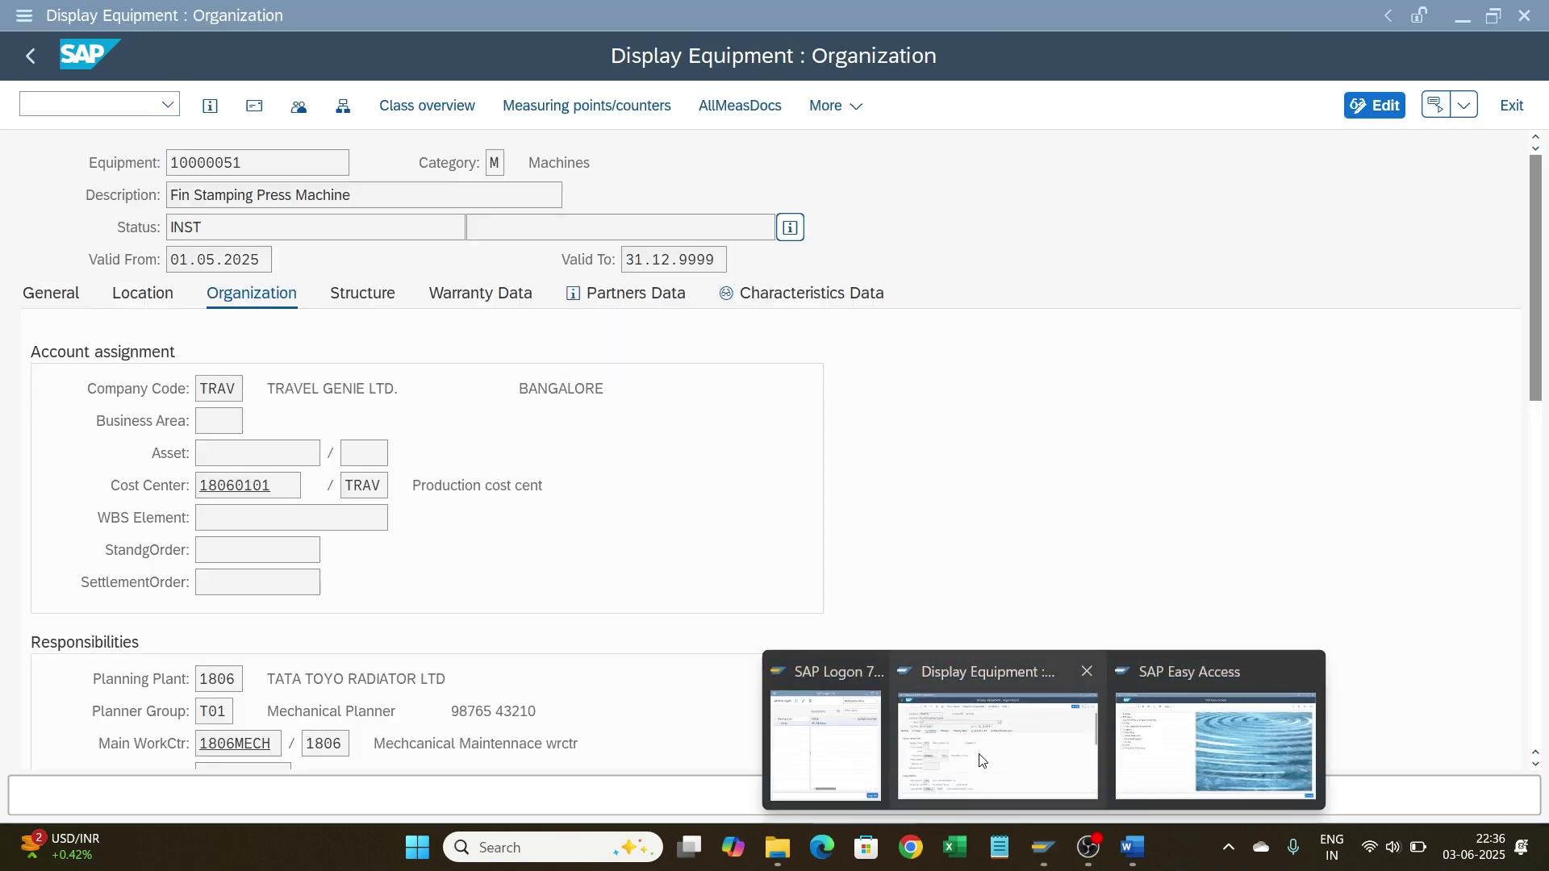
left_click(993, 726)
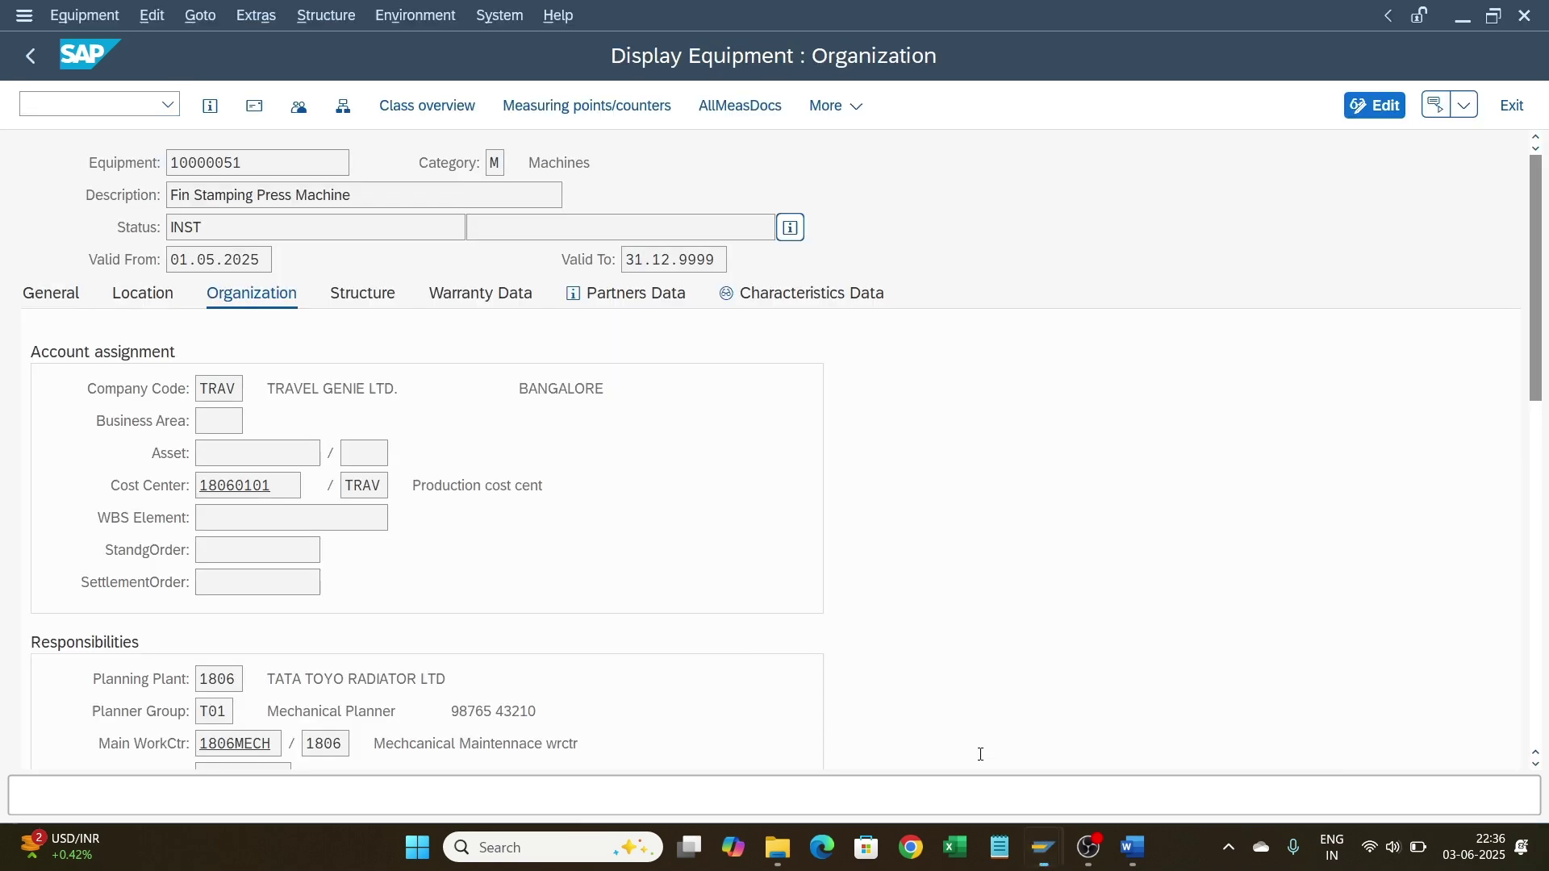
left_click(36, 296)
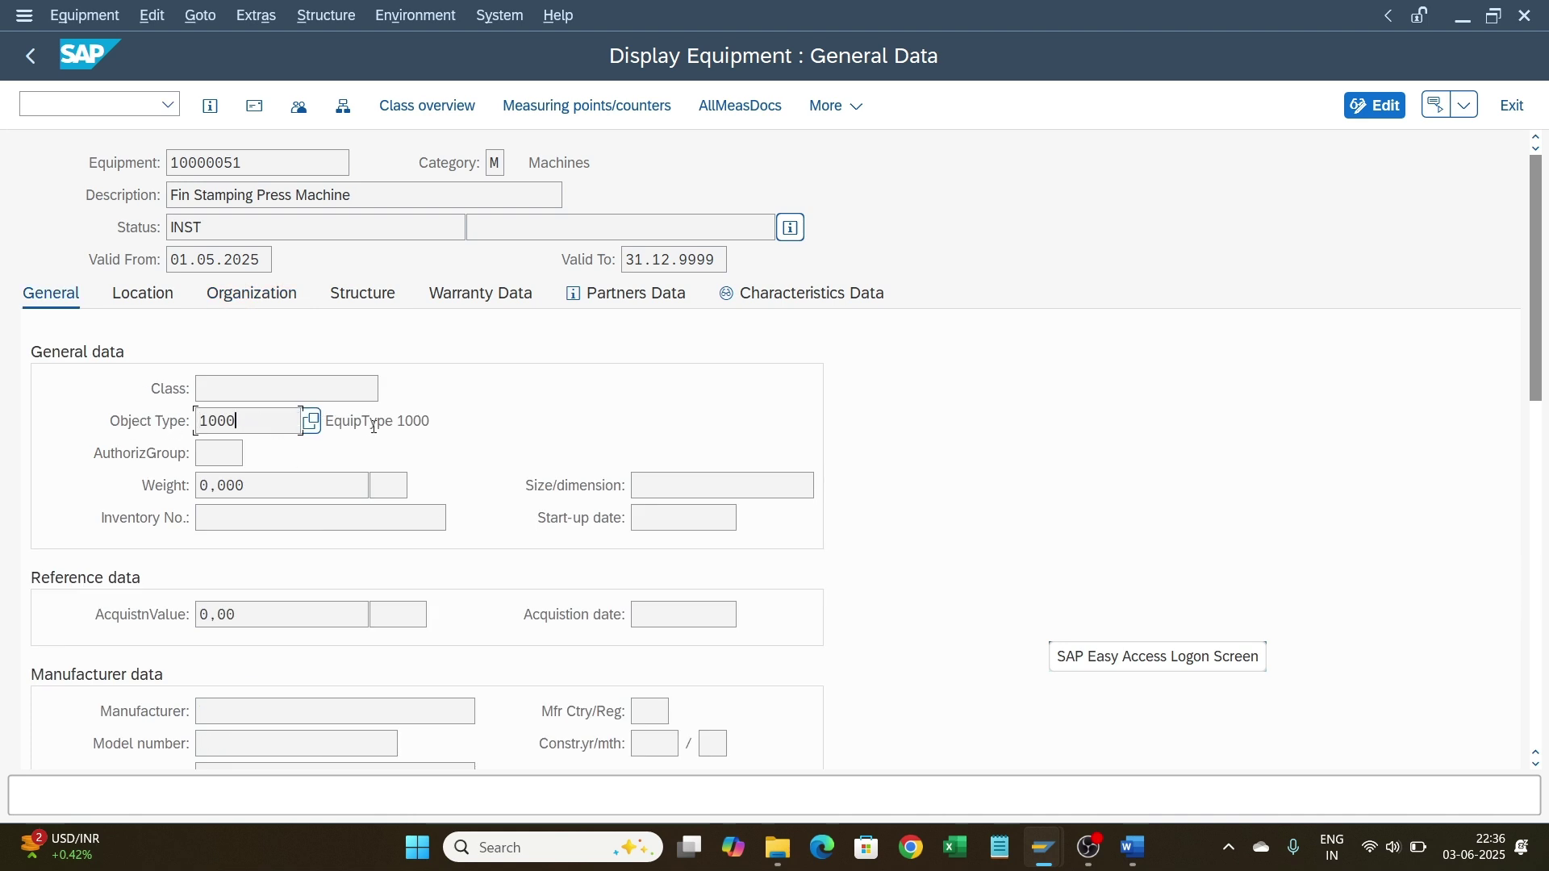
left_click(313, 427)
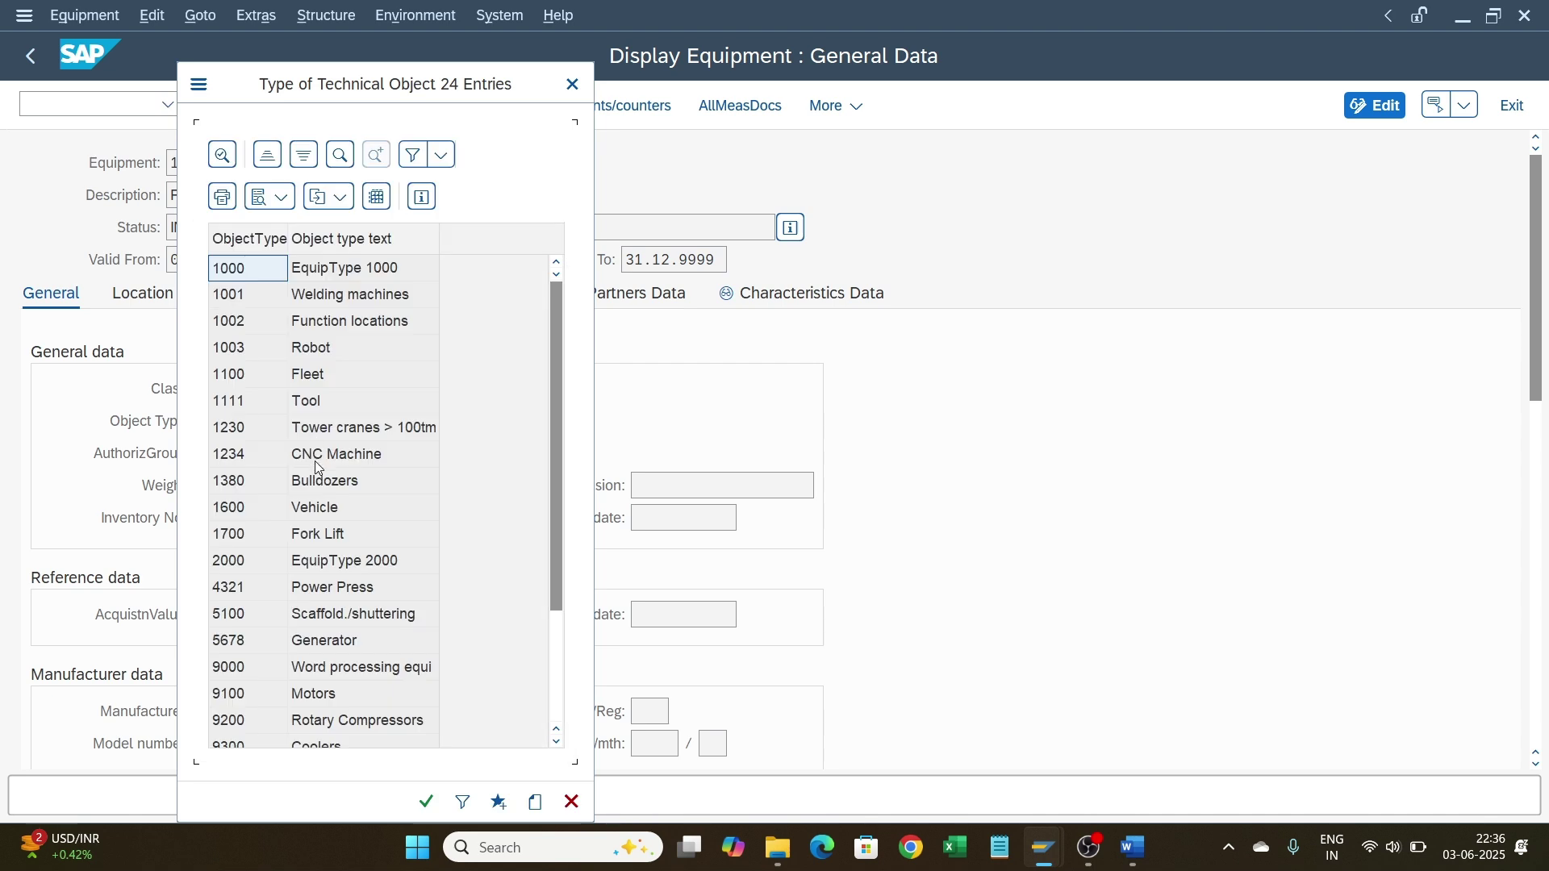
scroll(321, 496, "down", 2)
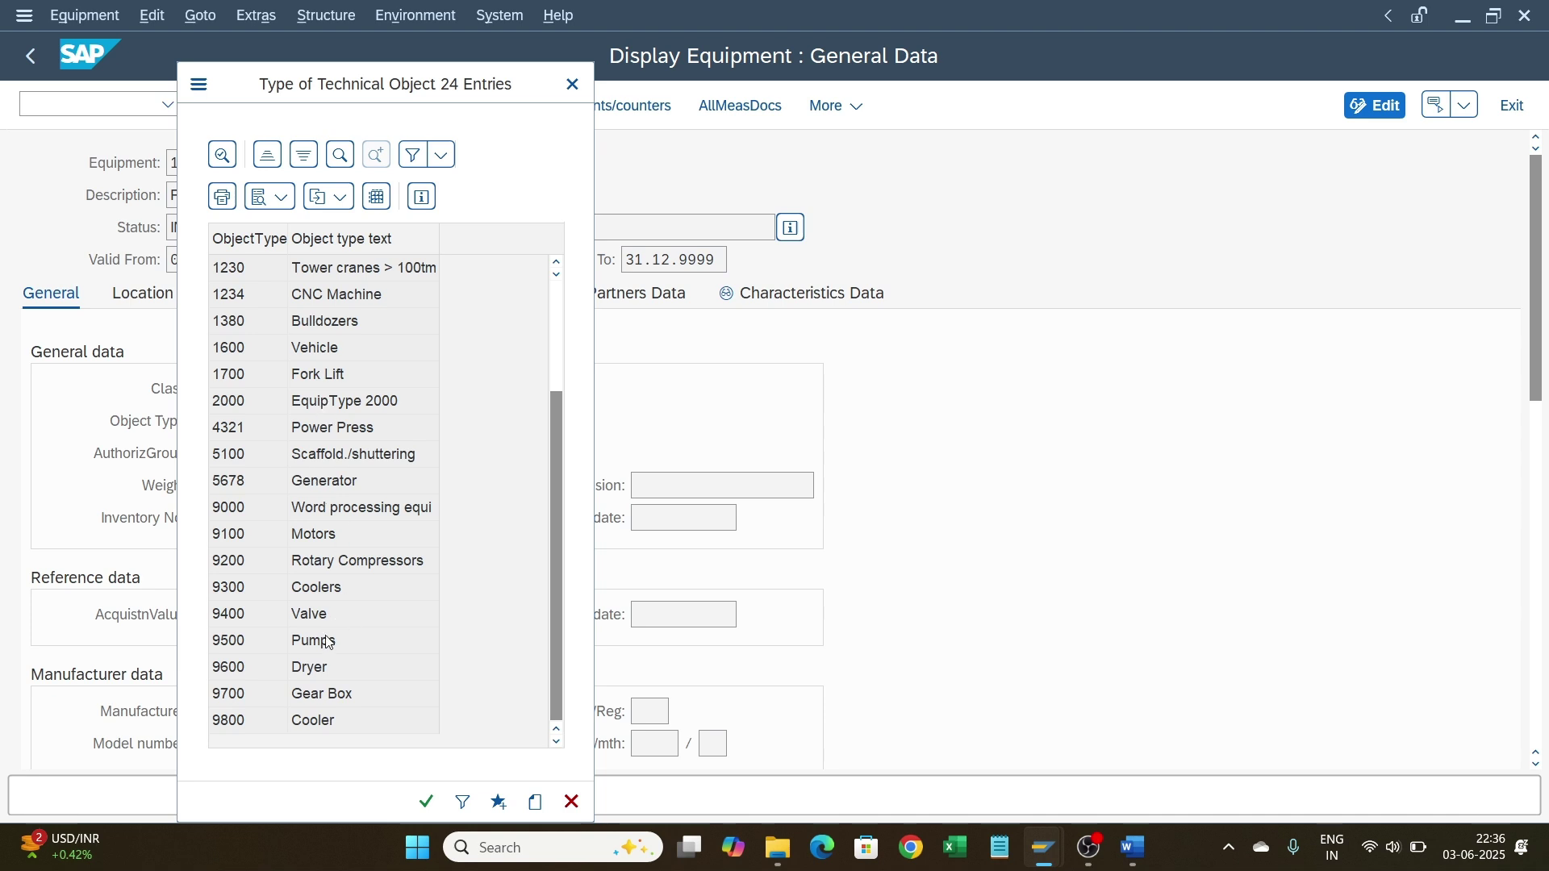
scroll(362, 631, "up", 2)
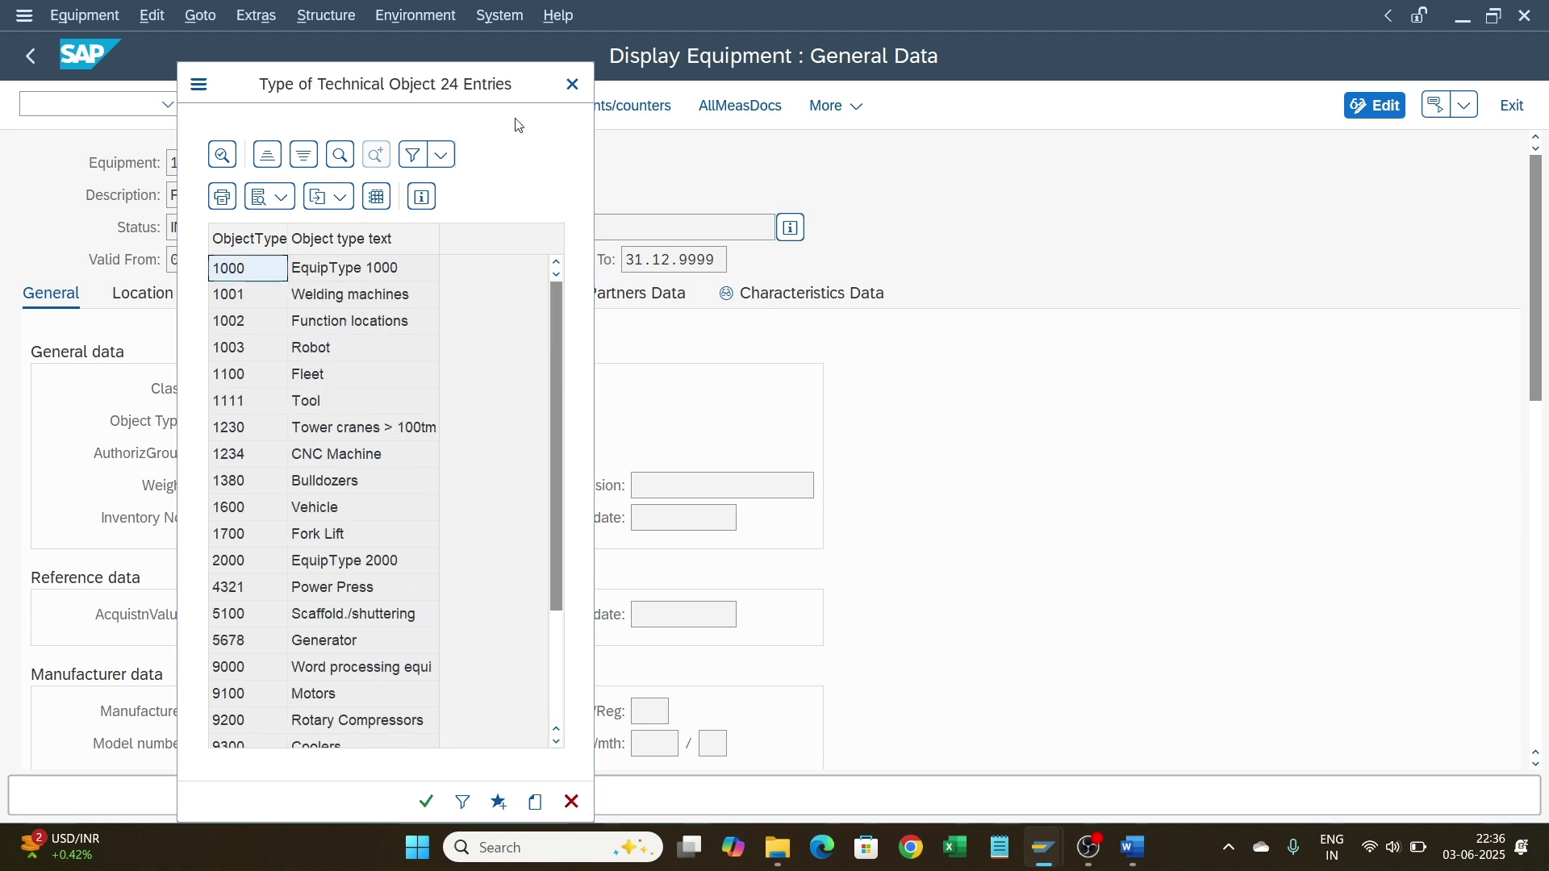
left_click(568, 94)
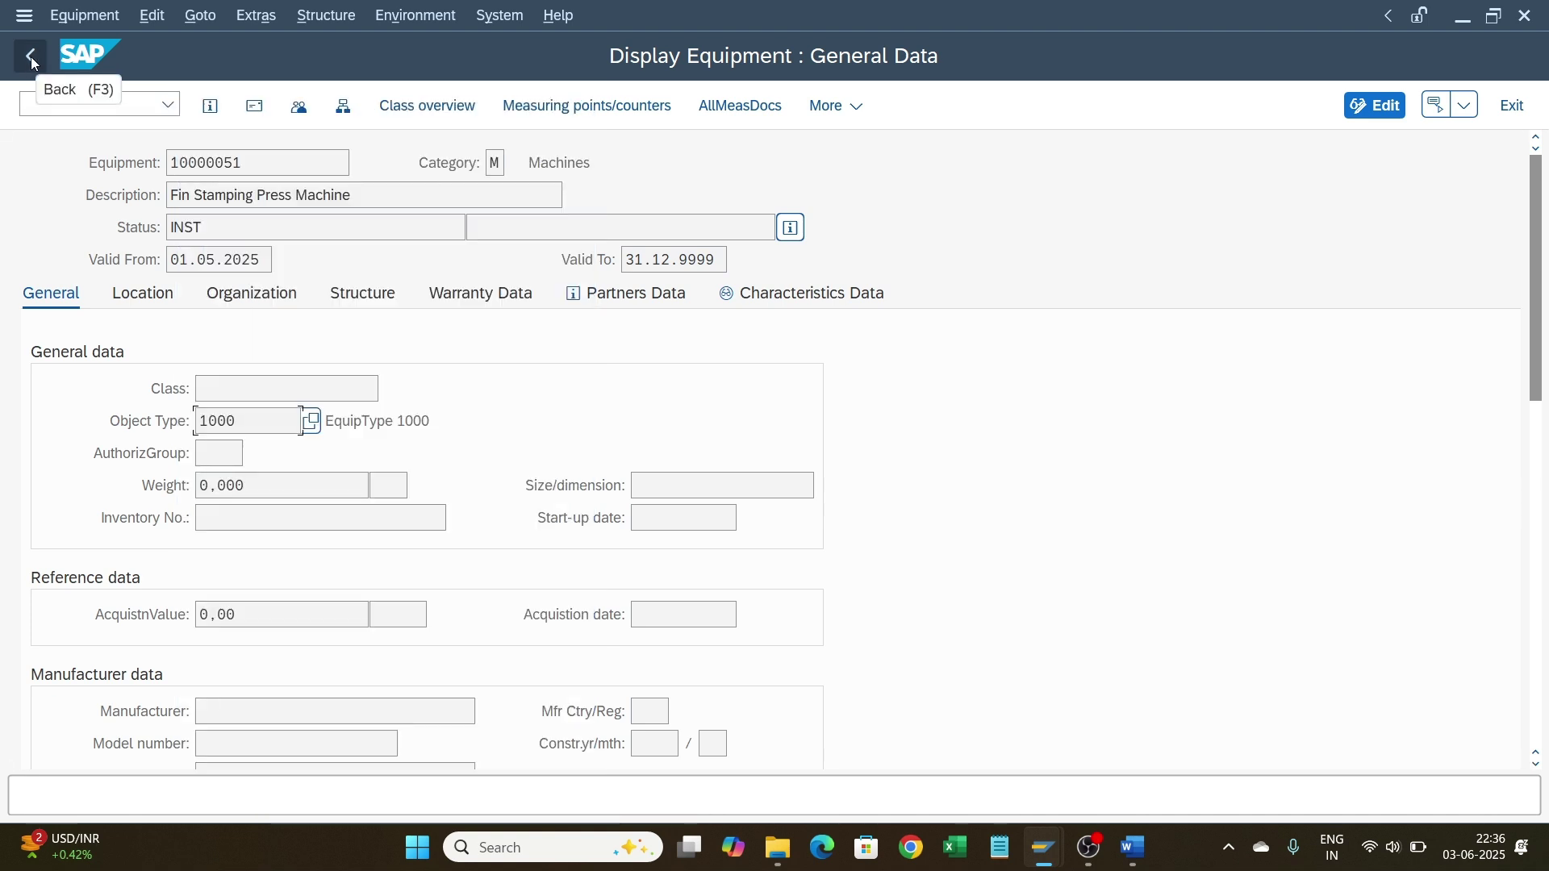
left_click(31, 56)
left_click(31, 57)
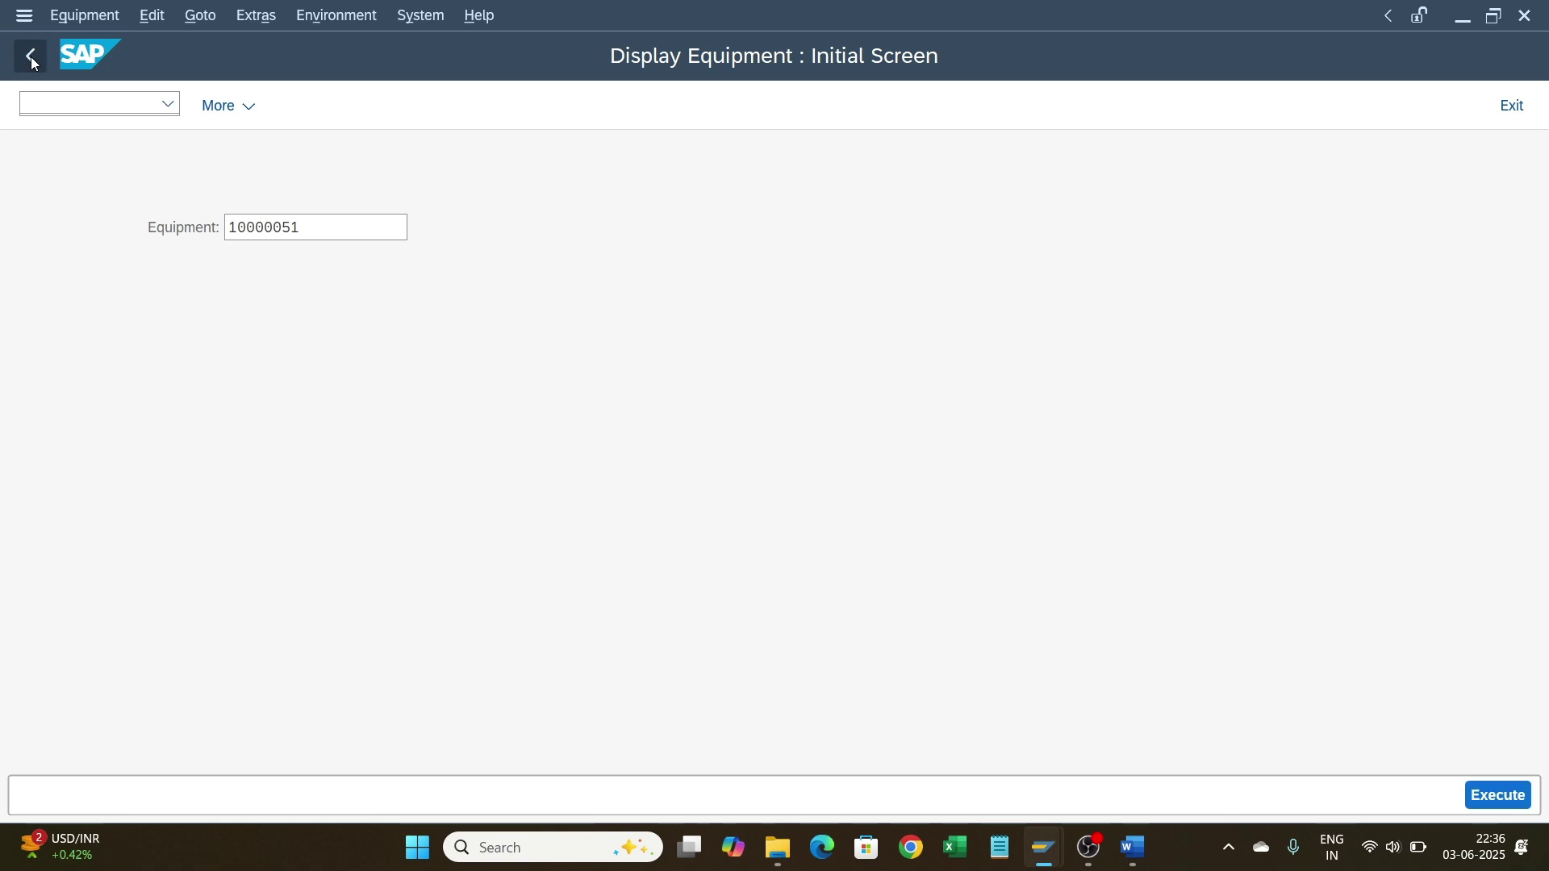
Step: Switch to the other SAP Easy Access session, run SPRO, and expand Plant Maintenance and Customer Service in the SAP Reference IMG
left_click(1047, 846)
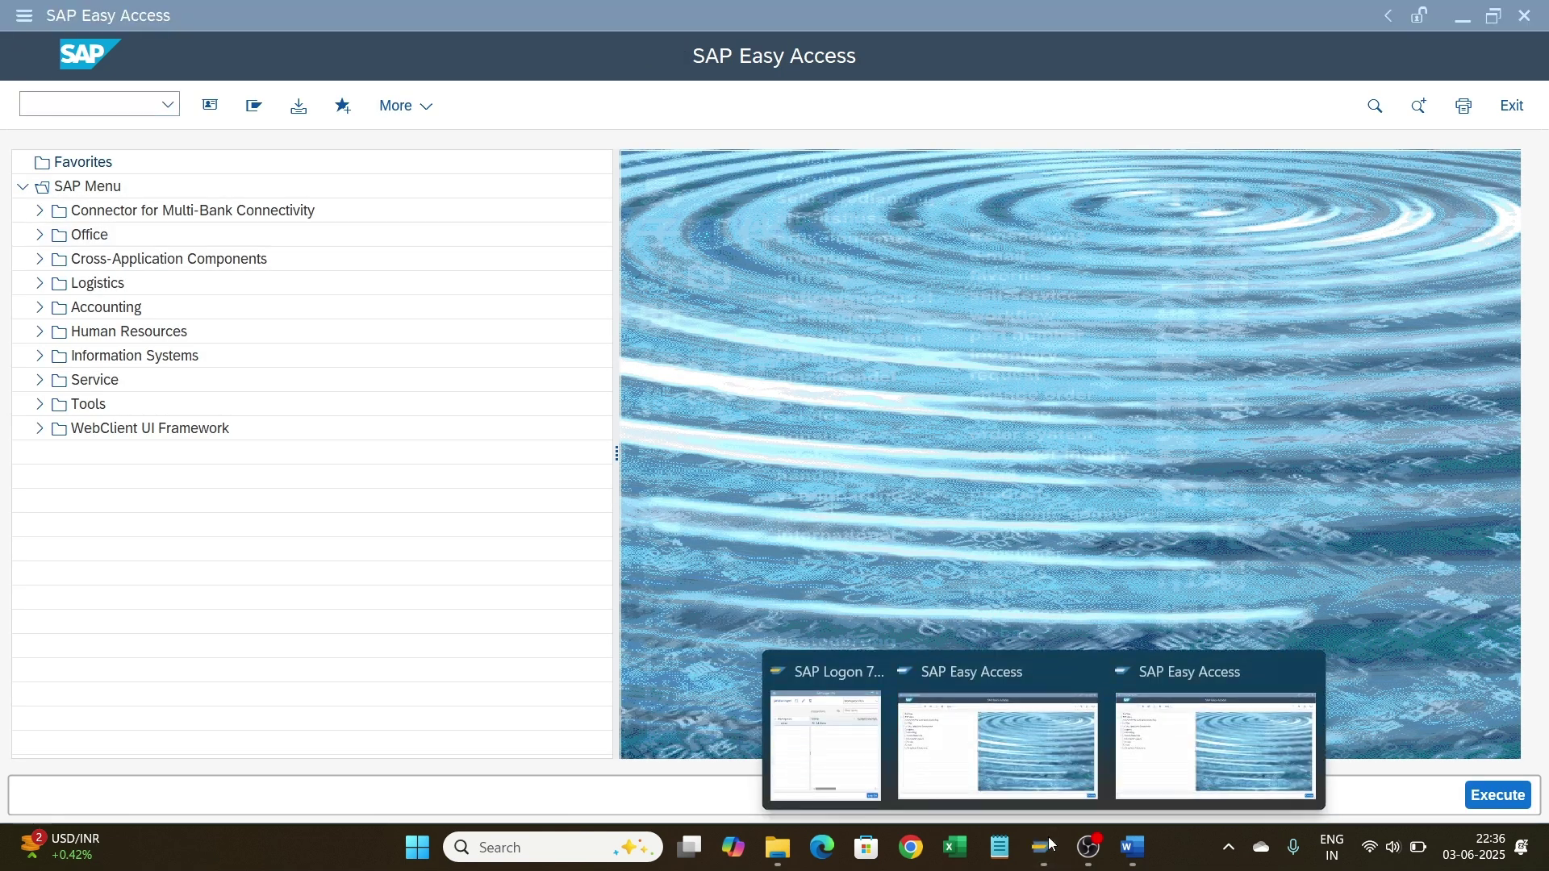
left_click(1257, 704)
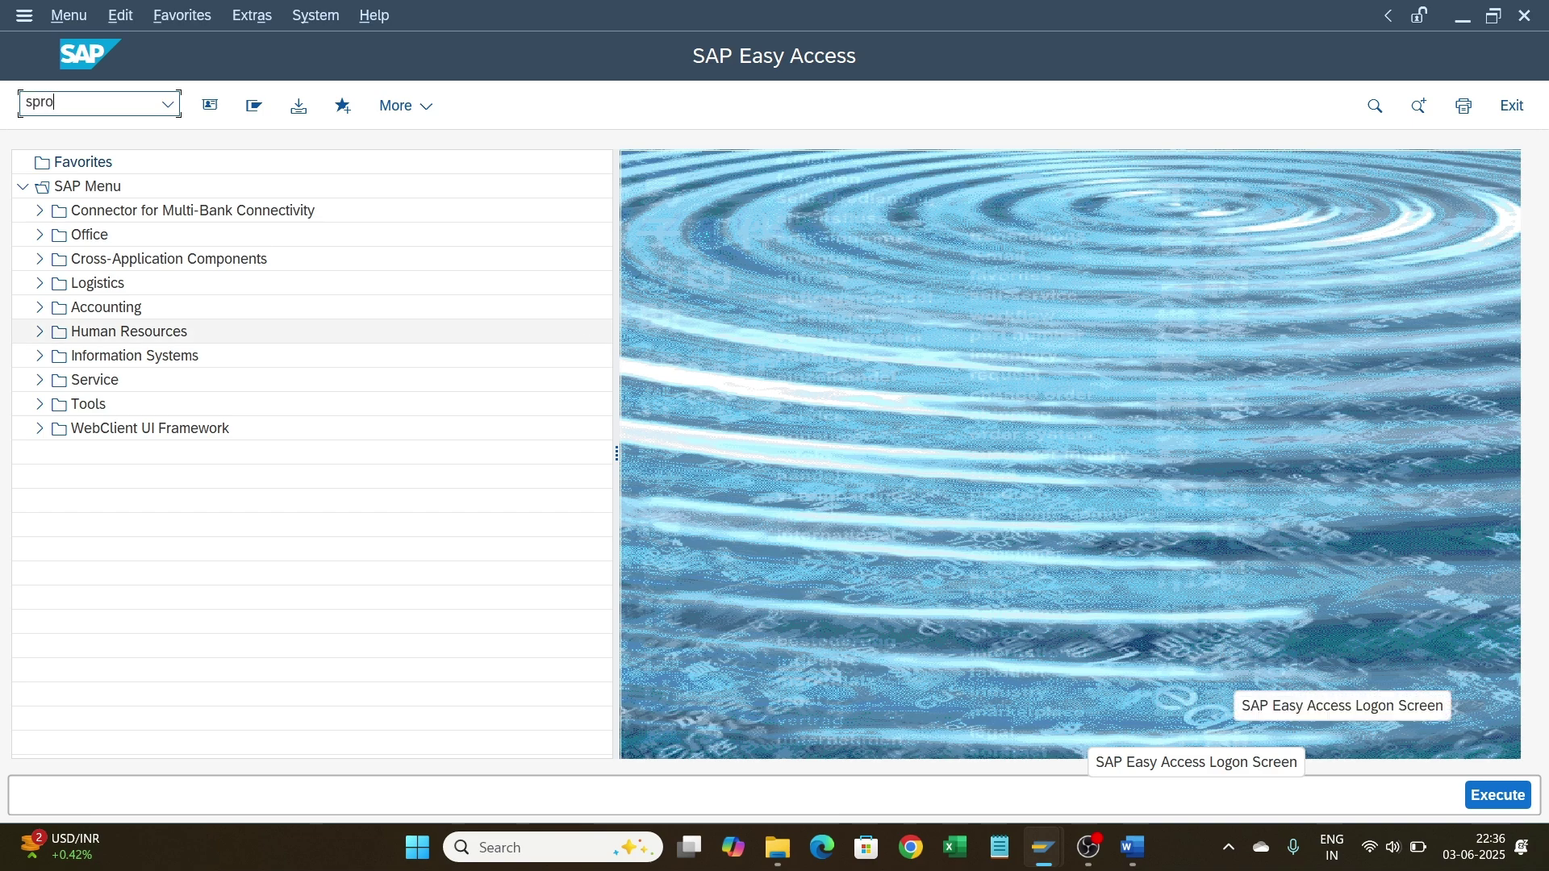
key("Return")
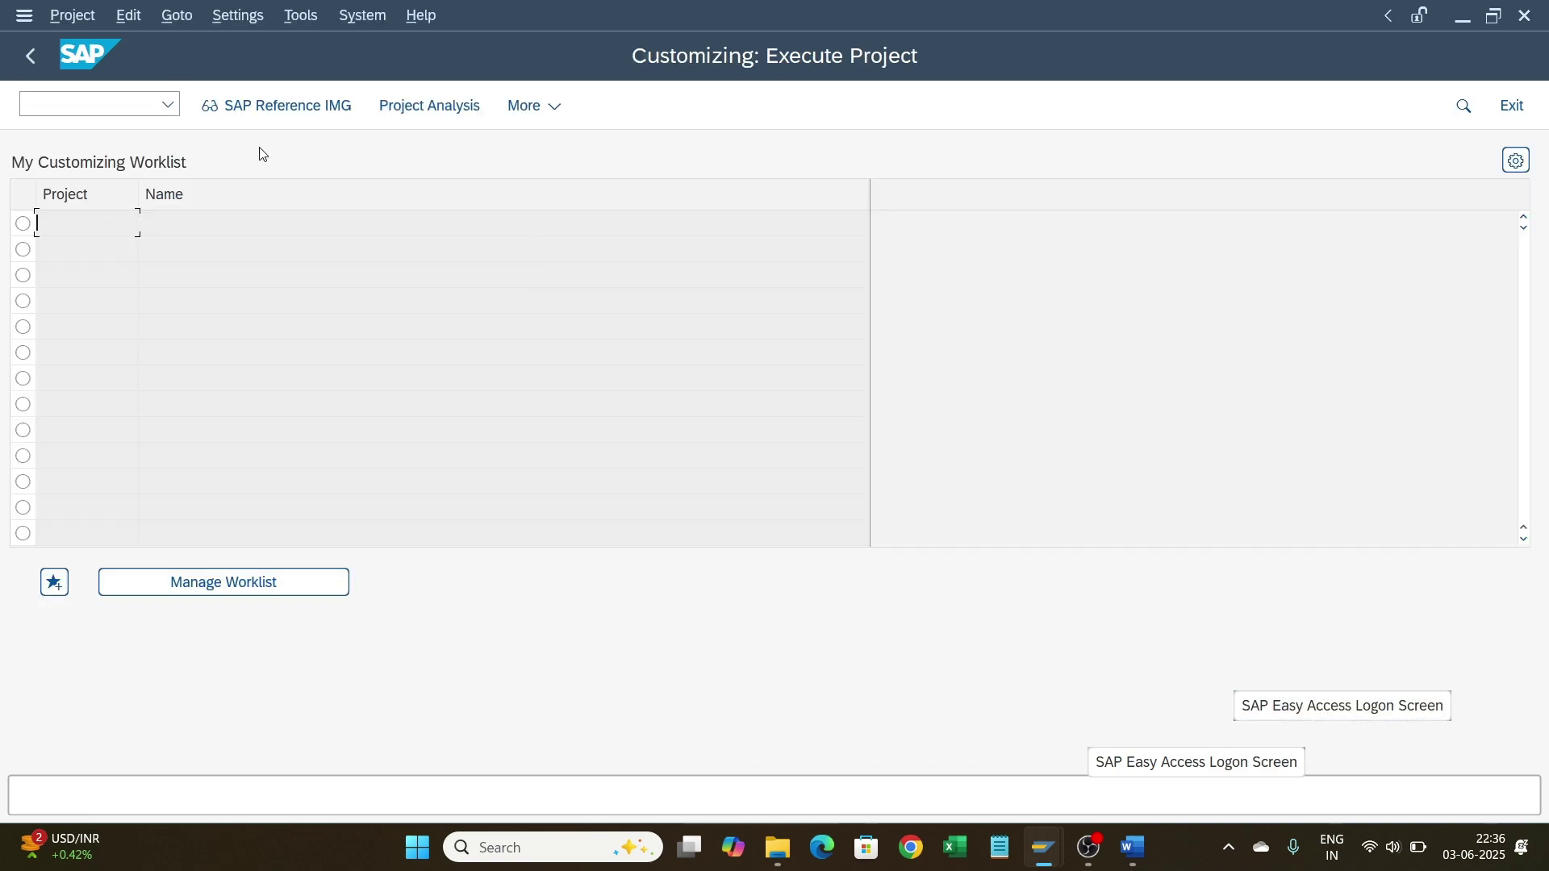
left_click(279, 105)
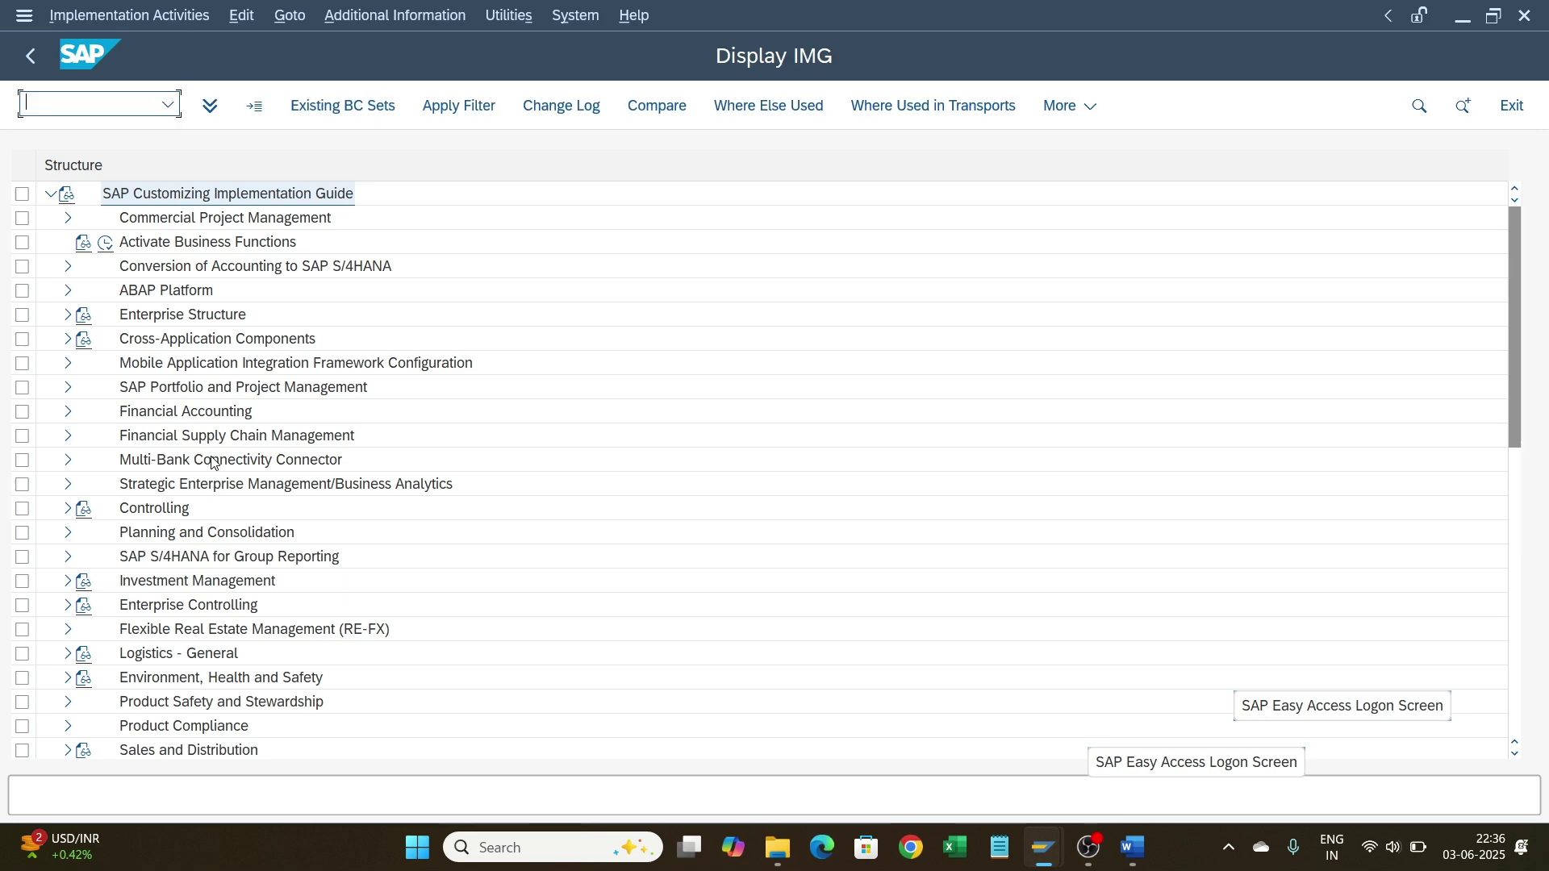
scroll(213, 462, "down", 3)
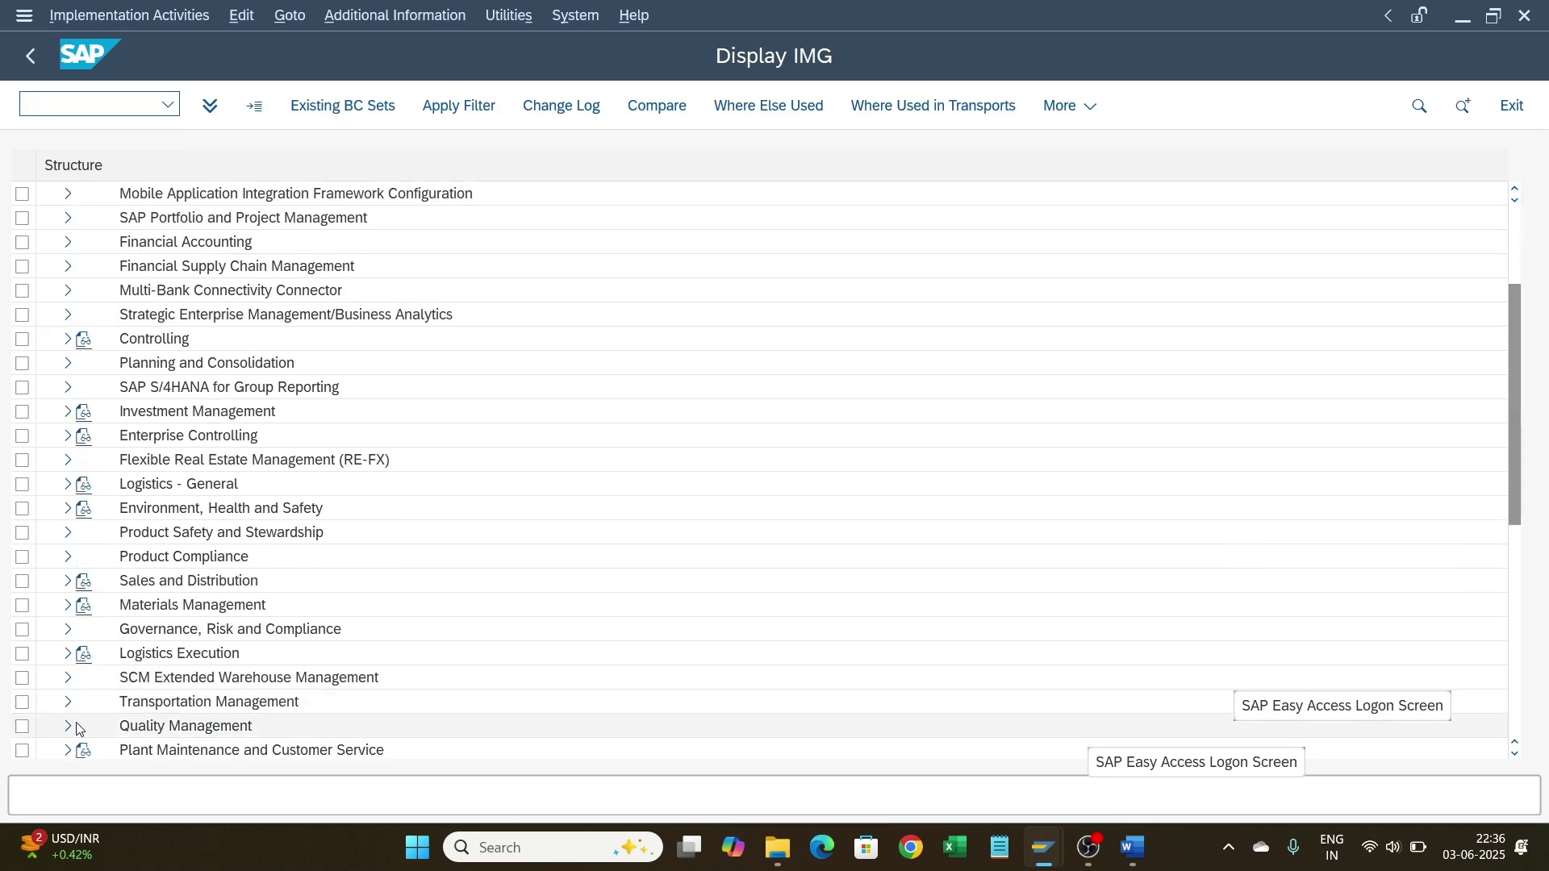
left_click(67, 750)
Step: Expand Master Data in Plant Maintenance and Customer Service through Technical Objects to General Data, and open the Define Types of Technical Objects activity
scroll(404, 584, "down", 2)
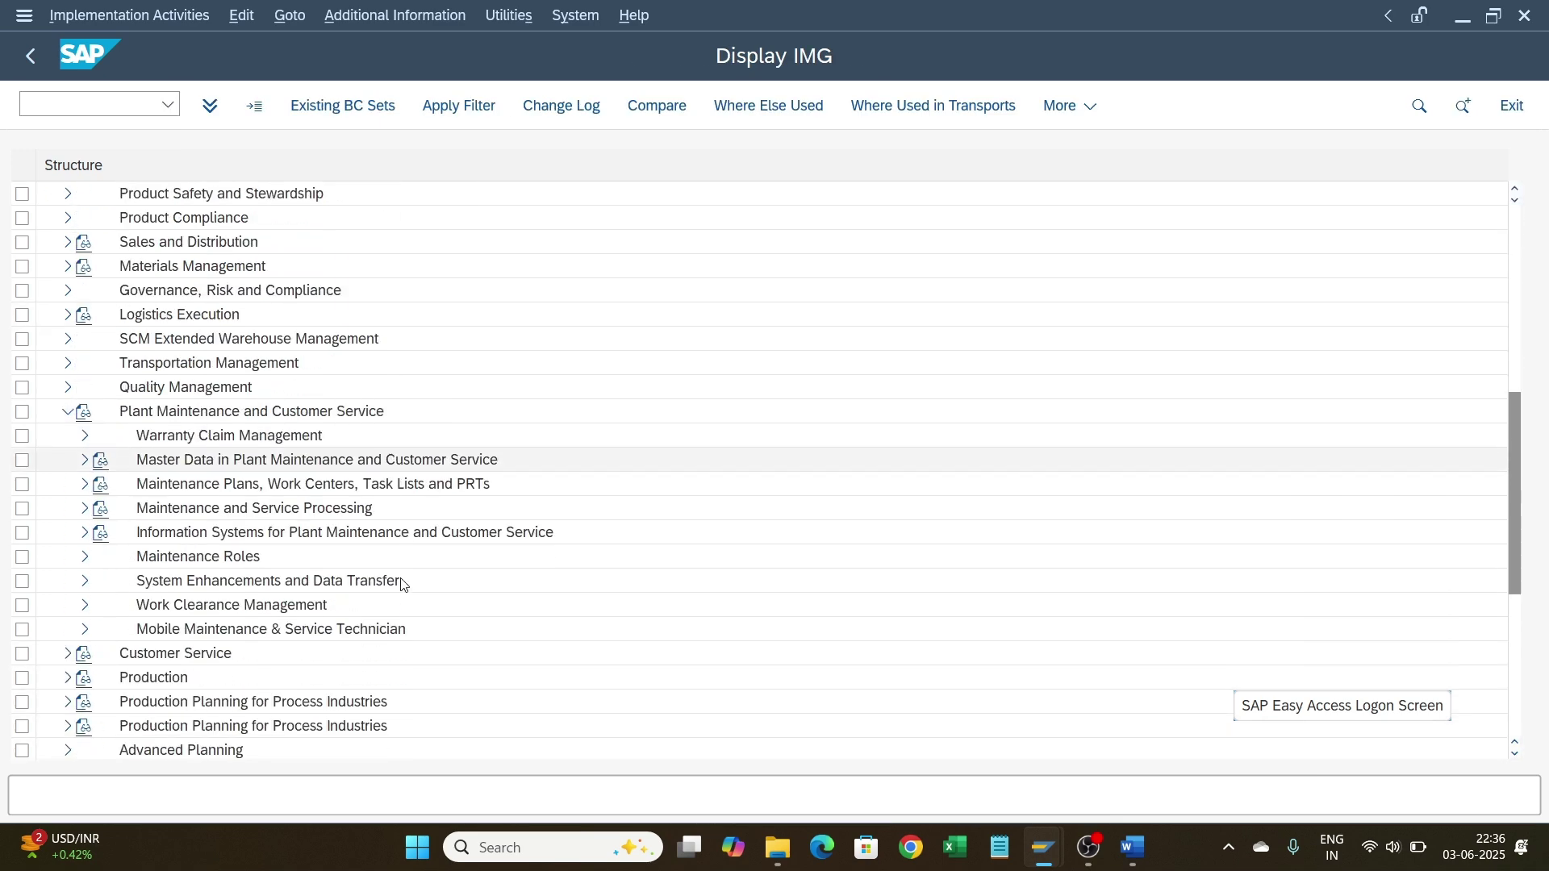
scroll(404, 584, "down", 1)
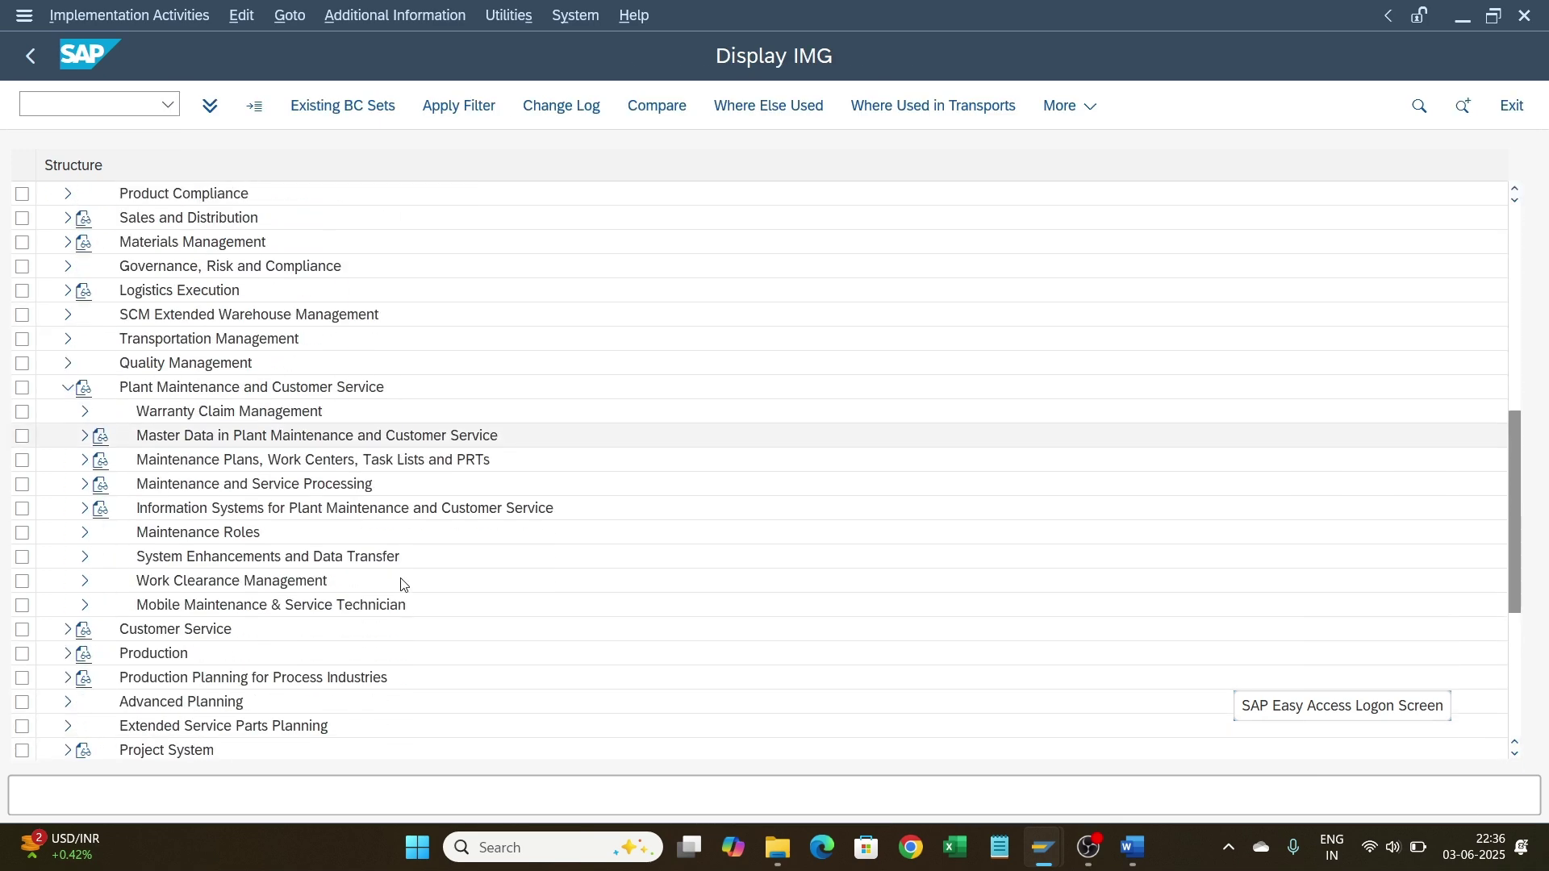
left_click(85, 438)
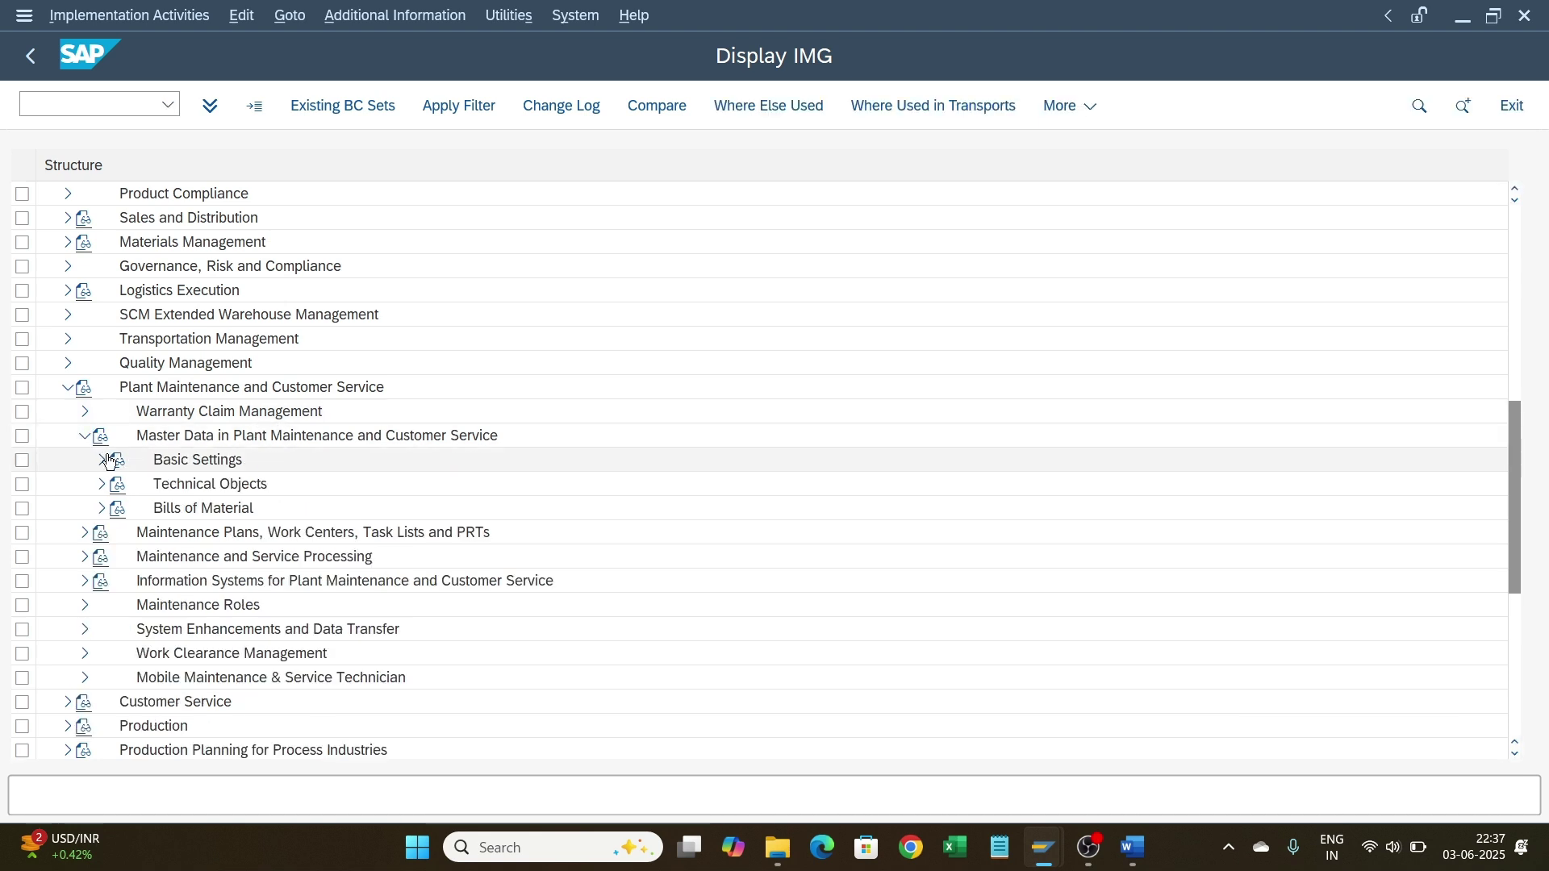
left_click(100, 461)
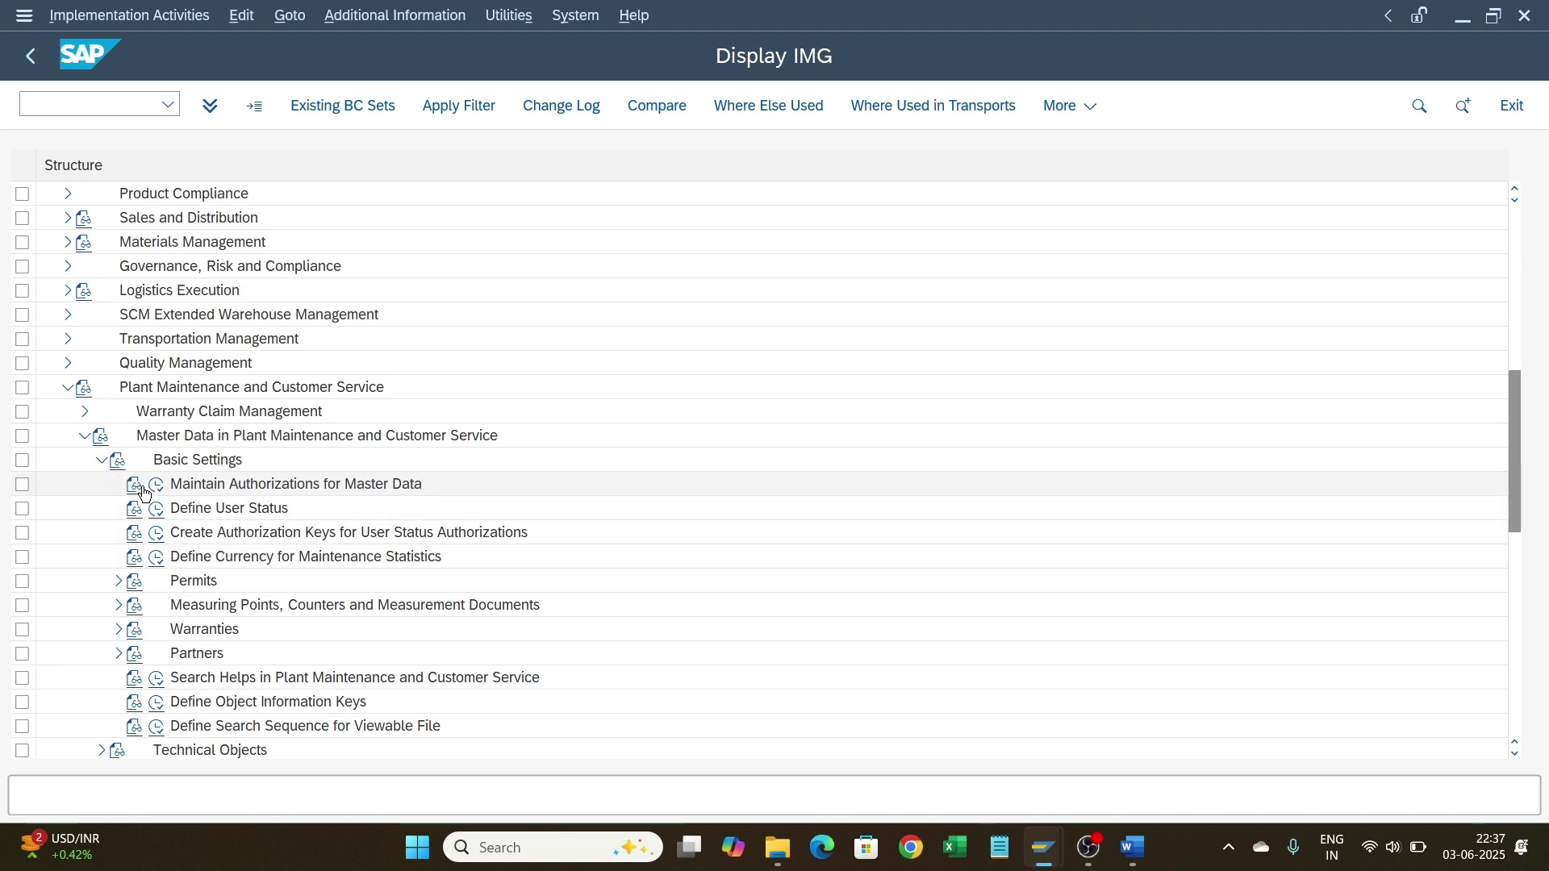
left_click(102, 462)
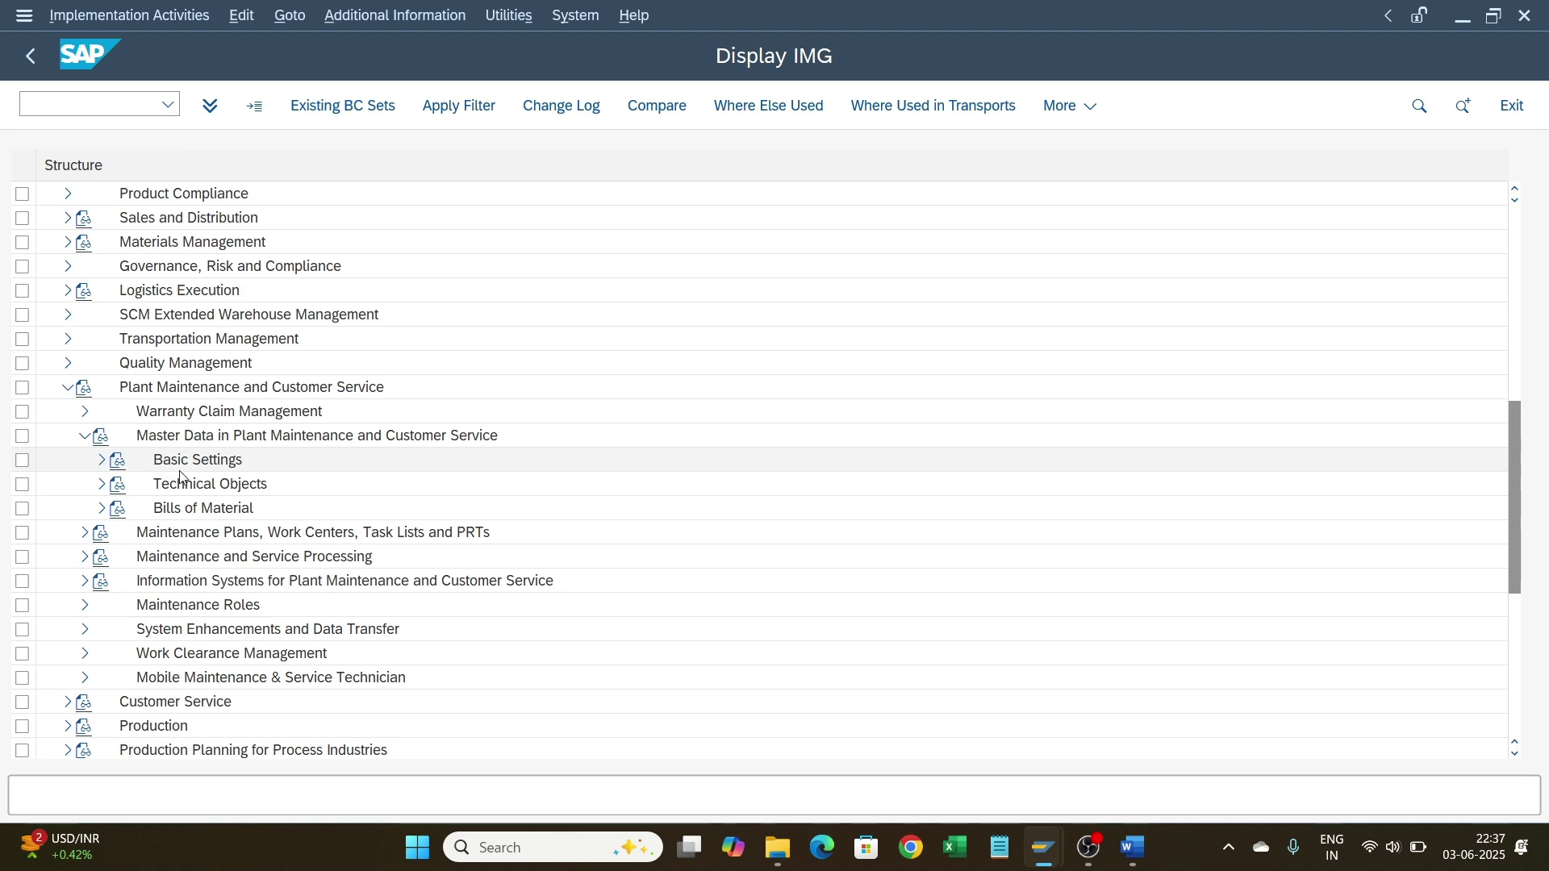
left_click(102, 485)
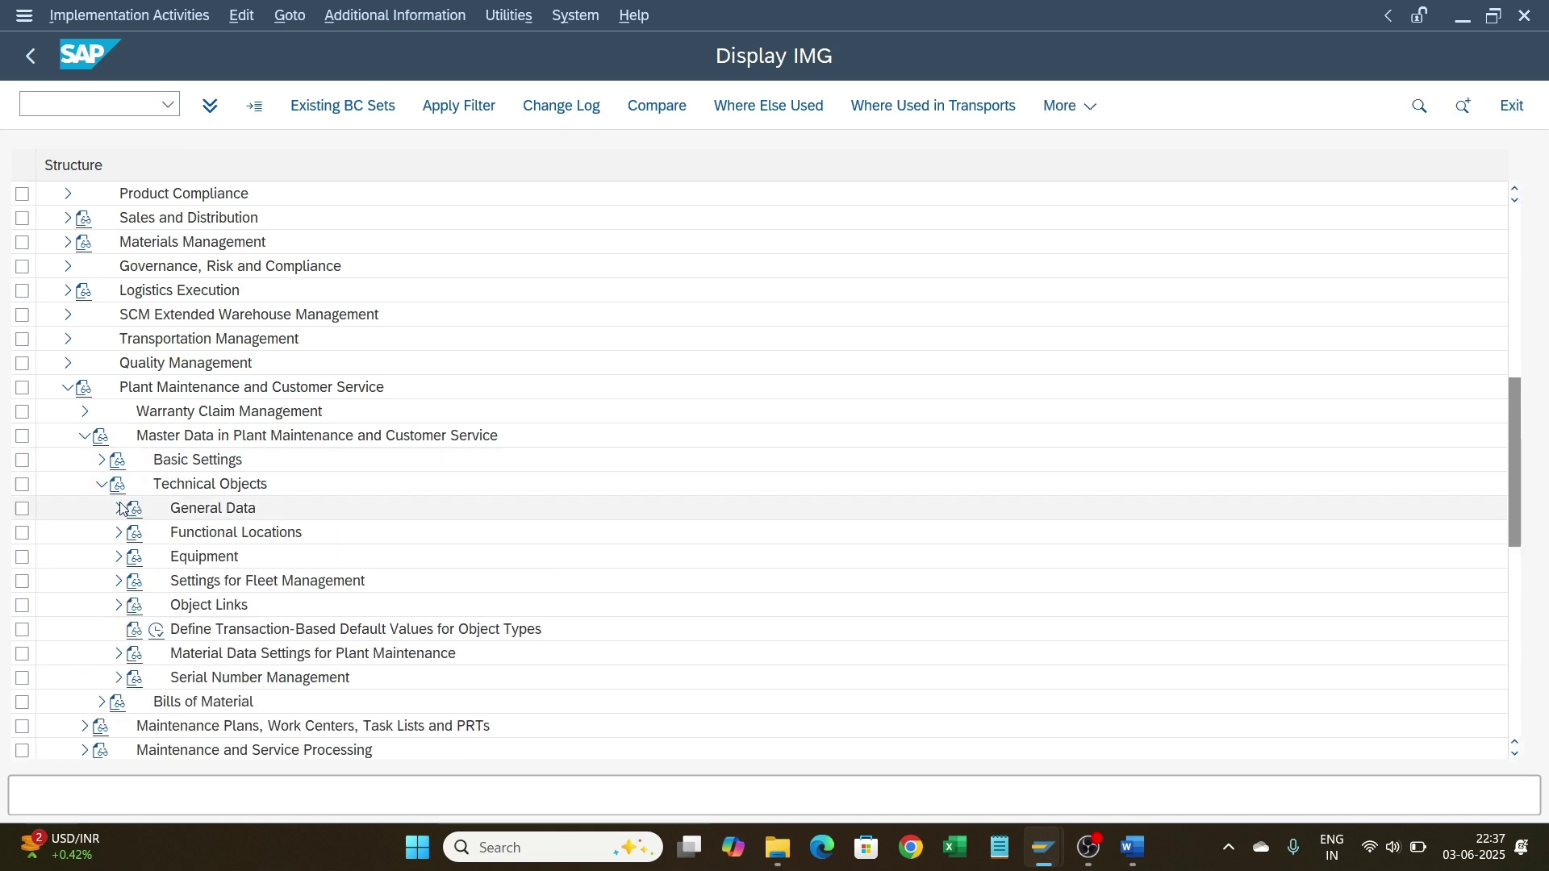
left_click(119, 509)
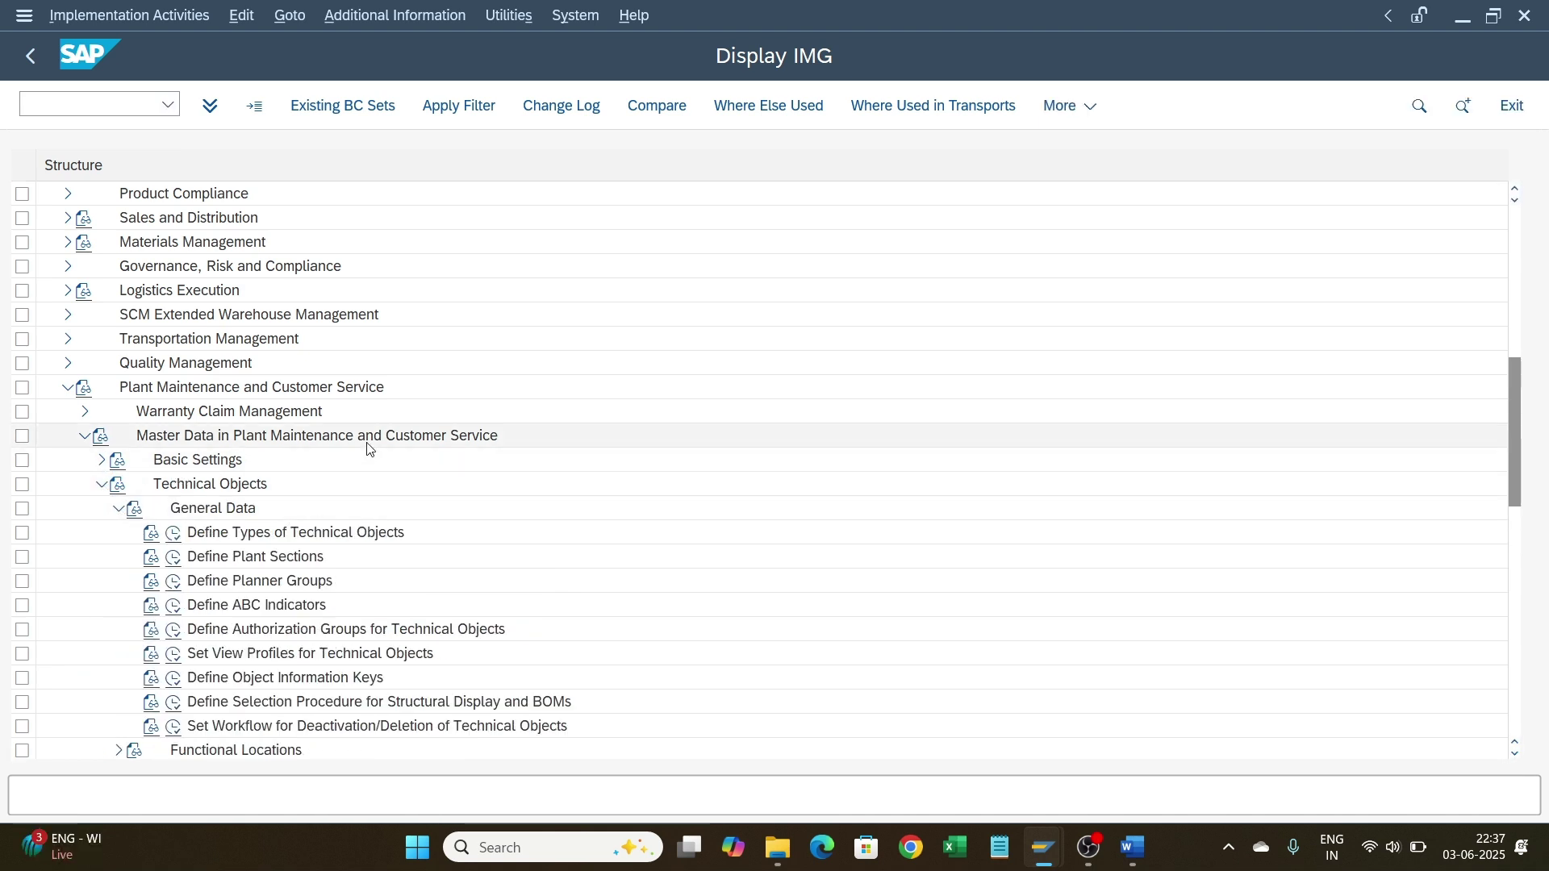
scroll(368, 450, "down", 2)
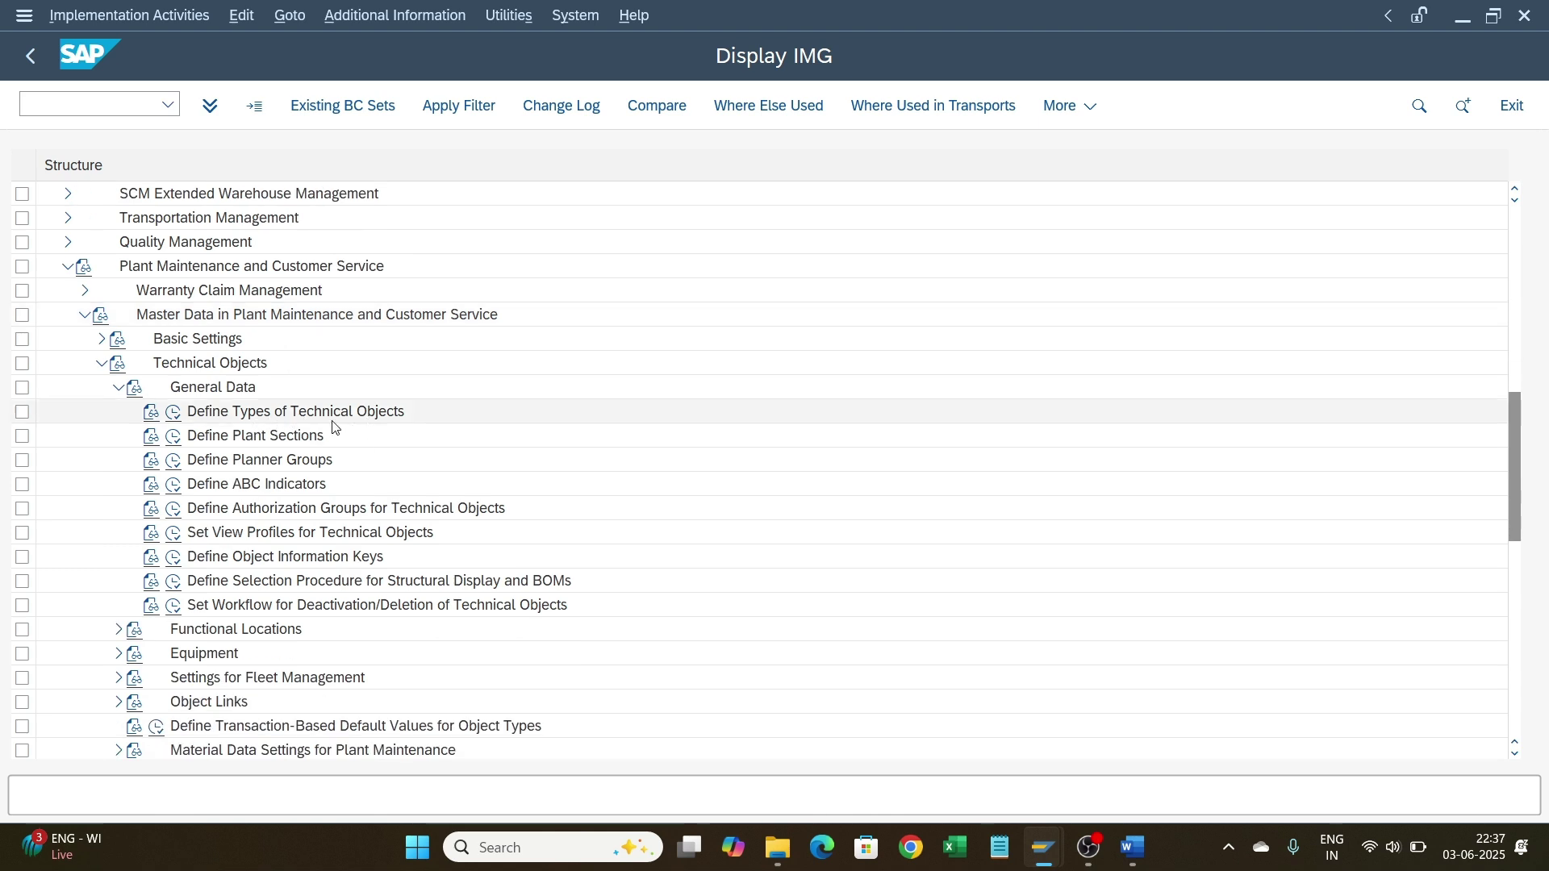
left_click(174, 413)
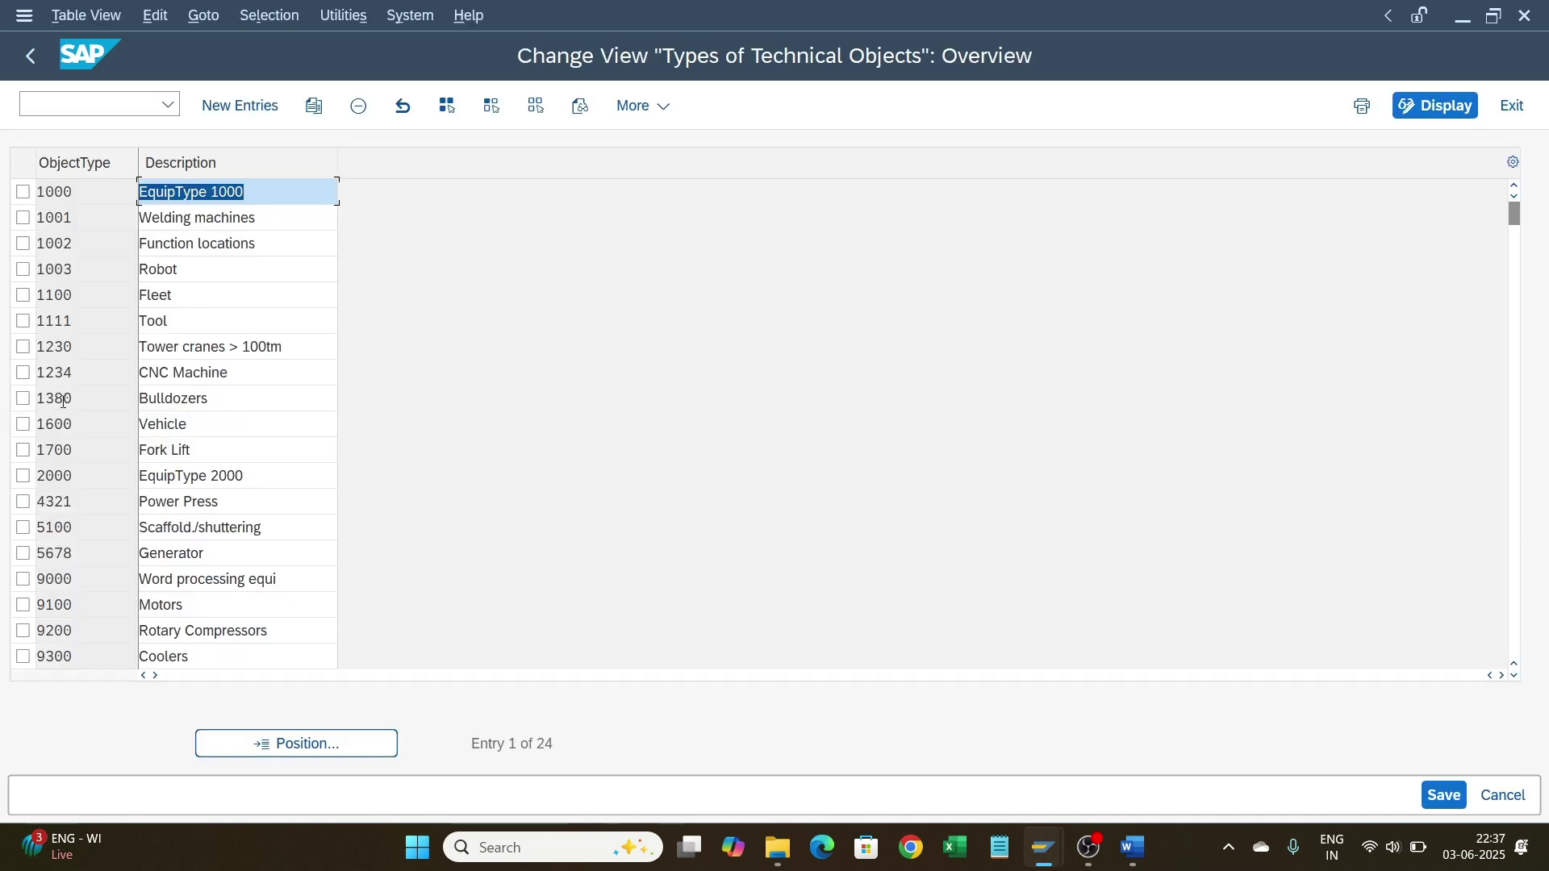
Step: Review the existing types of technical objects and add new entries with object types 1500, 1501 and 1502
scroll(64, 404, "down", 6)
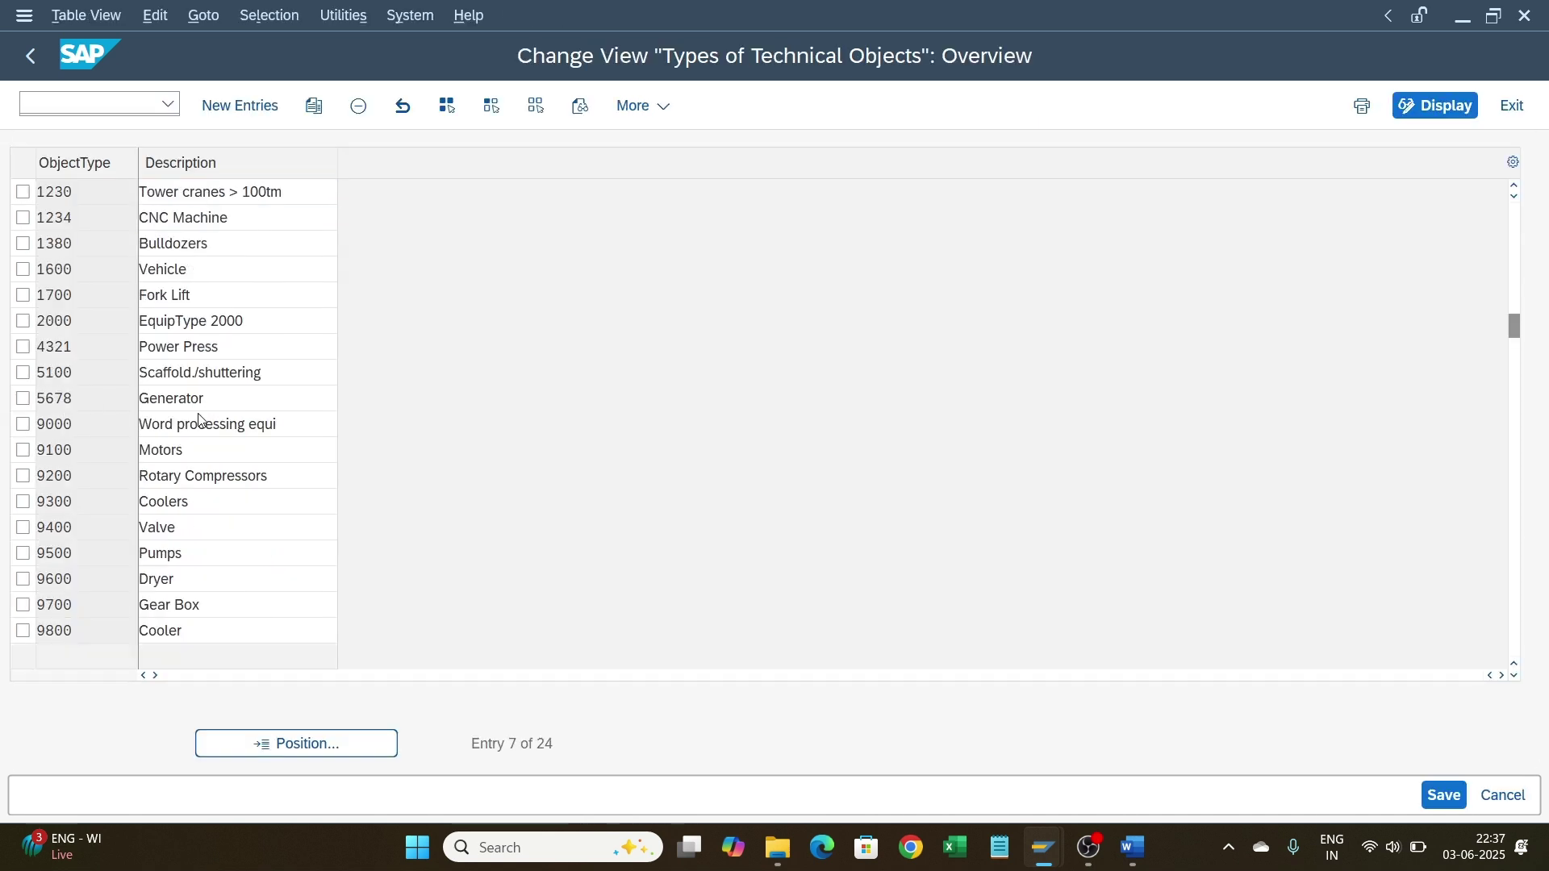
scroll(199, 420, "down", 1)
scroll(314, 508, "up", 5)
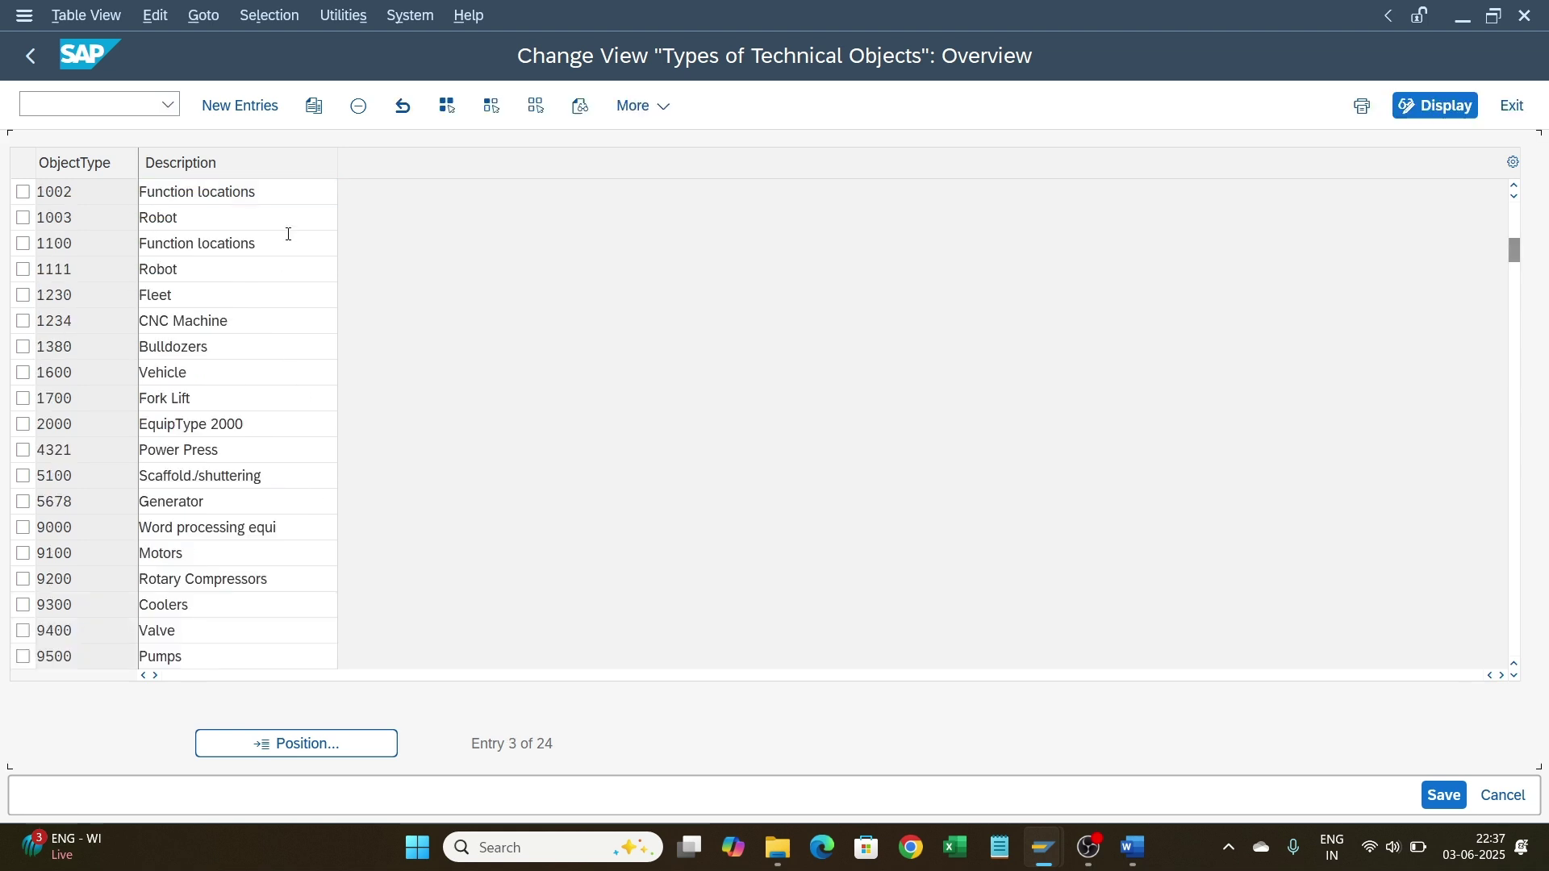
scroll(289, 234, "up", 2)
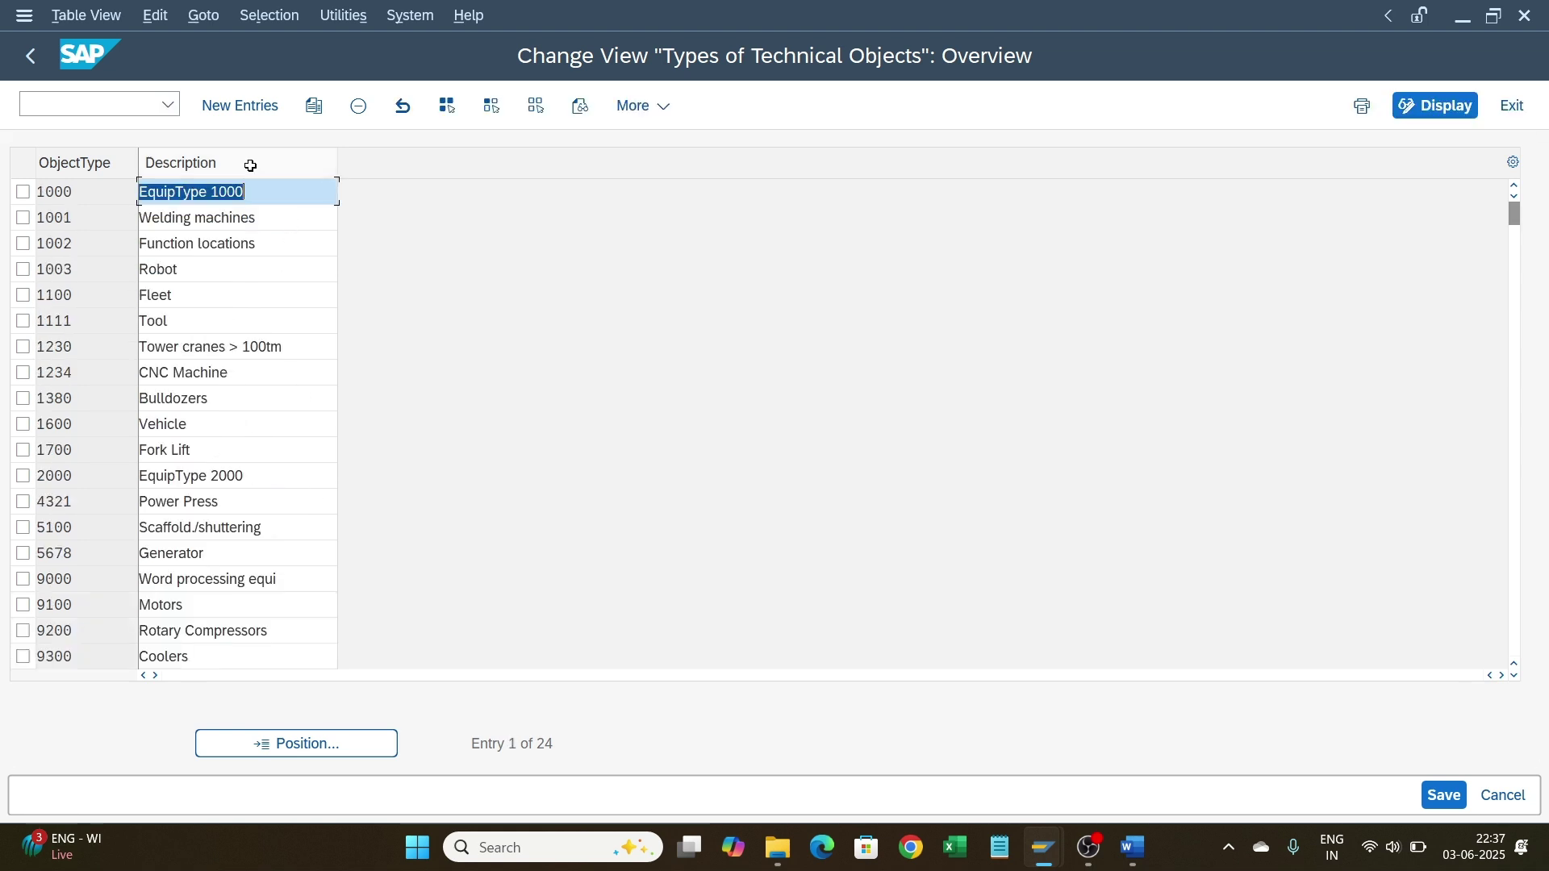
left_click(245, 106)
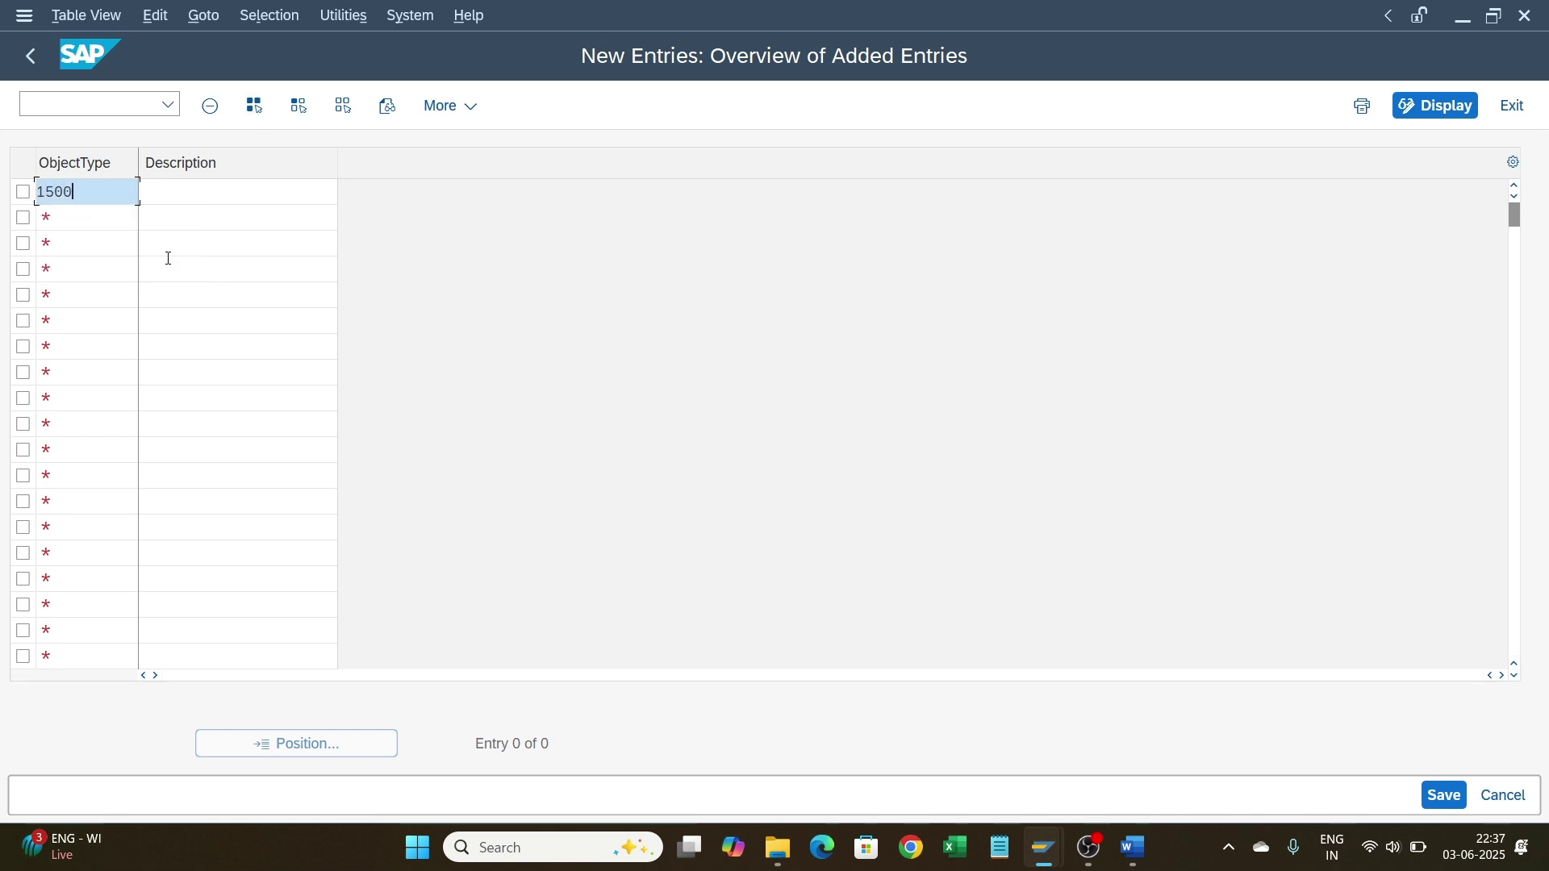
left_click(57, 215)
type("1501")
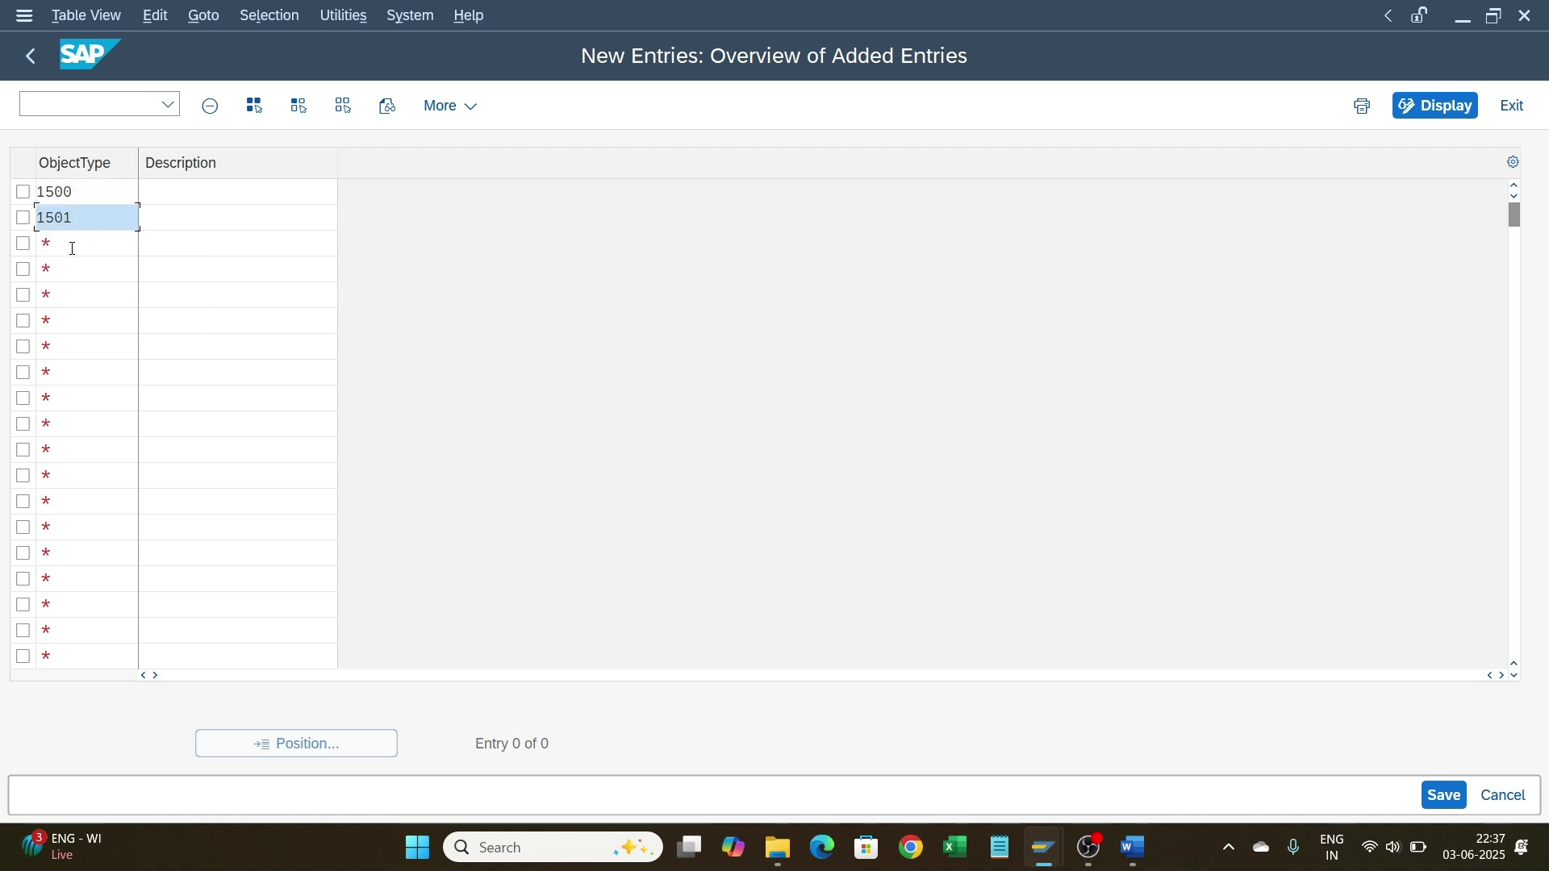
left_click(72, 244)
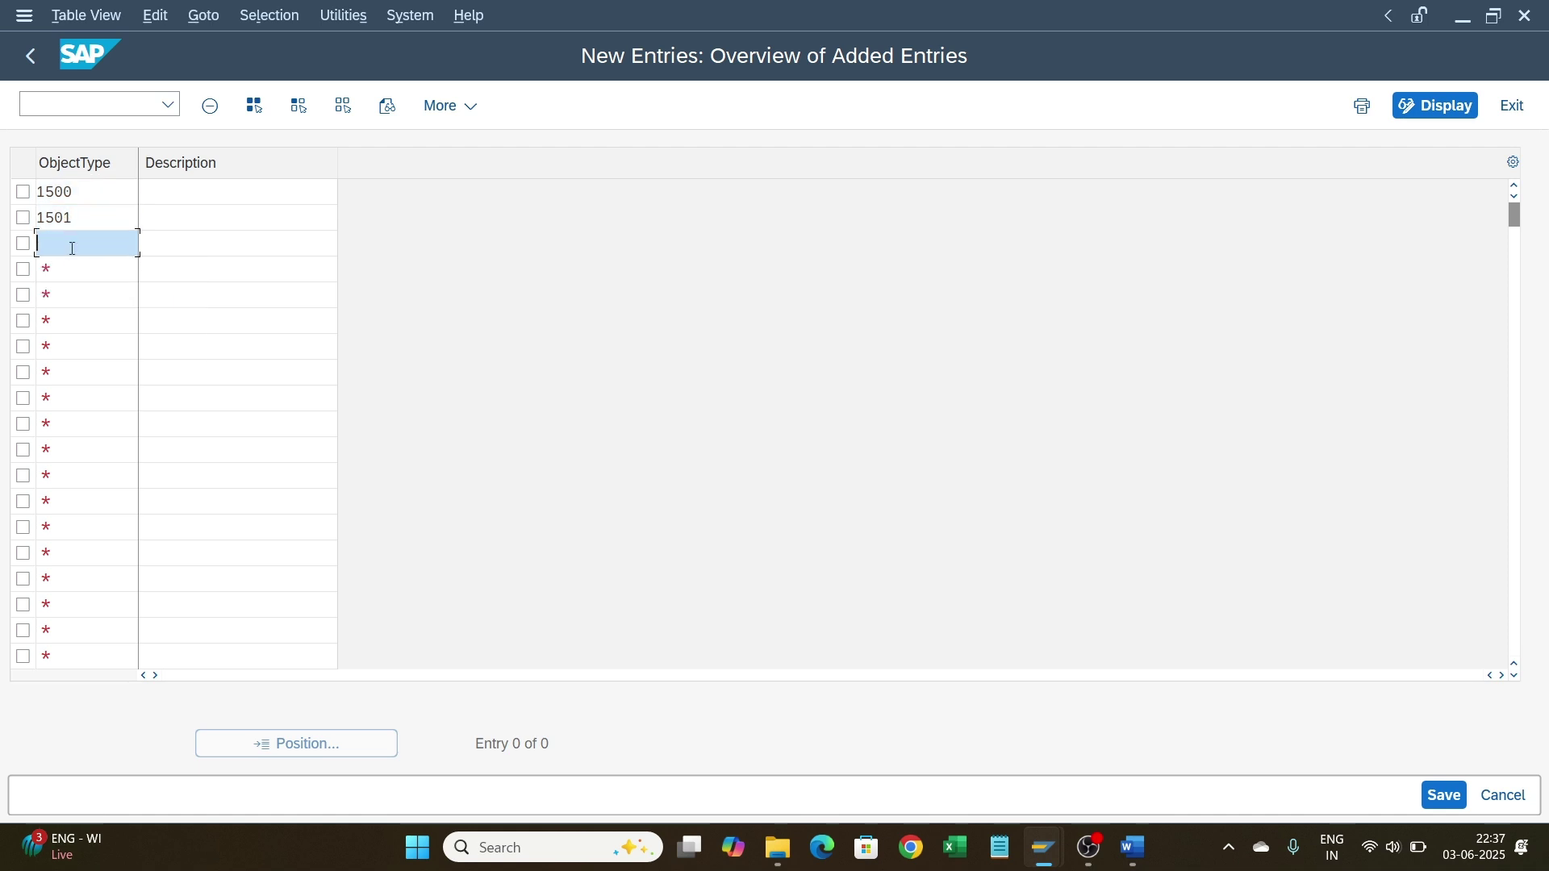
type("1502")
Step: Describe object type 1500 as Heat exchangers, 1501 as Ovens and 1502 as Rolling mills
left_click(227, 194)
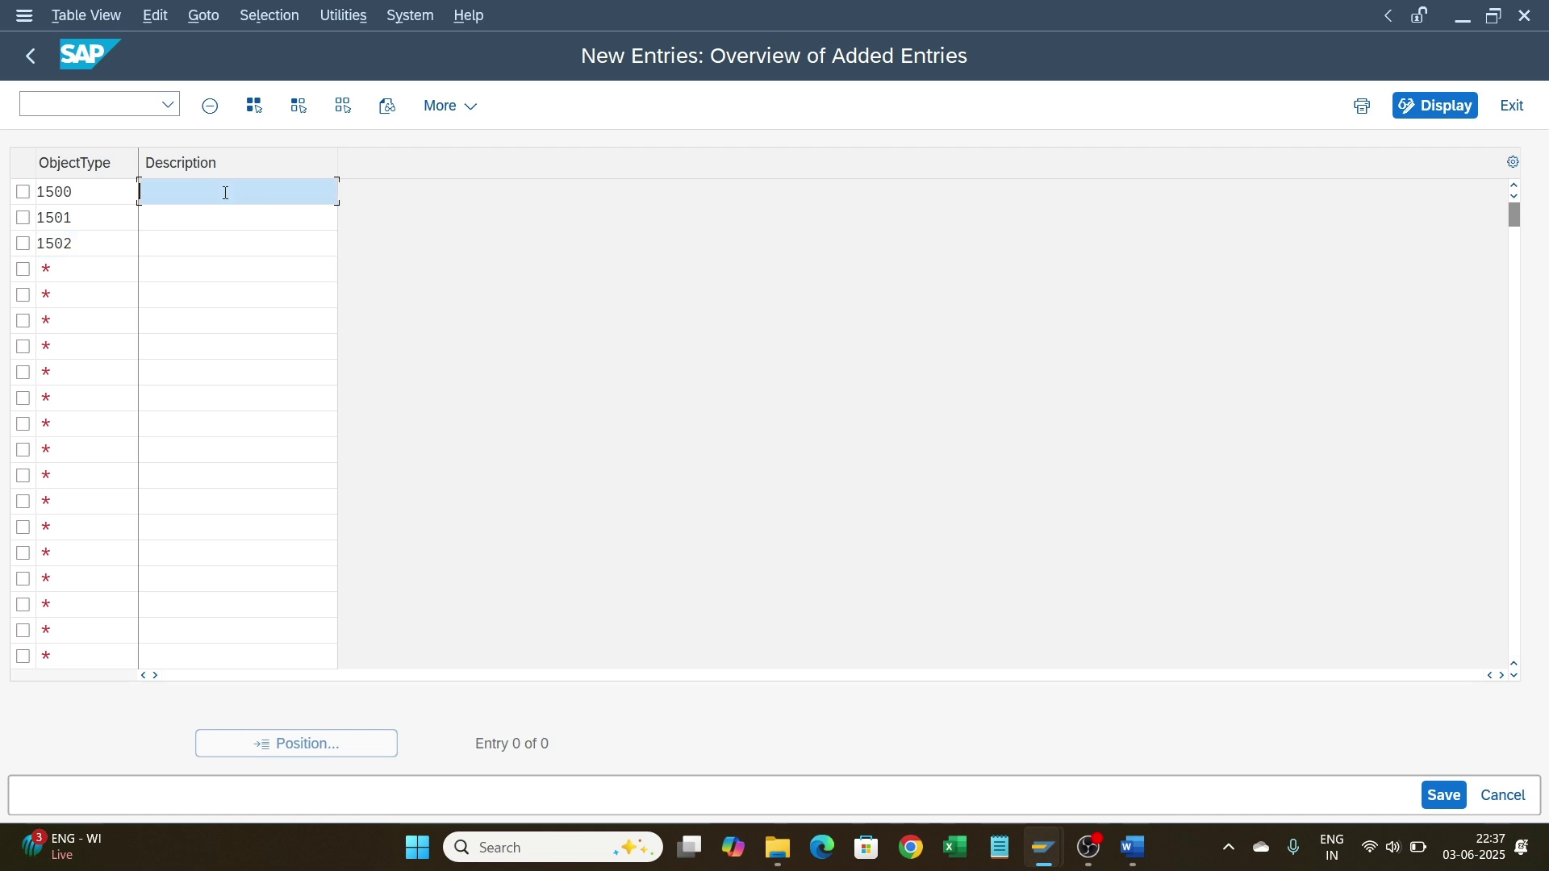
type("Heat exchangers")
left_click(229, 214)
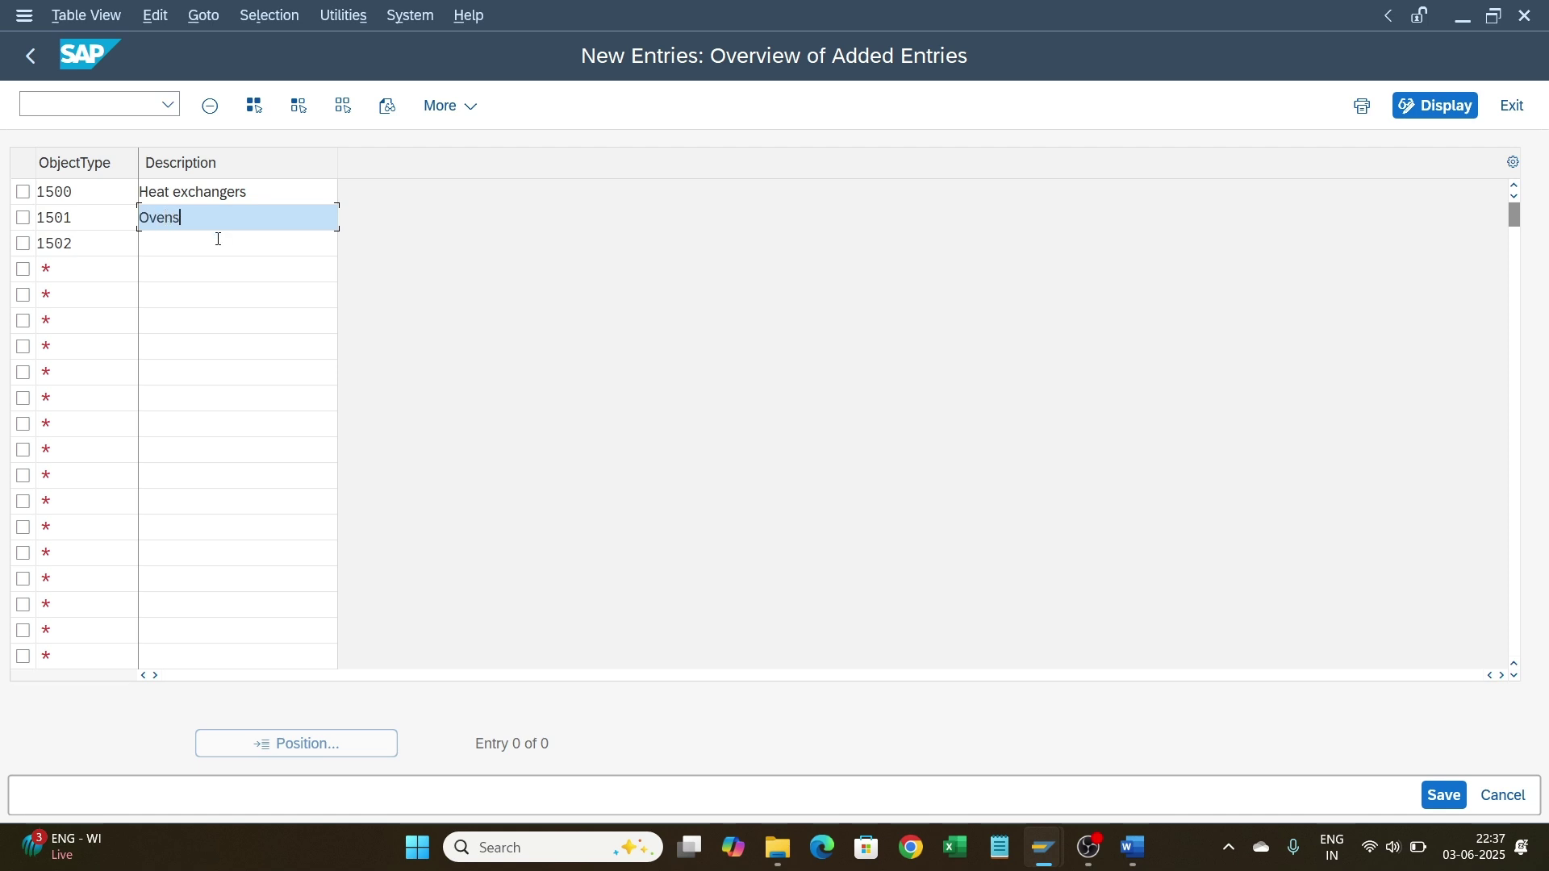
left_click(217, 241)
type("Rollomn")
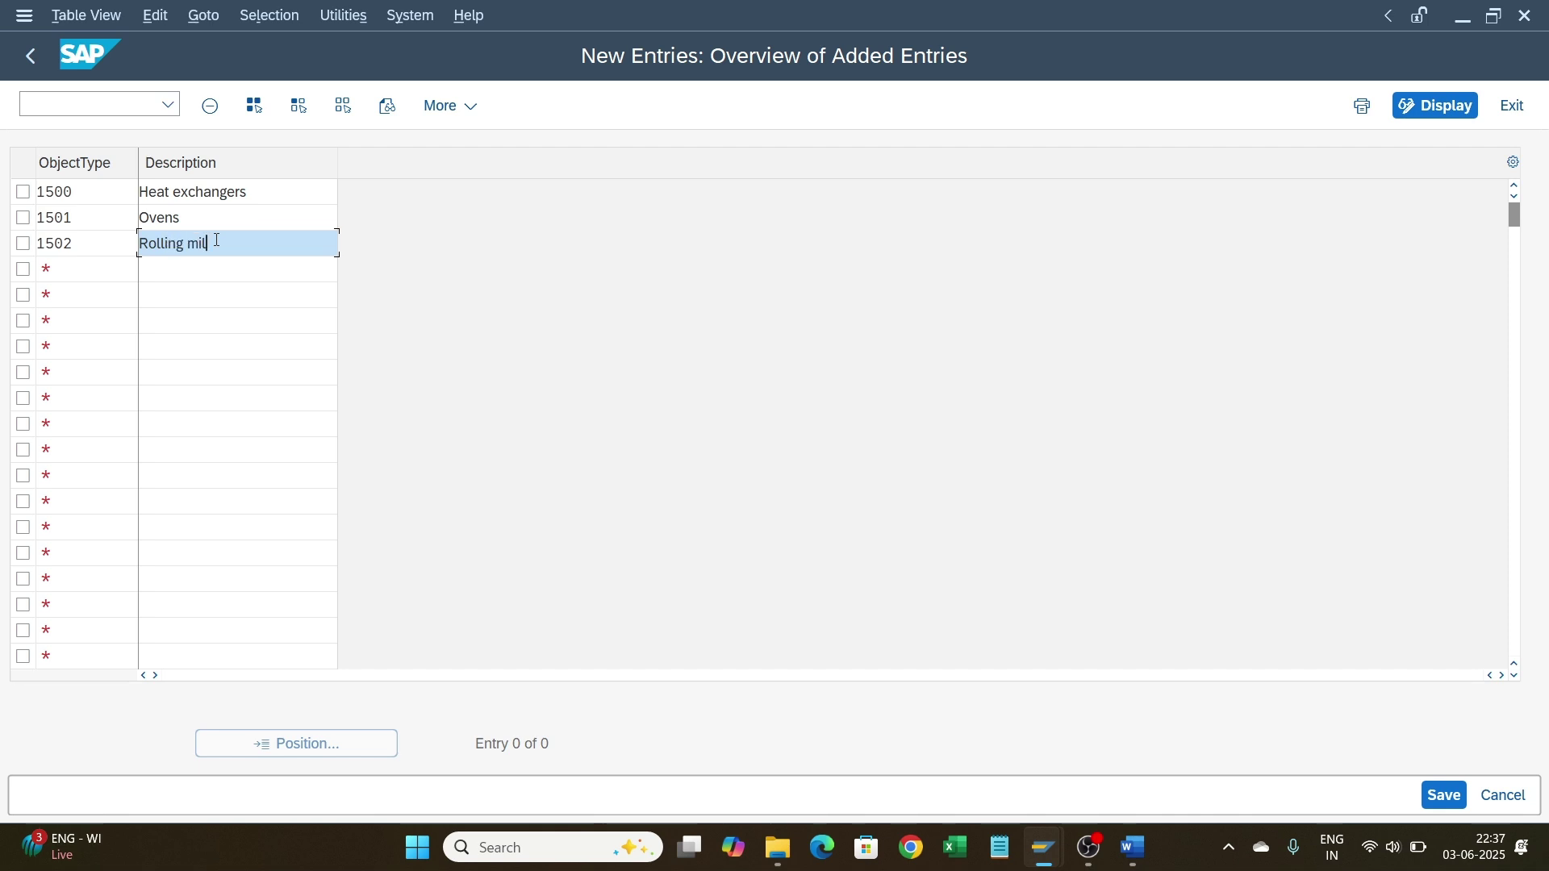
key("Return")
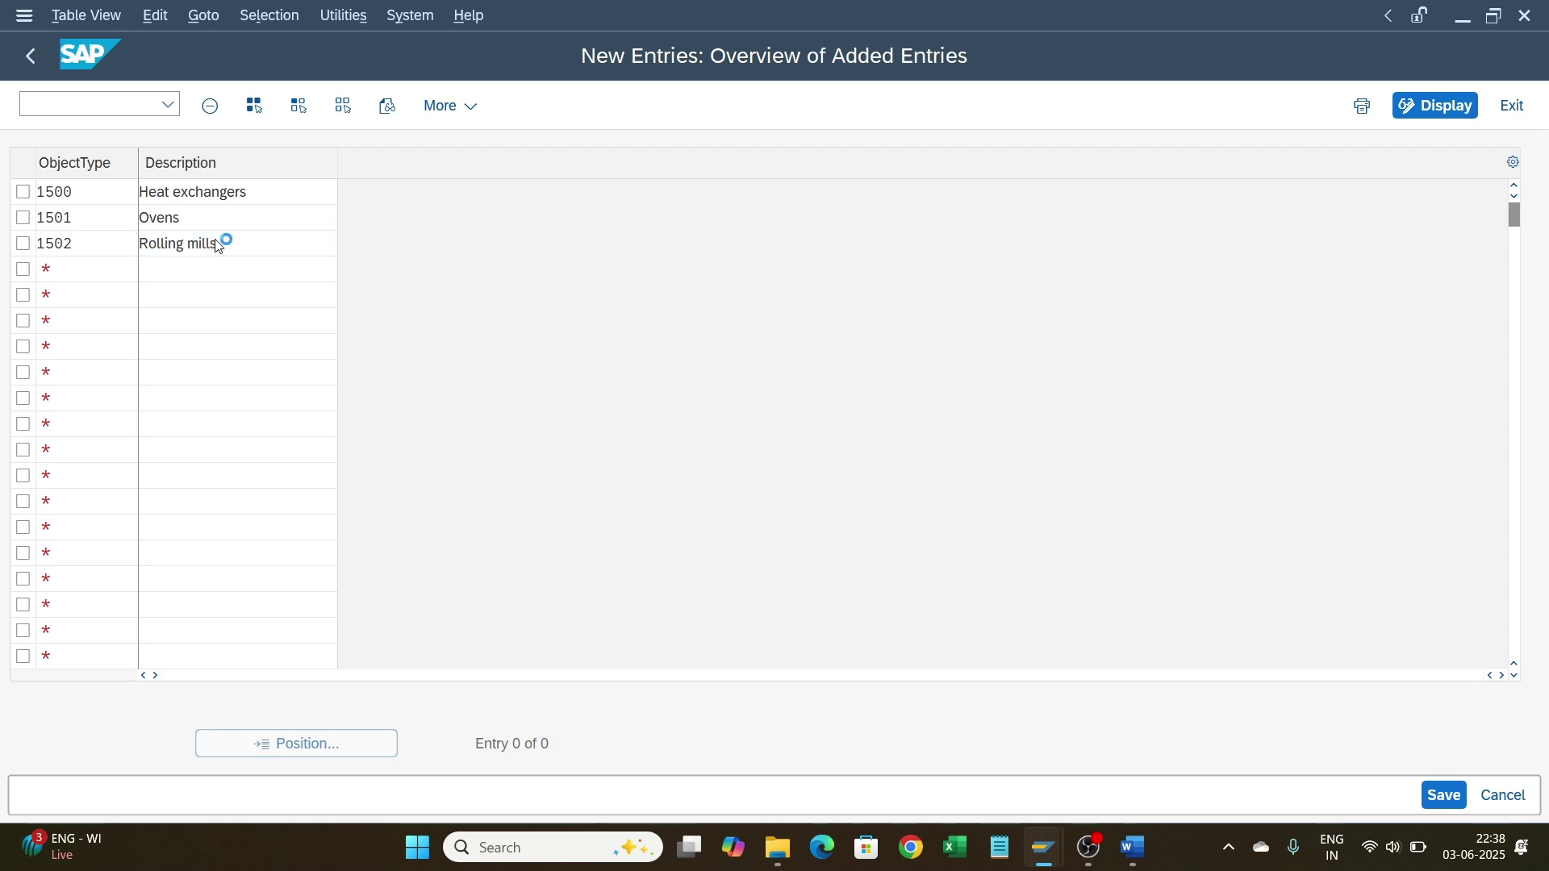
Step: Save the new object types under the proposed customizing request and return to the Display IMG structure
key("ctrl+s")
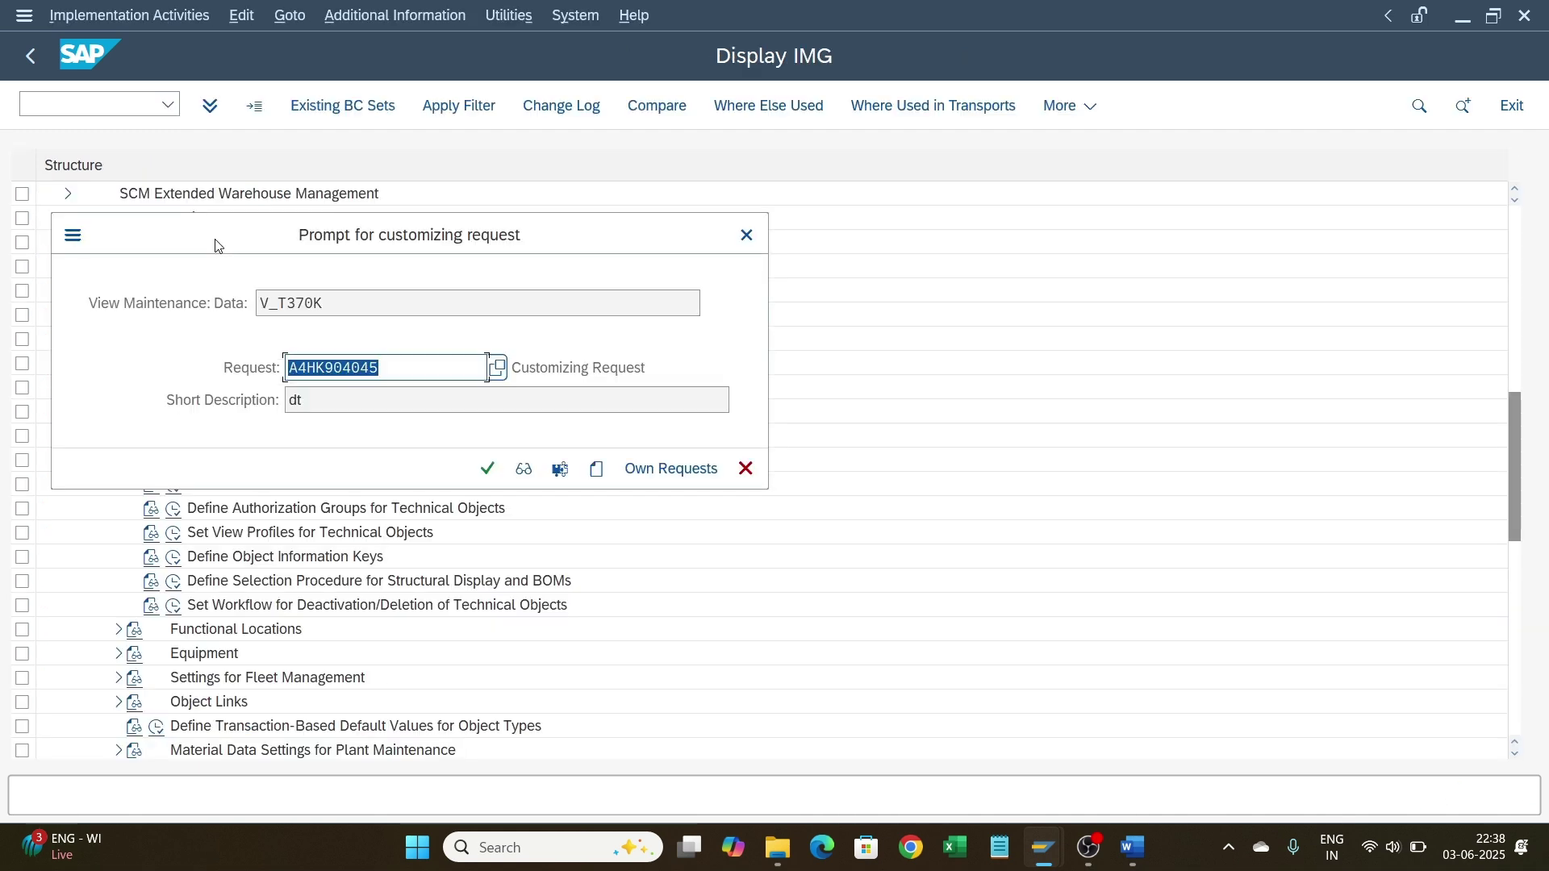
key("Return")
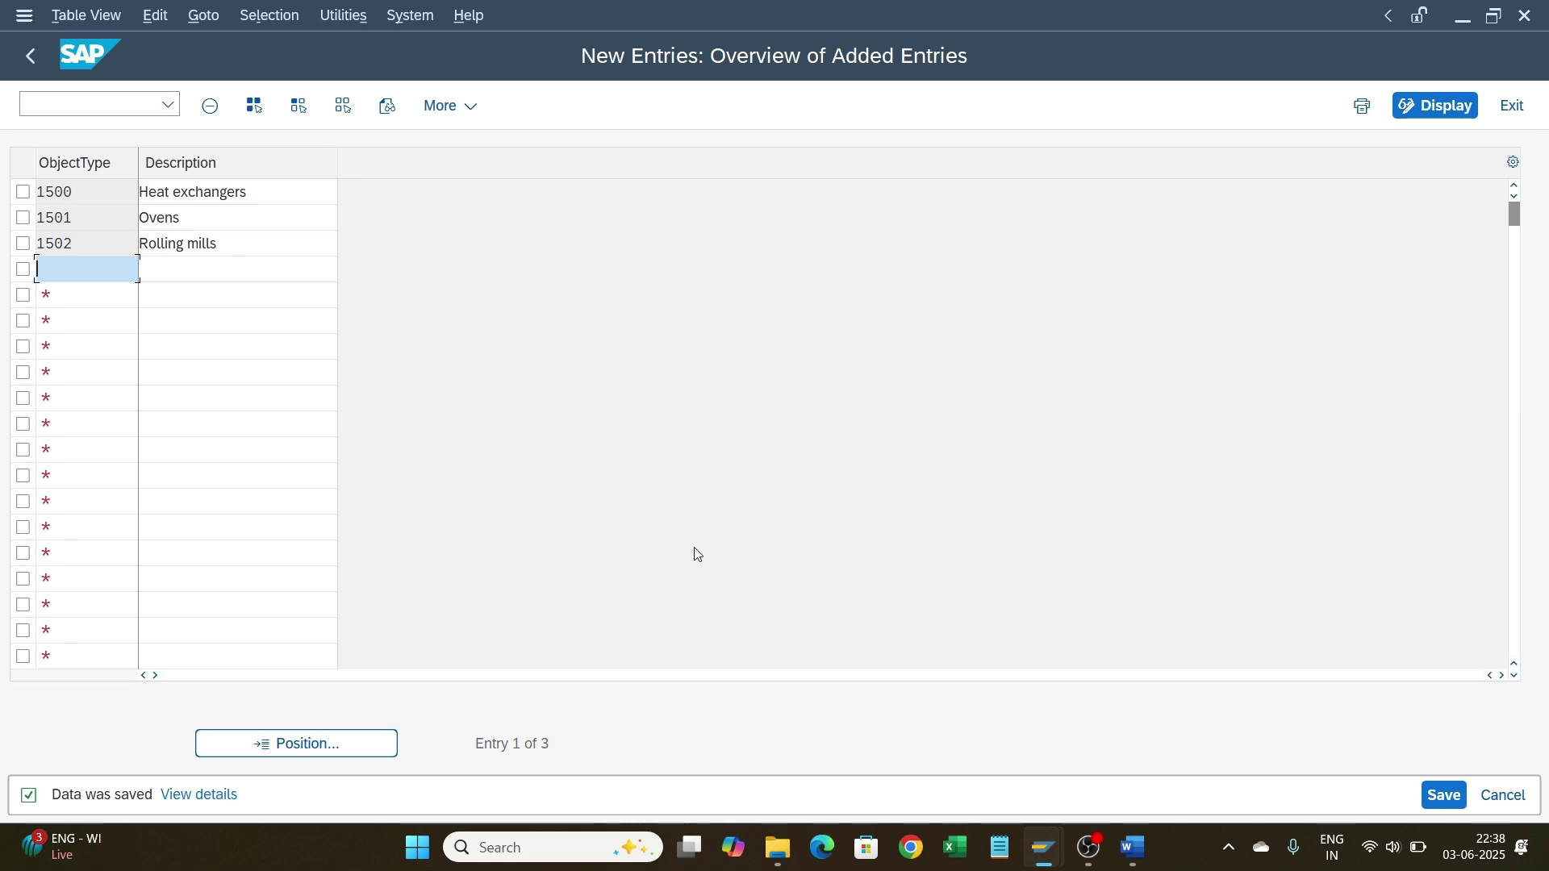
left_click(1445, 795)
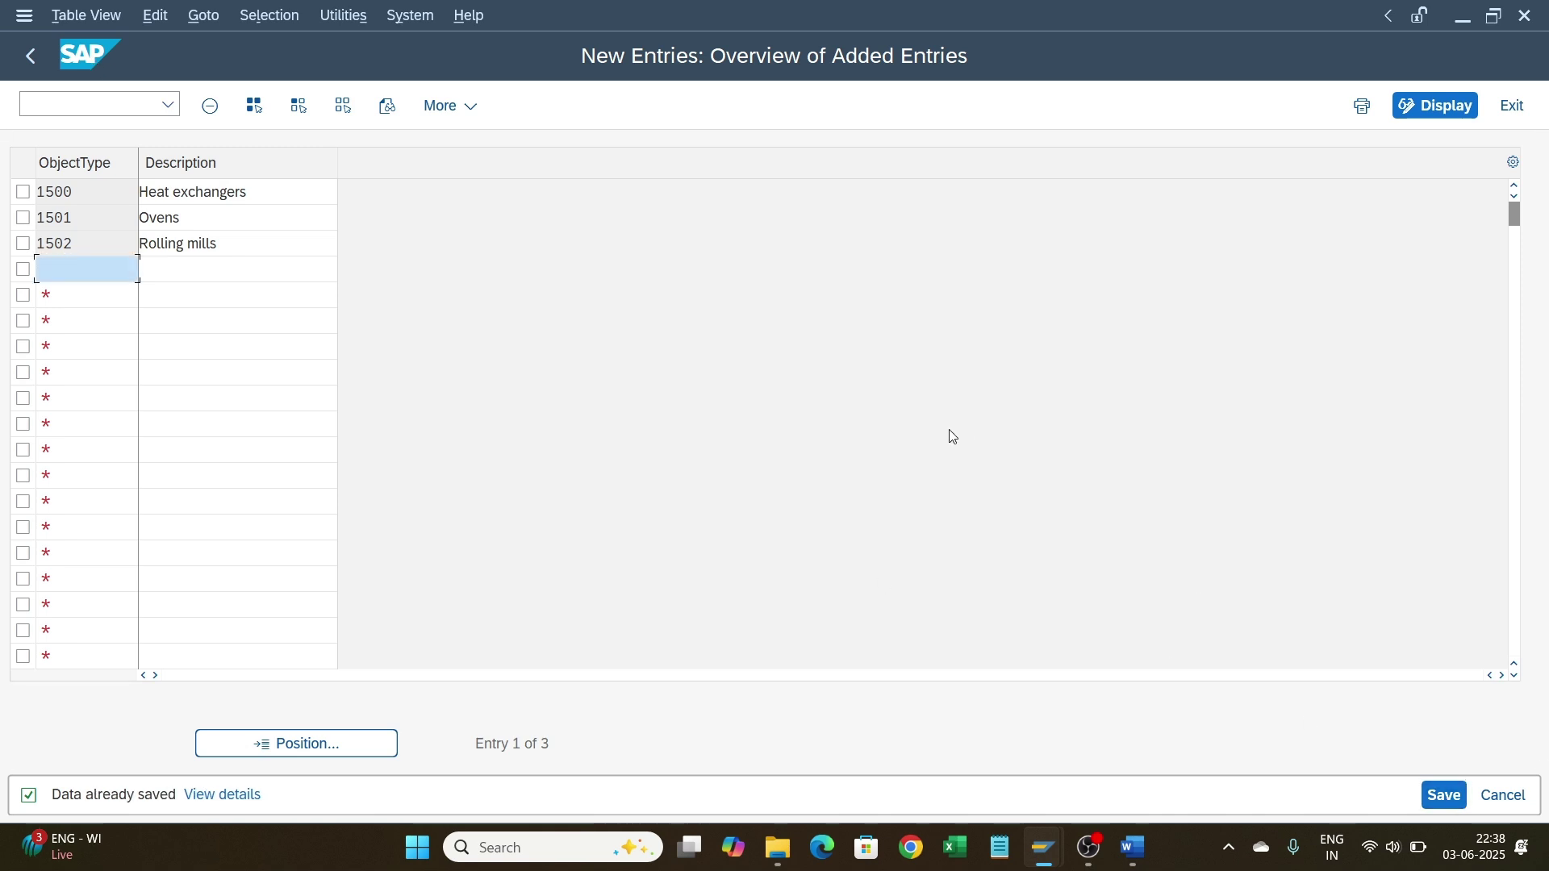
left_click(31, 59)
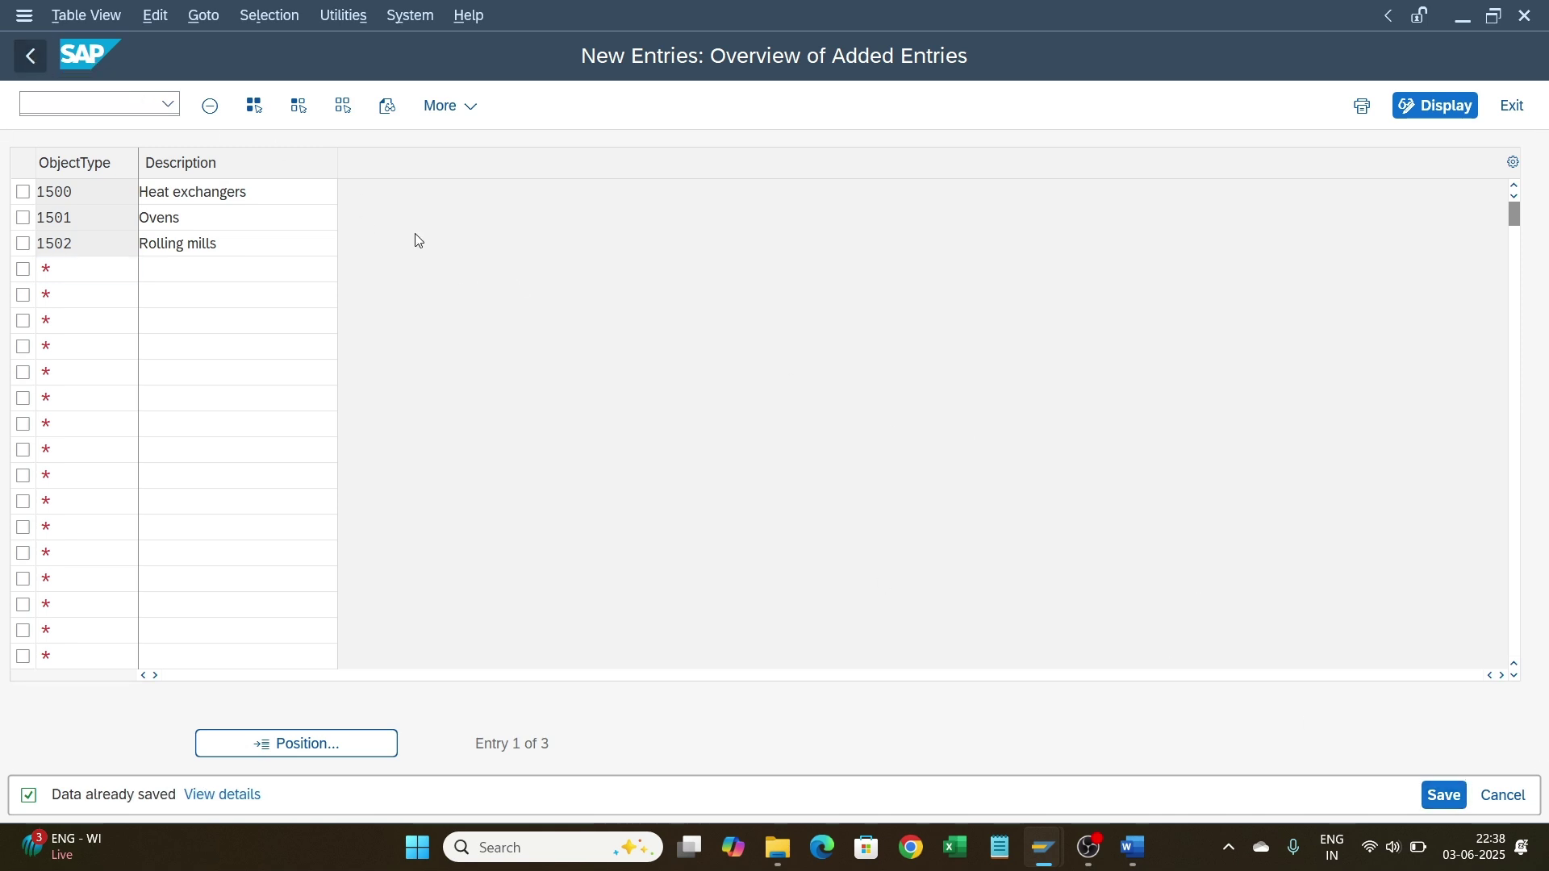
left_click(1444, 796)
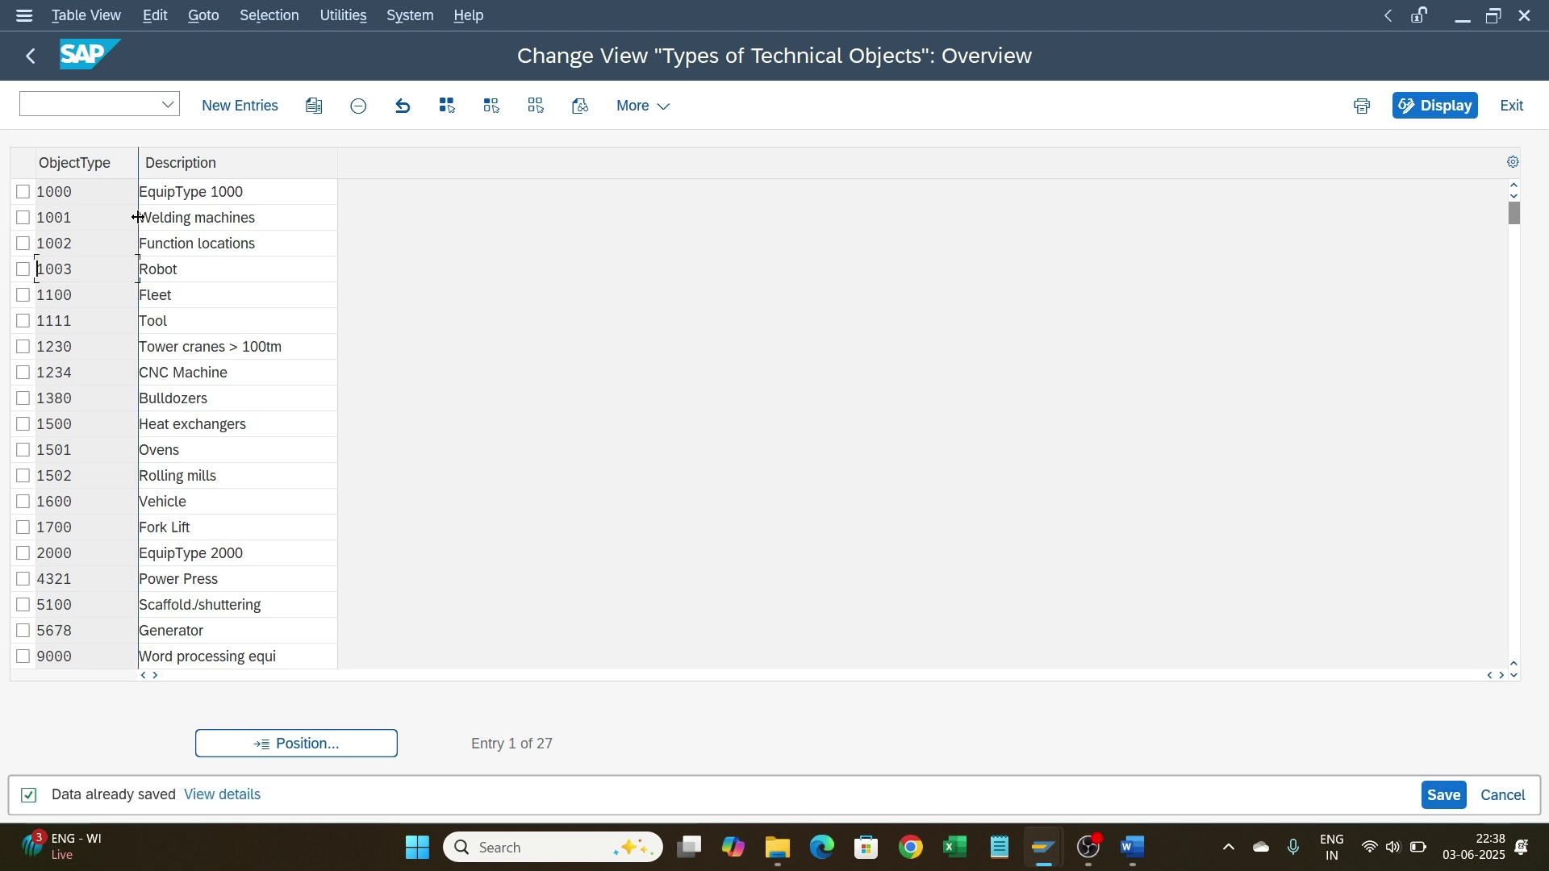
key("F3")
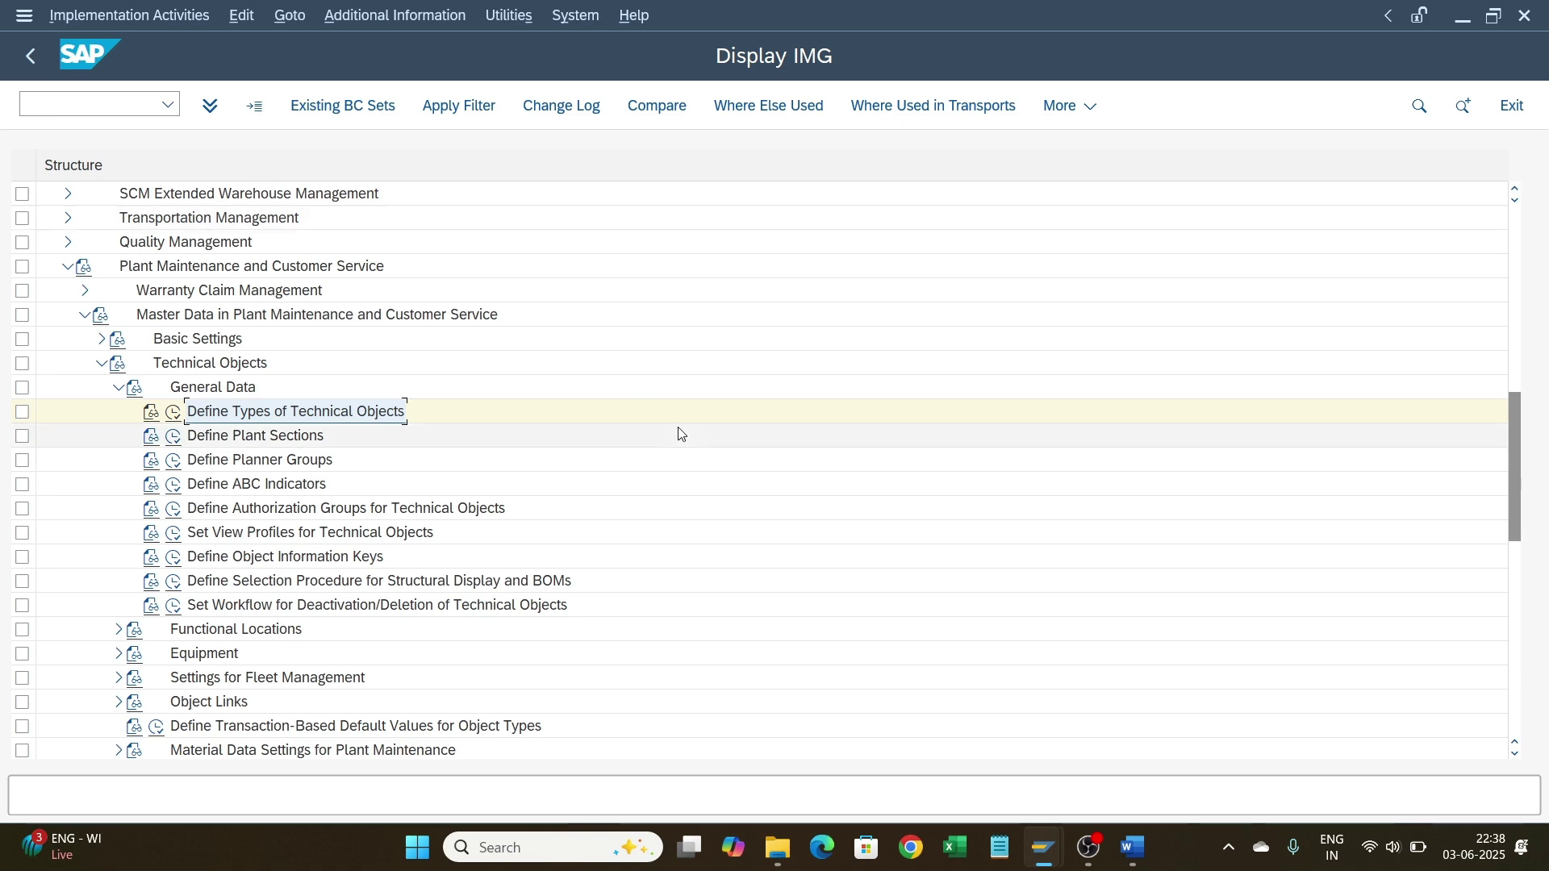
Step: Switch to the SAP Easy Access session and open the Create Equipment general data for category M Machines
mouse_move(1044, 848)
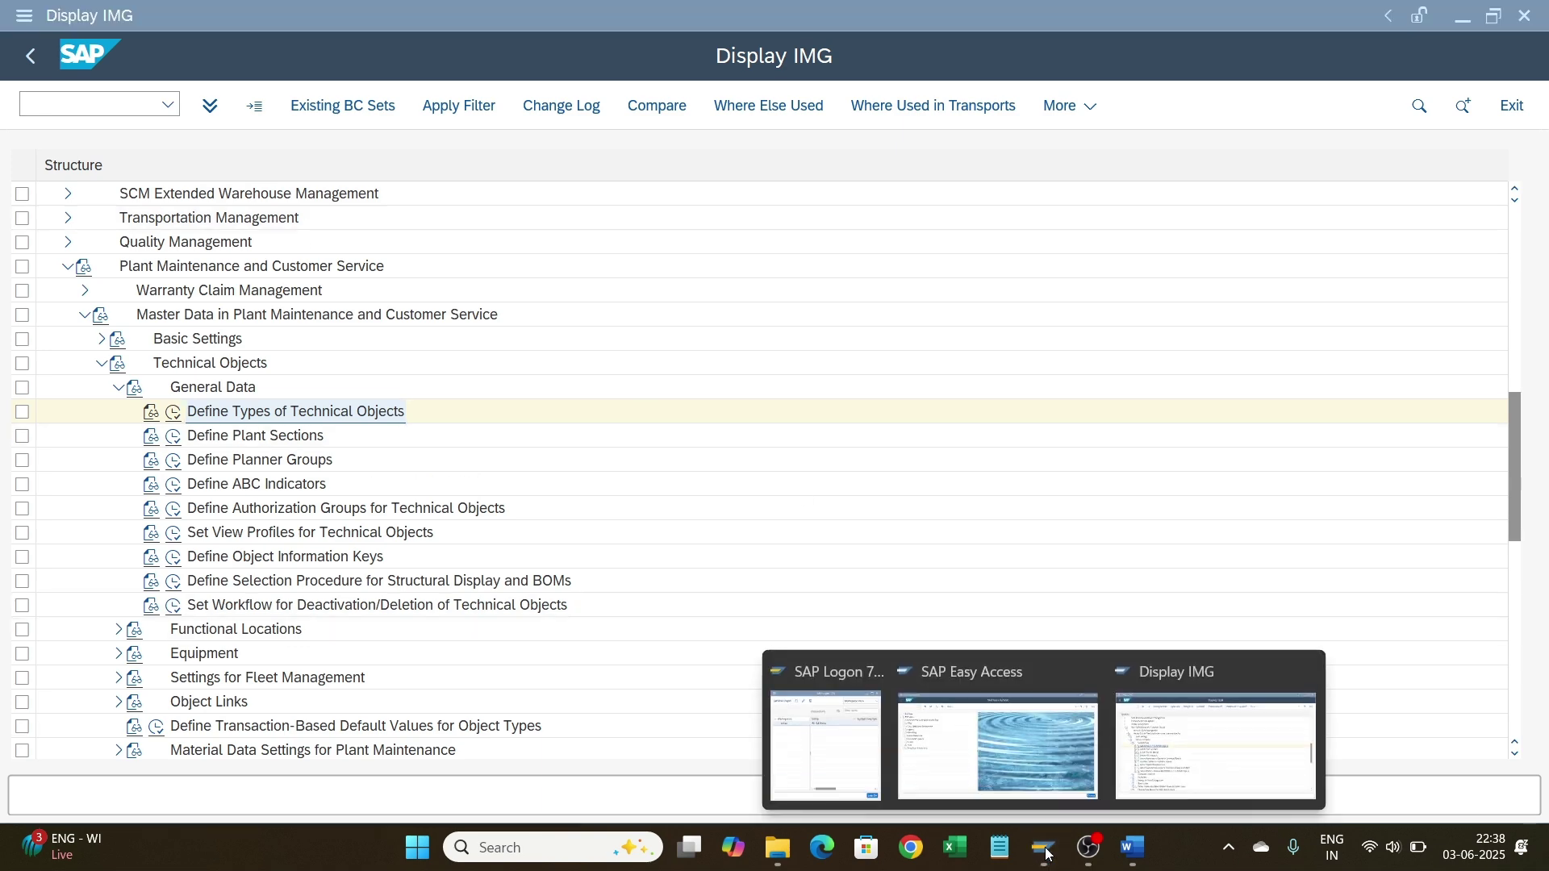
left_click(1010, 765)
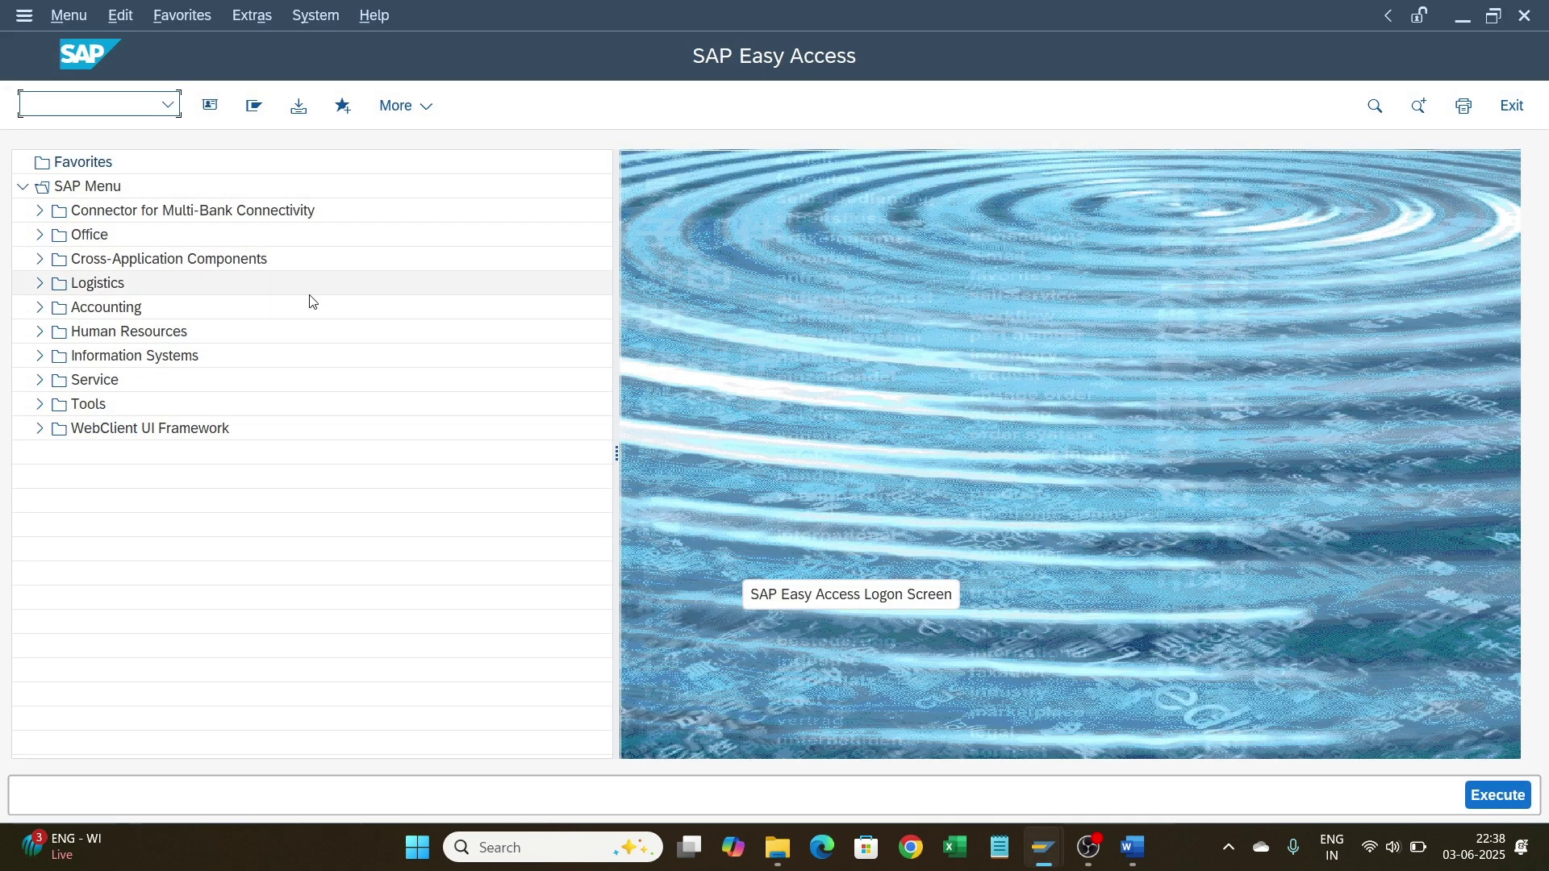
key("Return")
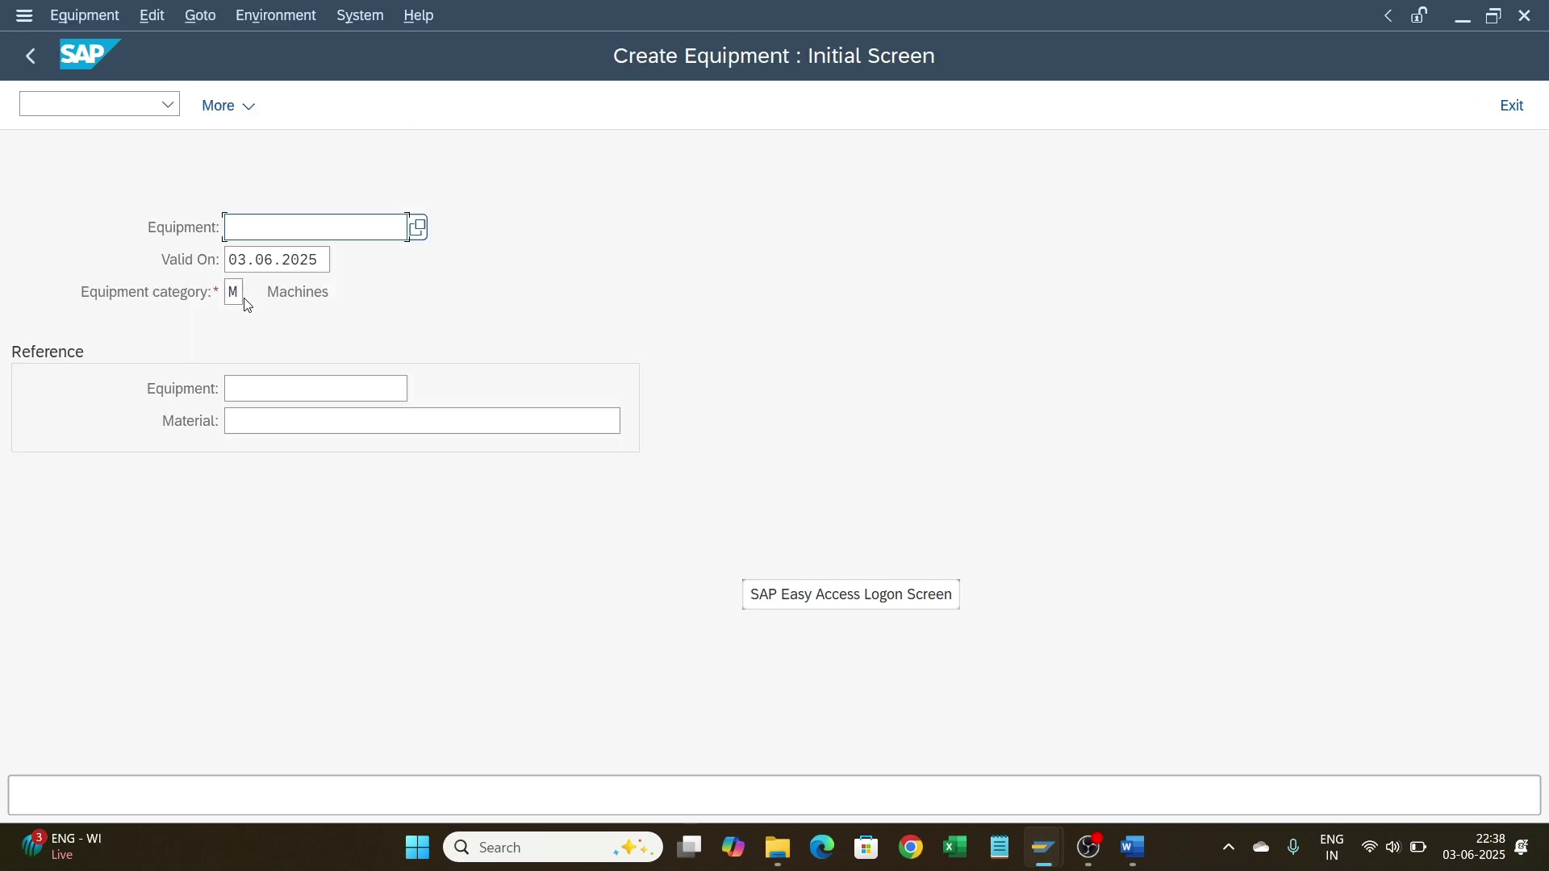
key("Return")
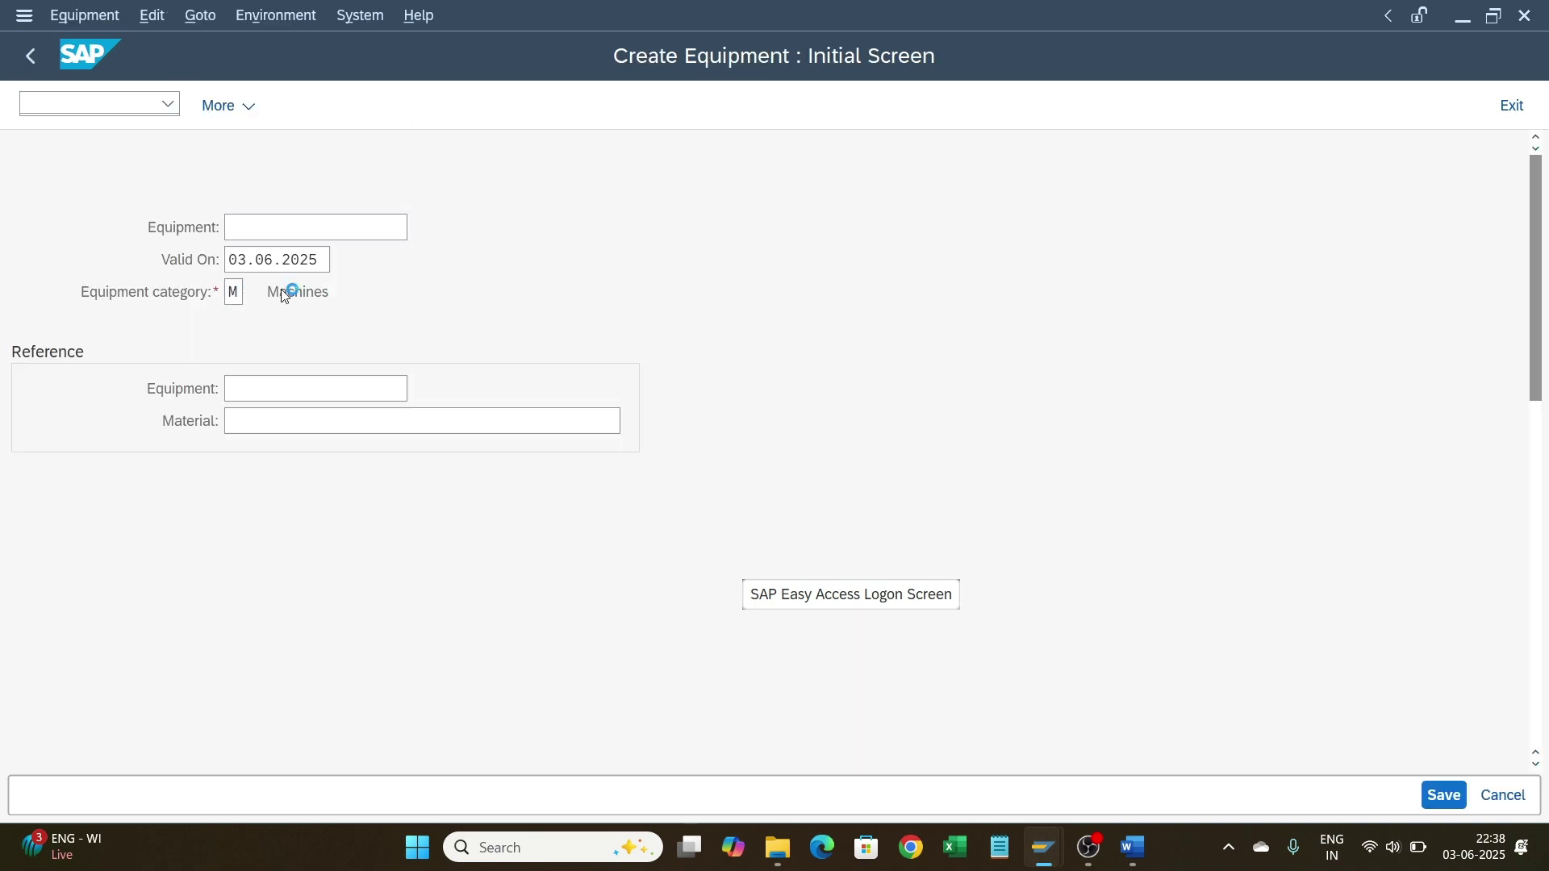
Step: Check the Object Type value list for entries 1500, 1501 and 1502, and leave equipment creation without saving
left_click(228, 418)
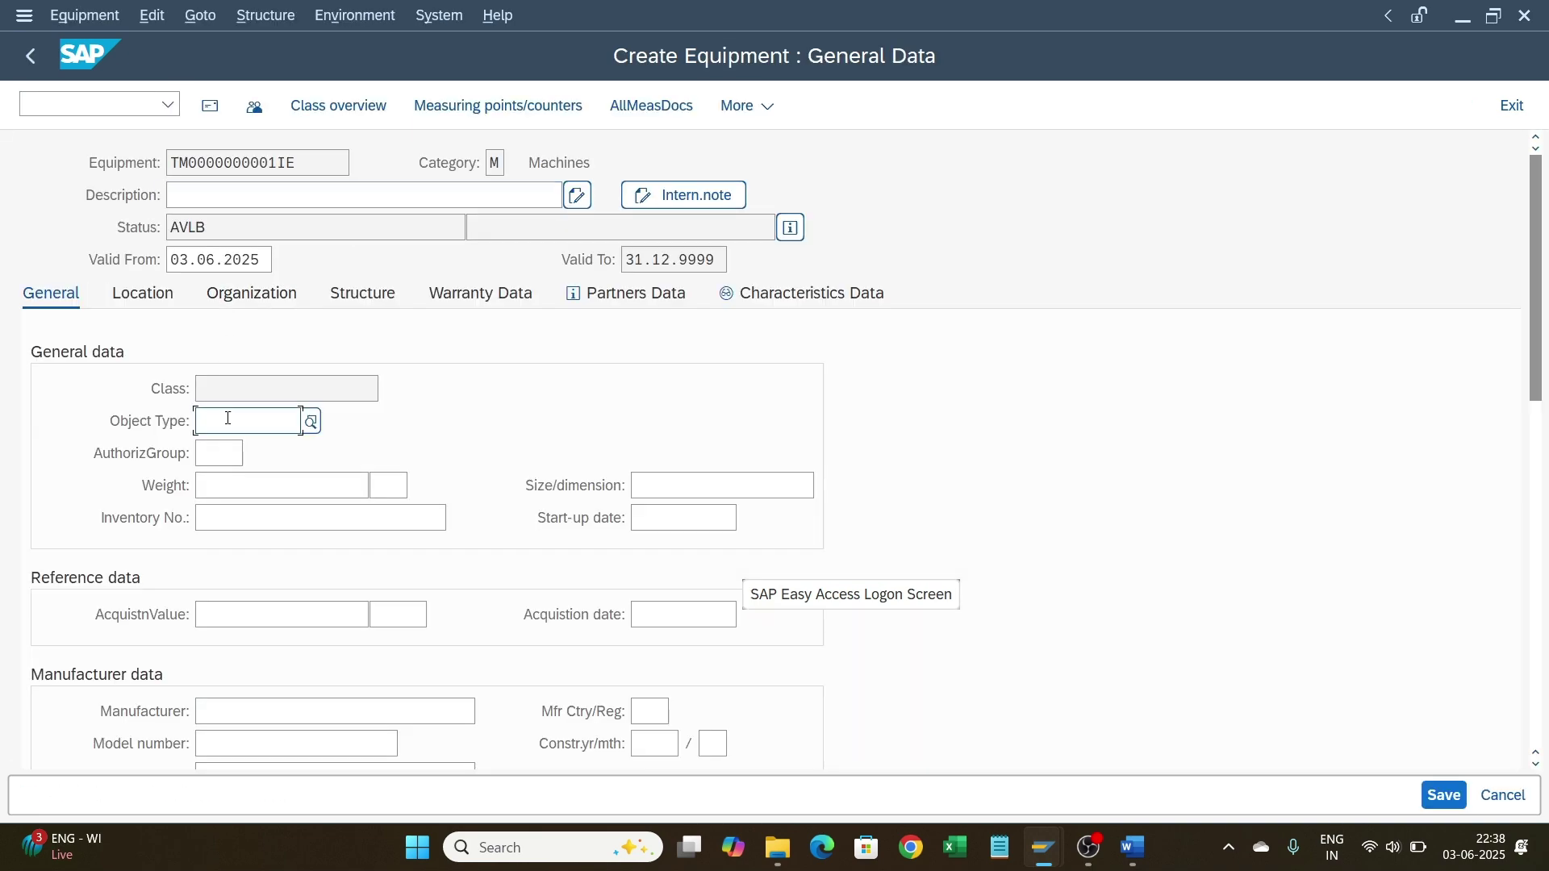
left_click(314, 426)
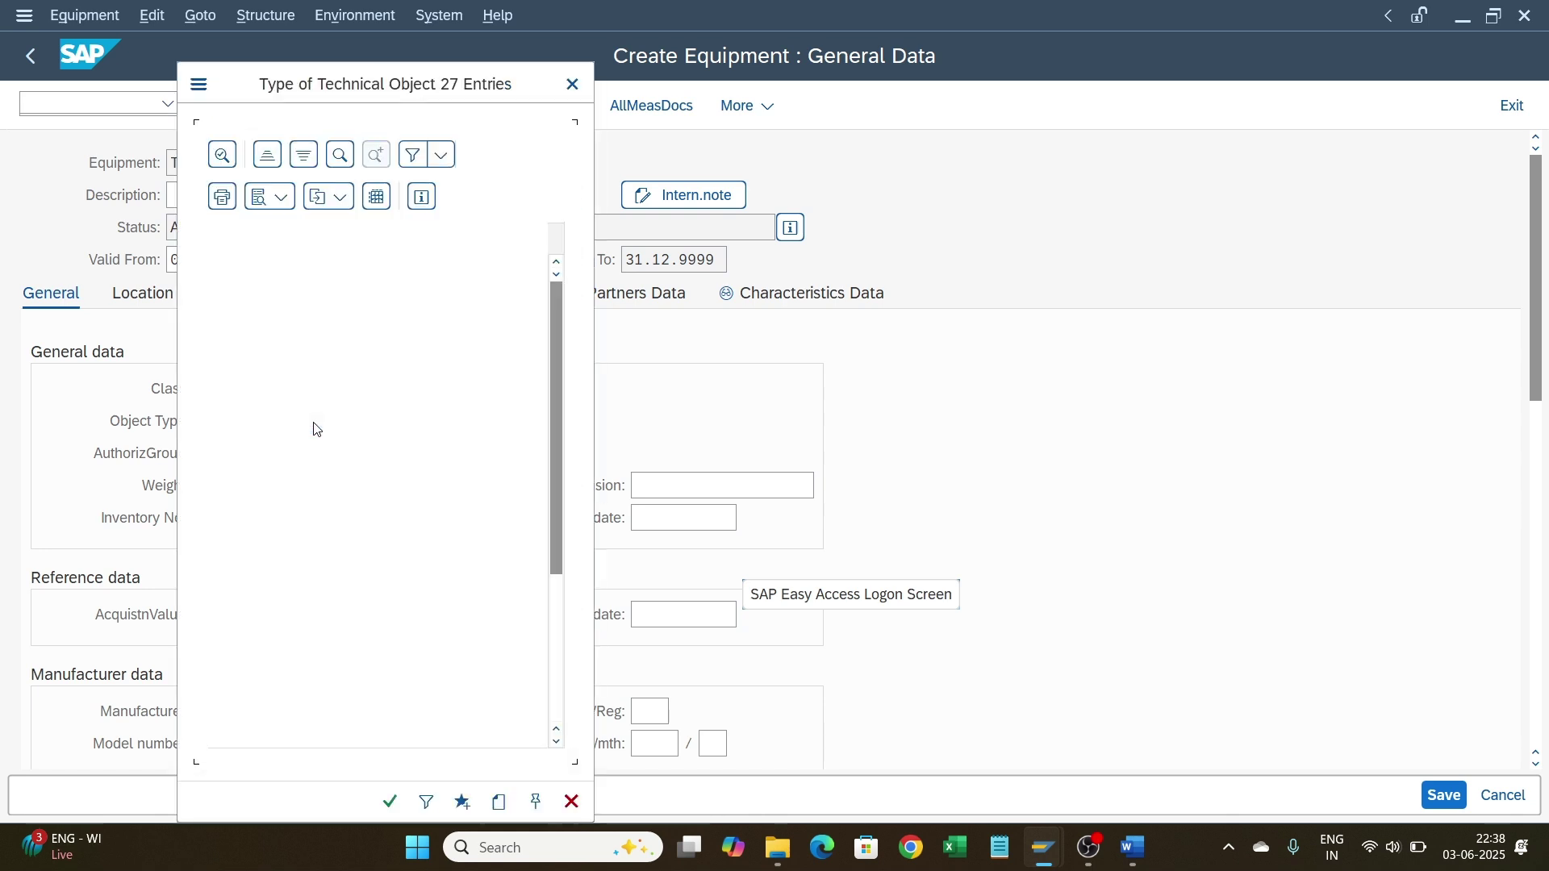
scroll(260, 616, "down", 3)
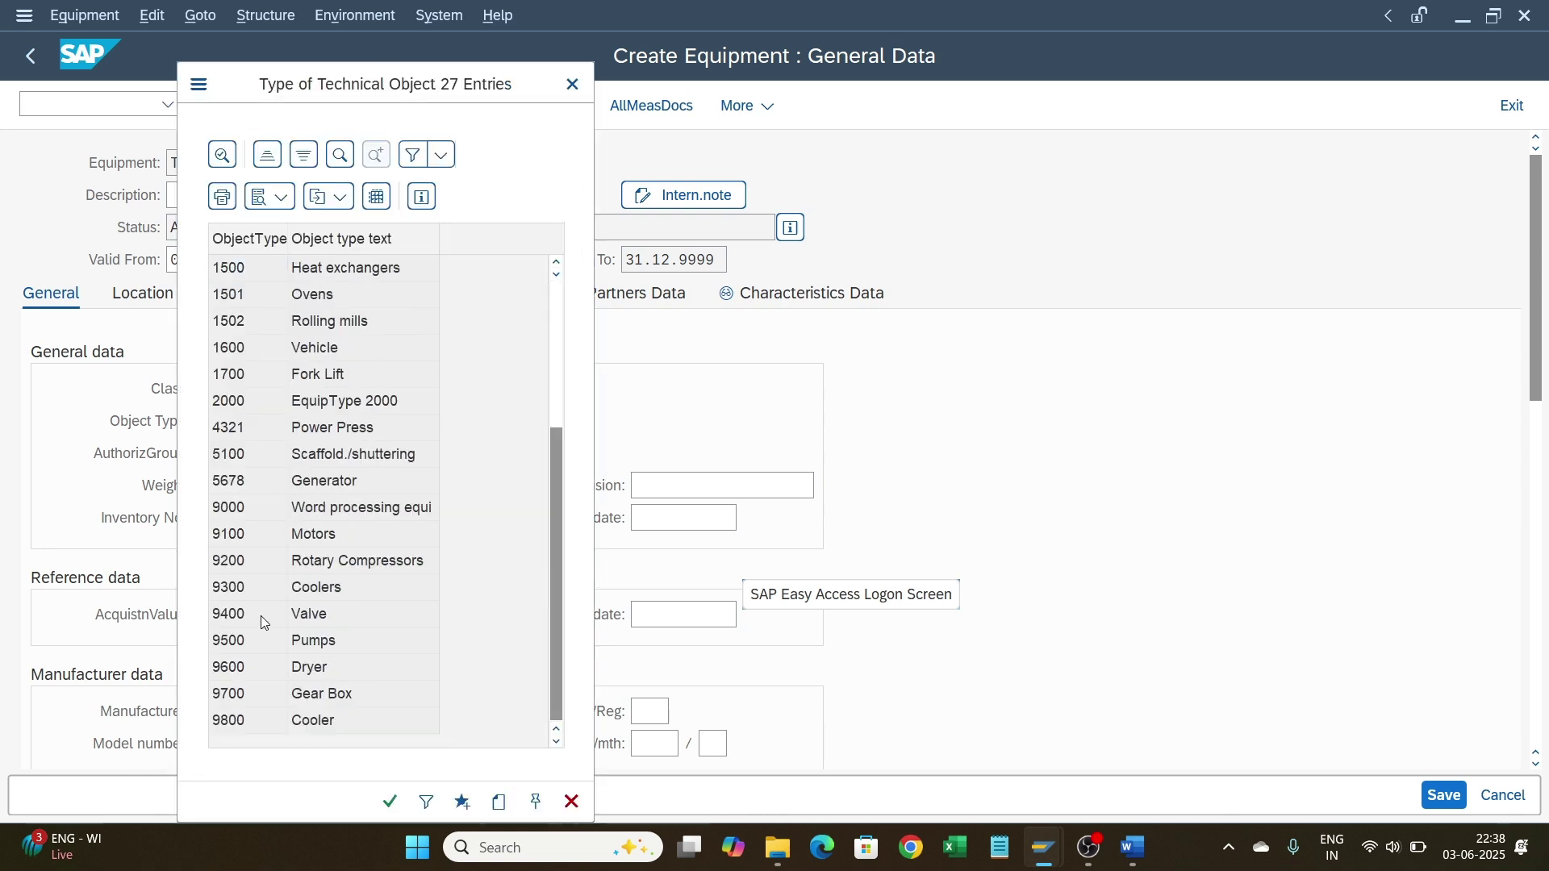
left_click(260, 617)
scroll(300, 308, "up", 1)
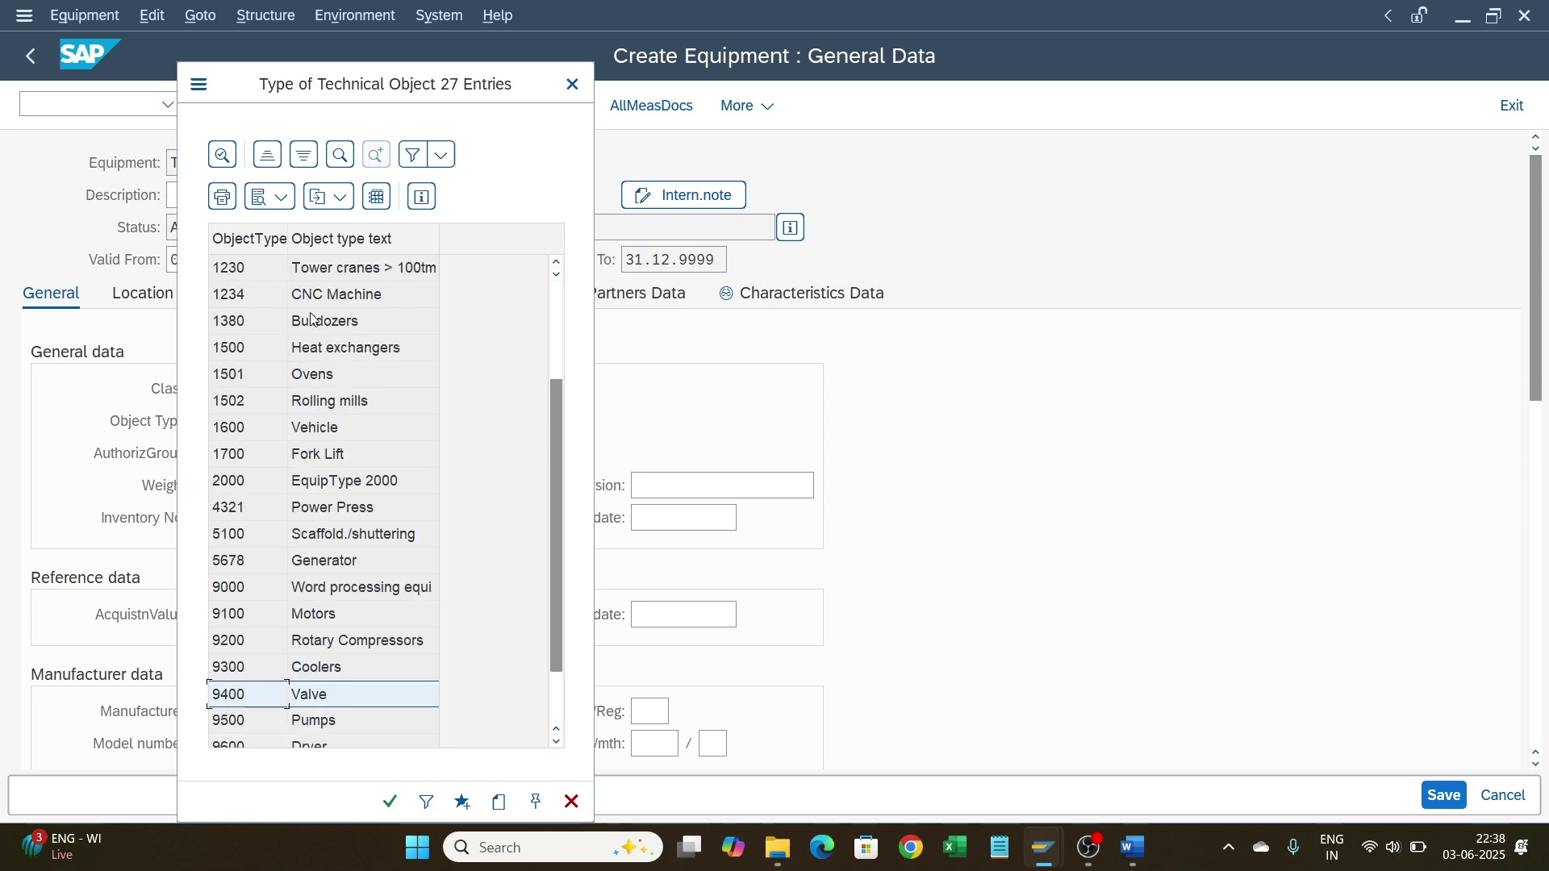
left_click(327, 401)
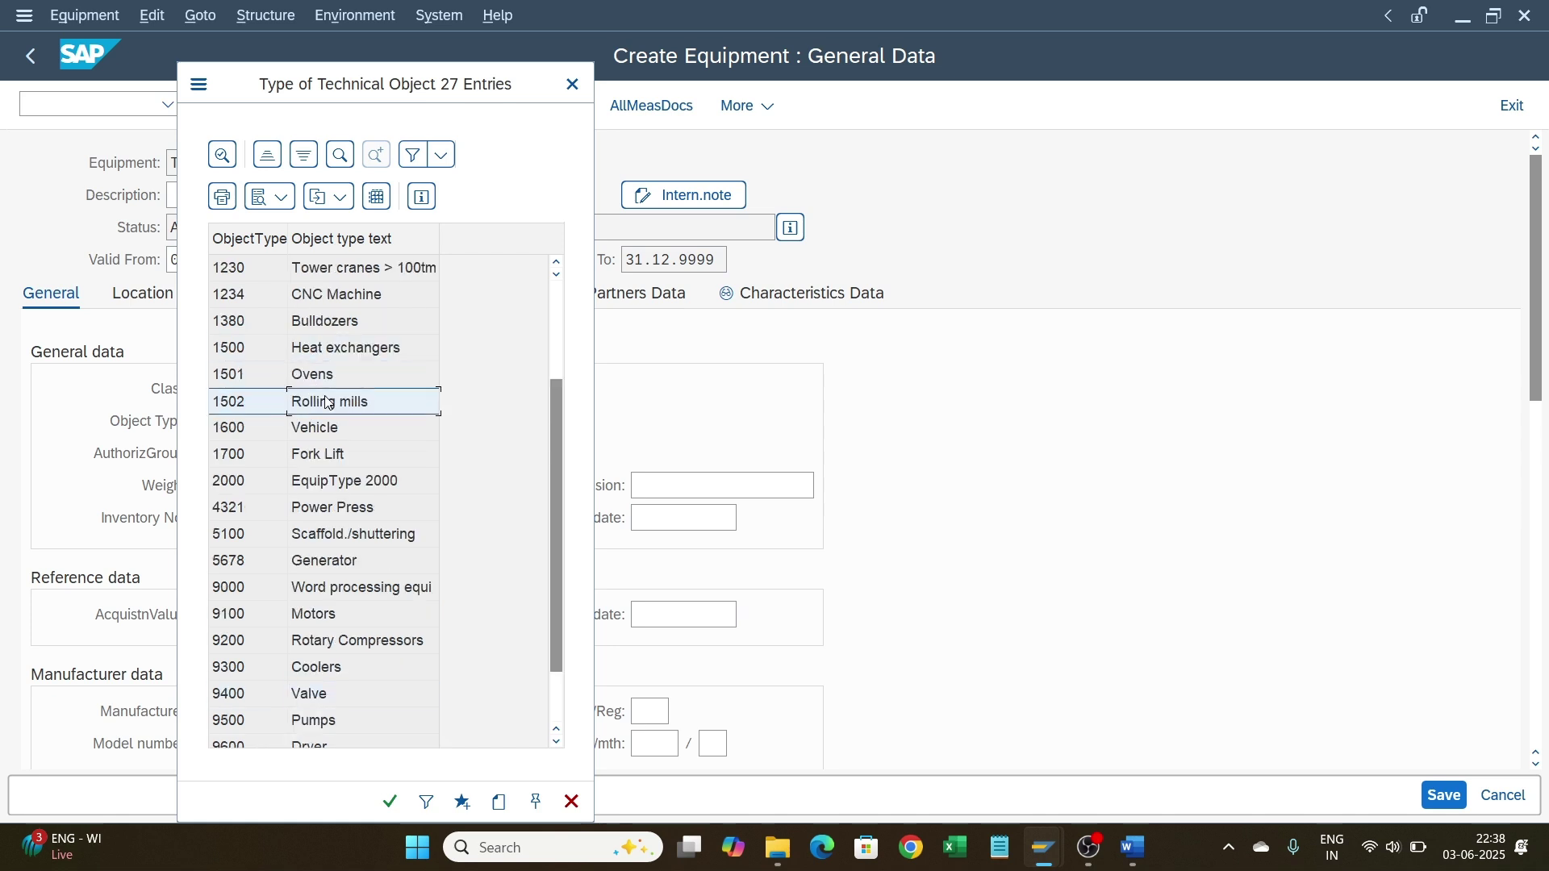
left_click(573, 85)
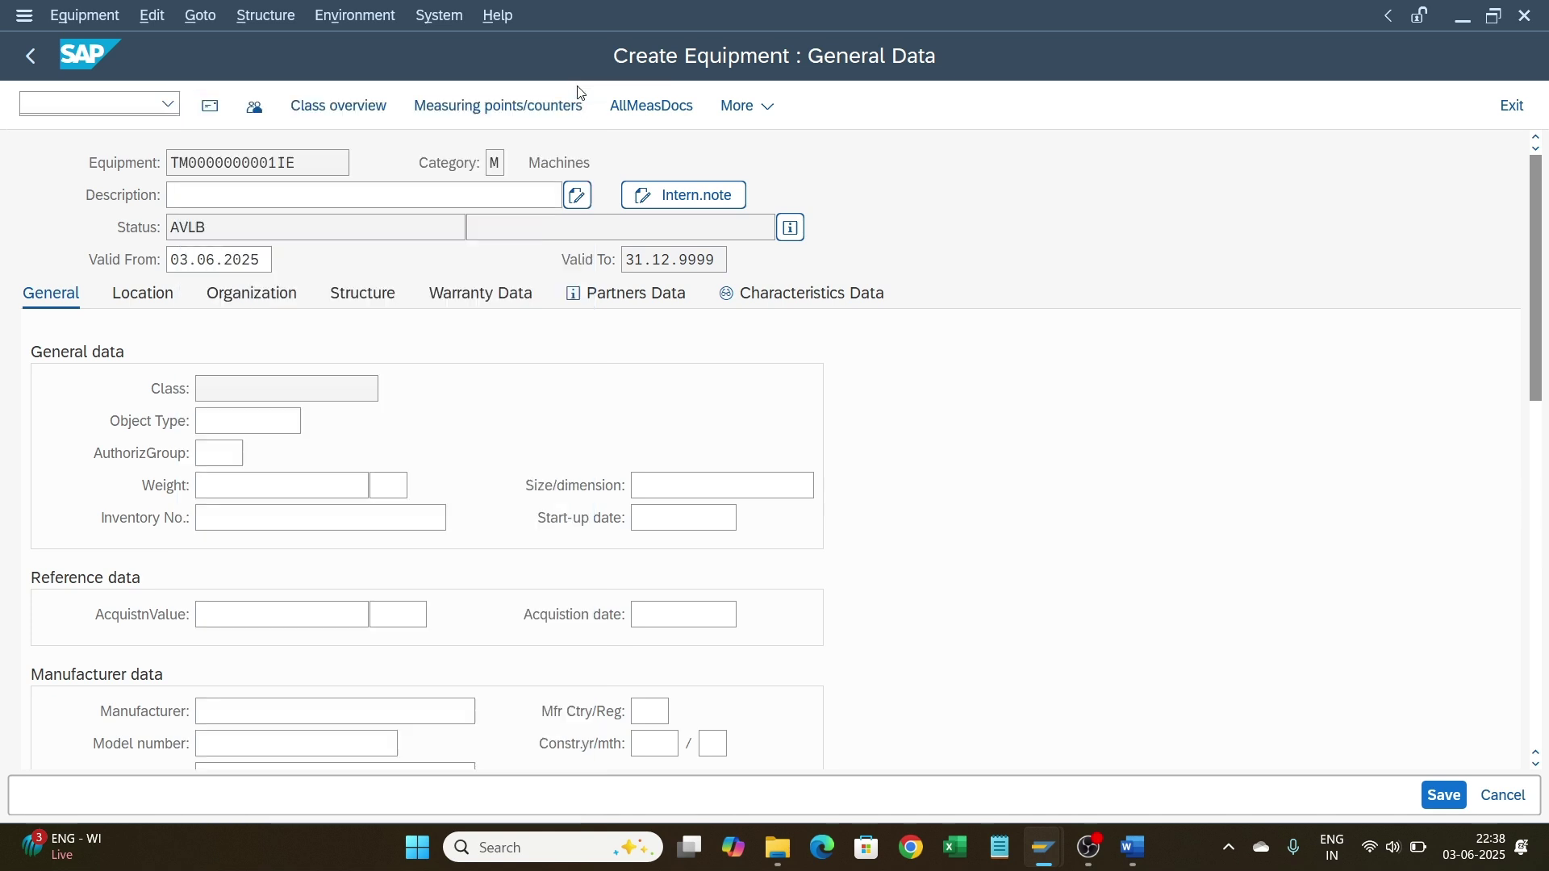
left_click(30, 61)
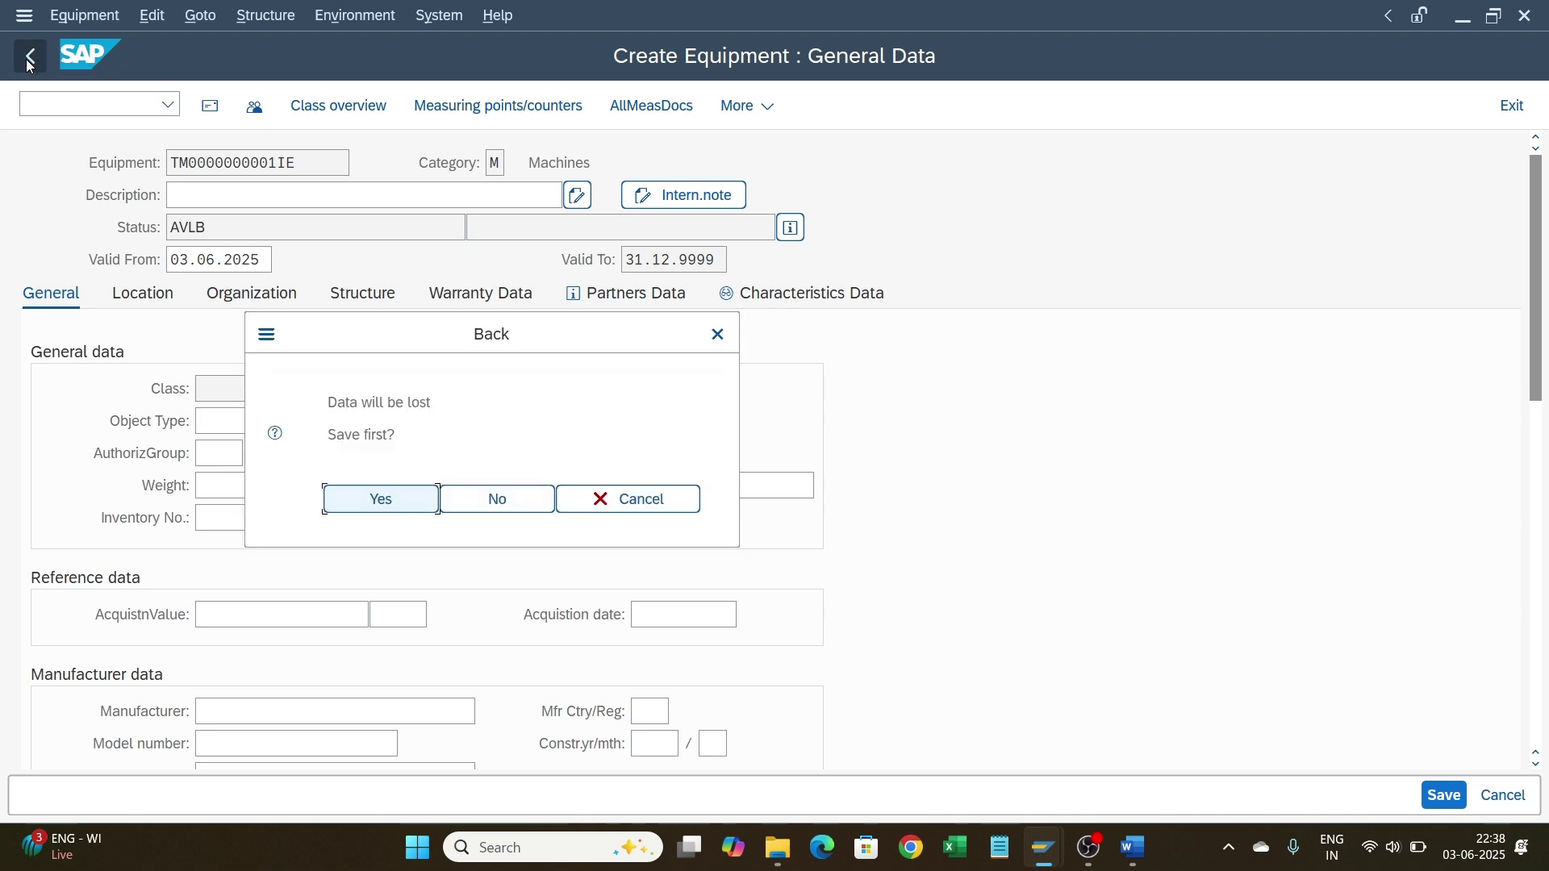
left_click(498, 500)
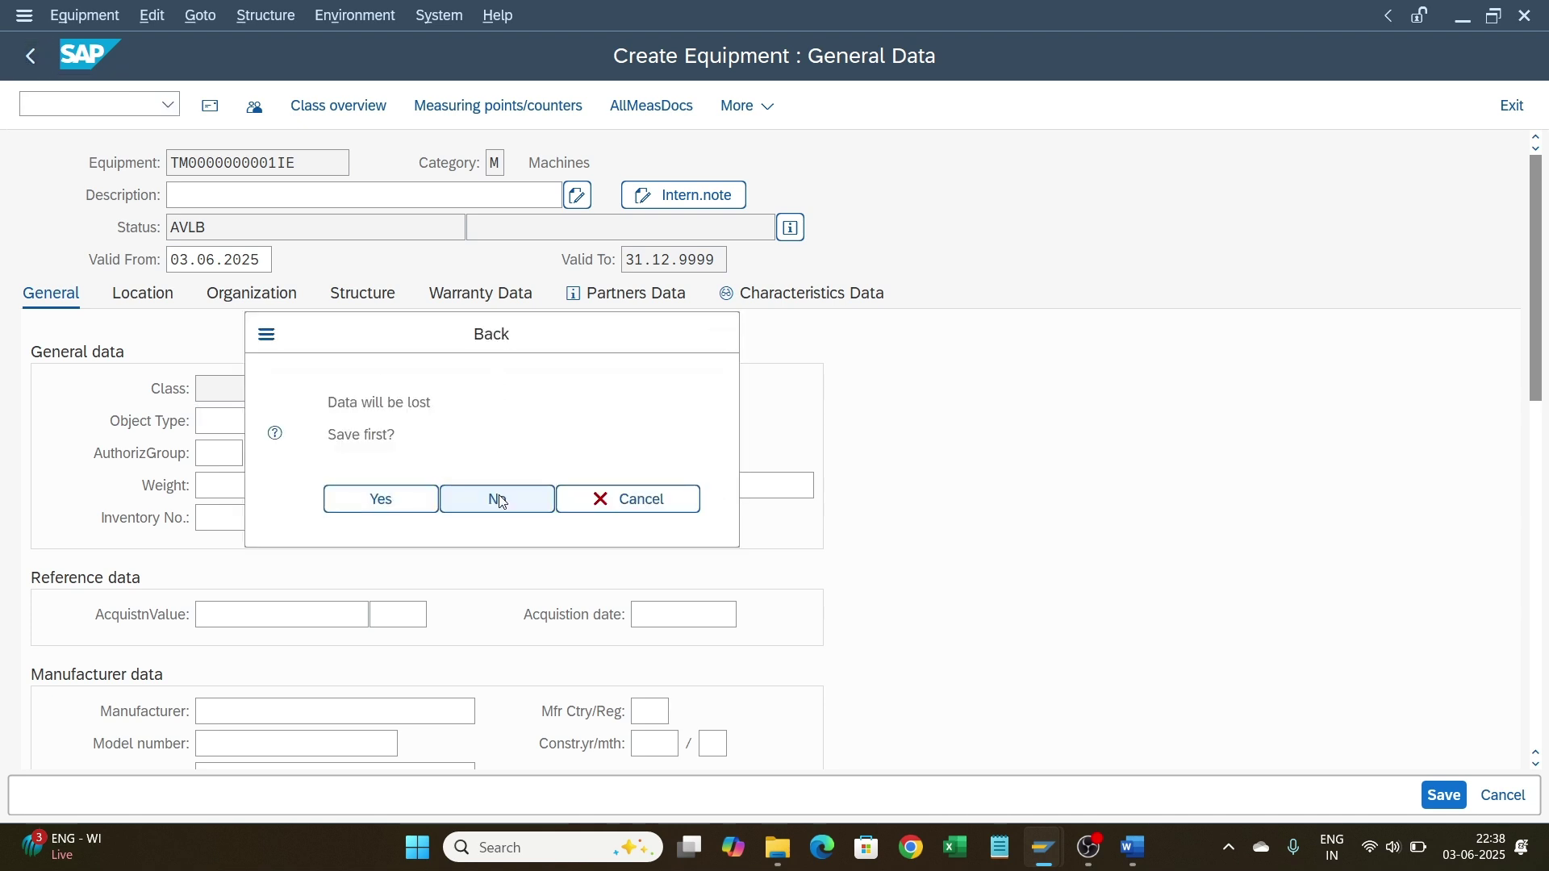
left_click(30, 56)
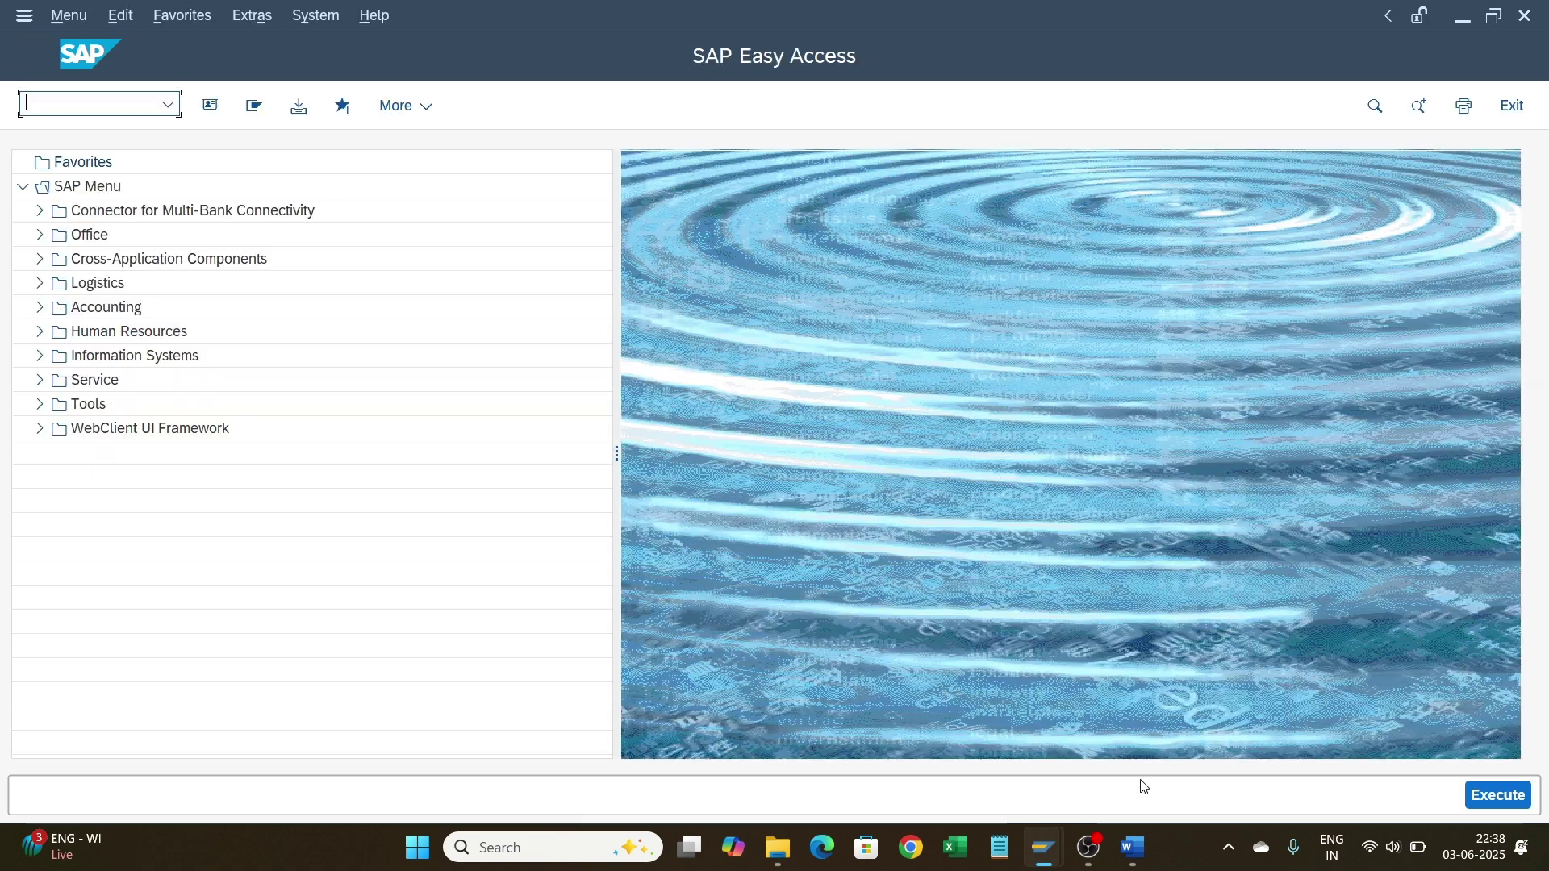
Step: Switch to the Word document, check the Authorization group configuration path, and return to the Display IMG session
left_click(1132, 847)
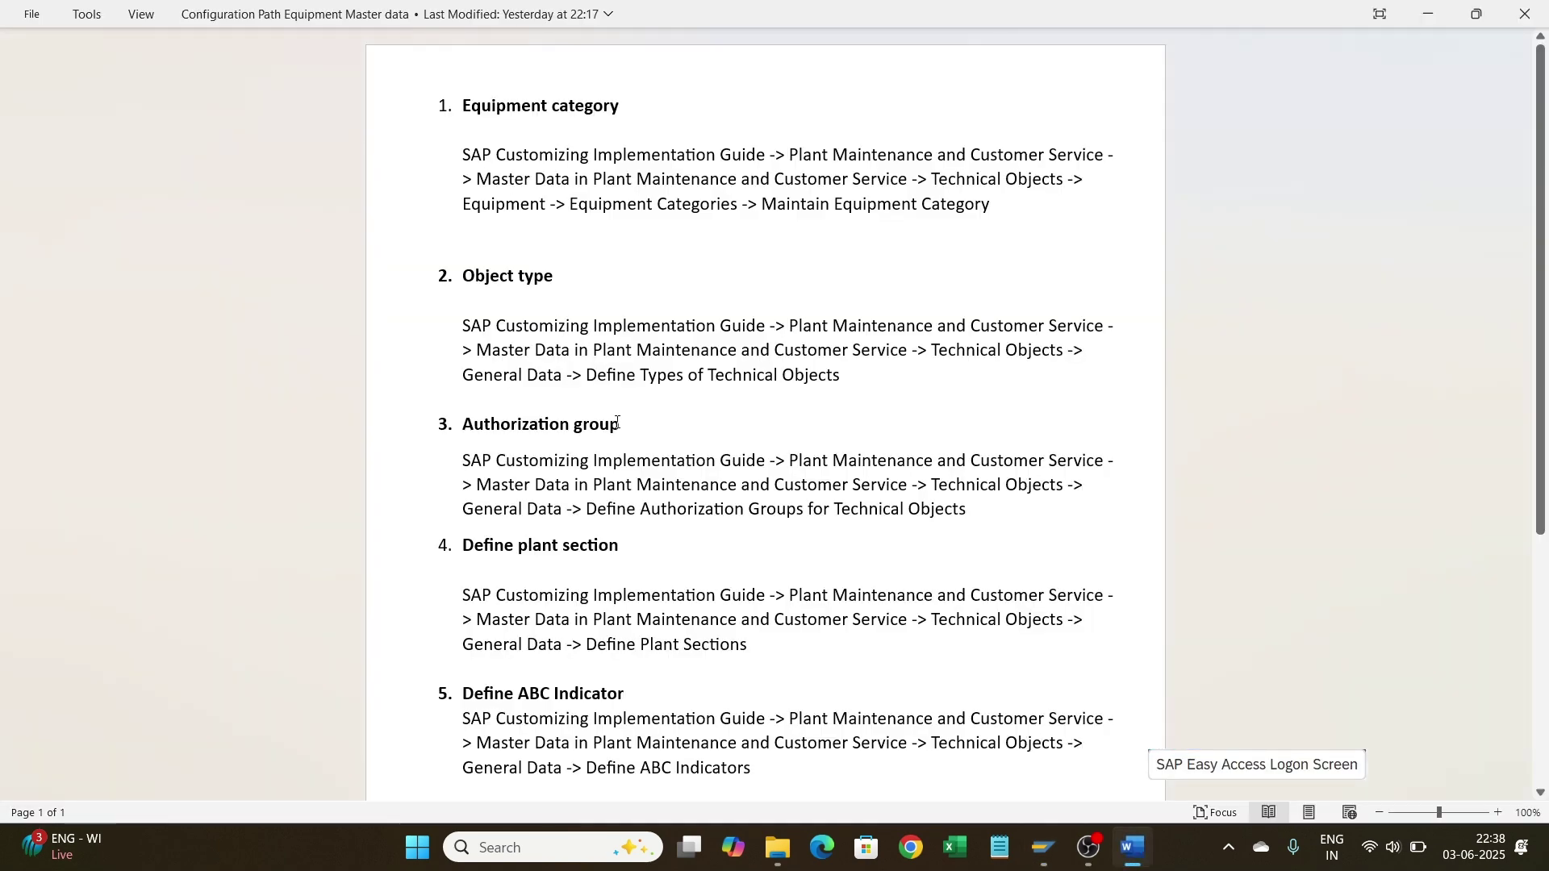
left_click_drag(624, 422, 480, 418)
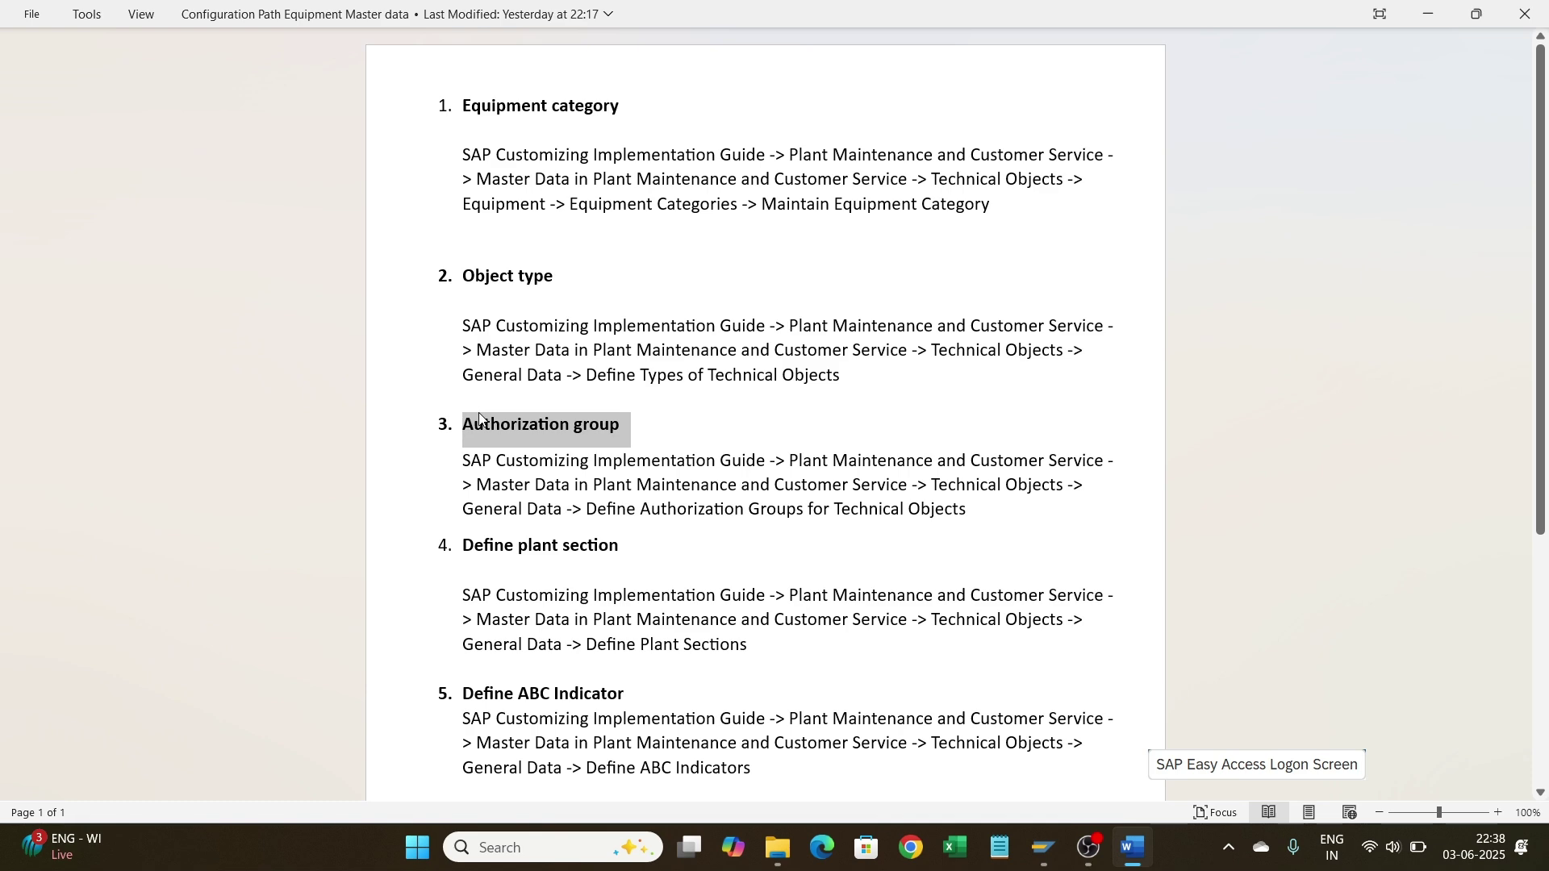
key("alt+Tab")
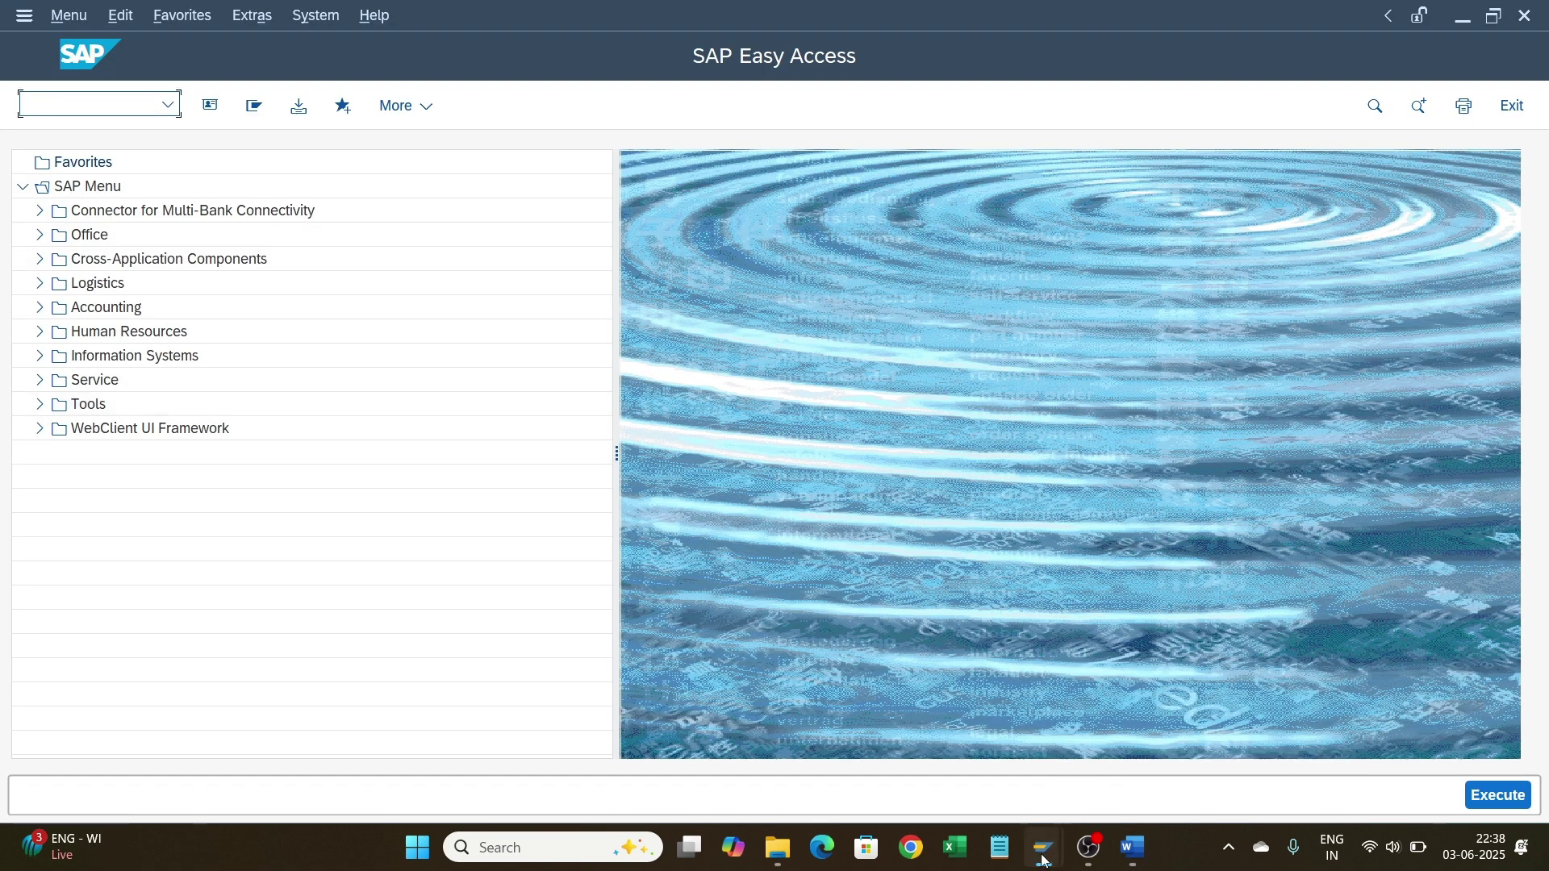
mouse_move(1045, 861)
left_click(1214, 730)
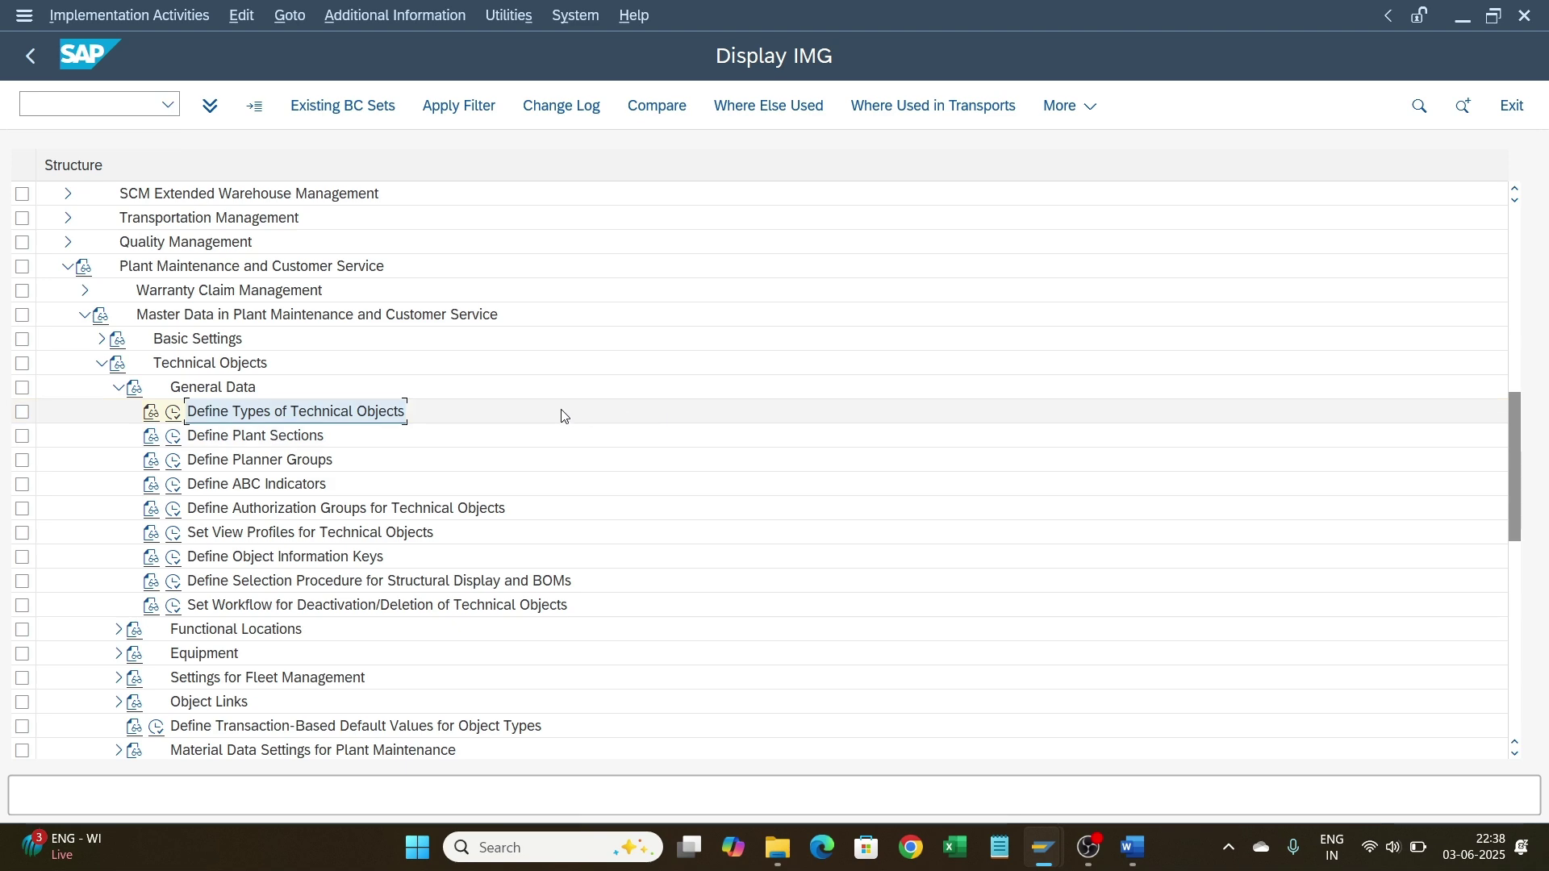
left_click(1133, 851)
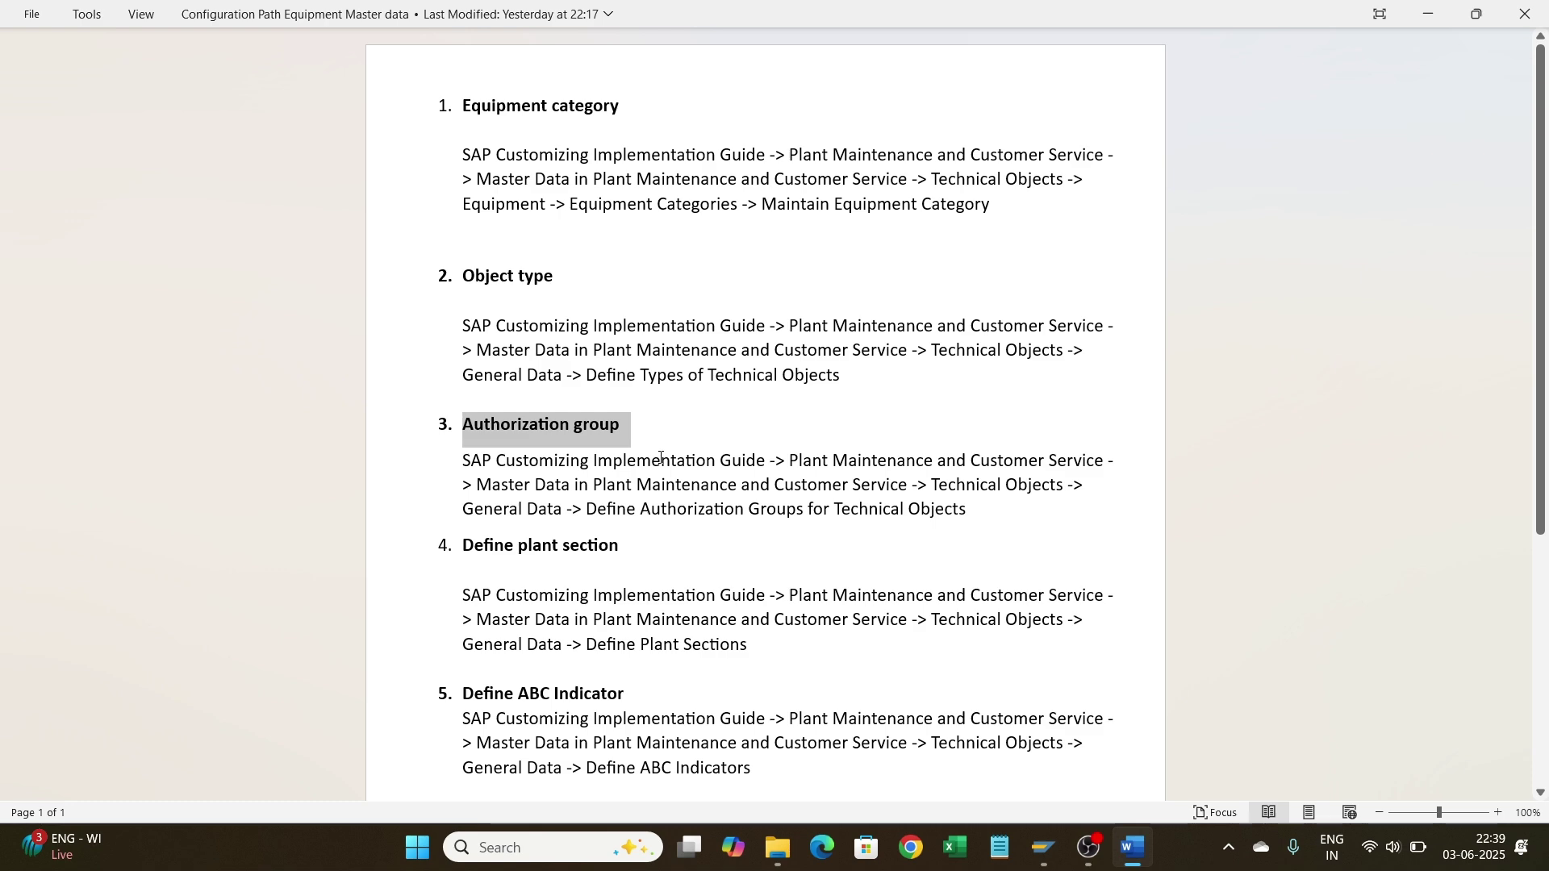
key("alt+Tab")
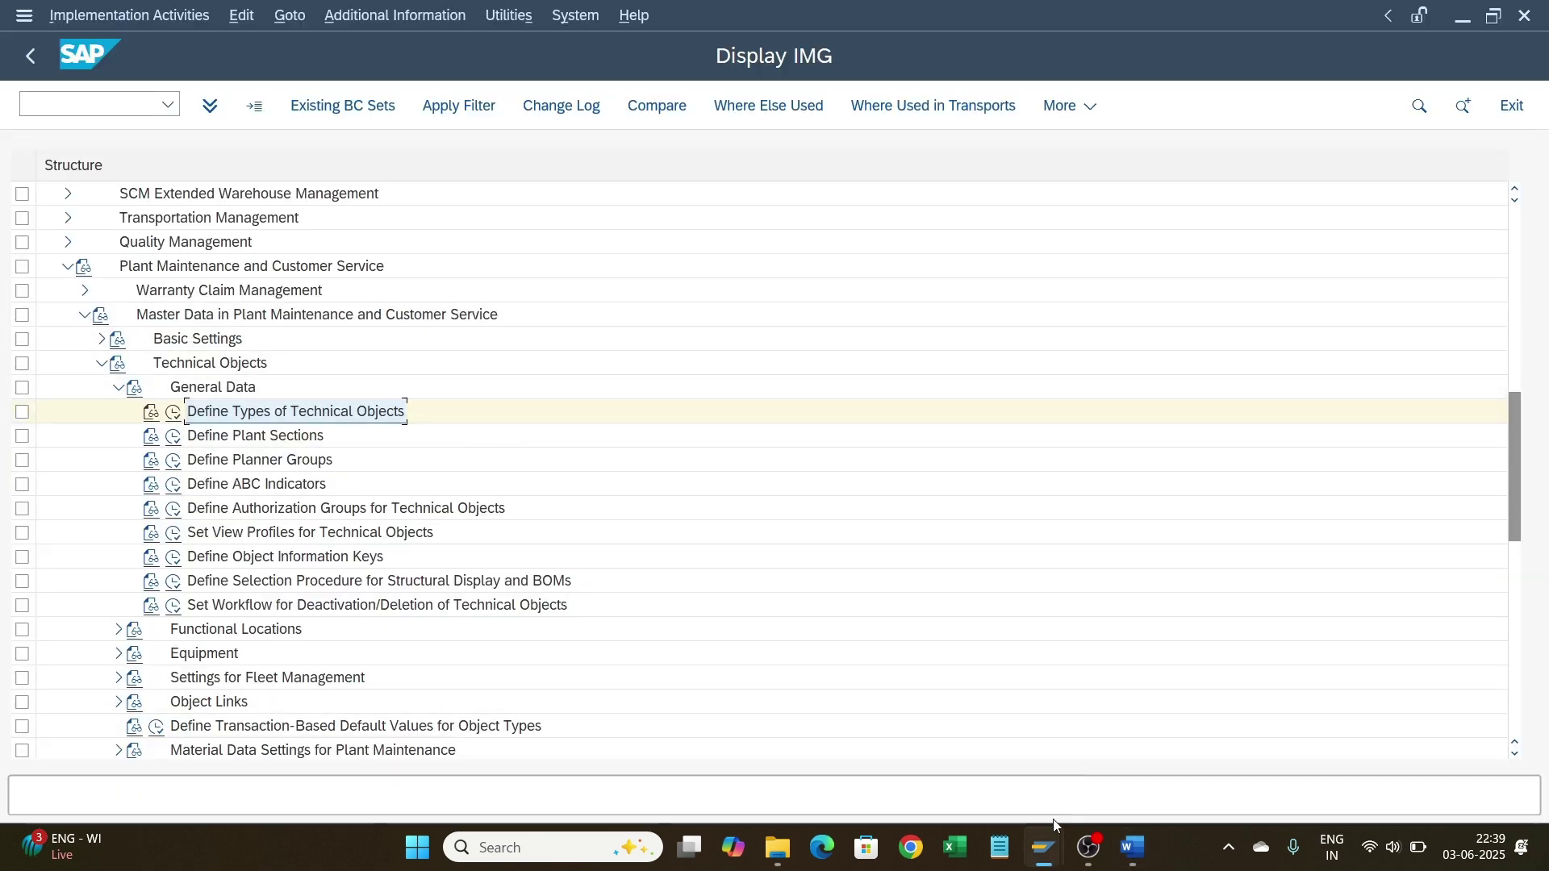
Step: Switch to the SAP Easy Access session and display equipment 10000051 with transaction IE03
mouse_move(1043, 851)
left_click(953, 787)
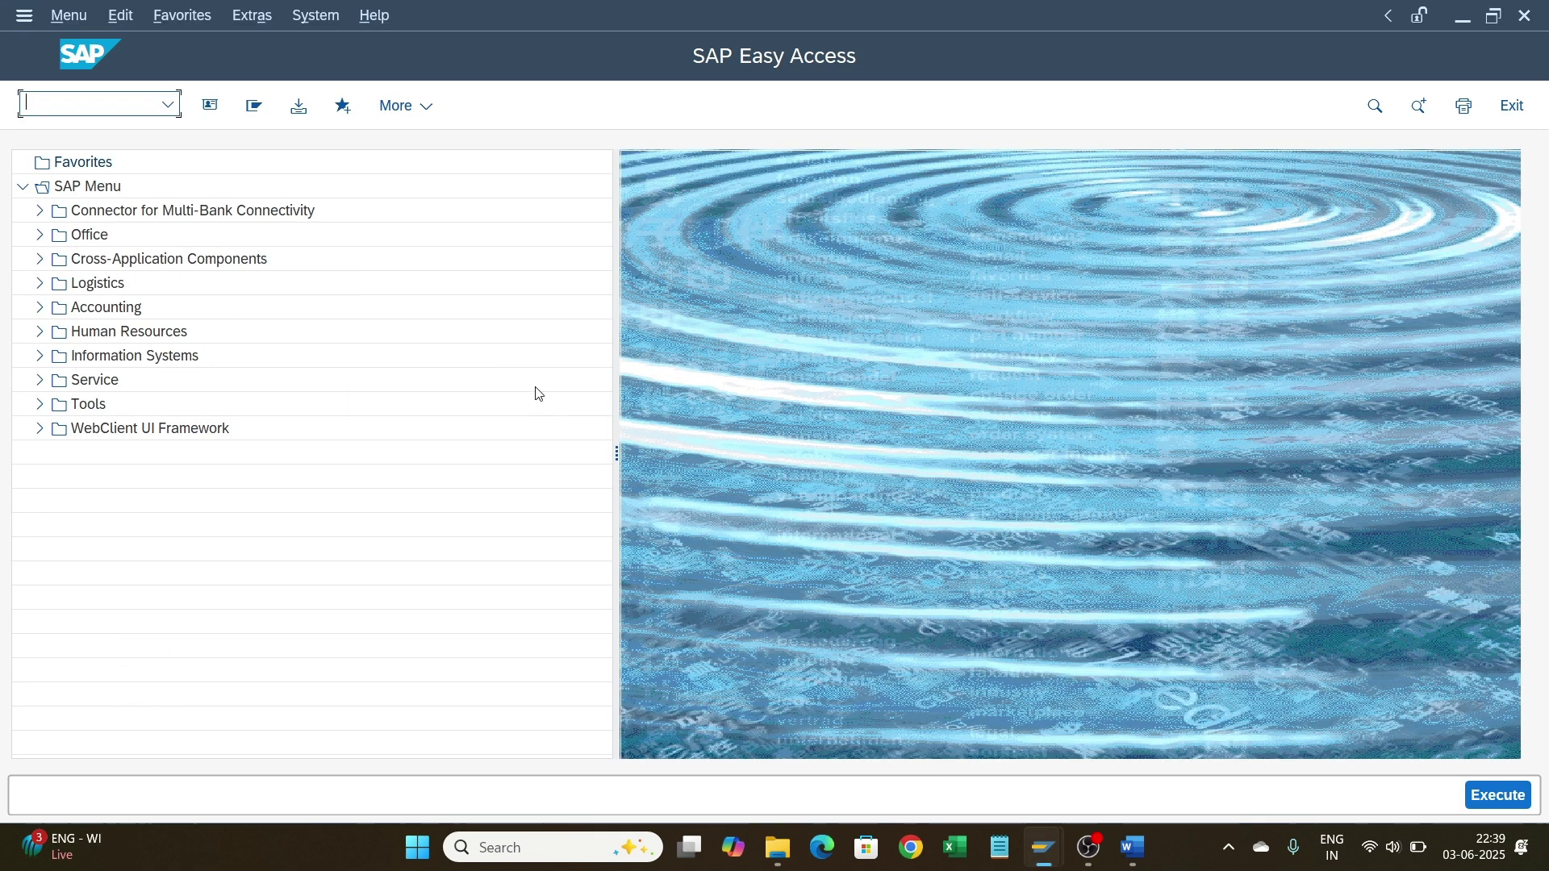
type("ie03")
key("Return")
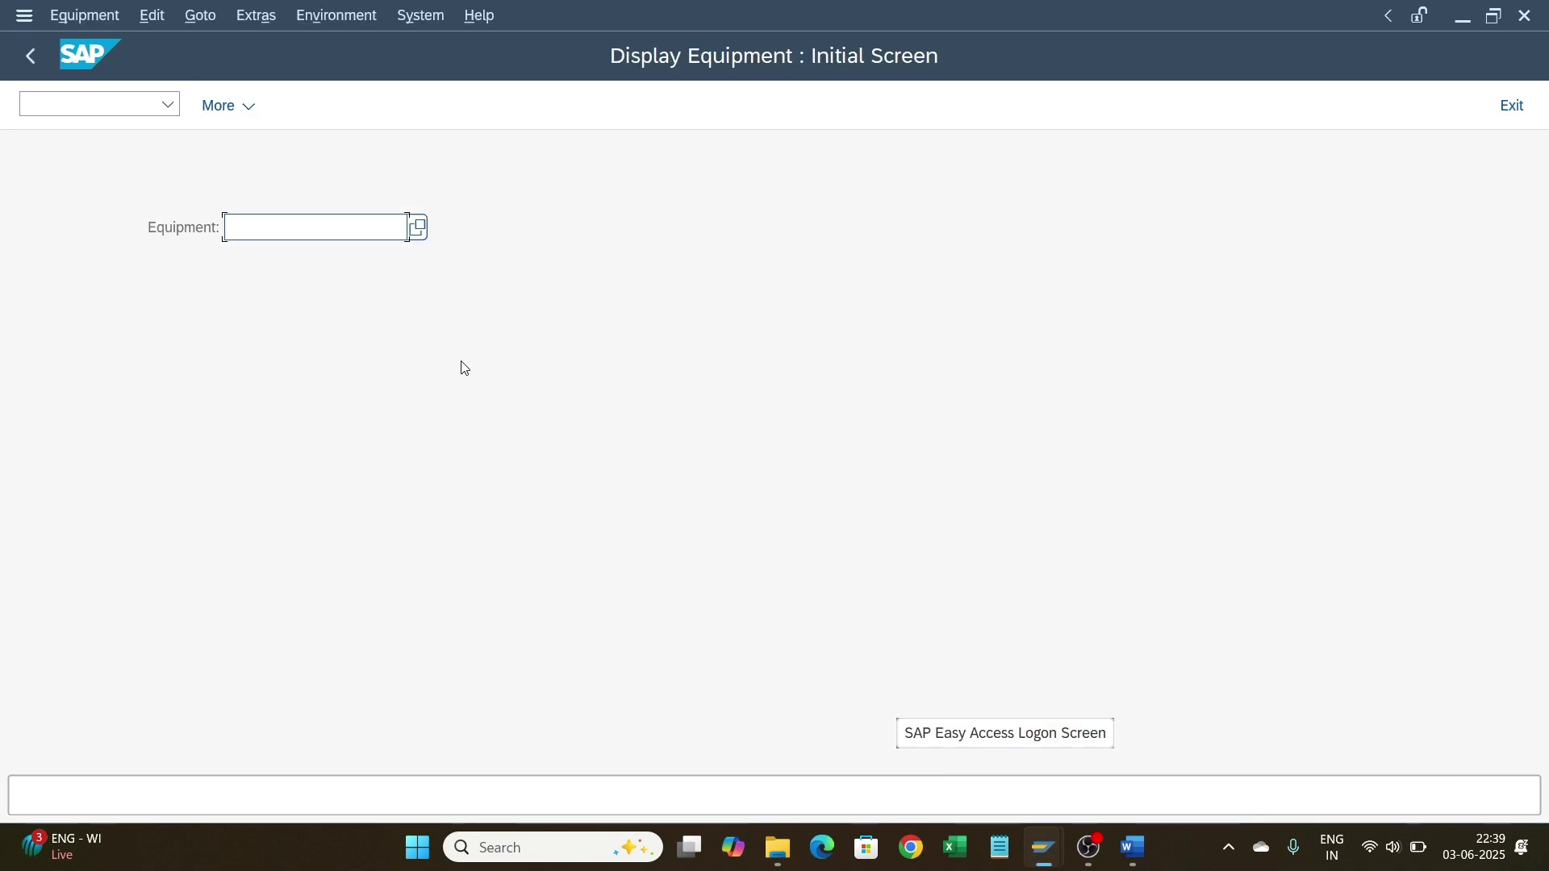
key("Down")
key("Return")
key("Return")
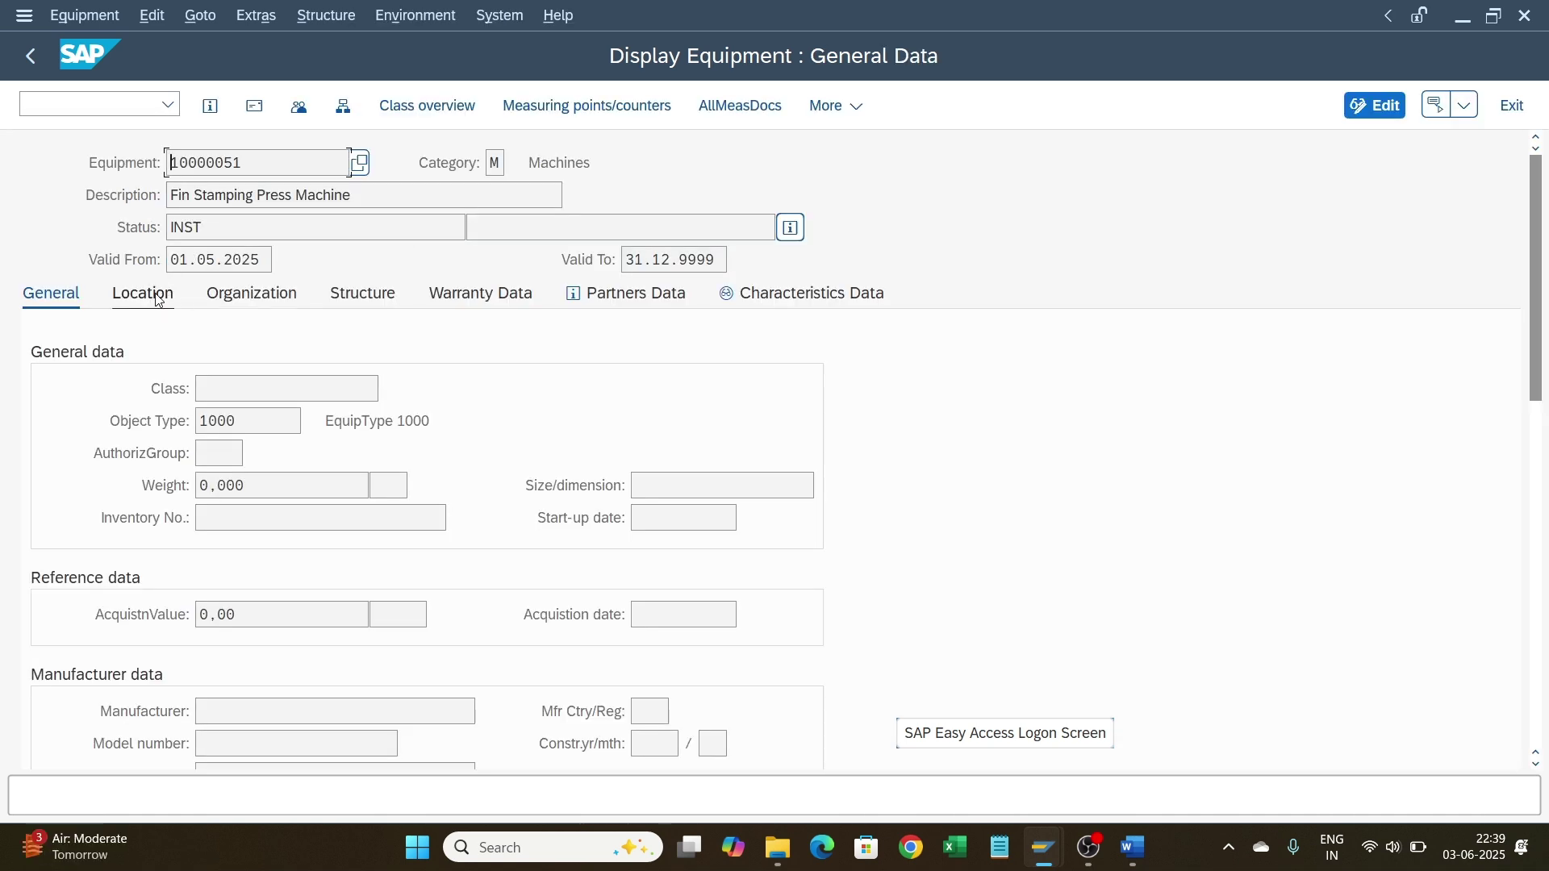
Step: Check the value list of the equipment's authorization group field, and return to the Display IMG session
left_click(234, 444)
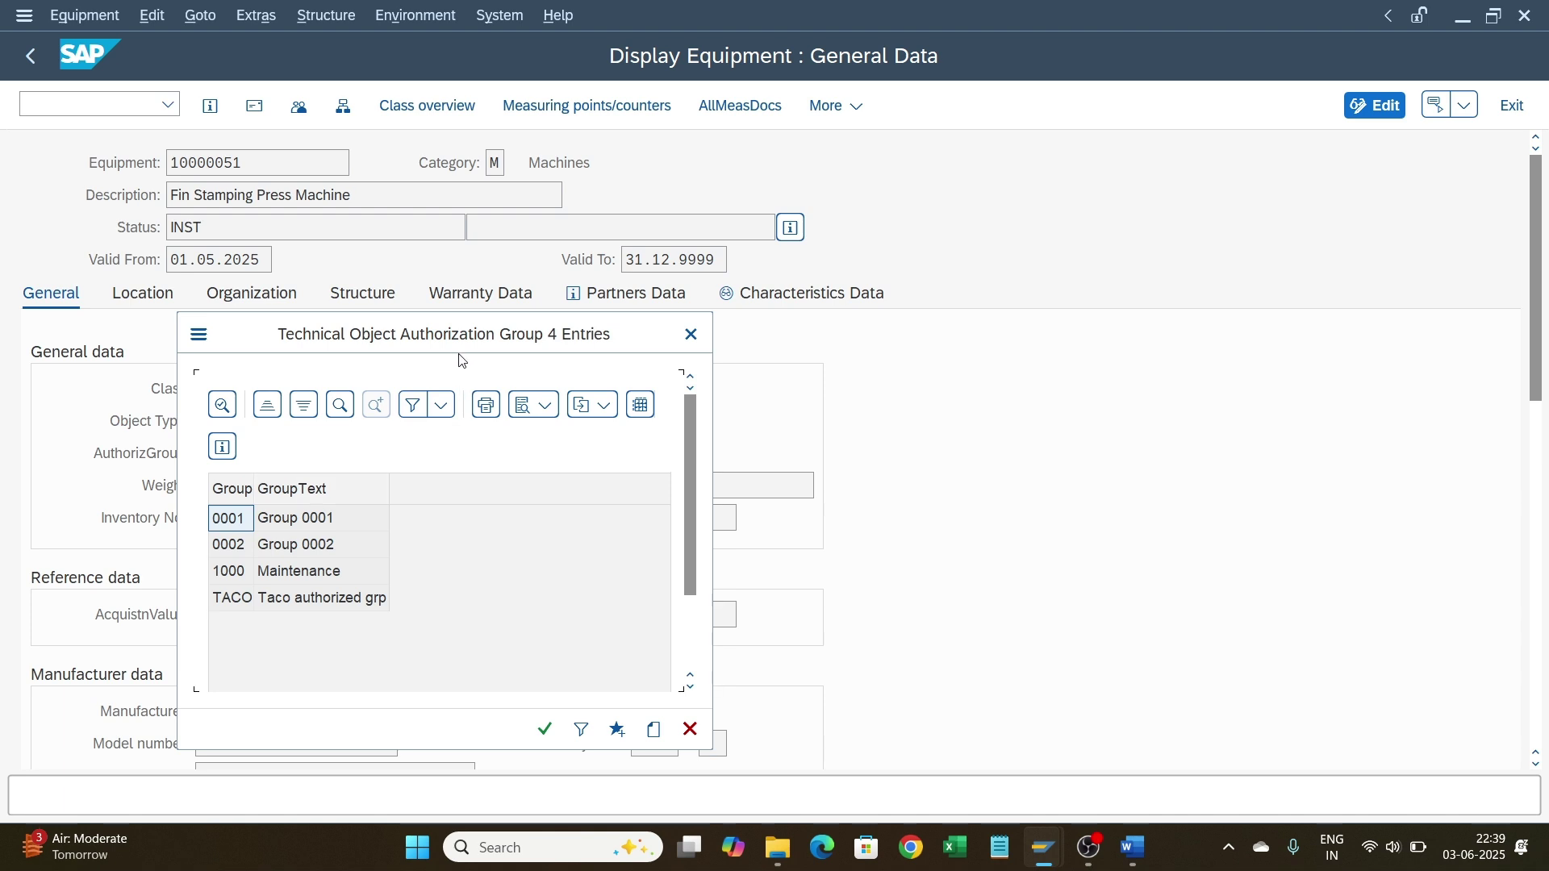
left_click(690, 334)
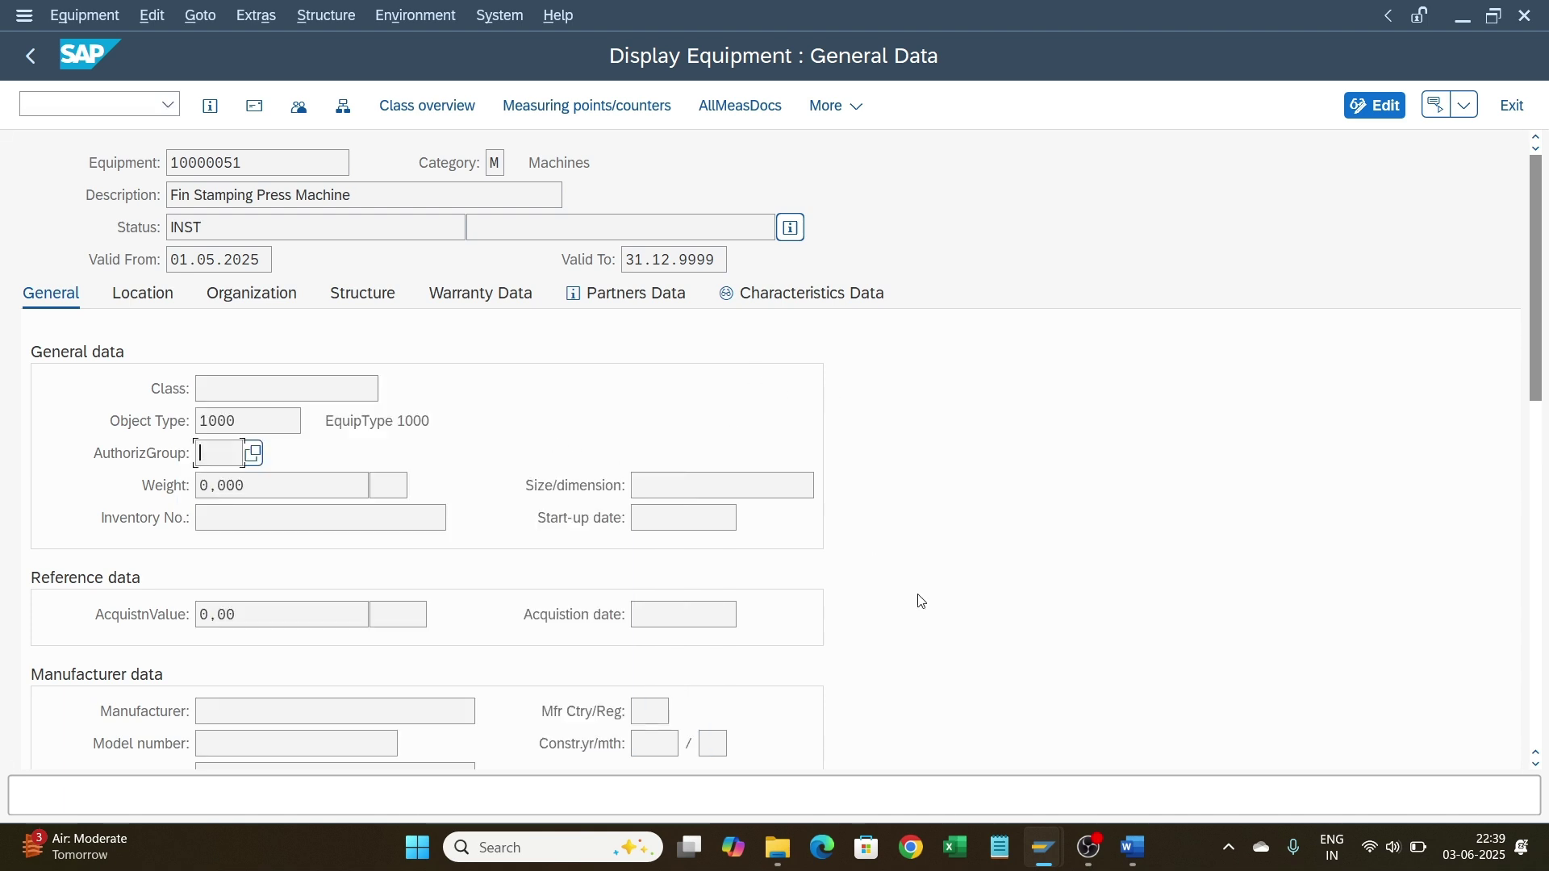
left_click(1048, 856)
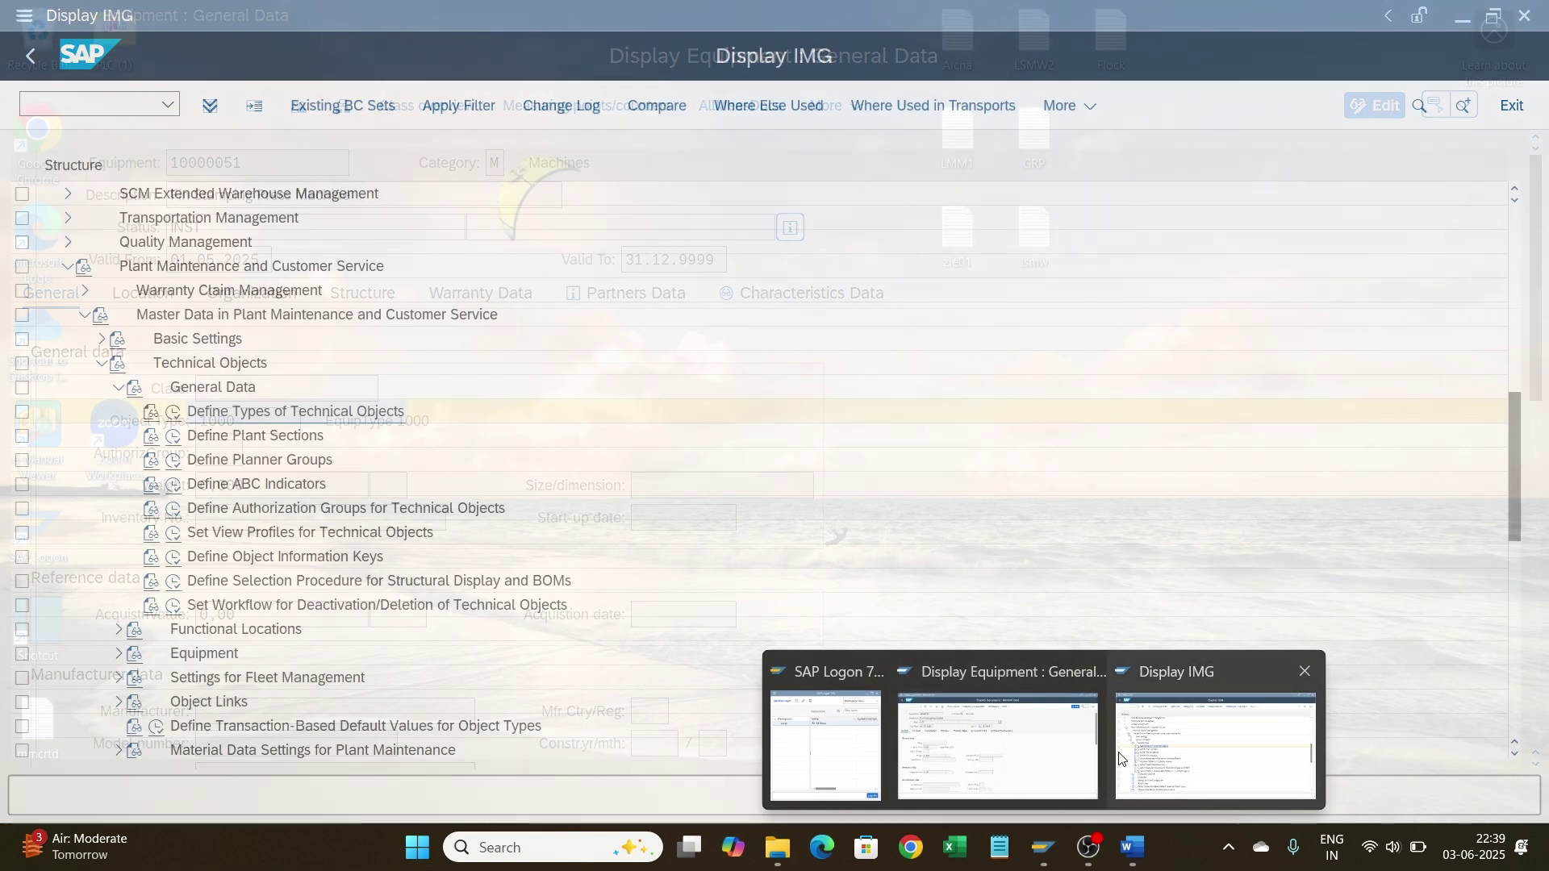
left_click(1214, 746)
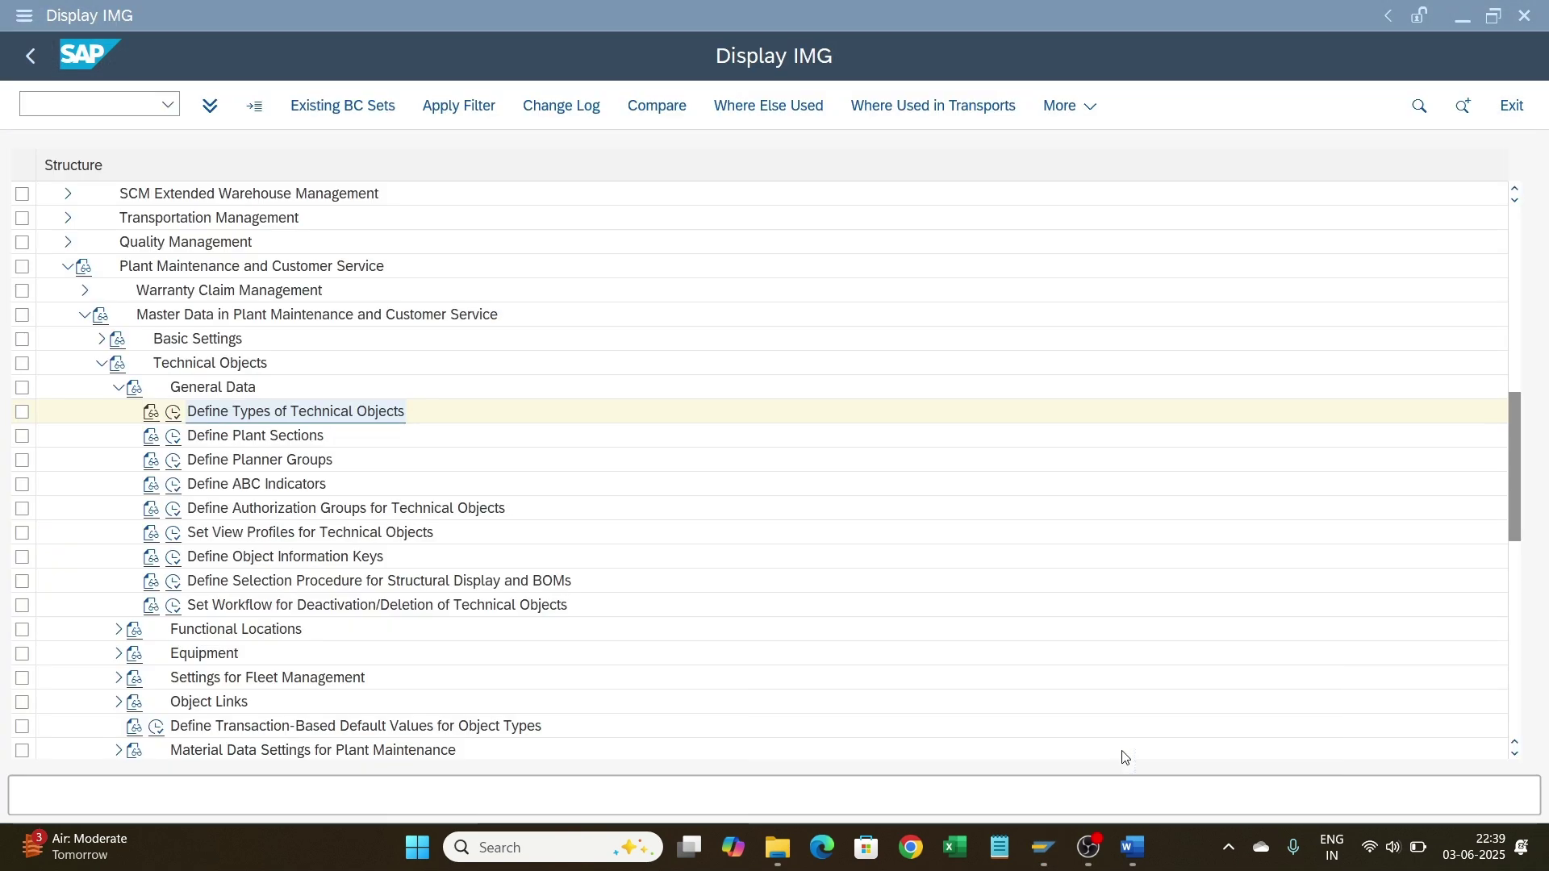
Step: Review the entries of Define Authorization Groups for Technical Objects and return to the Display IMG structure
left_click(173, 414)
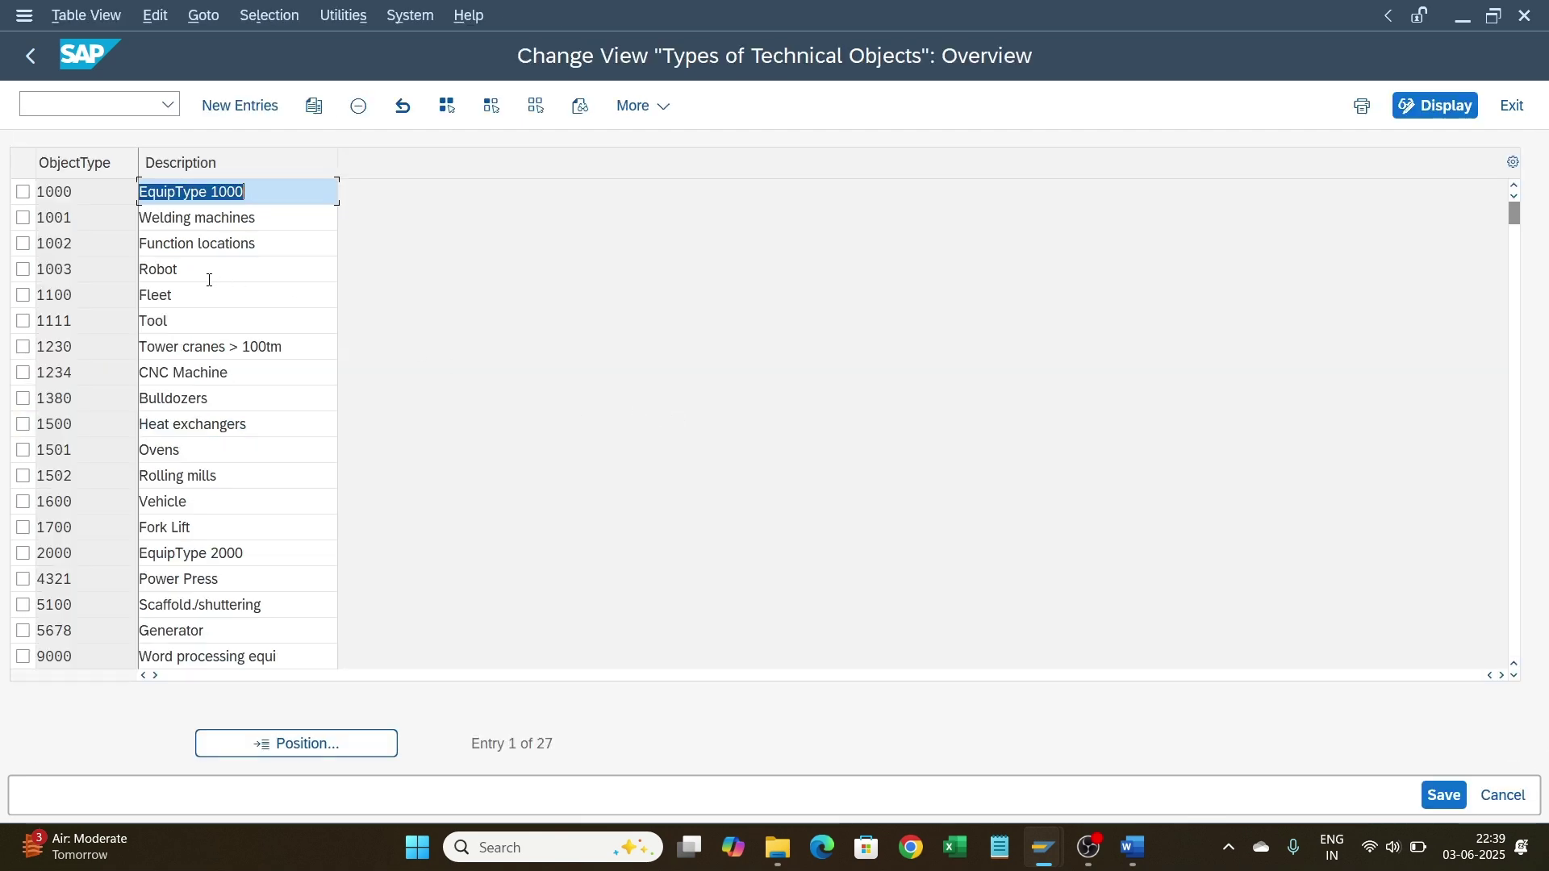
left_click(30, 58)
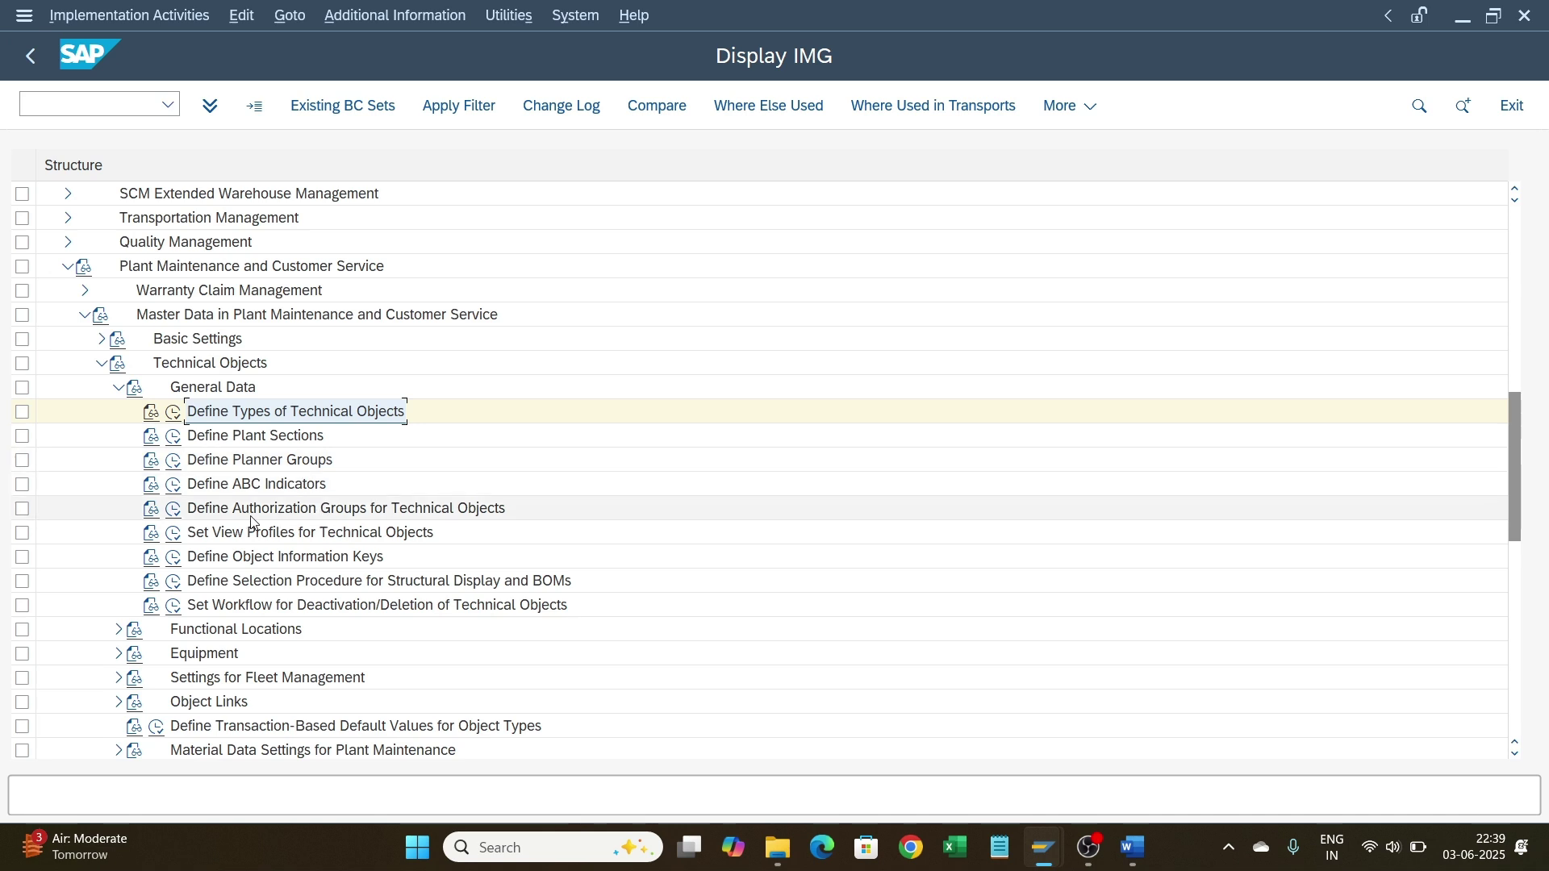
left_click(218, 520)
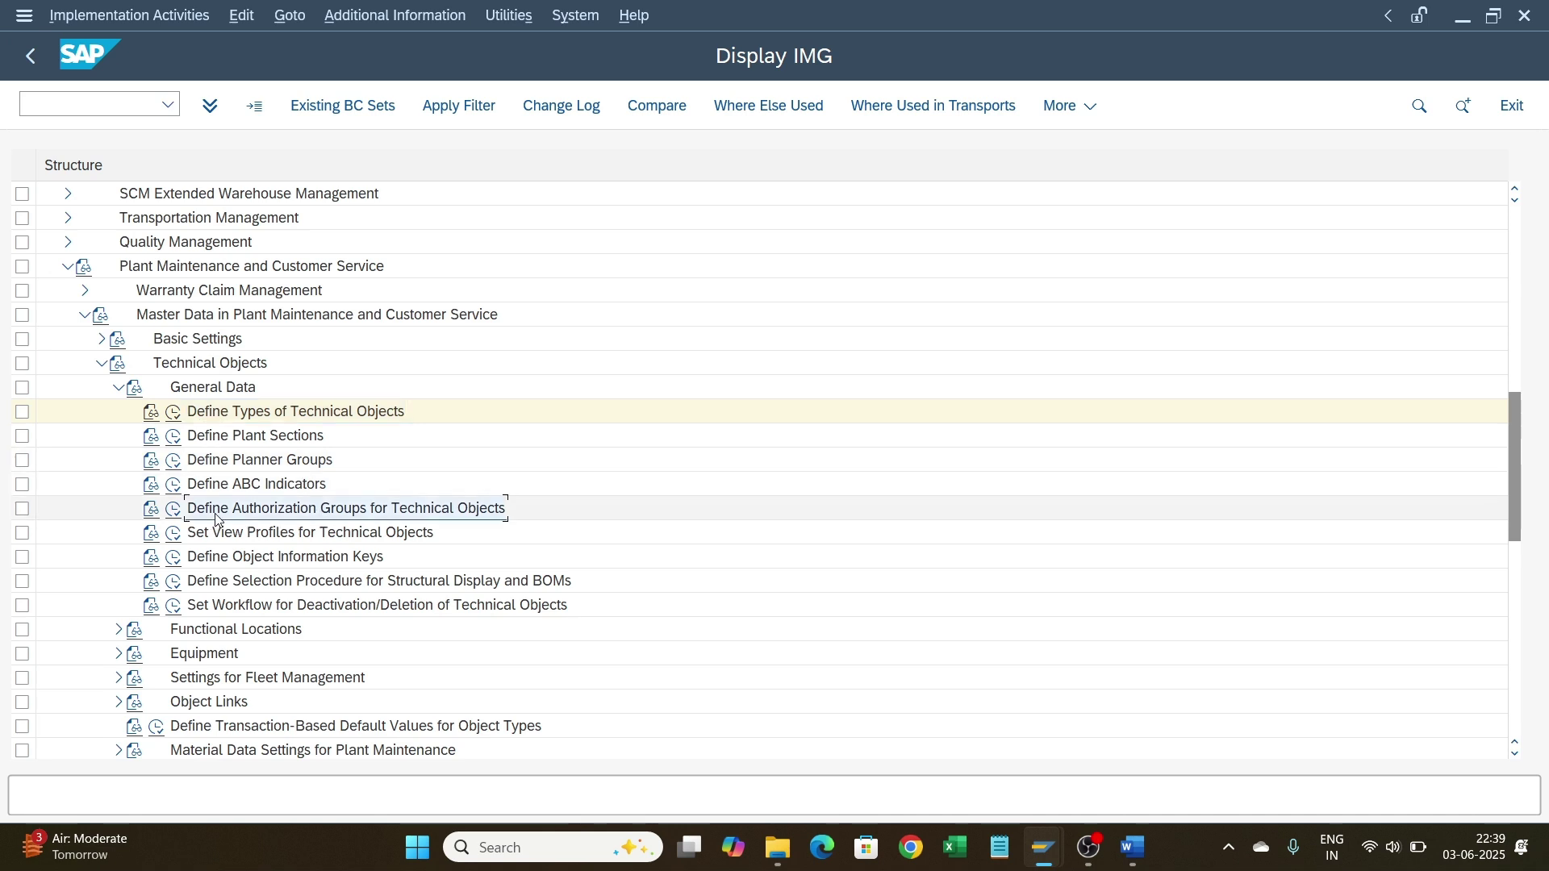
left_click(172, 511)
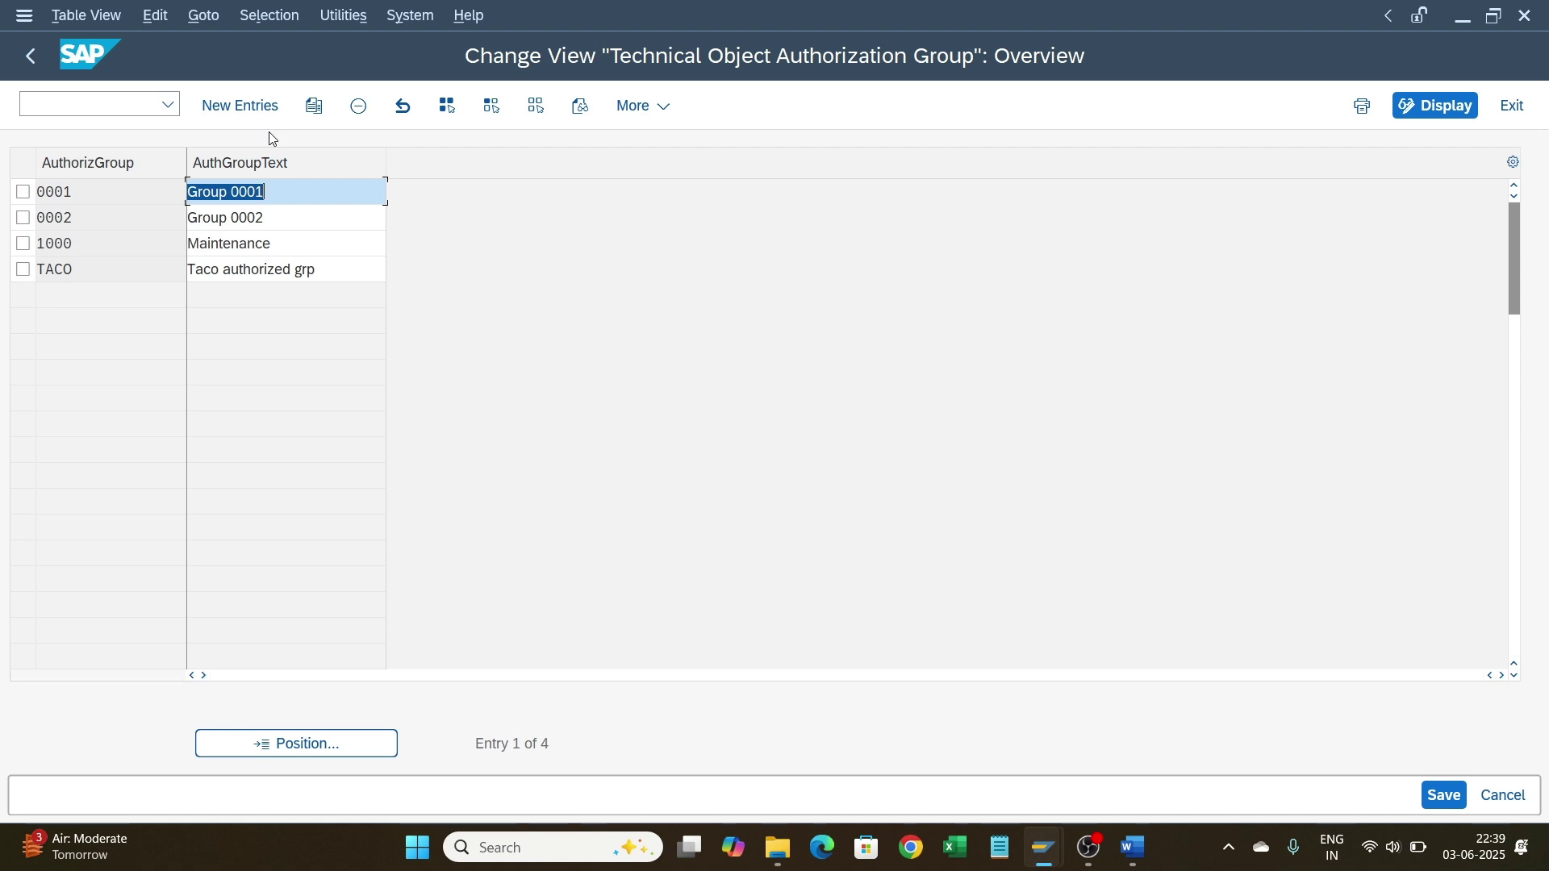
left_click(29, 56)
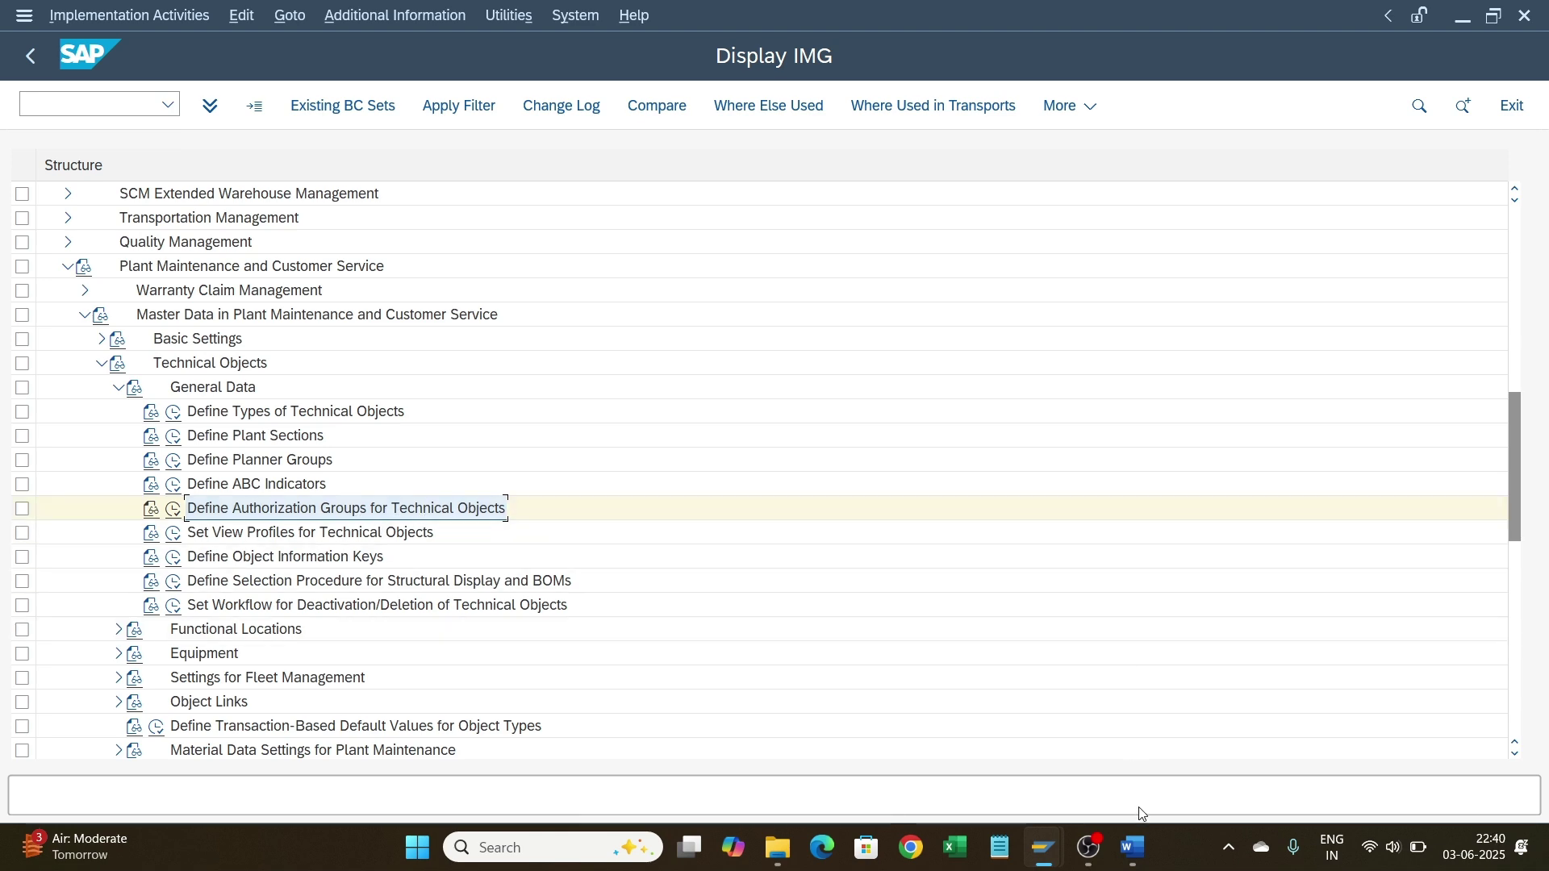
Step: Switch to the Word document, highlight the Define plant section heading, and return to the Display Equipment session in SAP
left_click(1135, 861)
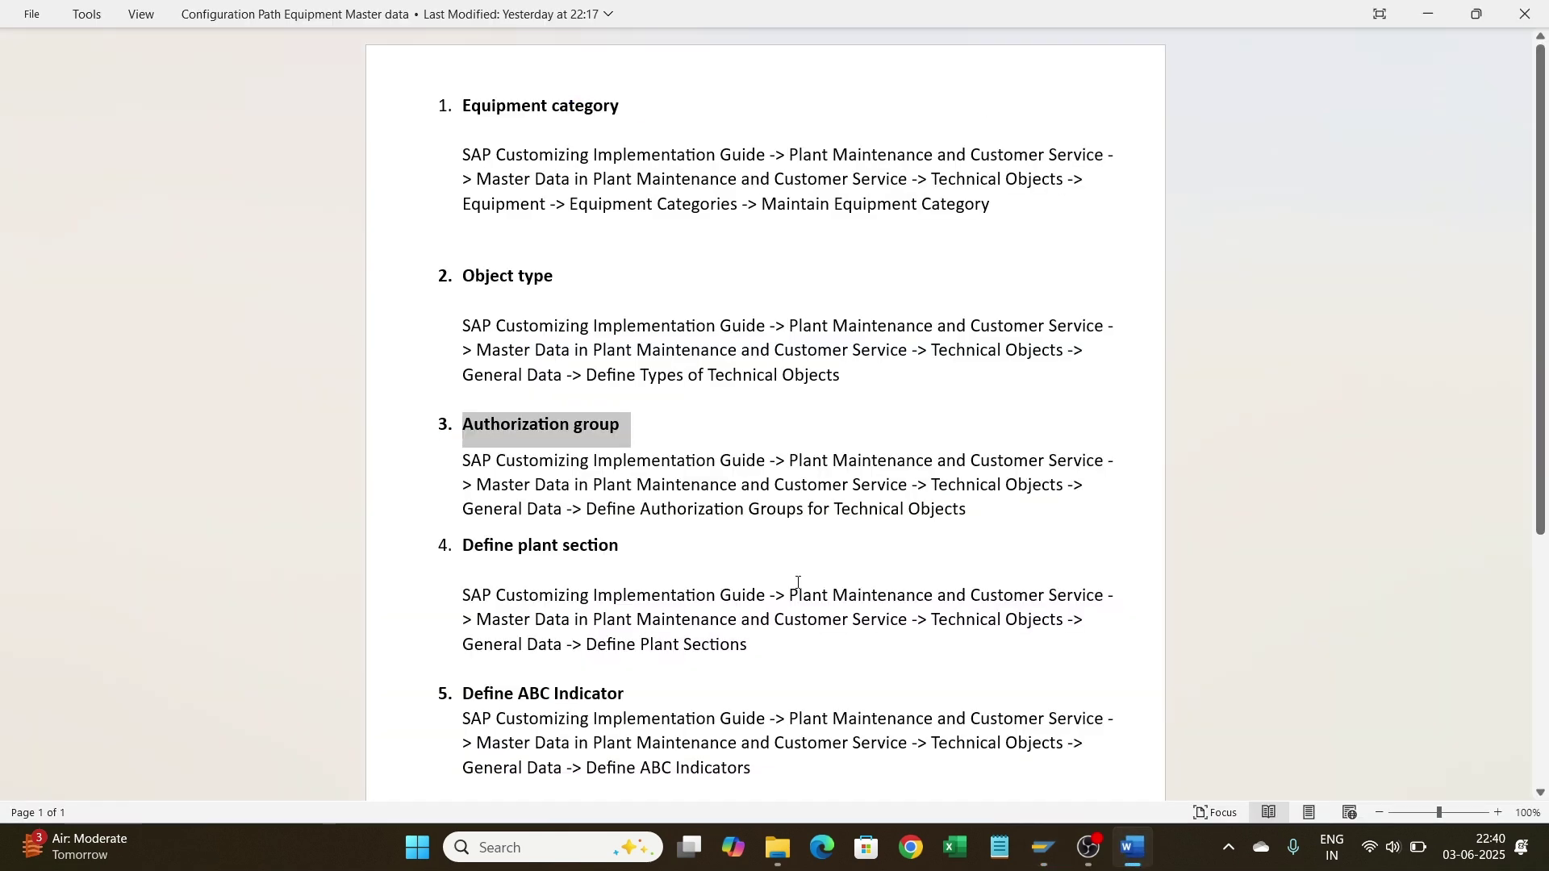
left_click_drag(632, 557, 479, 549)
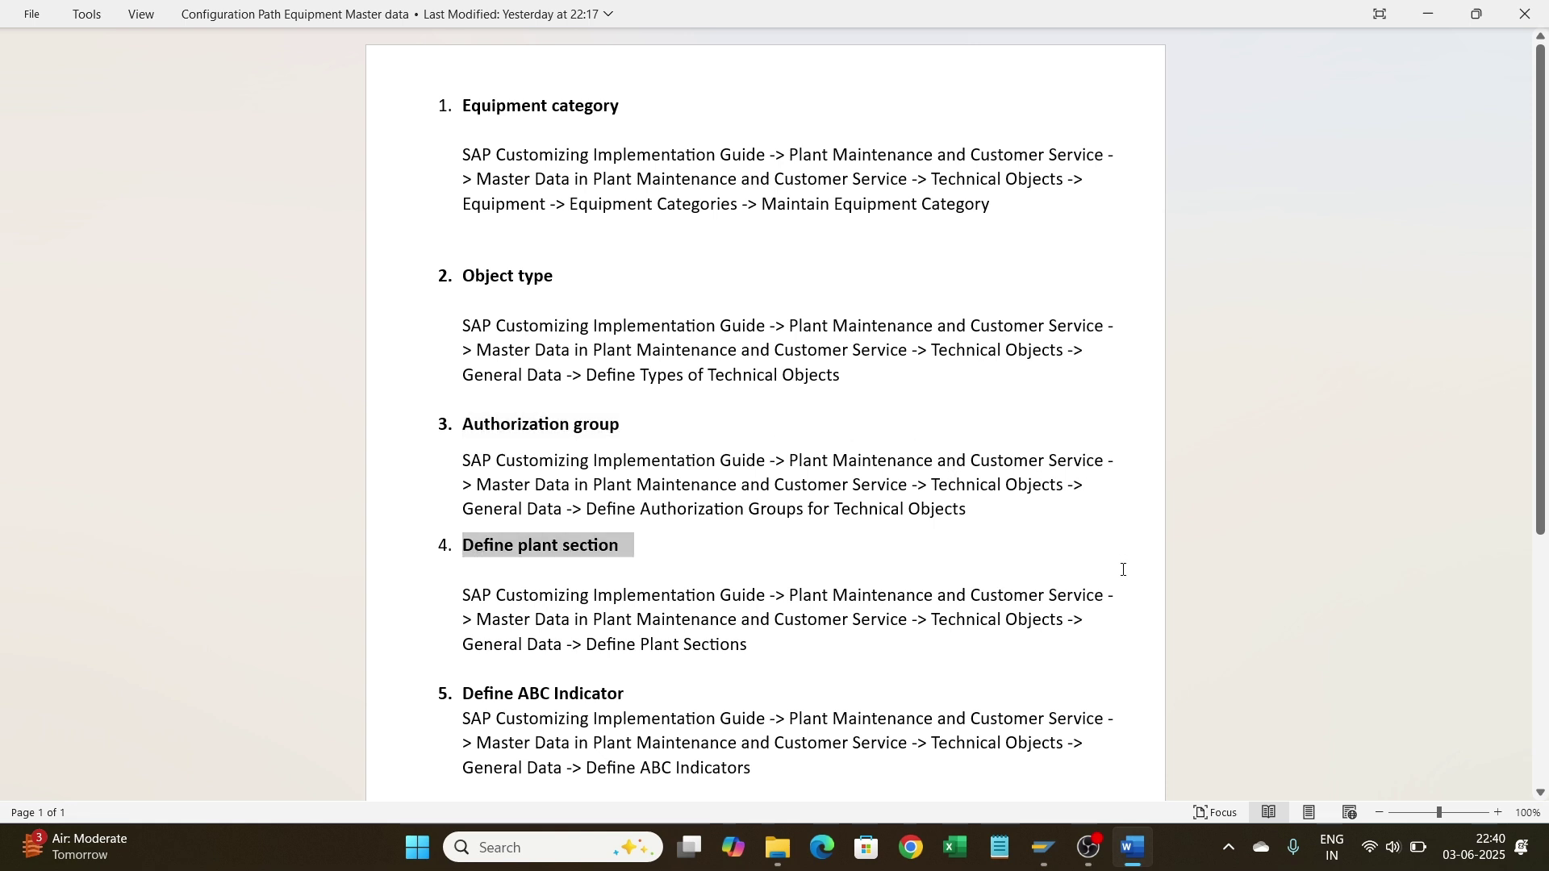
mouse_move(1045, 856)
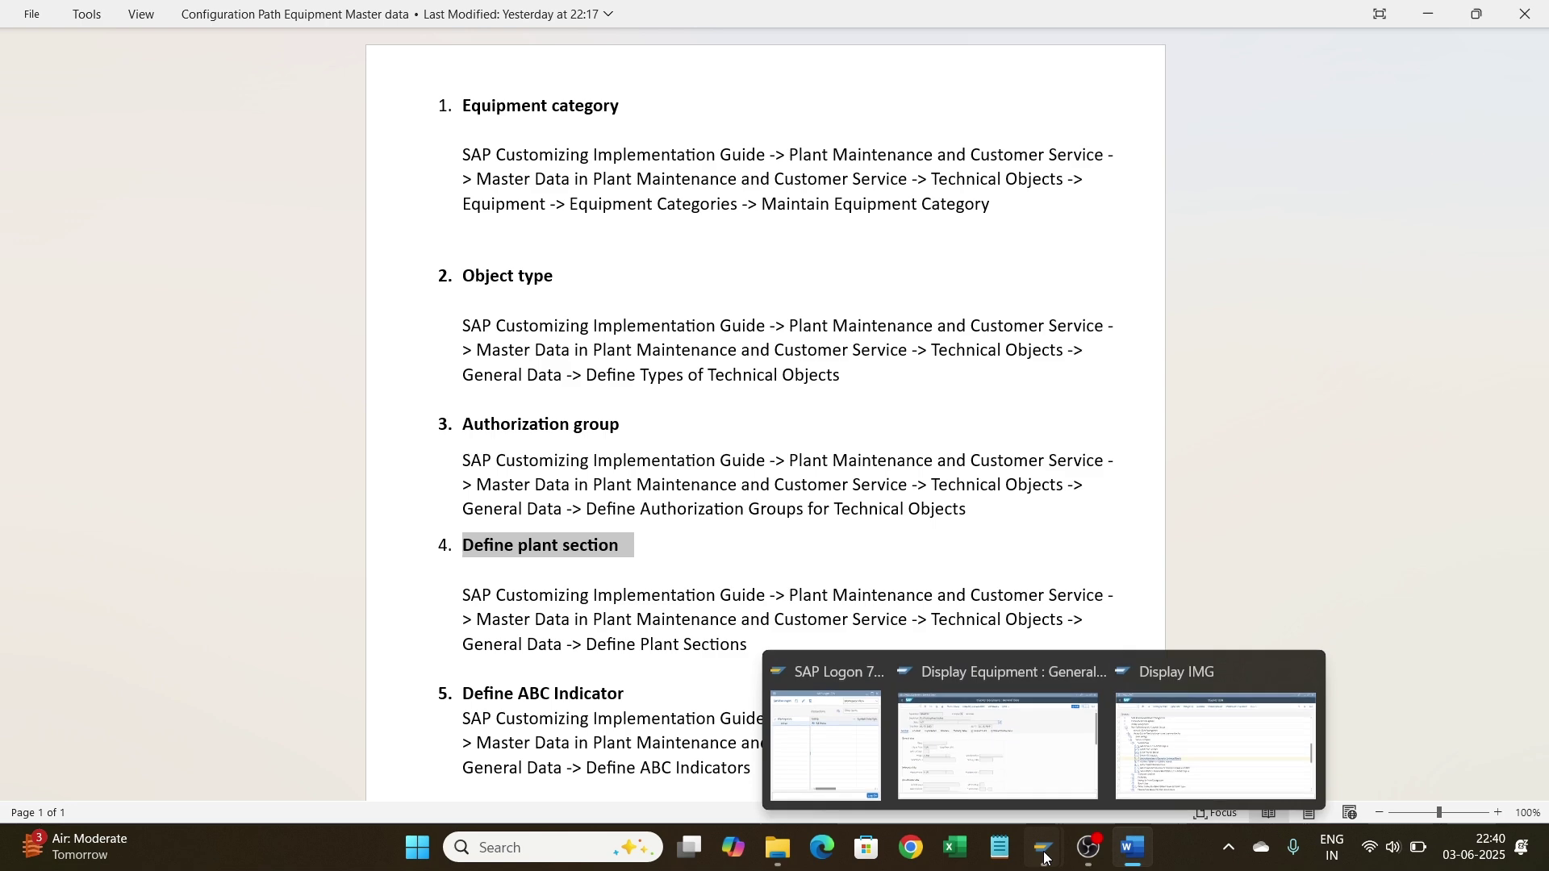
mouse_move(1015, 767)
left_click(1004, 749)
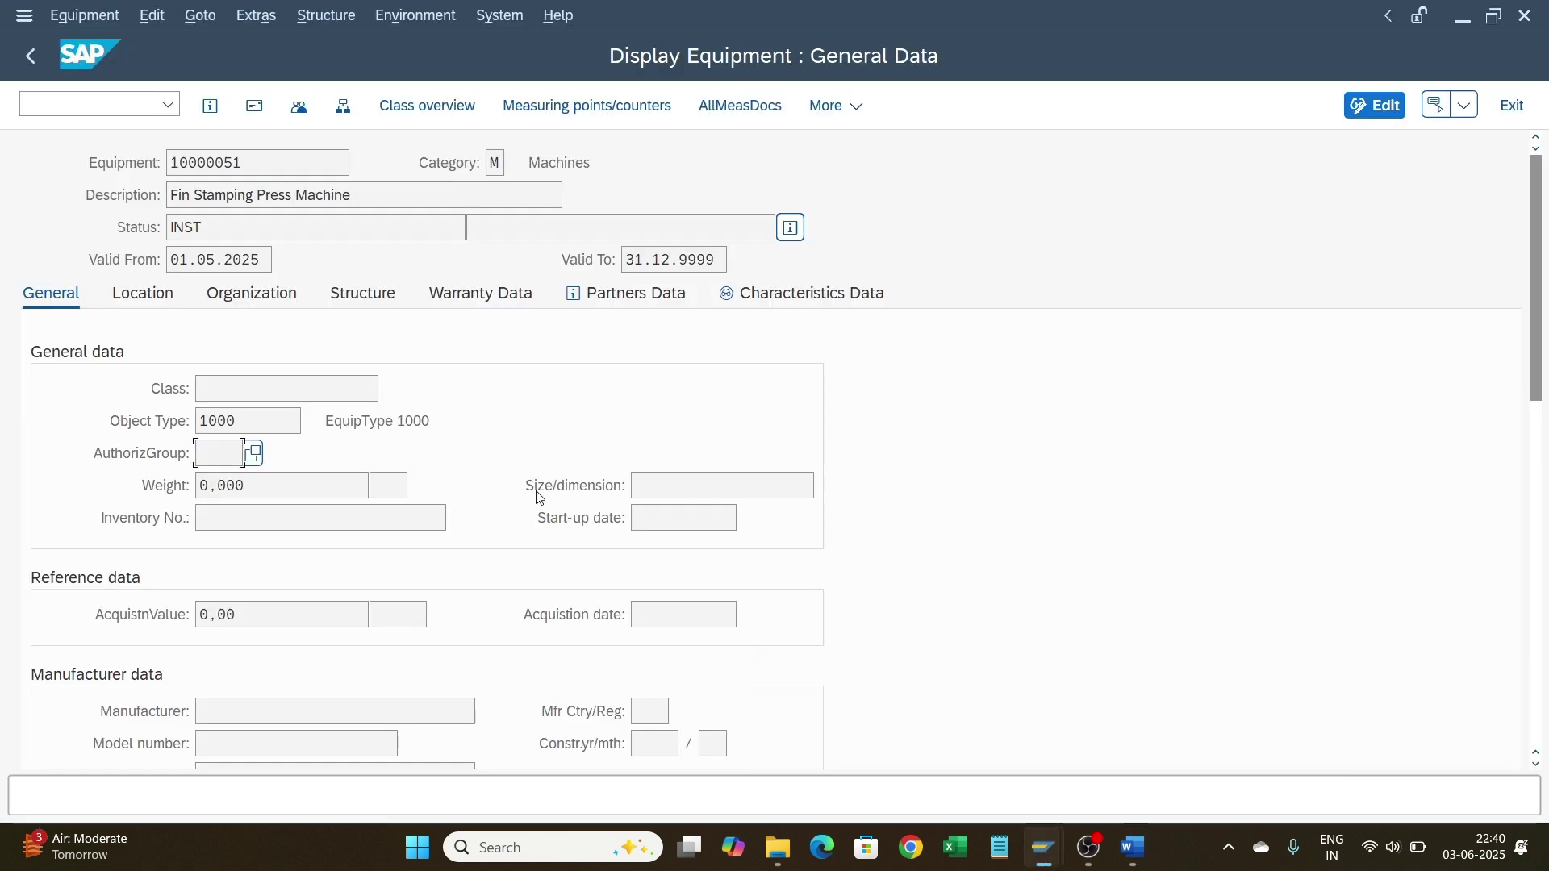
Step: Check the Plant Section value list in the equipment's location data and close it without choosing an entry
left_click(153, 296)
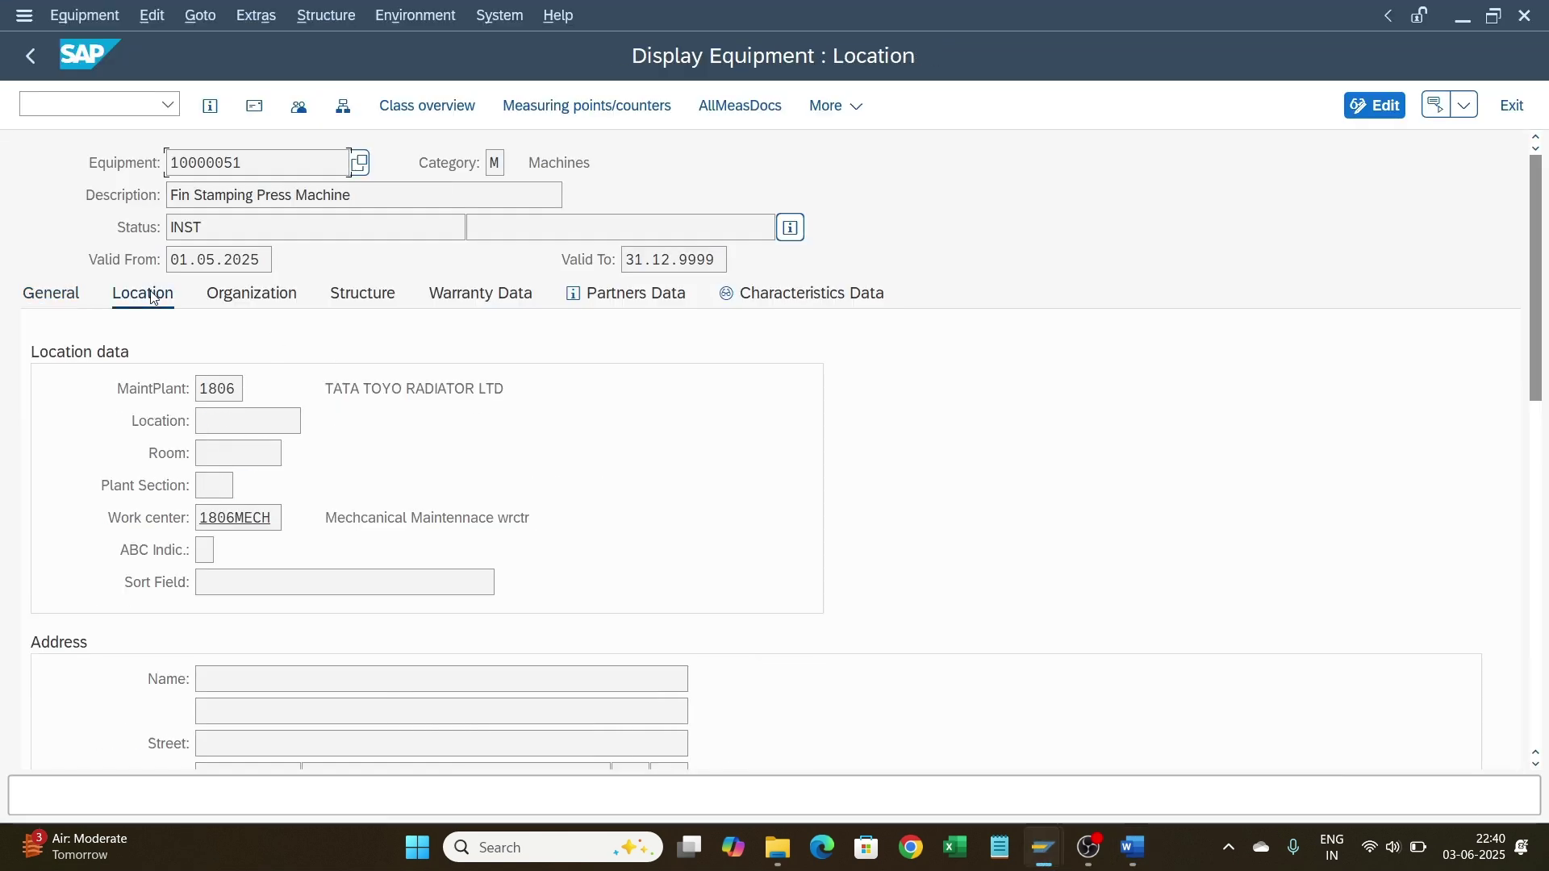
left_click(233, 484)
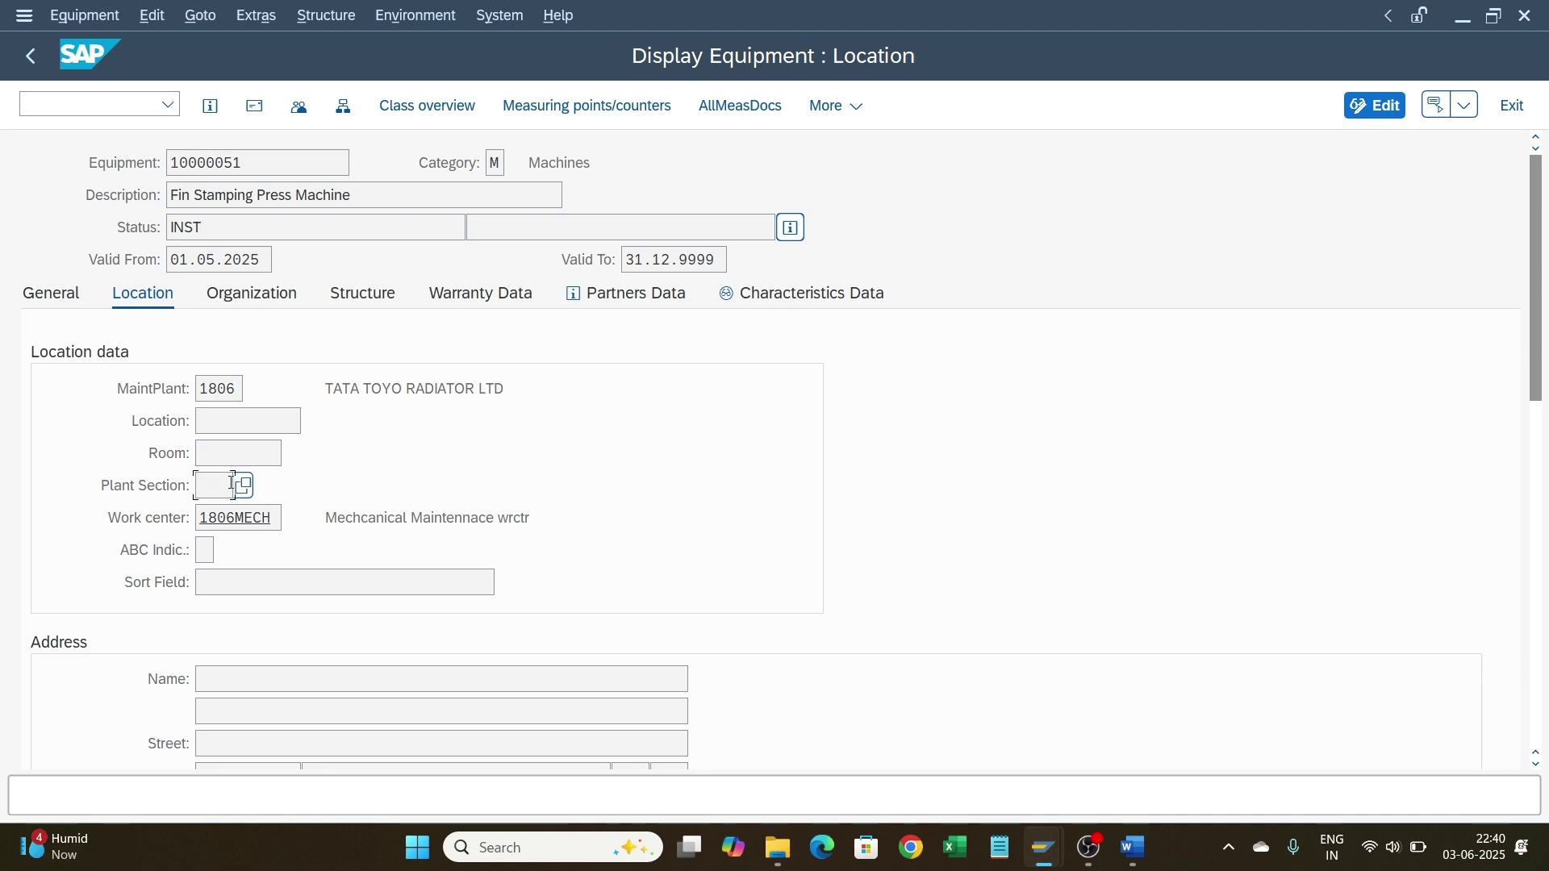
left_click(244, 485)
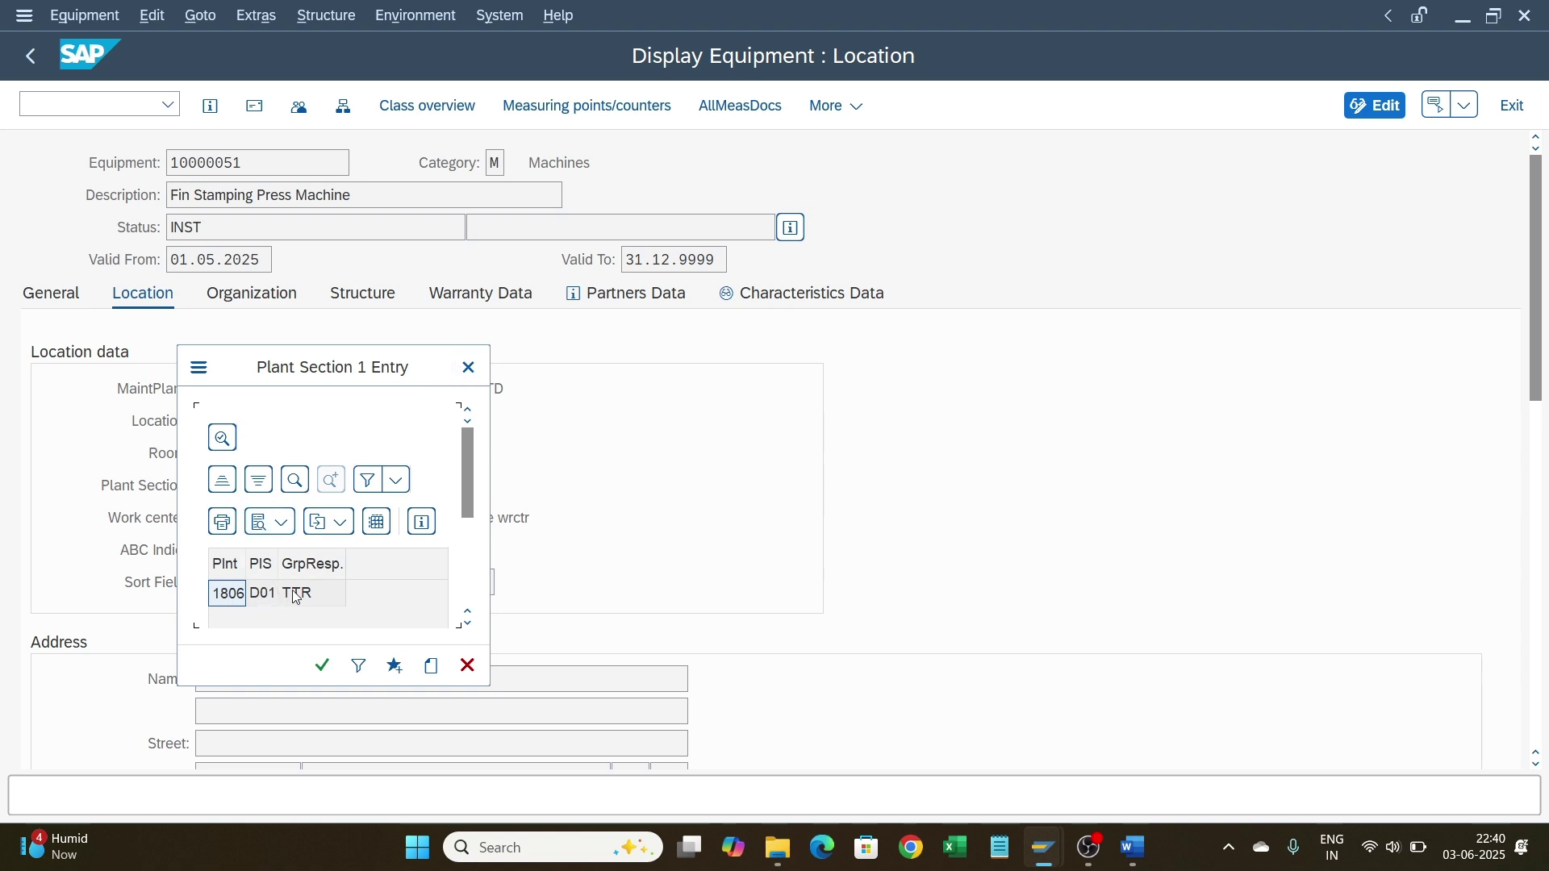
left_click(468, 368)
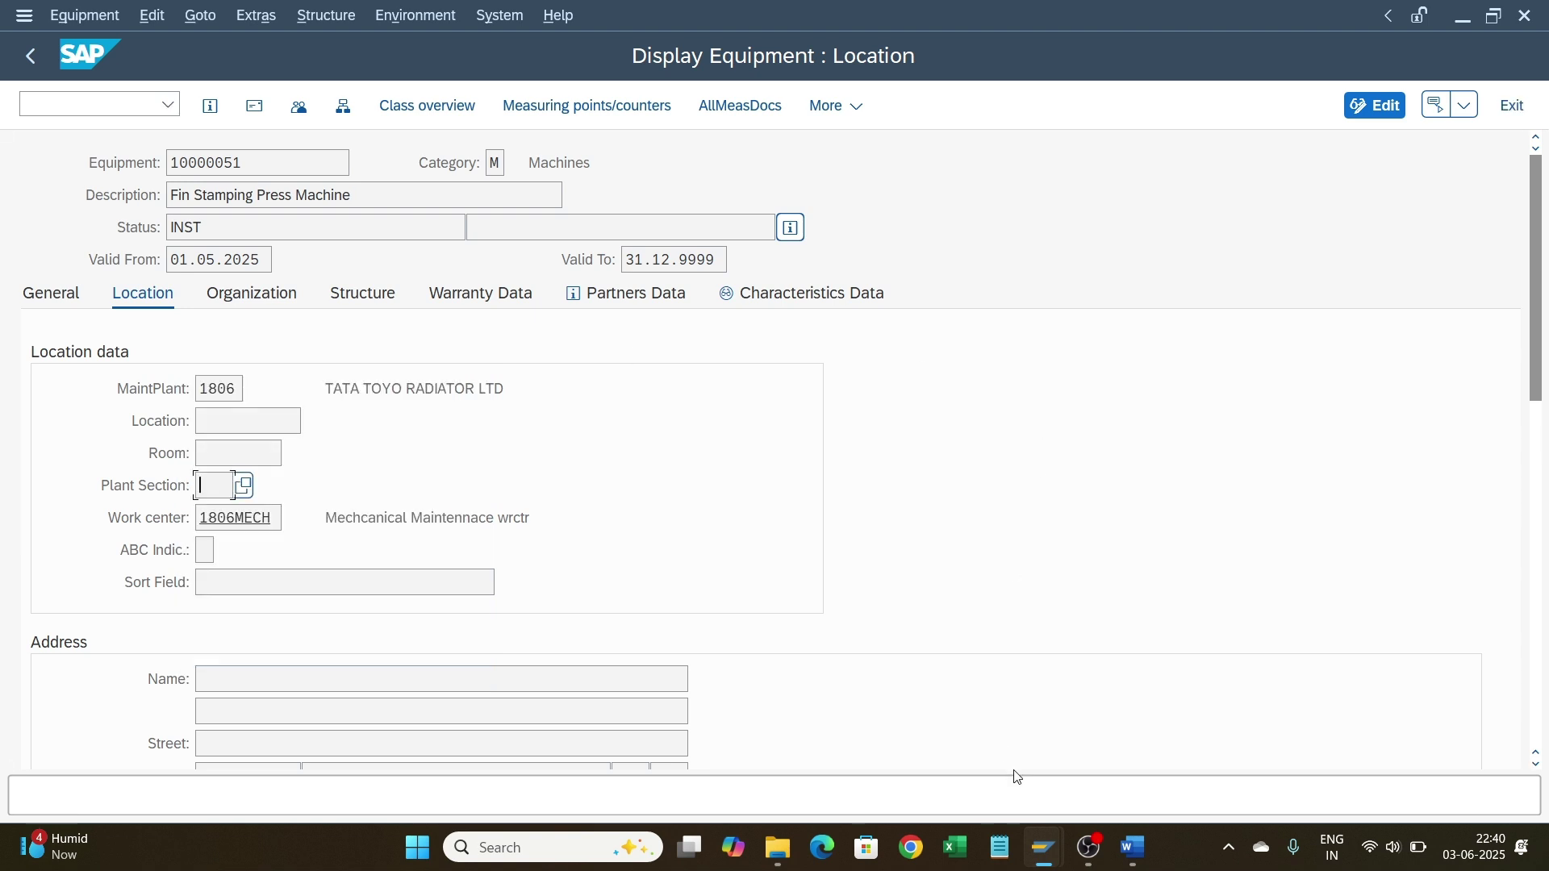
Step: Switch to the Display IMG session, open Define Plant Sections, and position the table at plant 1806
mouse_move(1047, 857)
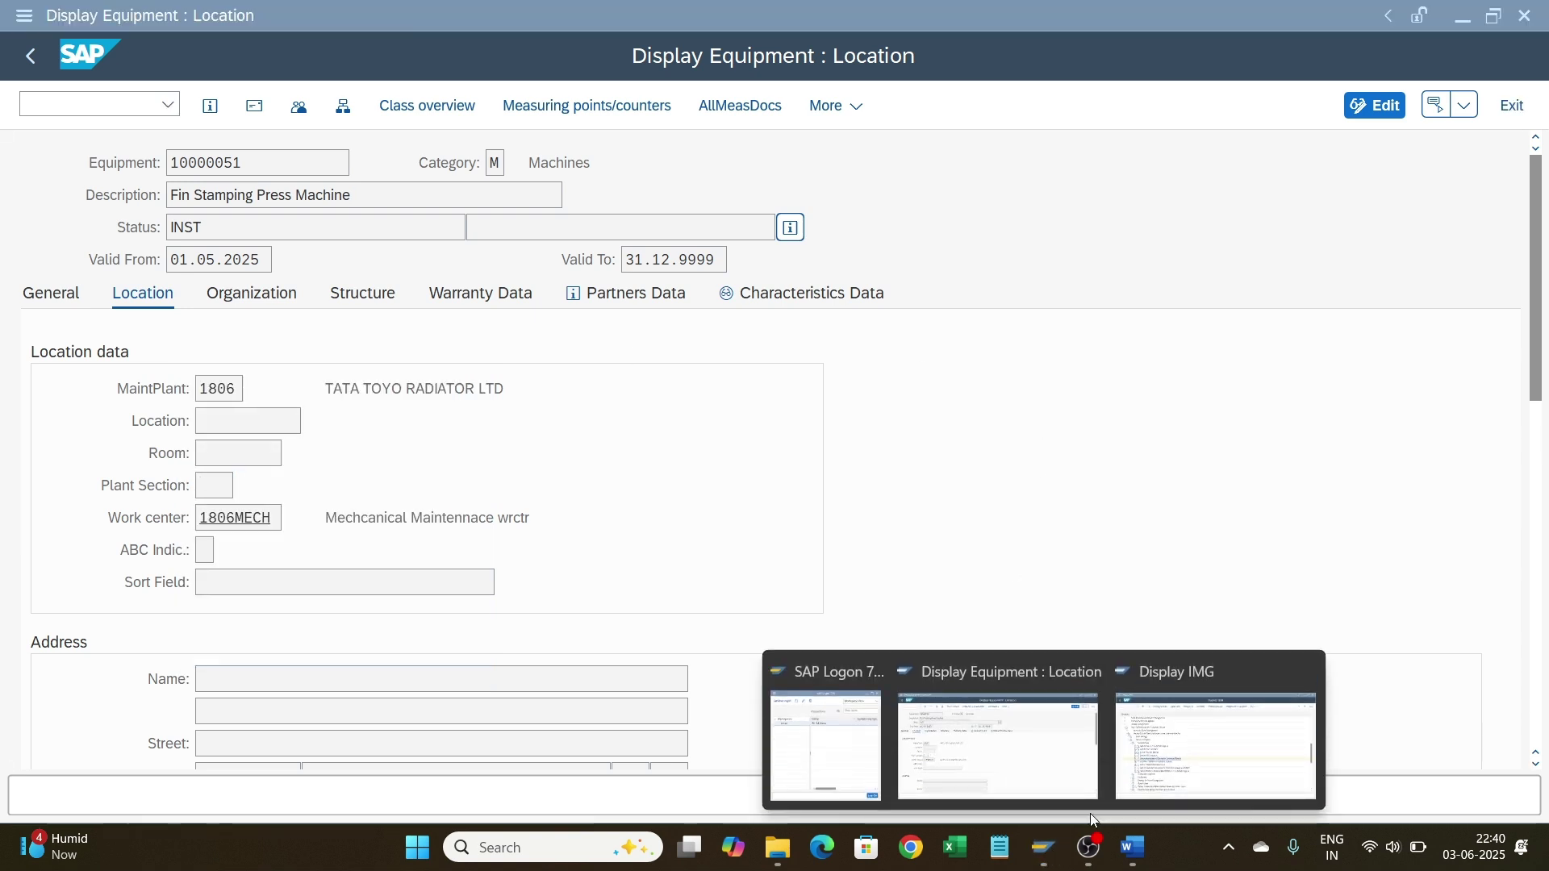
left_click(1168, 753)
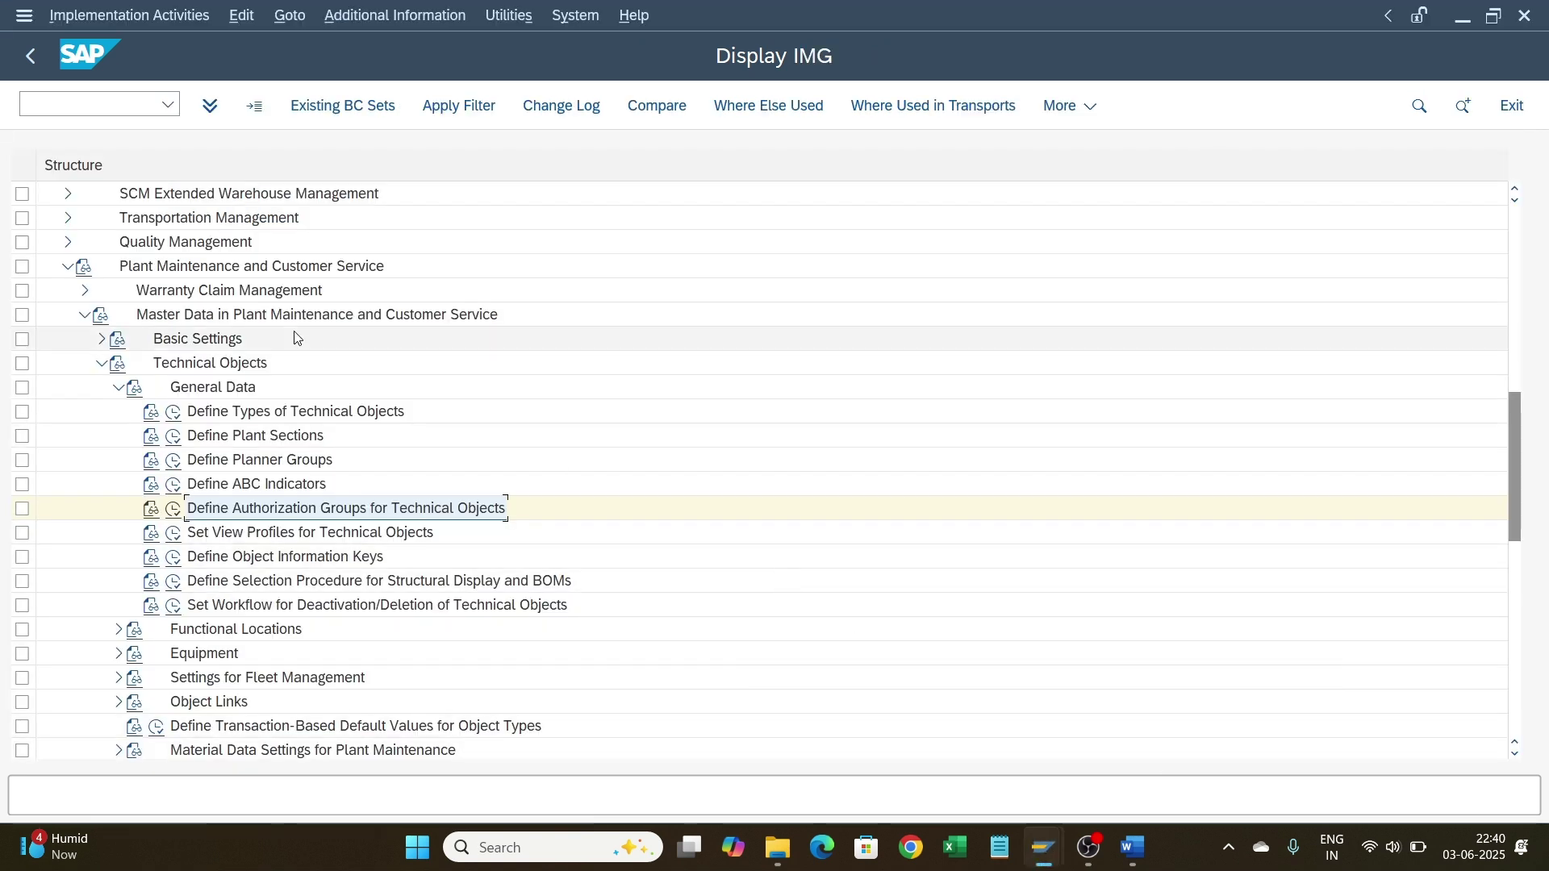
left_click(210, 393)
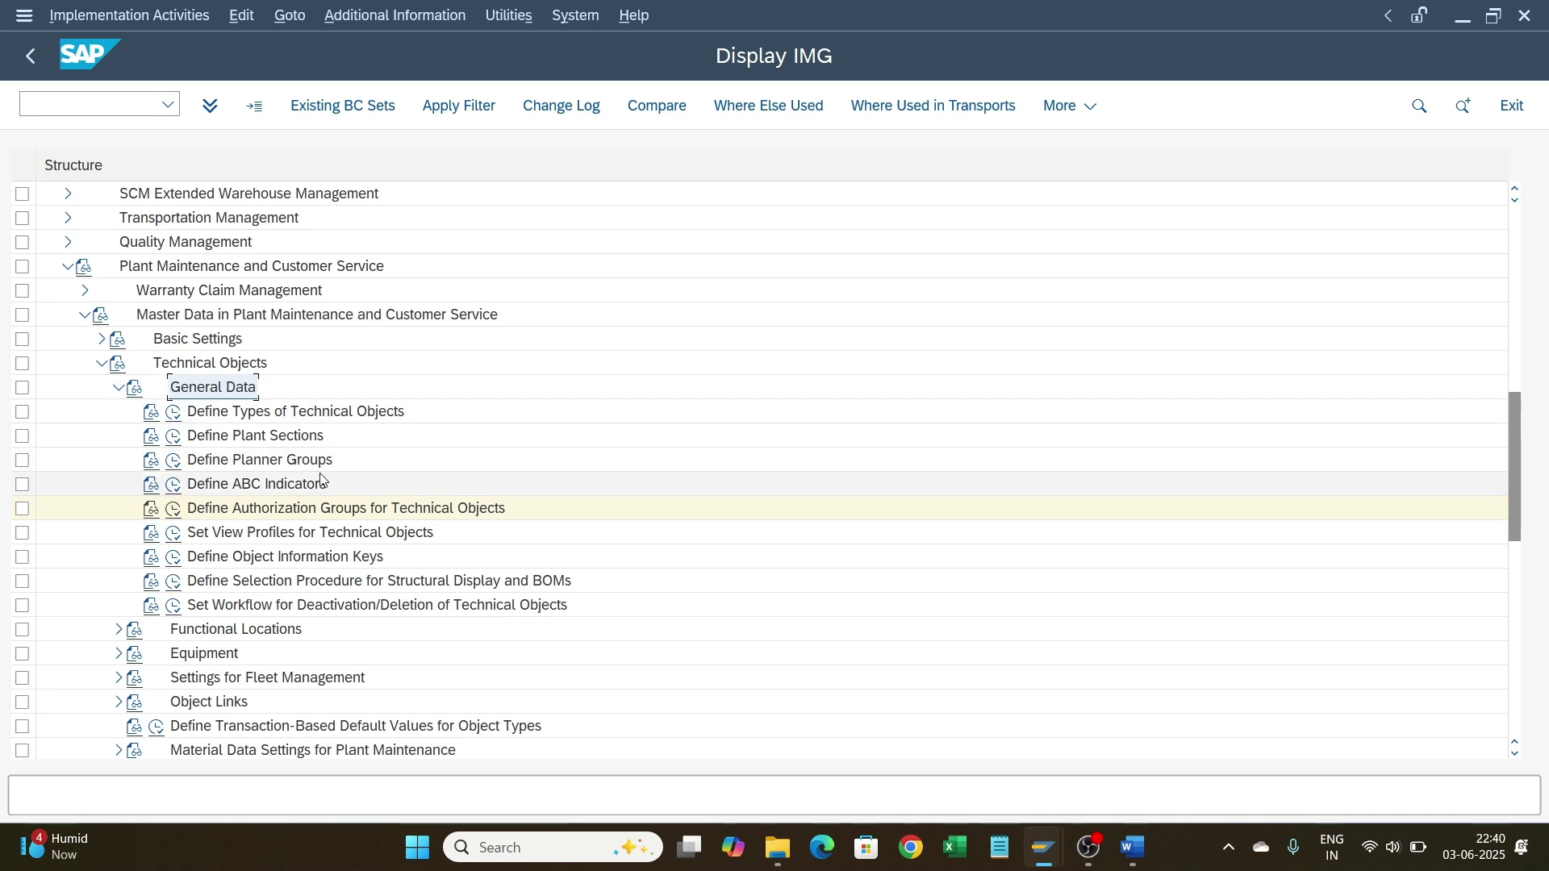
left_click(174, 438)
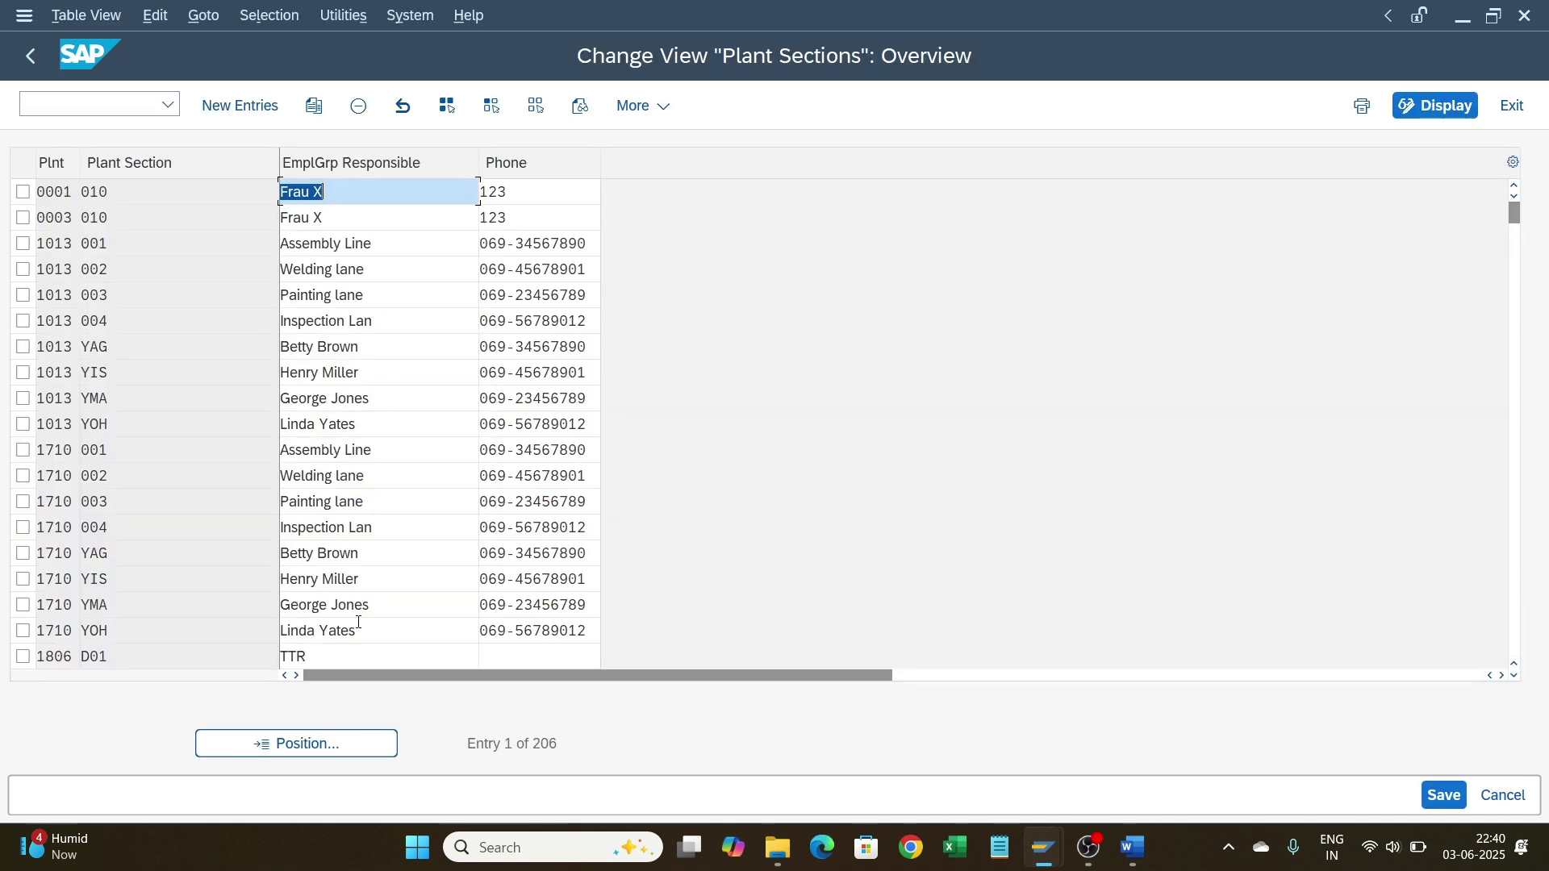
left_click(299, 742)
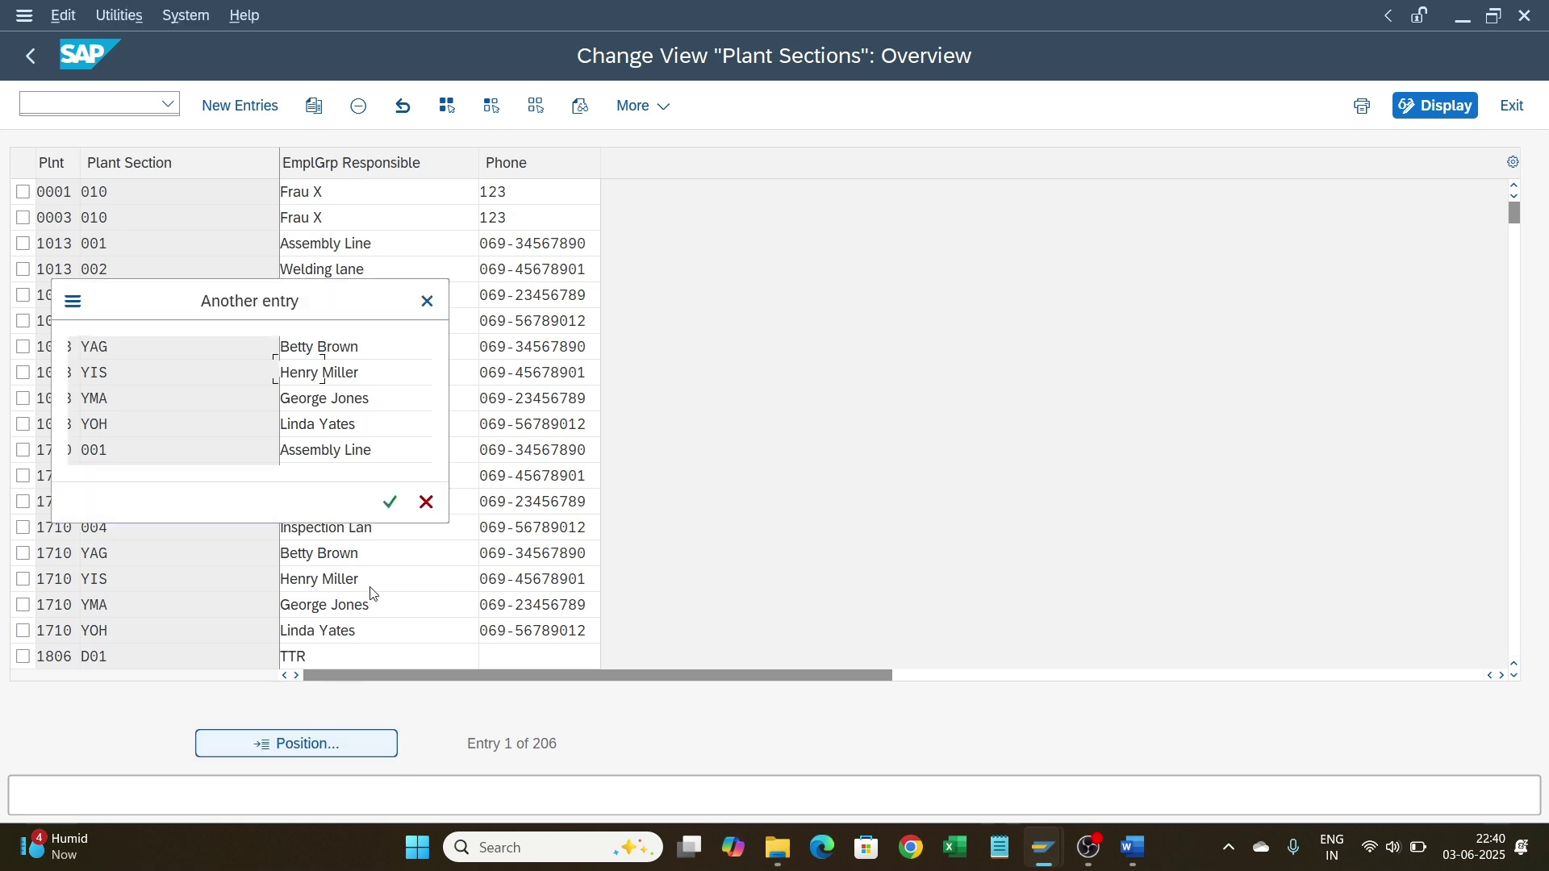
type("1806")
key("Return")
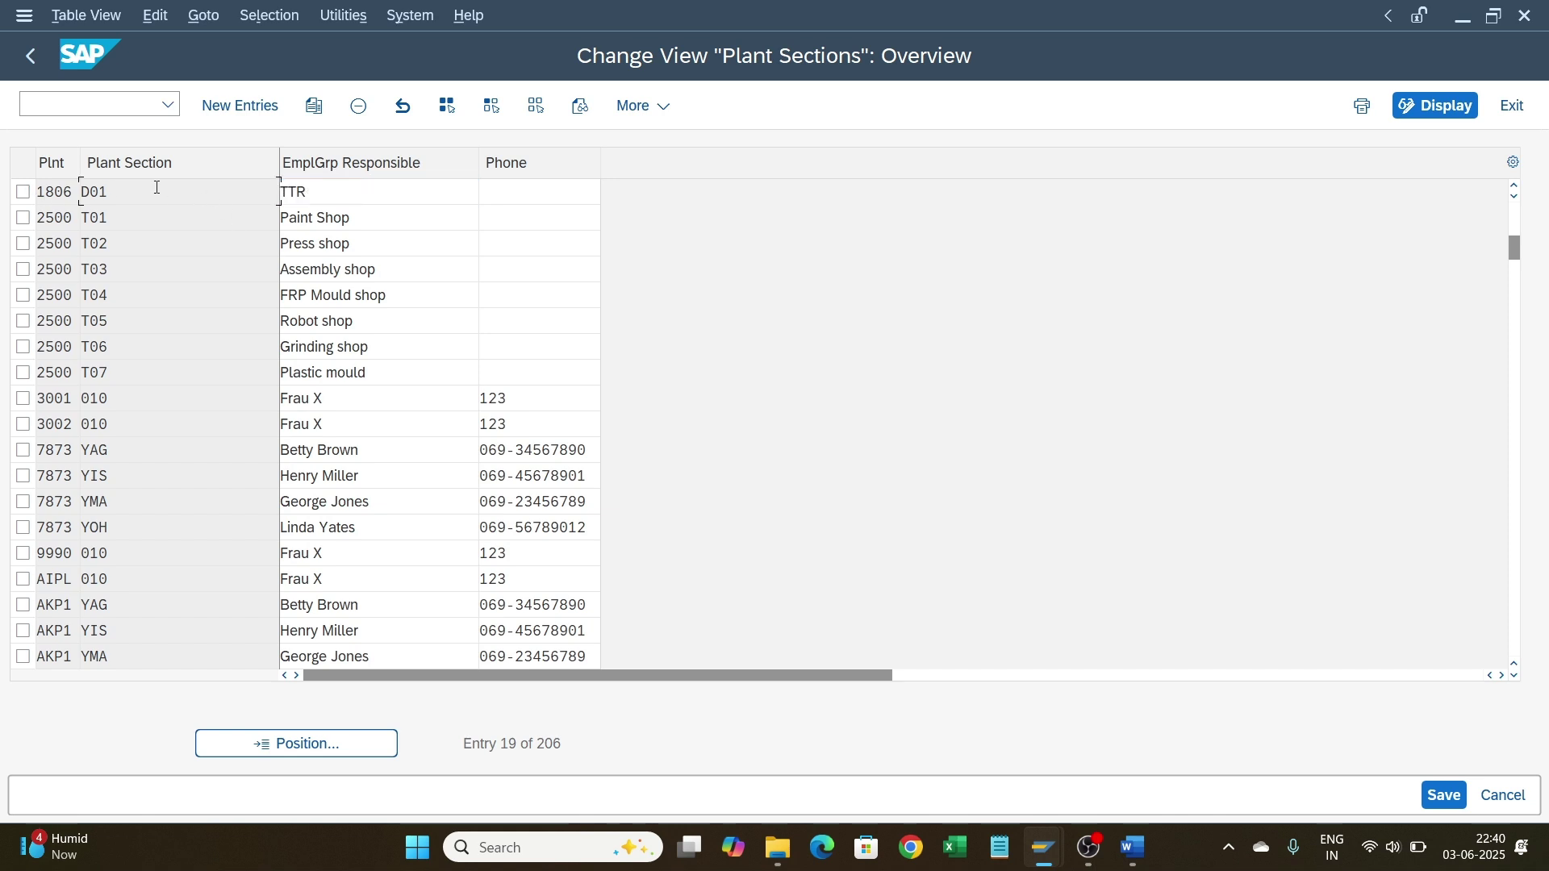
Step: Copy plant section D01 of plant 1806 as a new entry with plant section D02
left_click(22, 192)
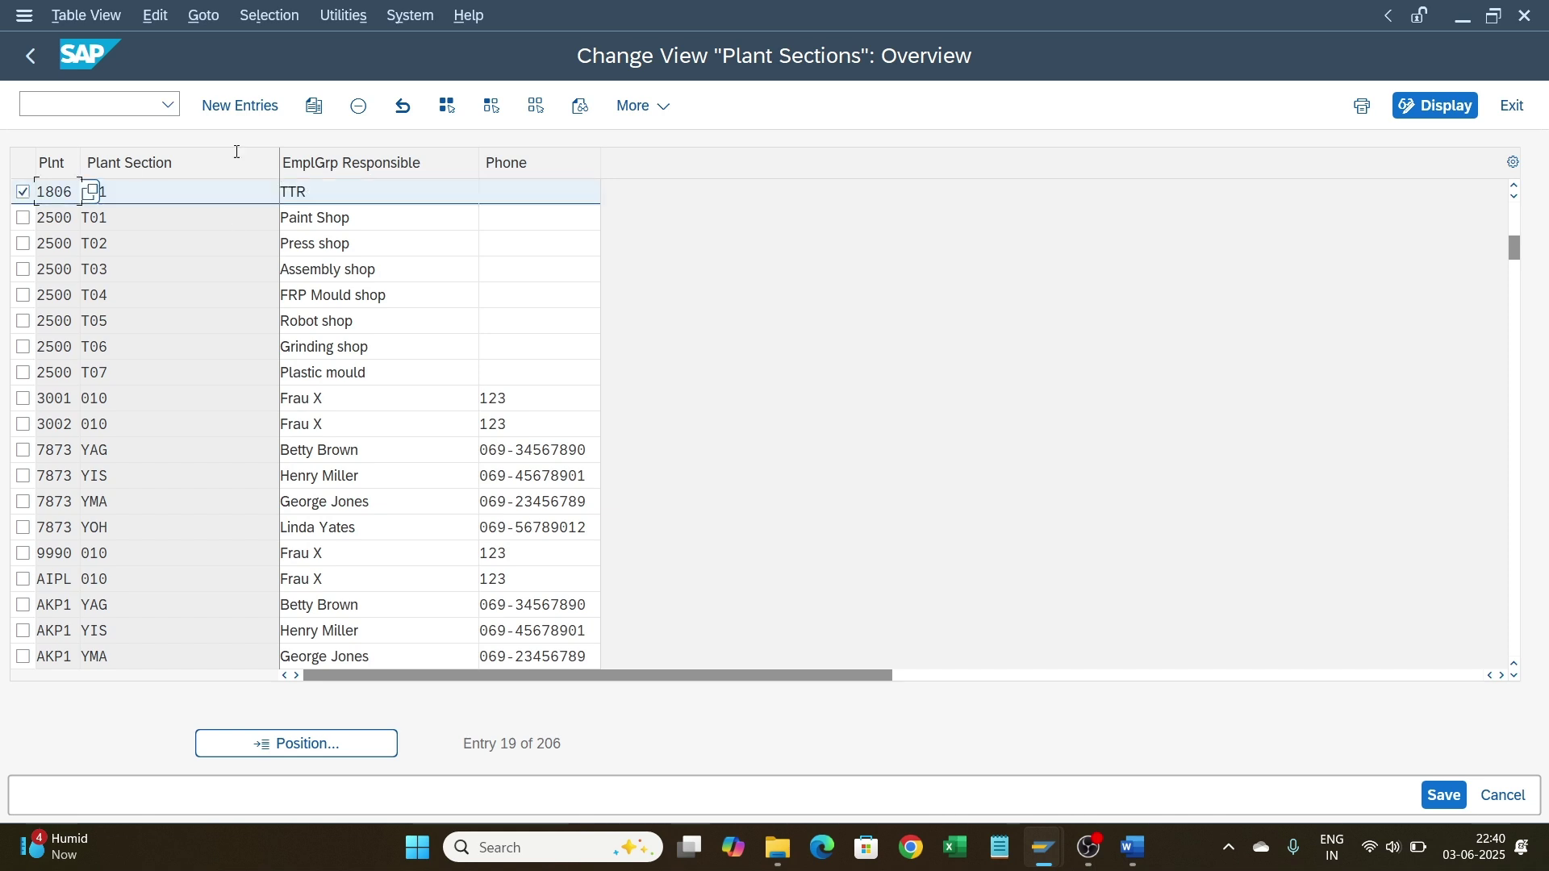
left_click(314, 106)
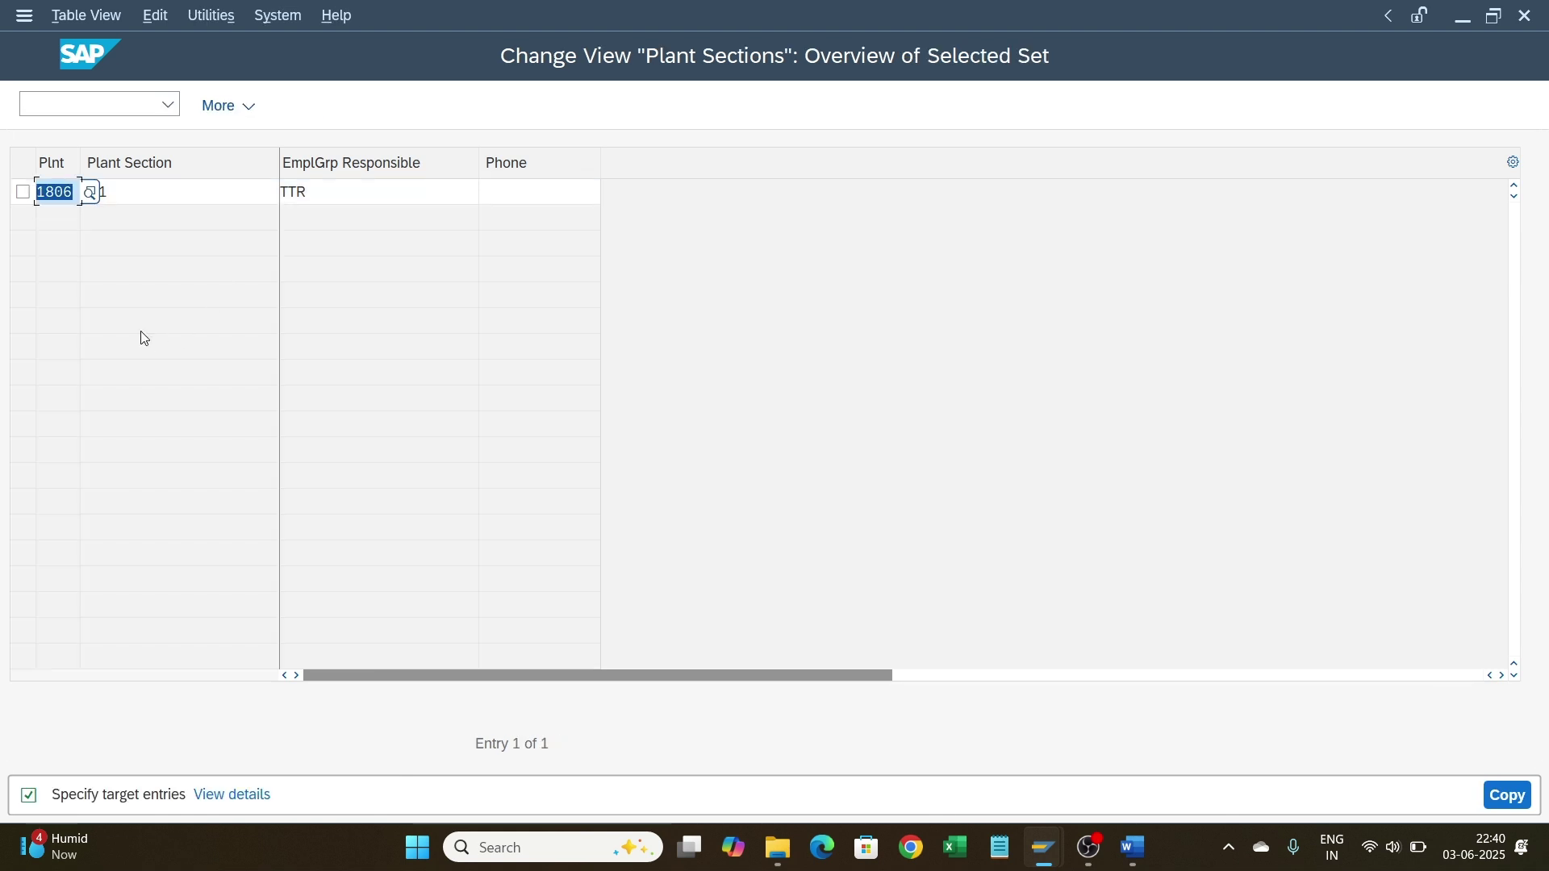
left_click(157, 192)
key("BackSpace")
type("2")
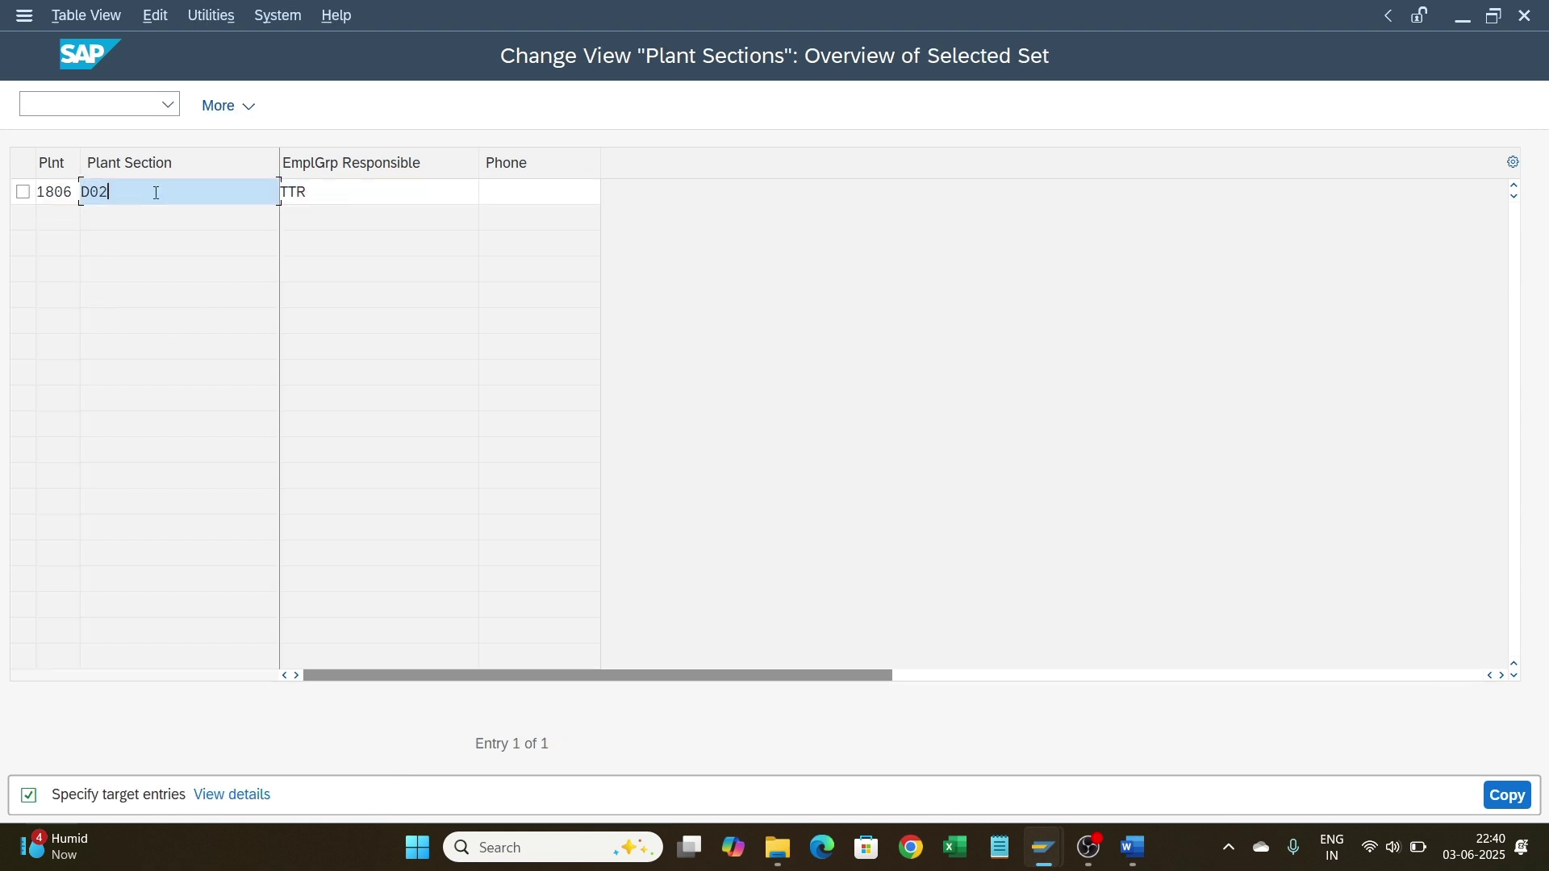
Step: Set the employee group responsible for section D02 to TTR Shop floor, complete the copy and save it
left_click(365, 194)
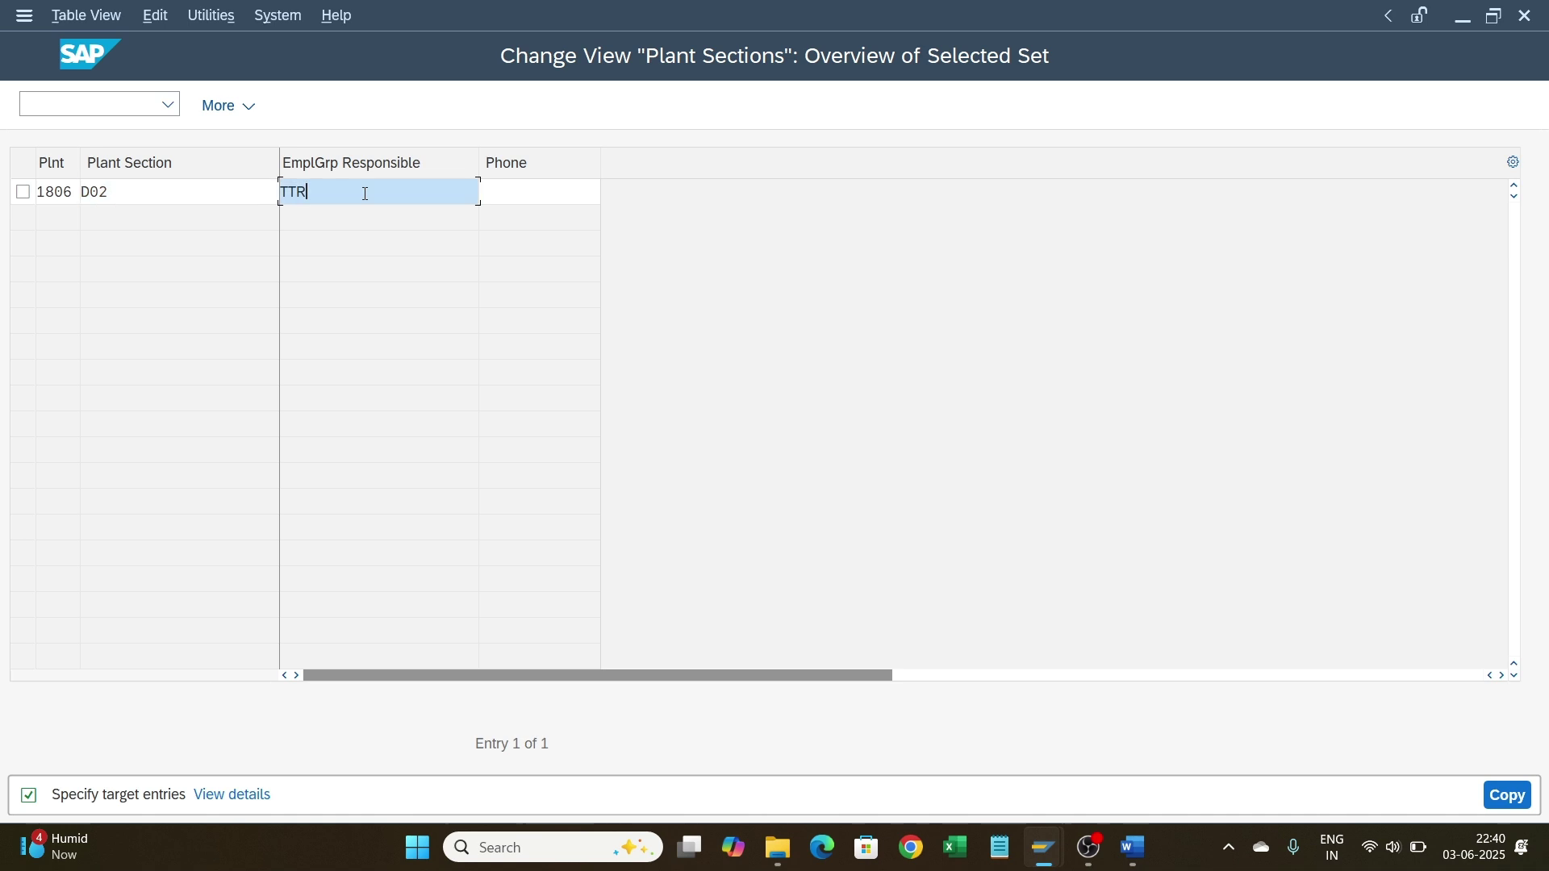
type("Shop ")
type("flo")
key("BackSpace")
type("loor")
key("Return")
key("ctrl+s")
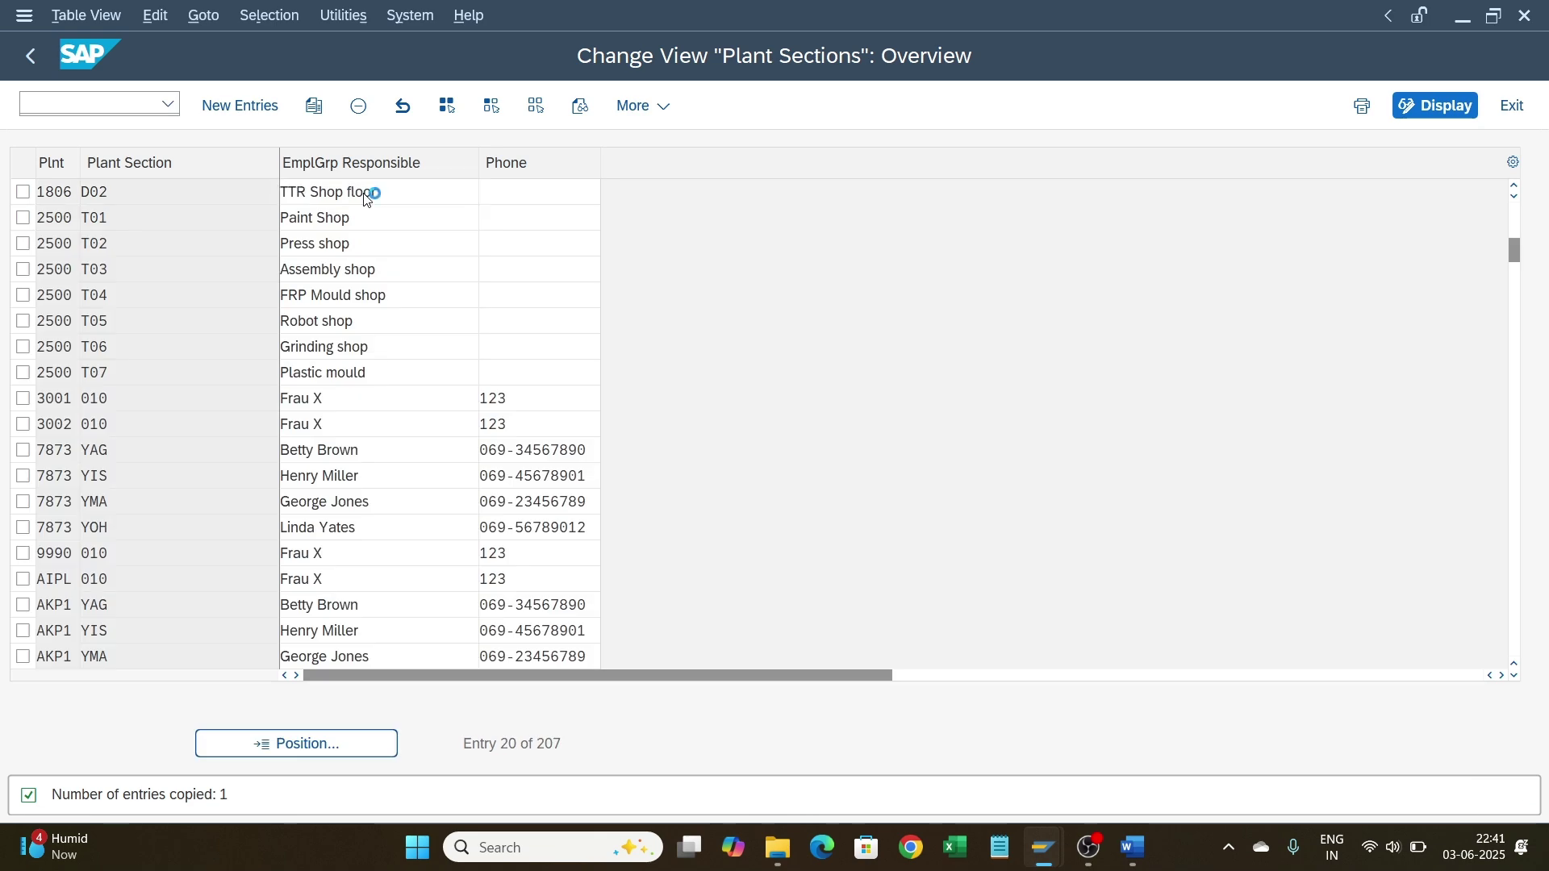
key("Return")
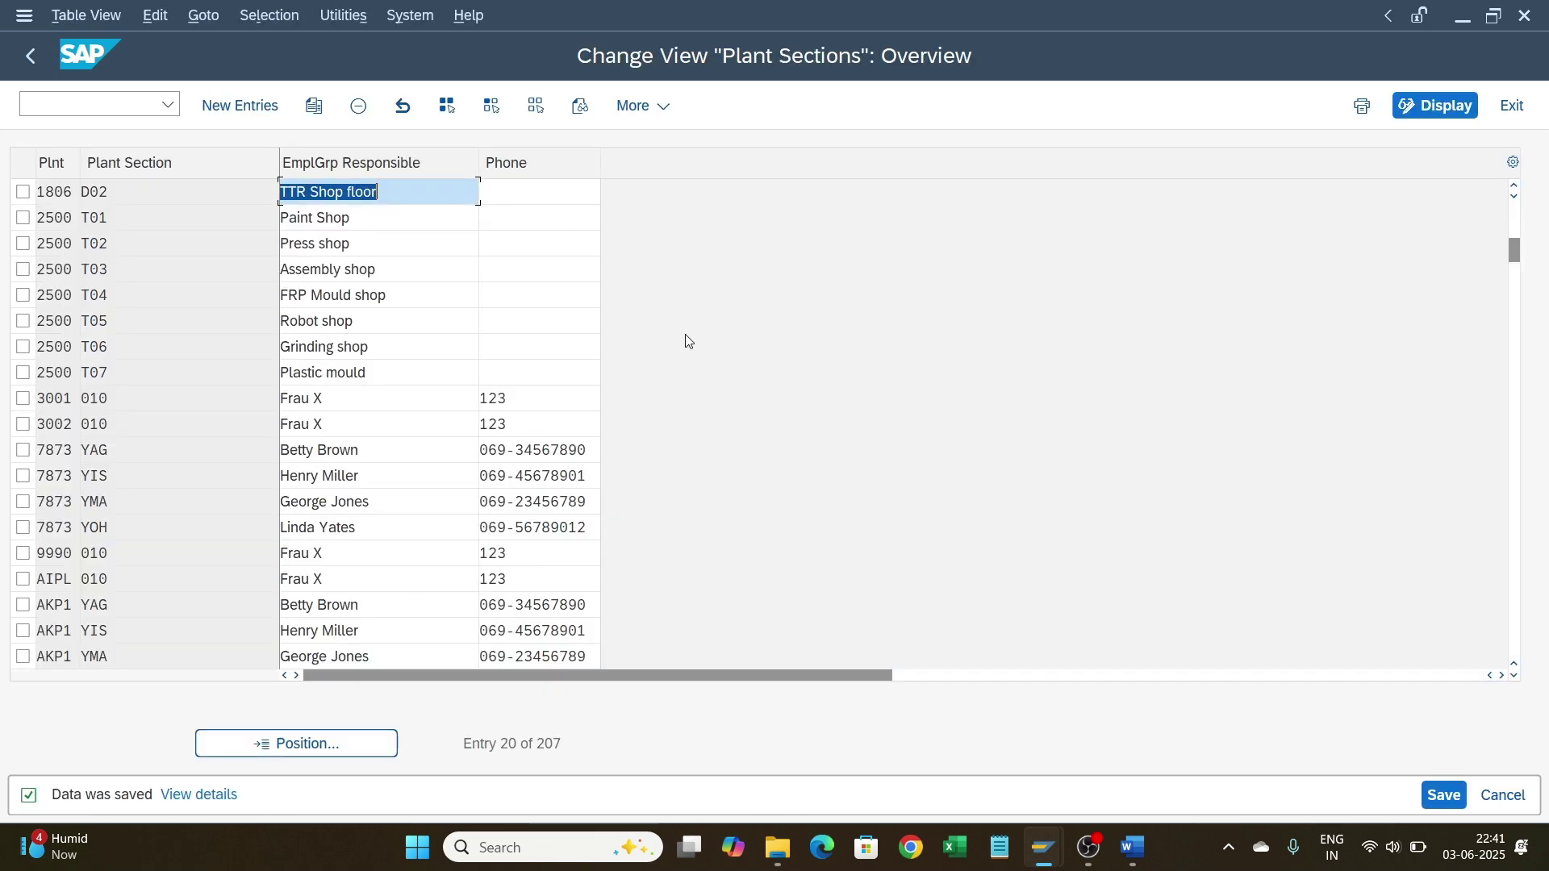
Step: Switch to the Display Equipment session and check the Plant Section value list for entry D02 of plant 1806
mouse_move(1045, 847)
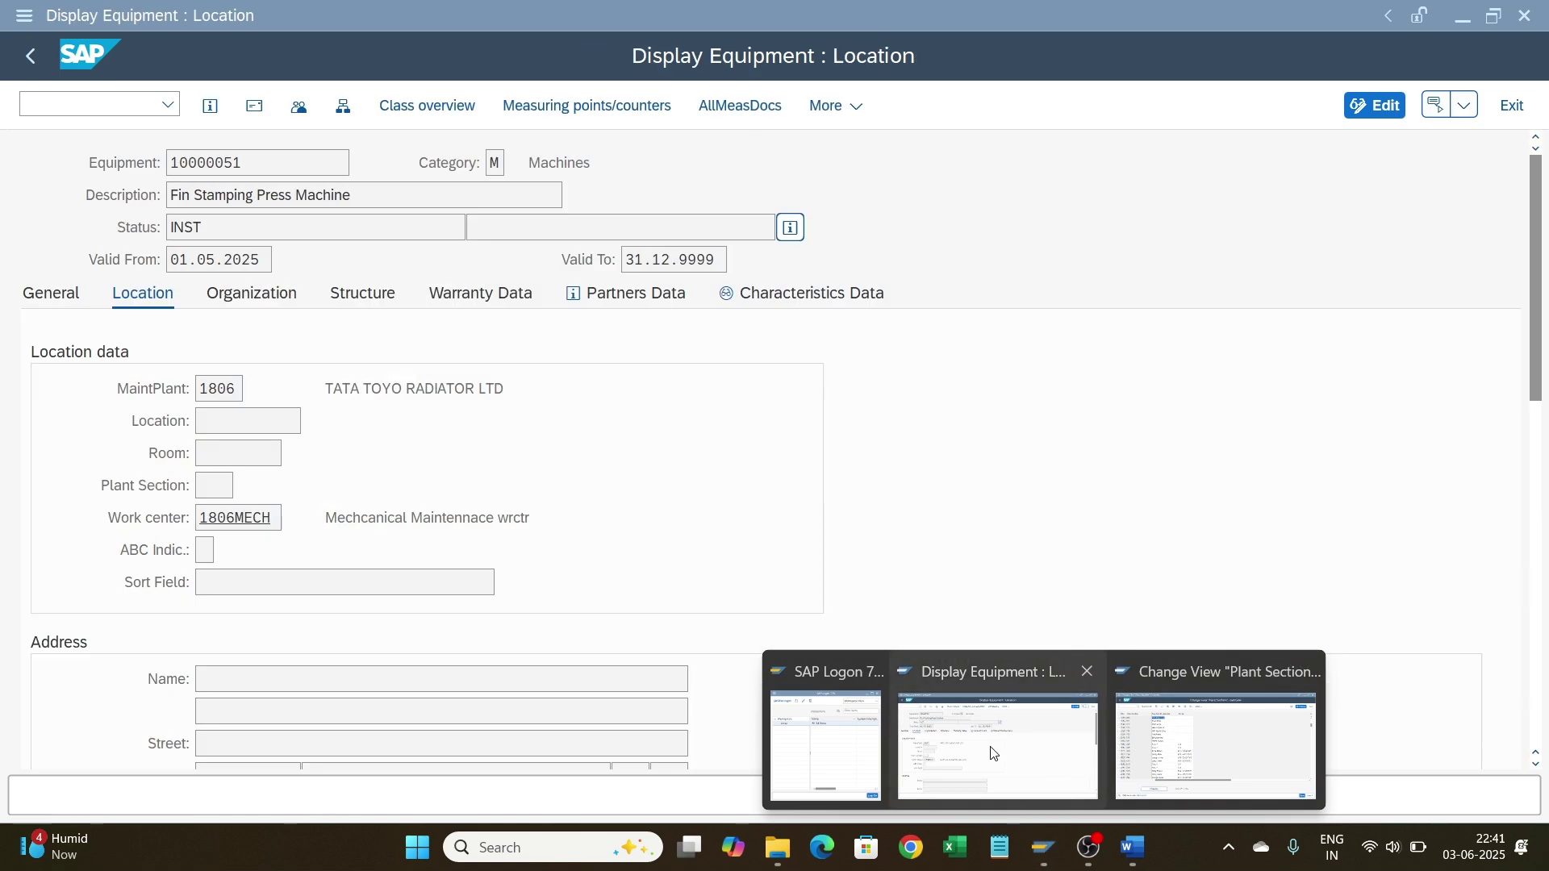
left_click(998, 754)
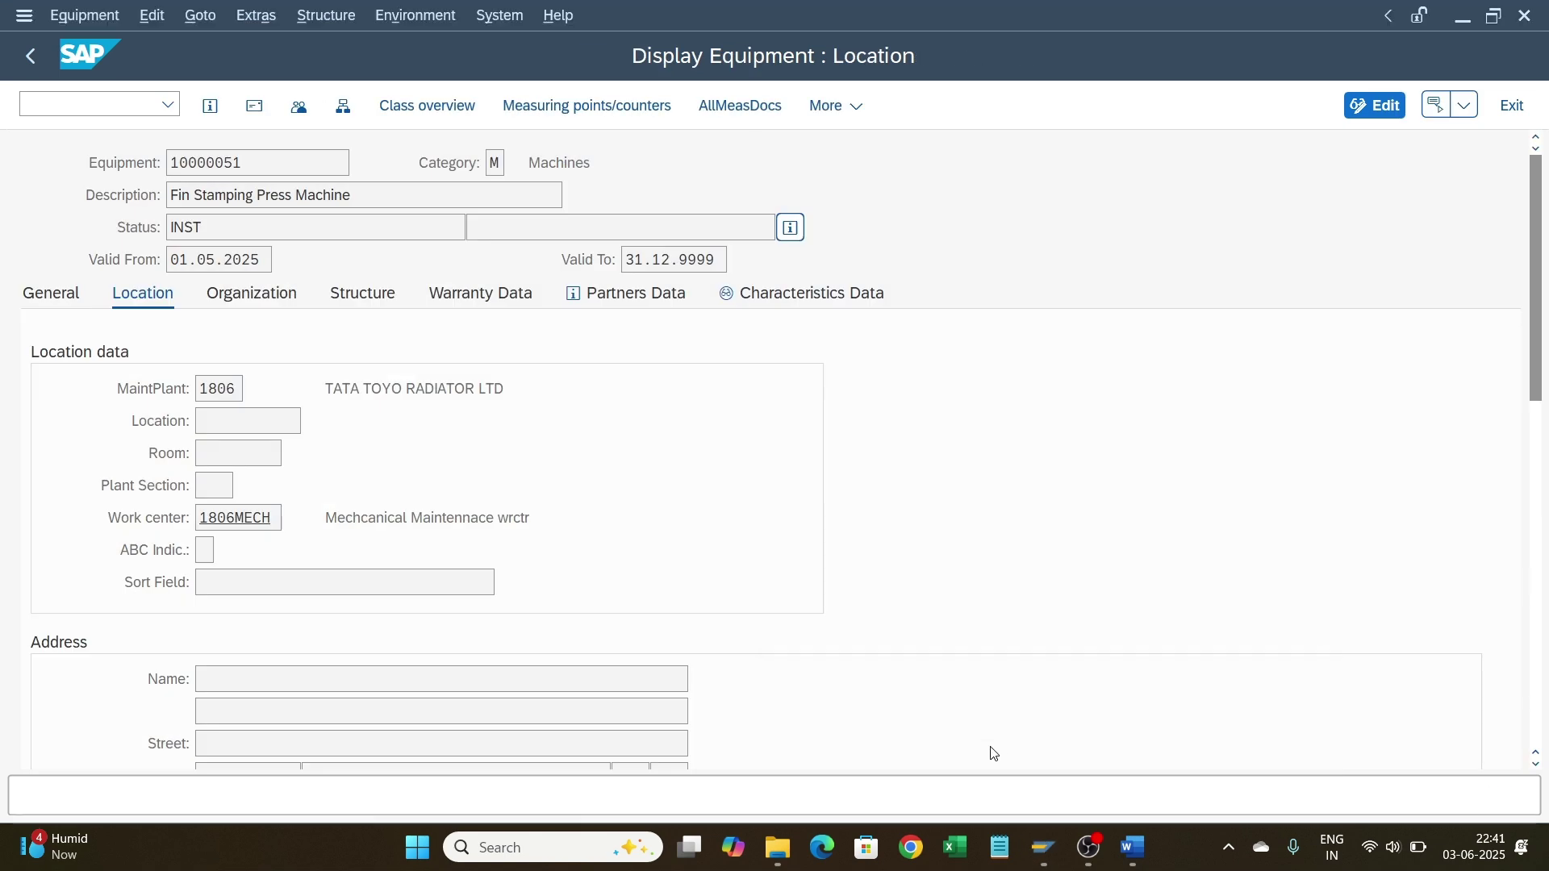
left_click(243, 485)
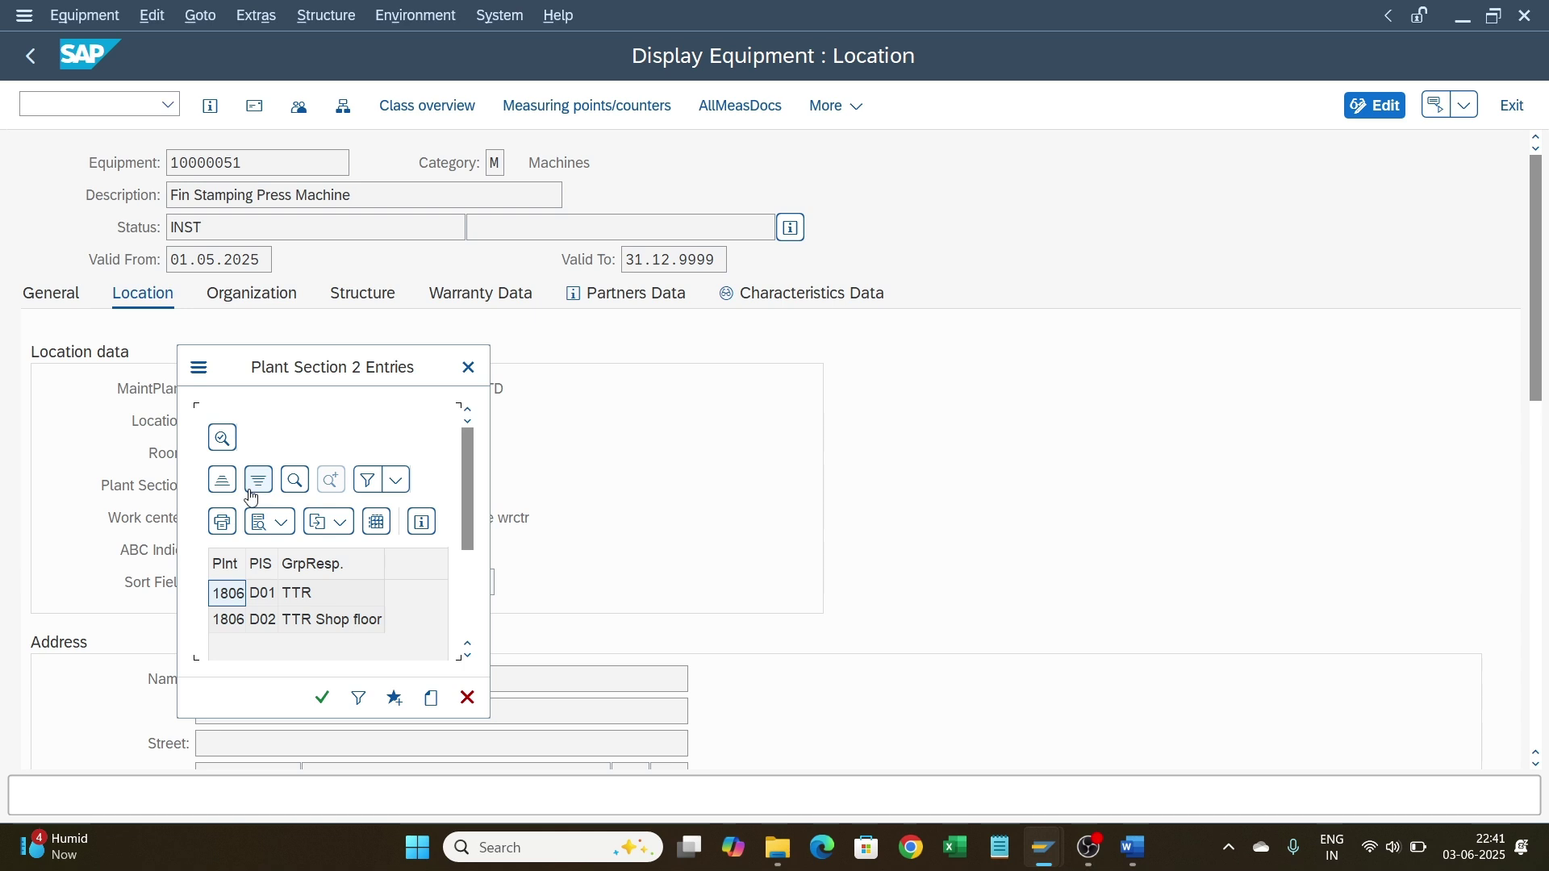
Step: Close the plant section value list, switch to the Word configuration document and look up the Define ABC Indicator path
left_click(320, 627)
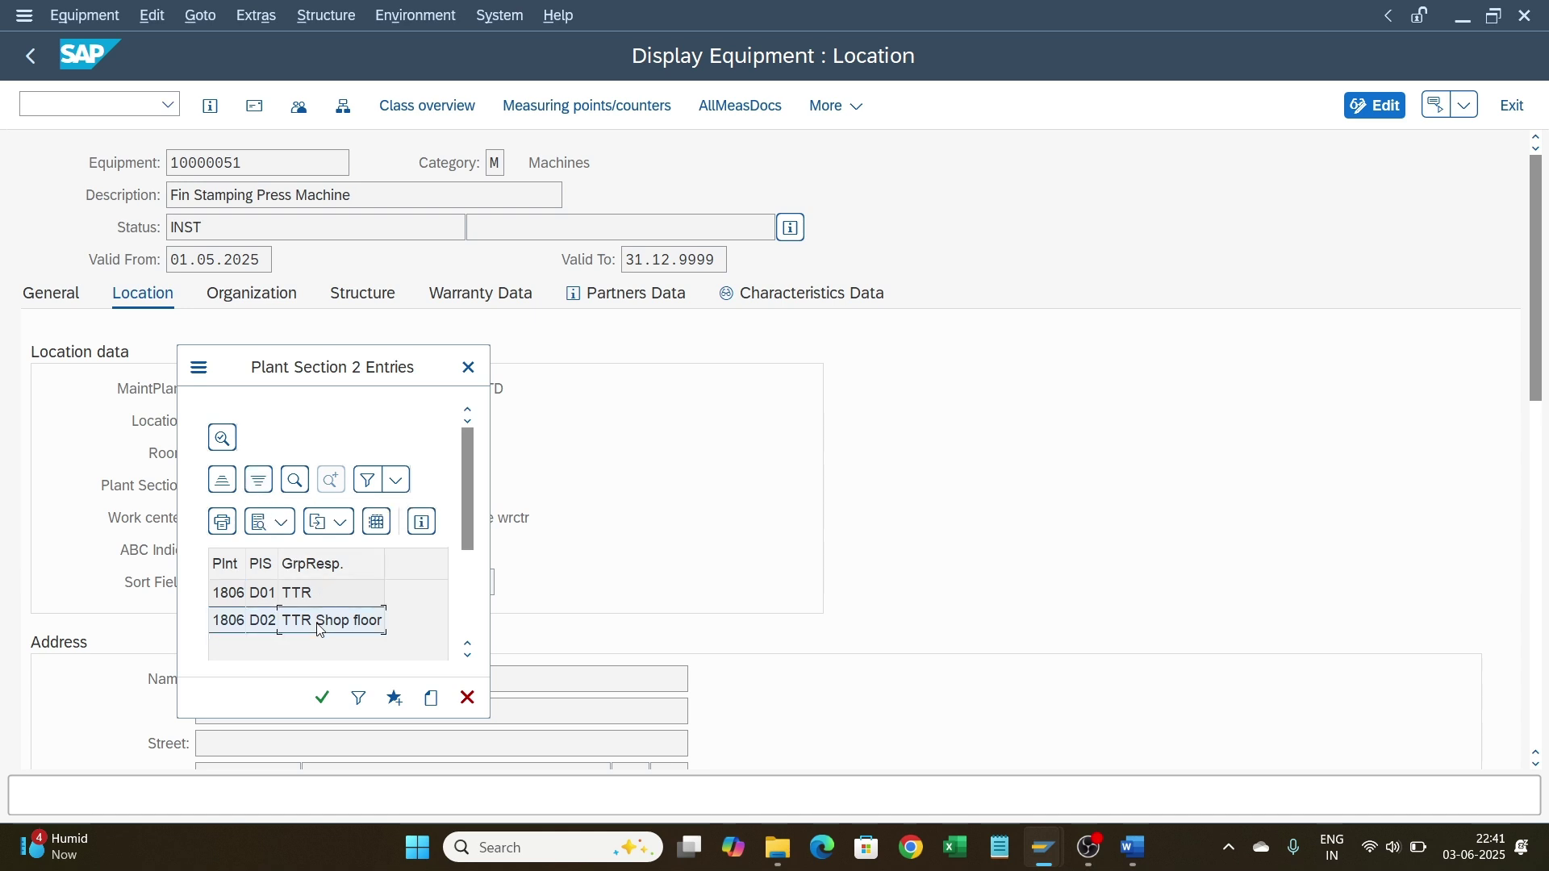
left_click(469, 370)
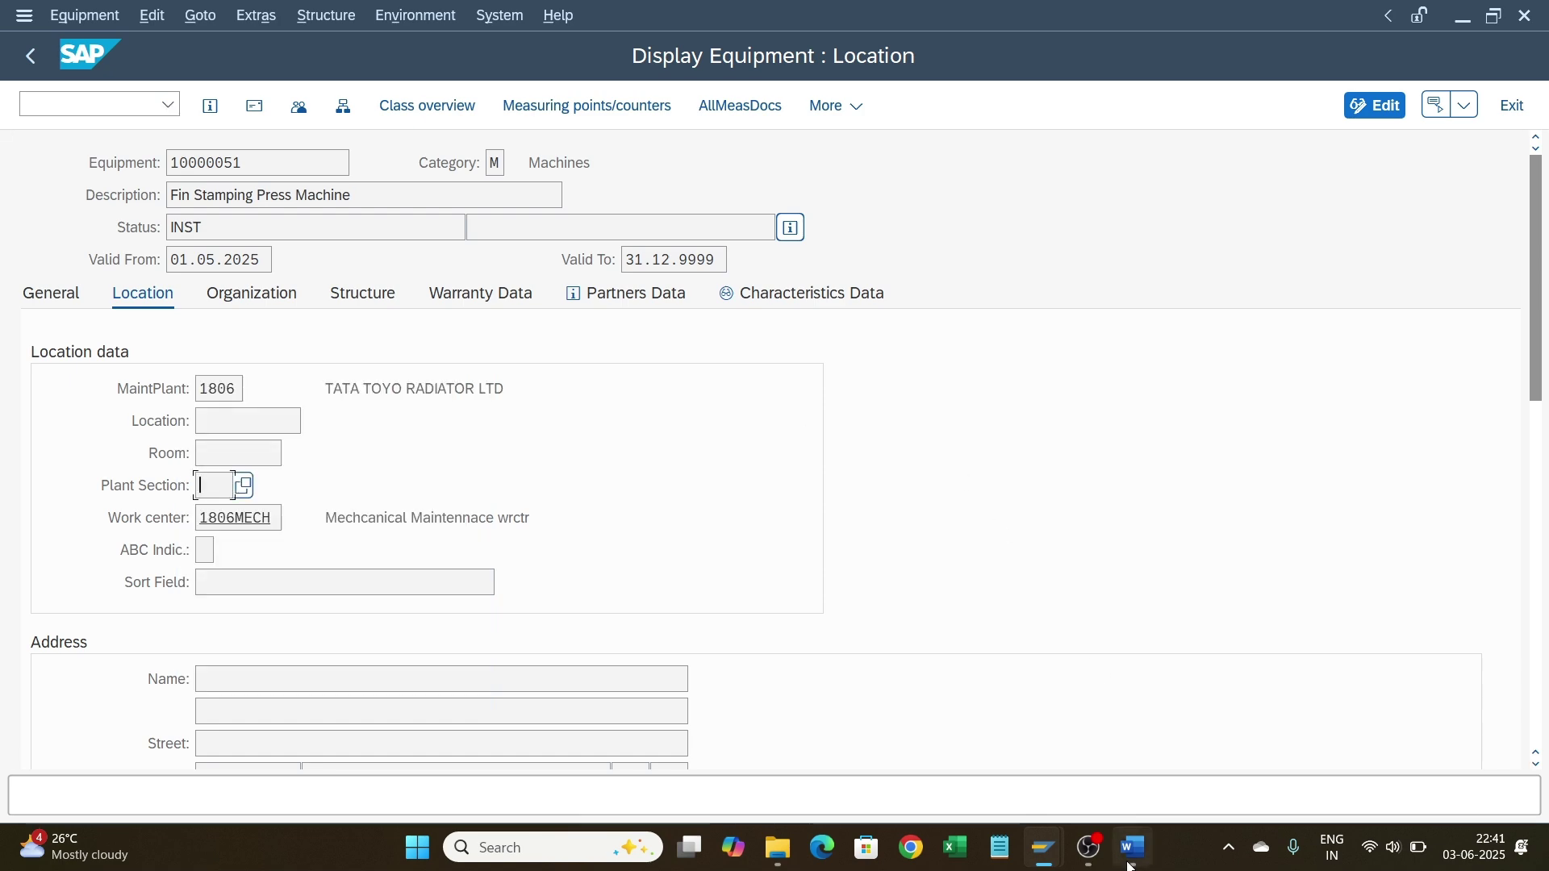
left_click(1132, 865)
scroll(865, 563, "down", 2)
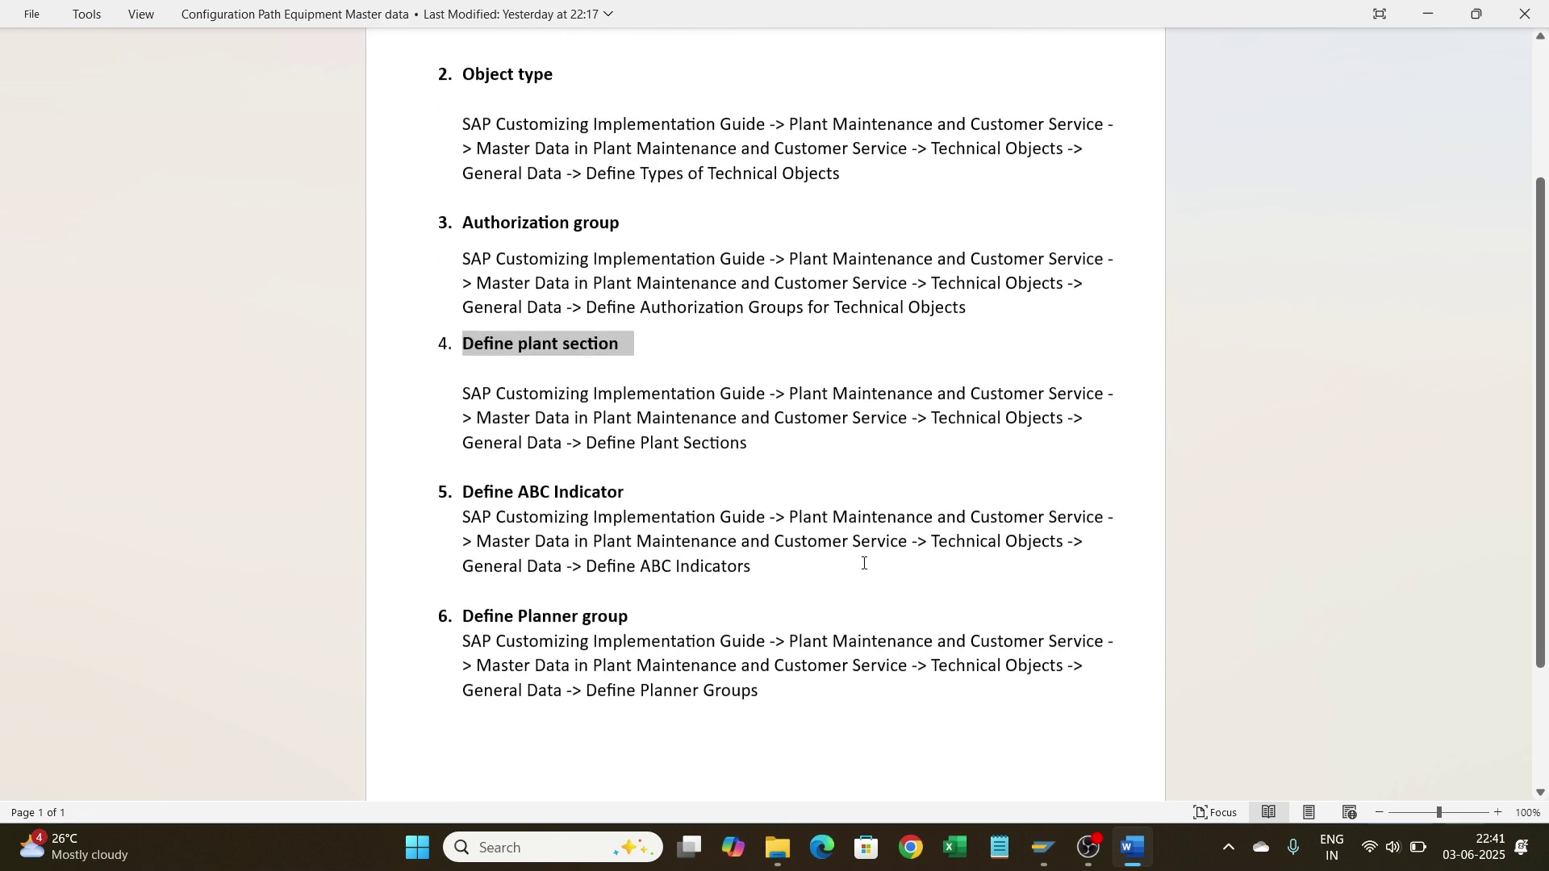
scroll(864, 564, "down", 1)
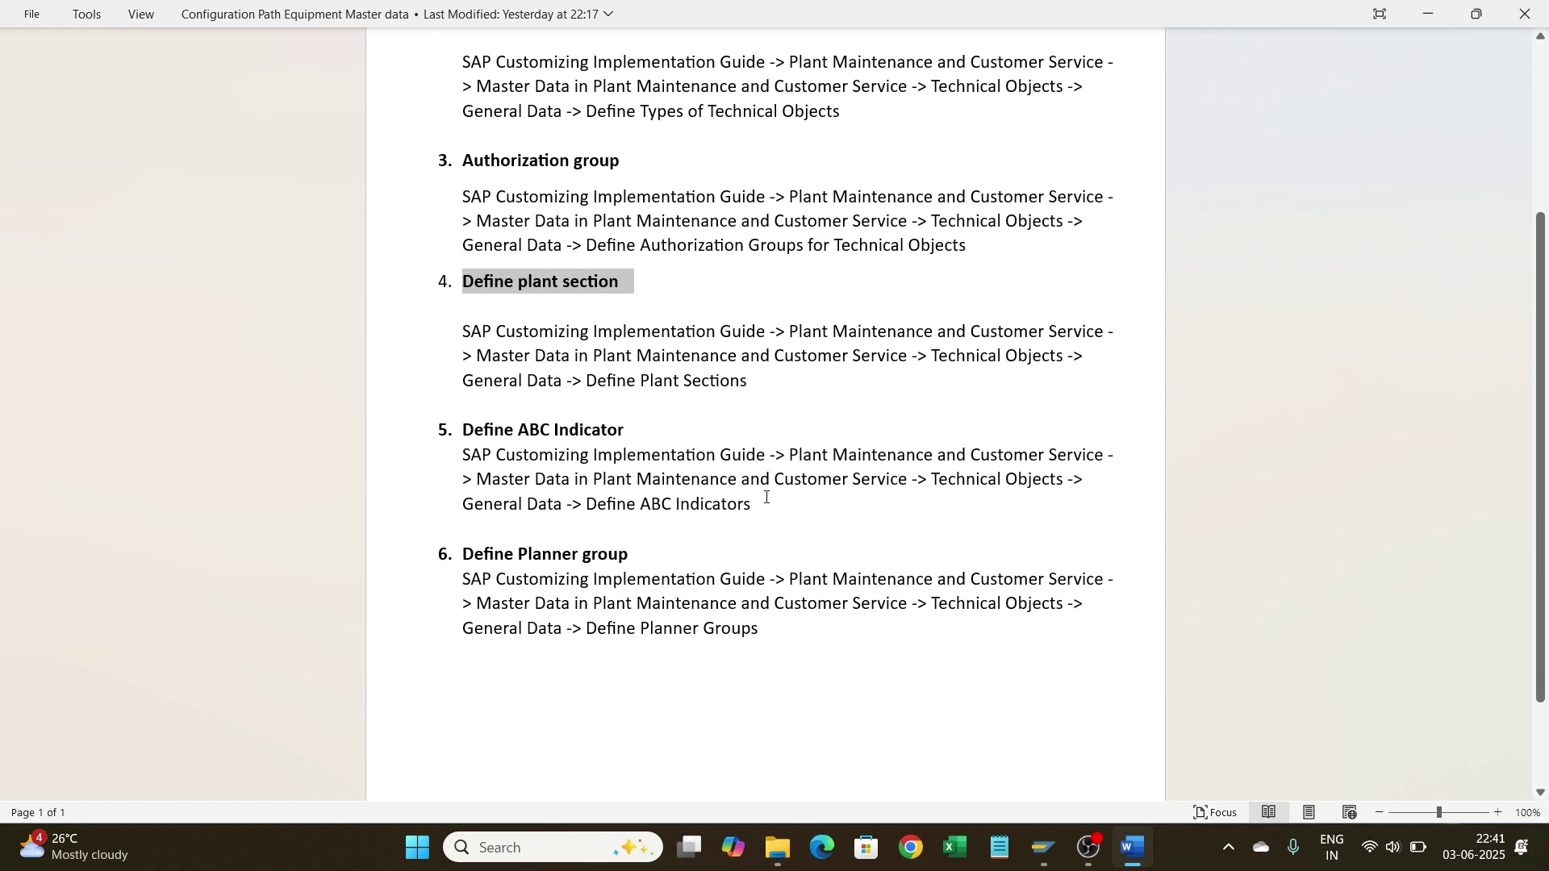
left_click_drag(767, 498, 511, 431)
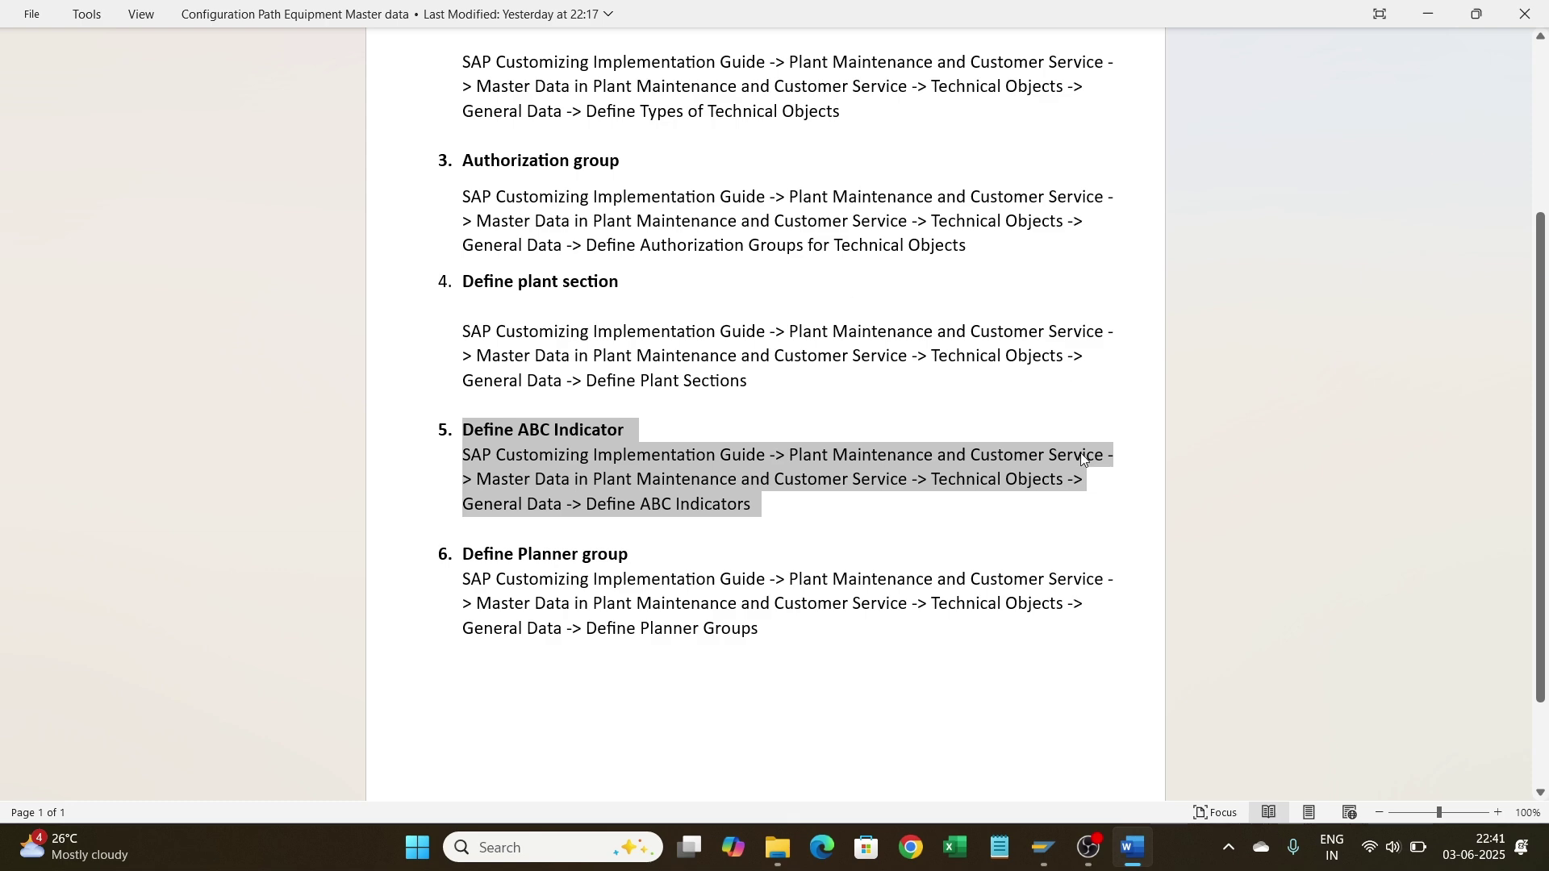
Step: Switch to the SAP Plant Sections session and return to the IMG structure
mouse_move(1041, 849)
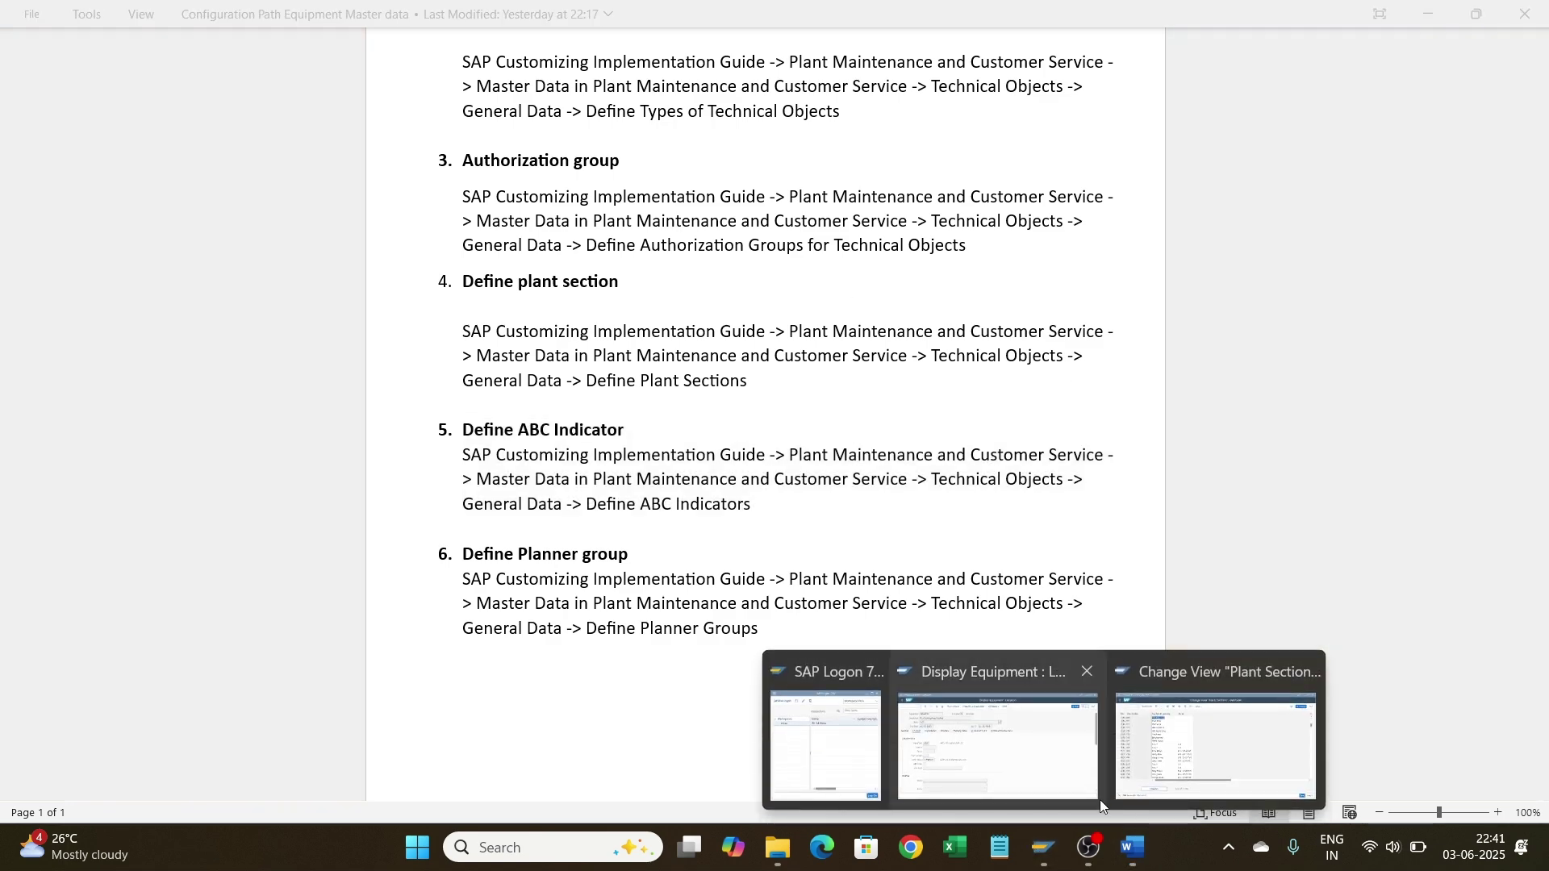
mouse_move(1000, 747)
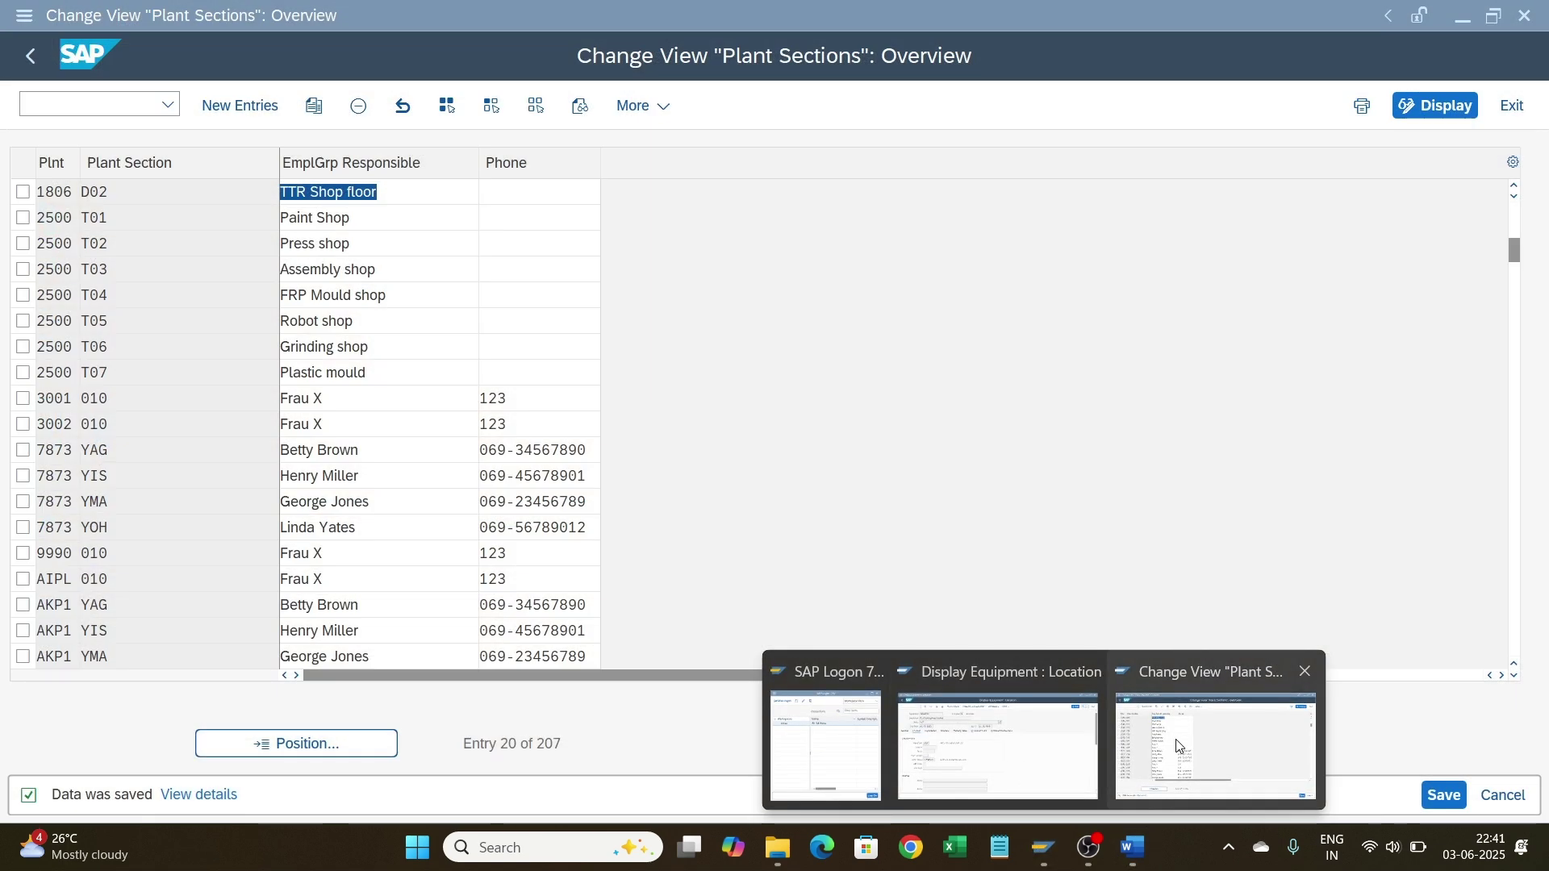
left_click(1179, 746)
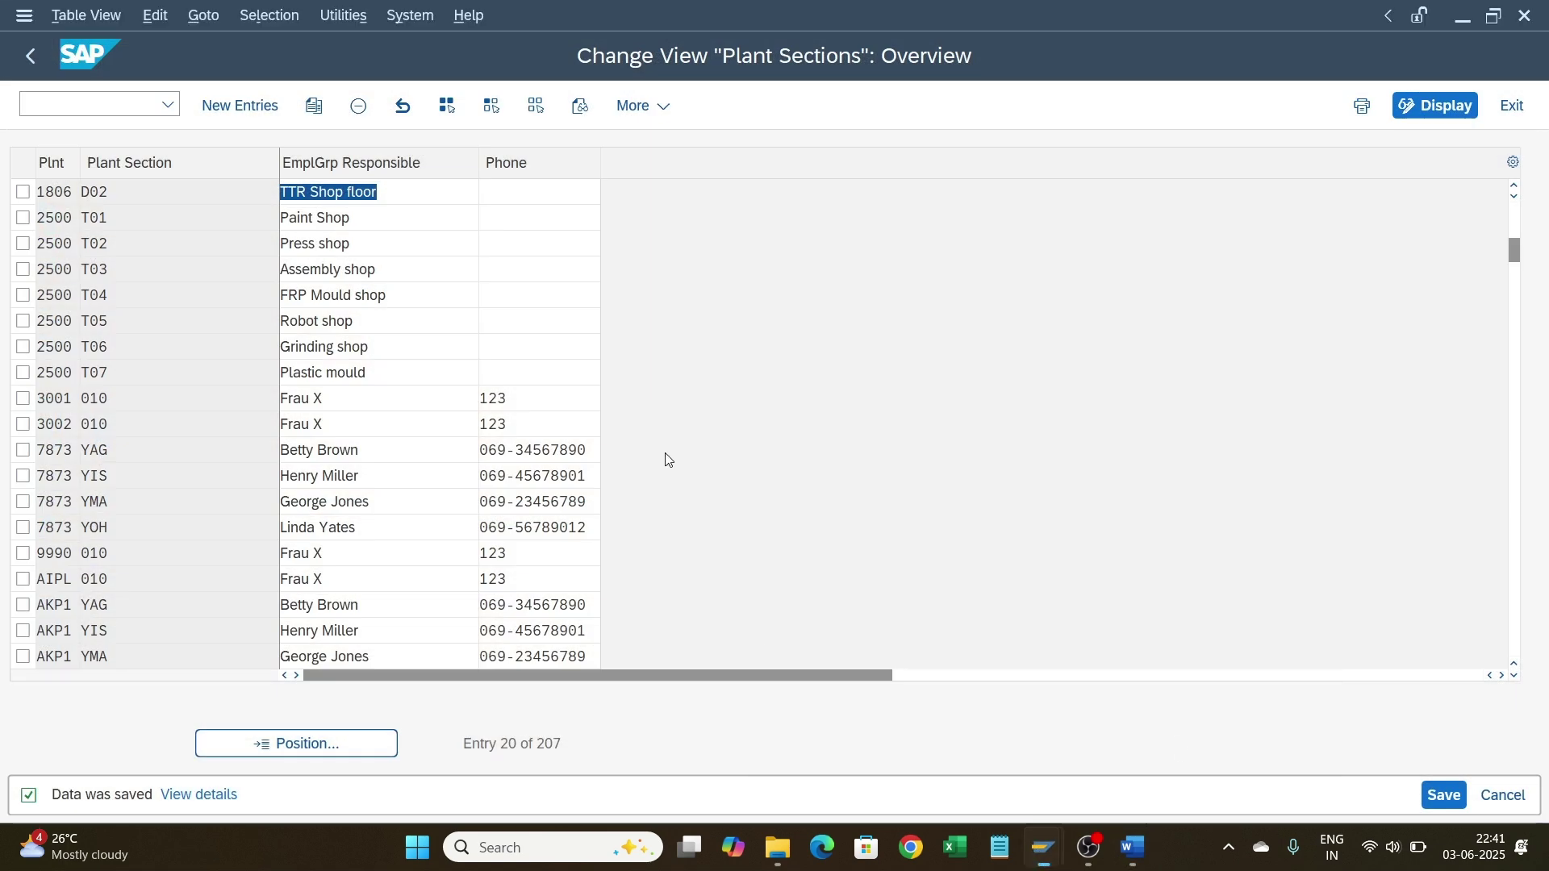
left_click(27, 45)
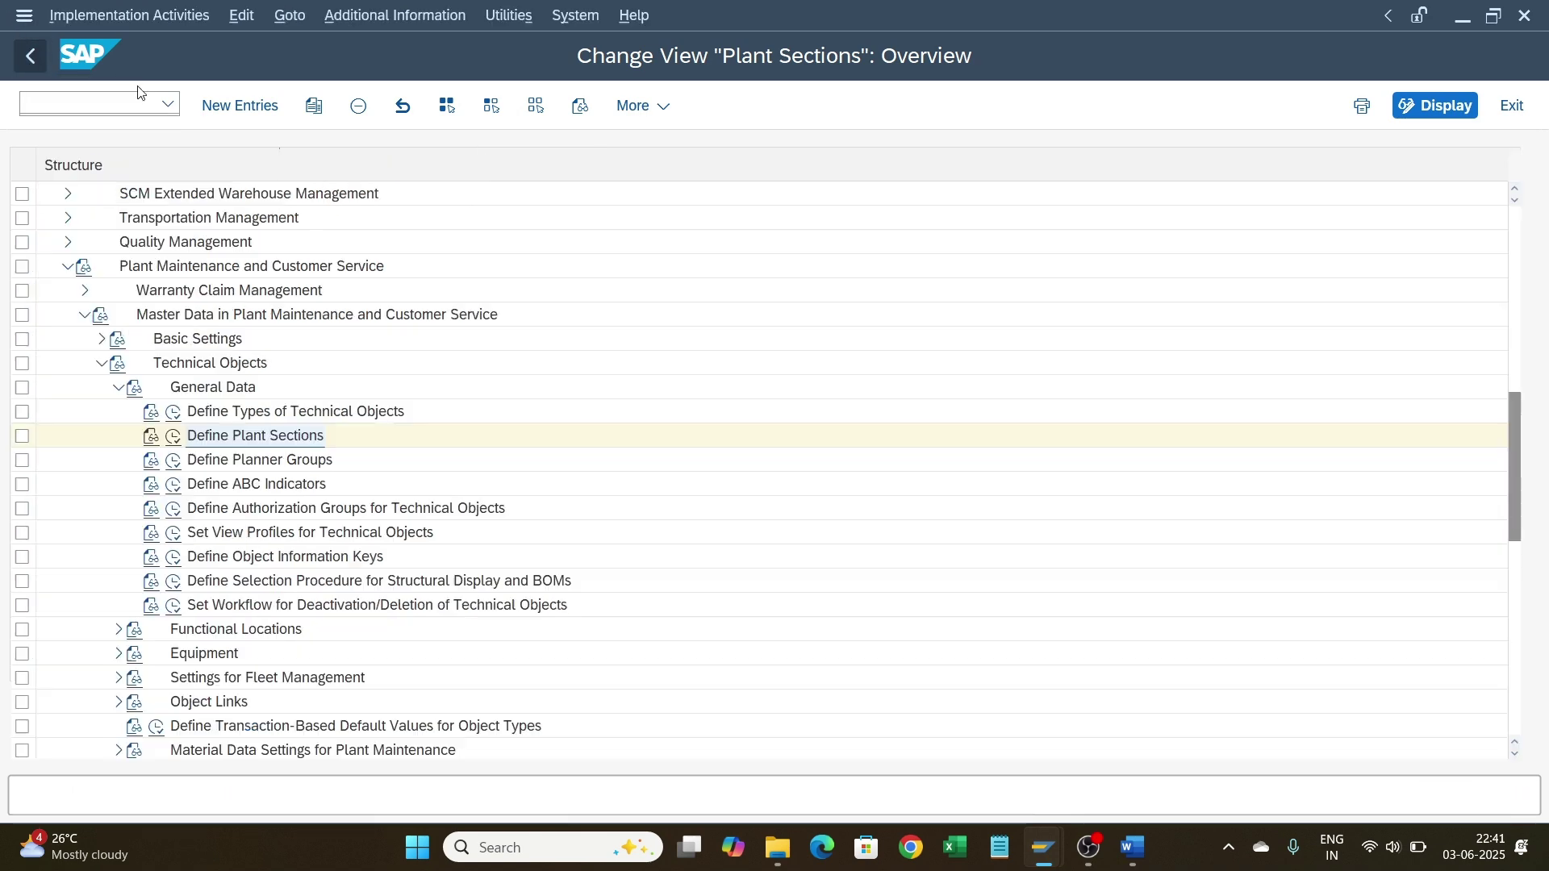
Step: Switch to the Display Equipment session, review the ABC indicator value list in the location data and close it
left_click(1044, 849)
left_click(957, 779)
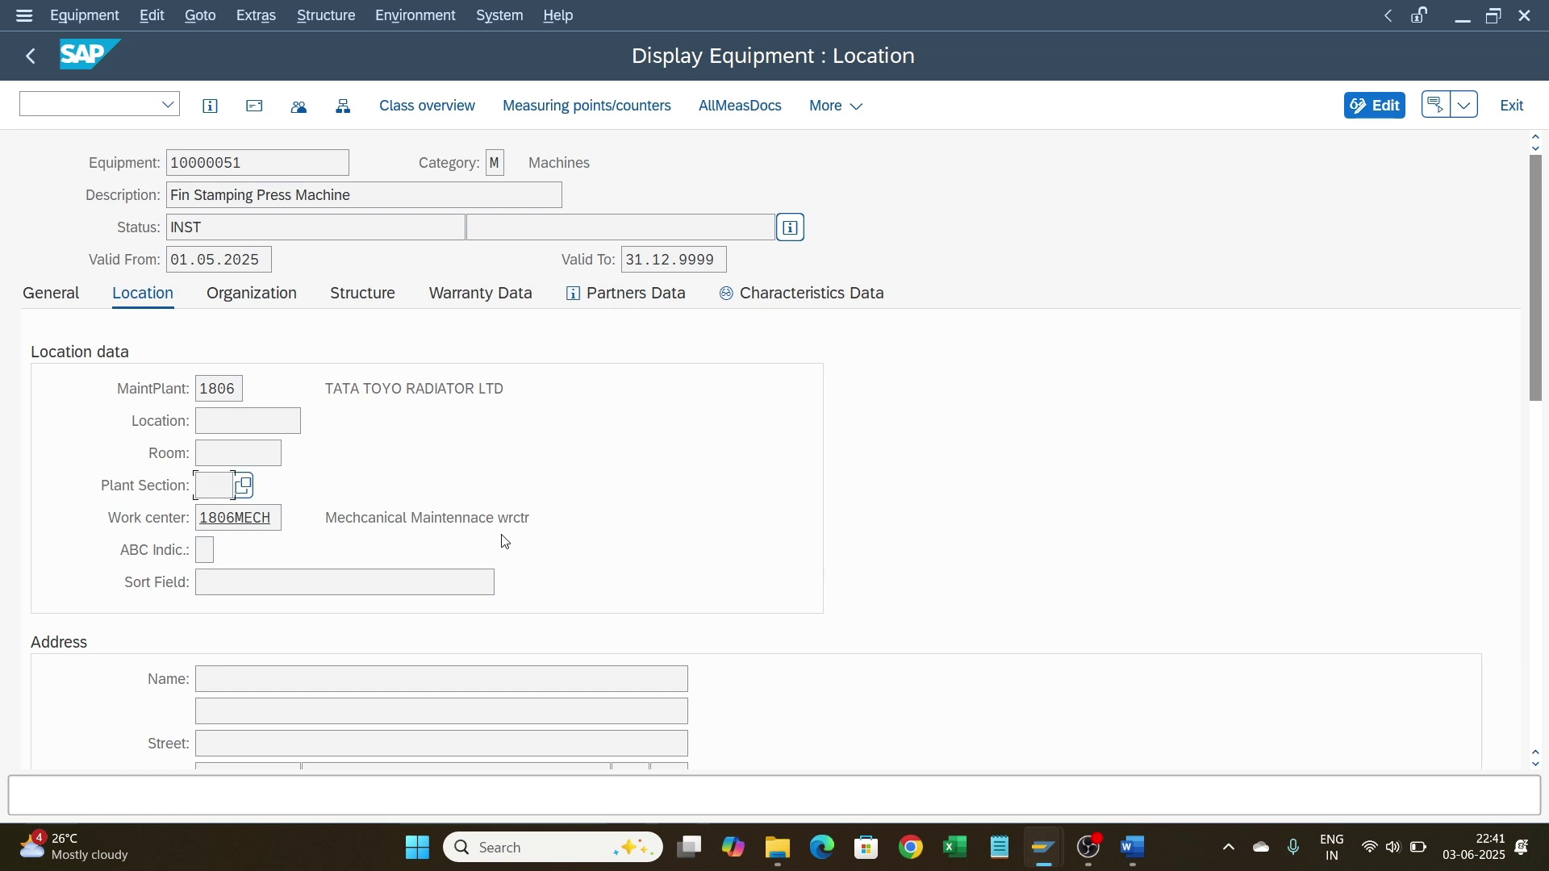
left_click(206, 550)
left_click(225, 550)
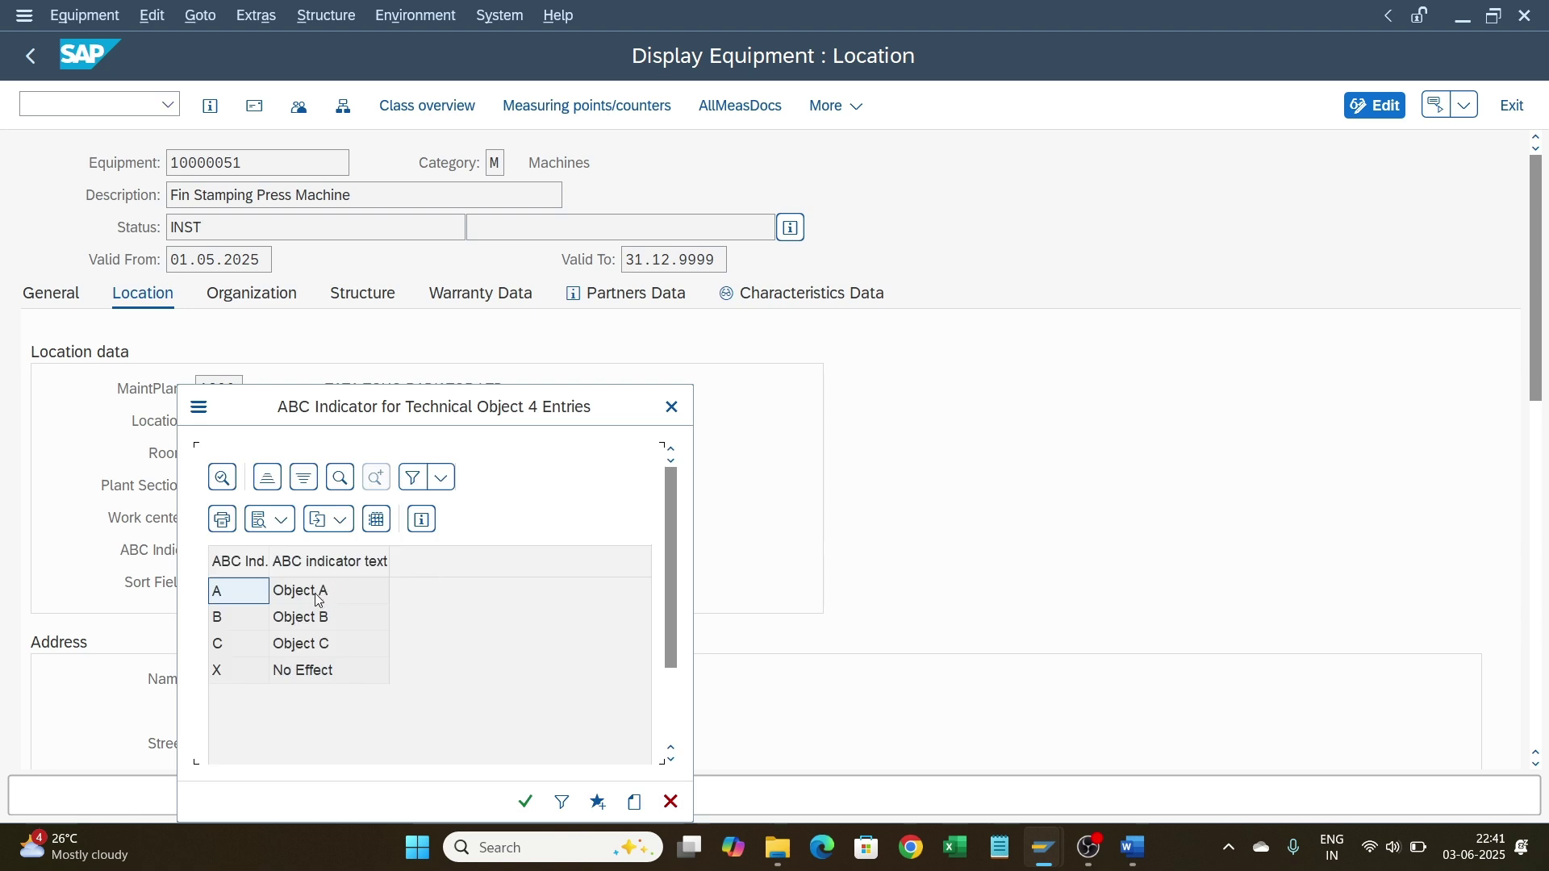
left_click(668, 412)
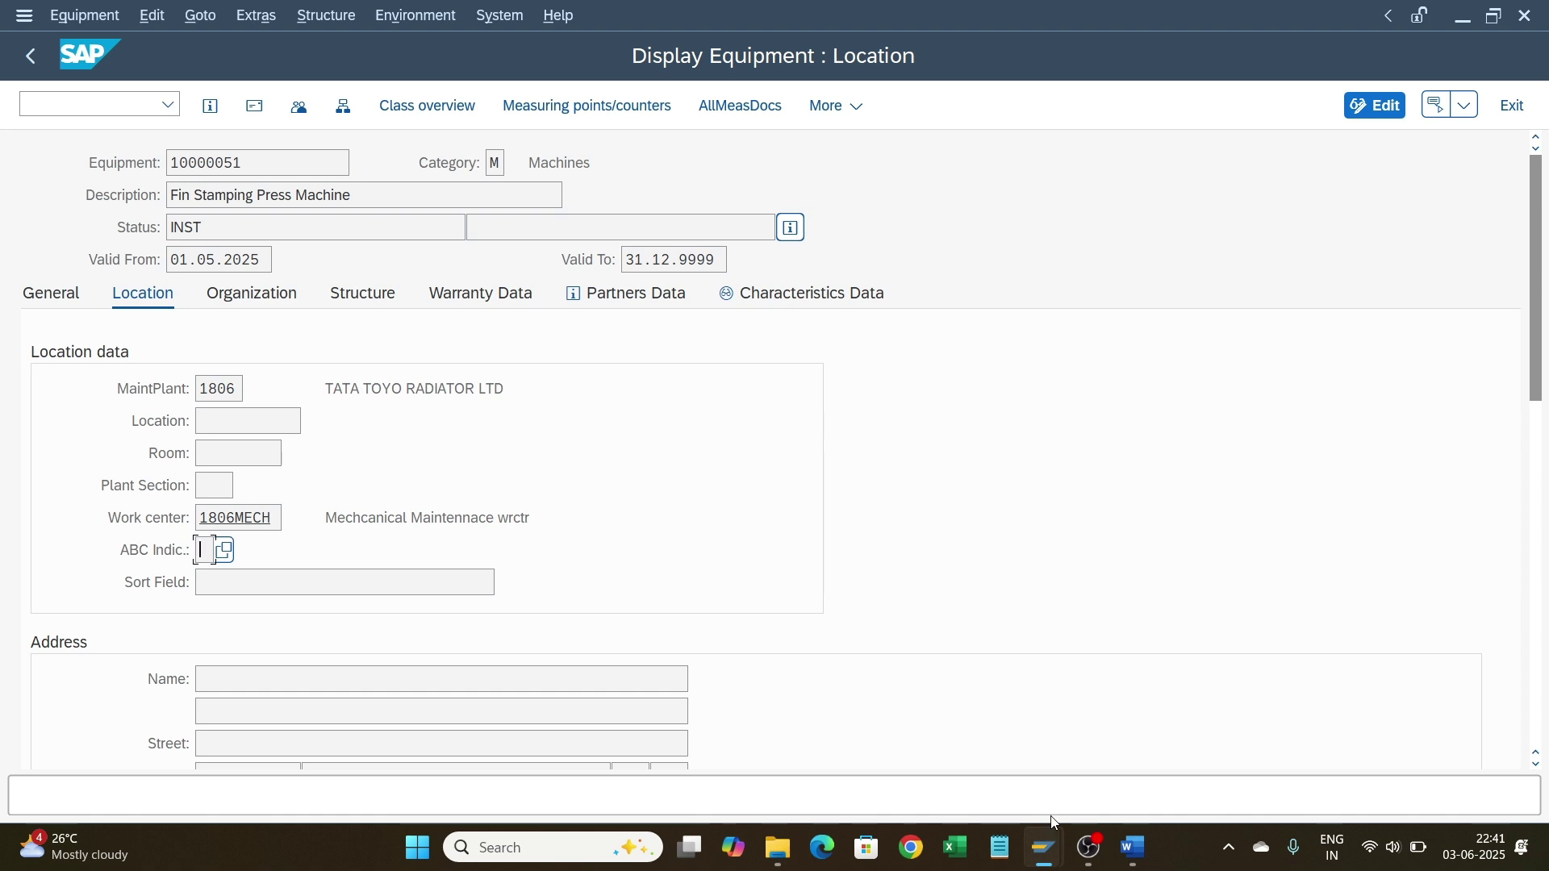
Step: Switch to the Display IMG session and open the Define ABC Indicators activity under General Data
mouse_move(1038, 861)
left_click(1194, 755)
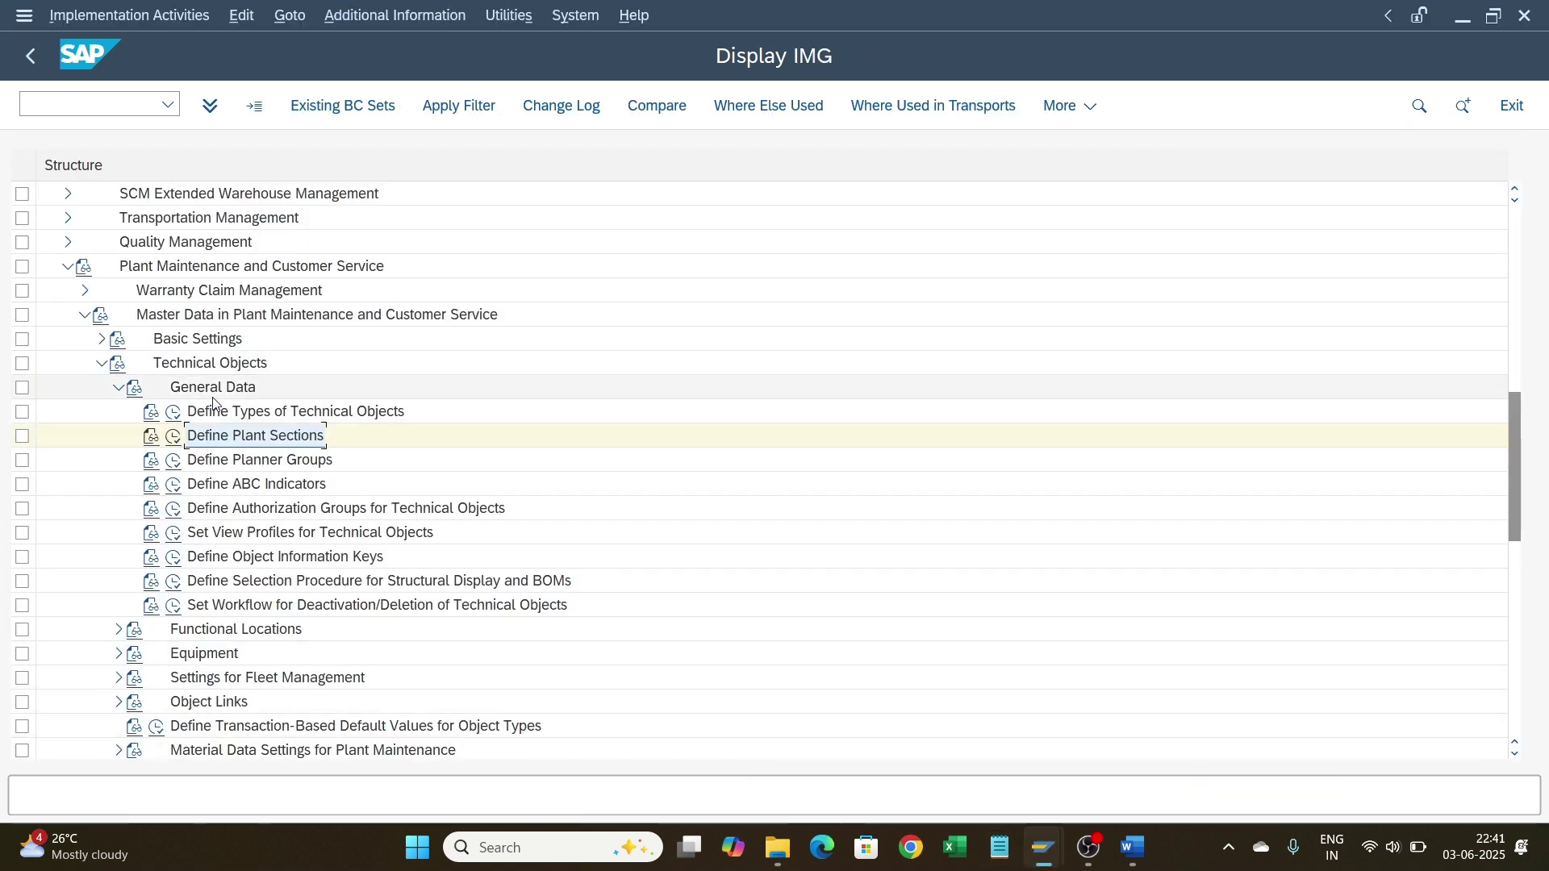
left_click(240, 483)
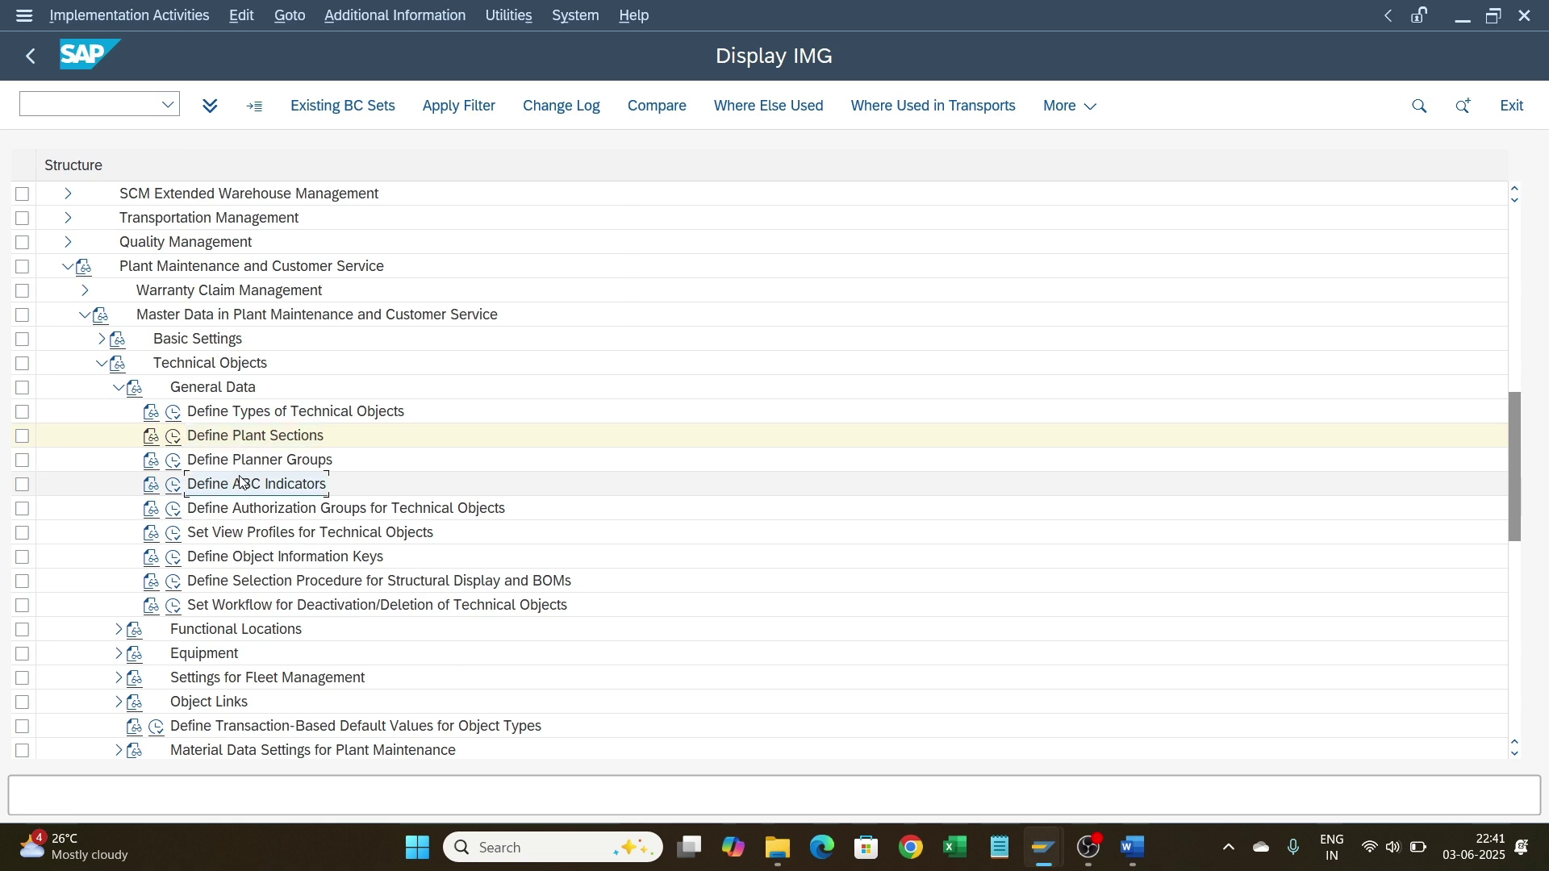
left_click(175, 487)
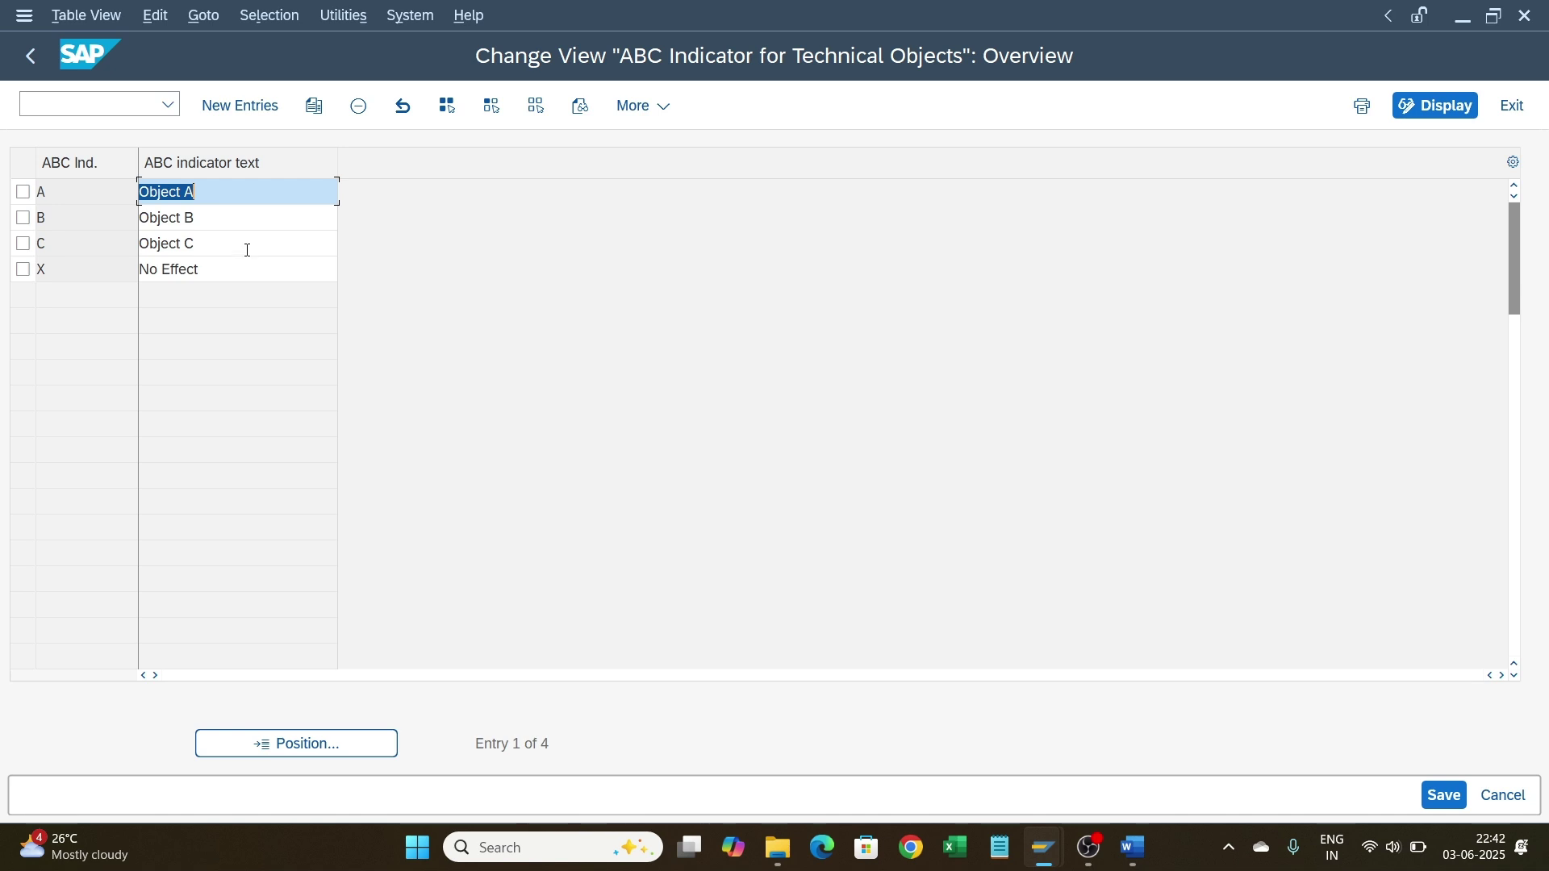
Step: Set the text of ABC indicator A to High Critical
left_click(234, 245)
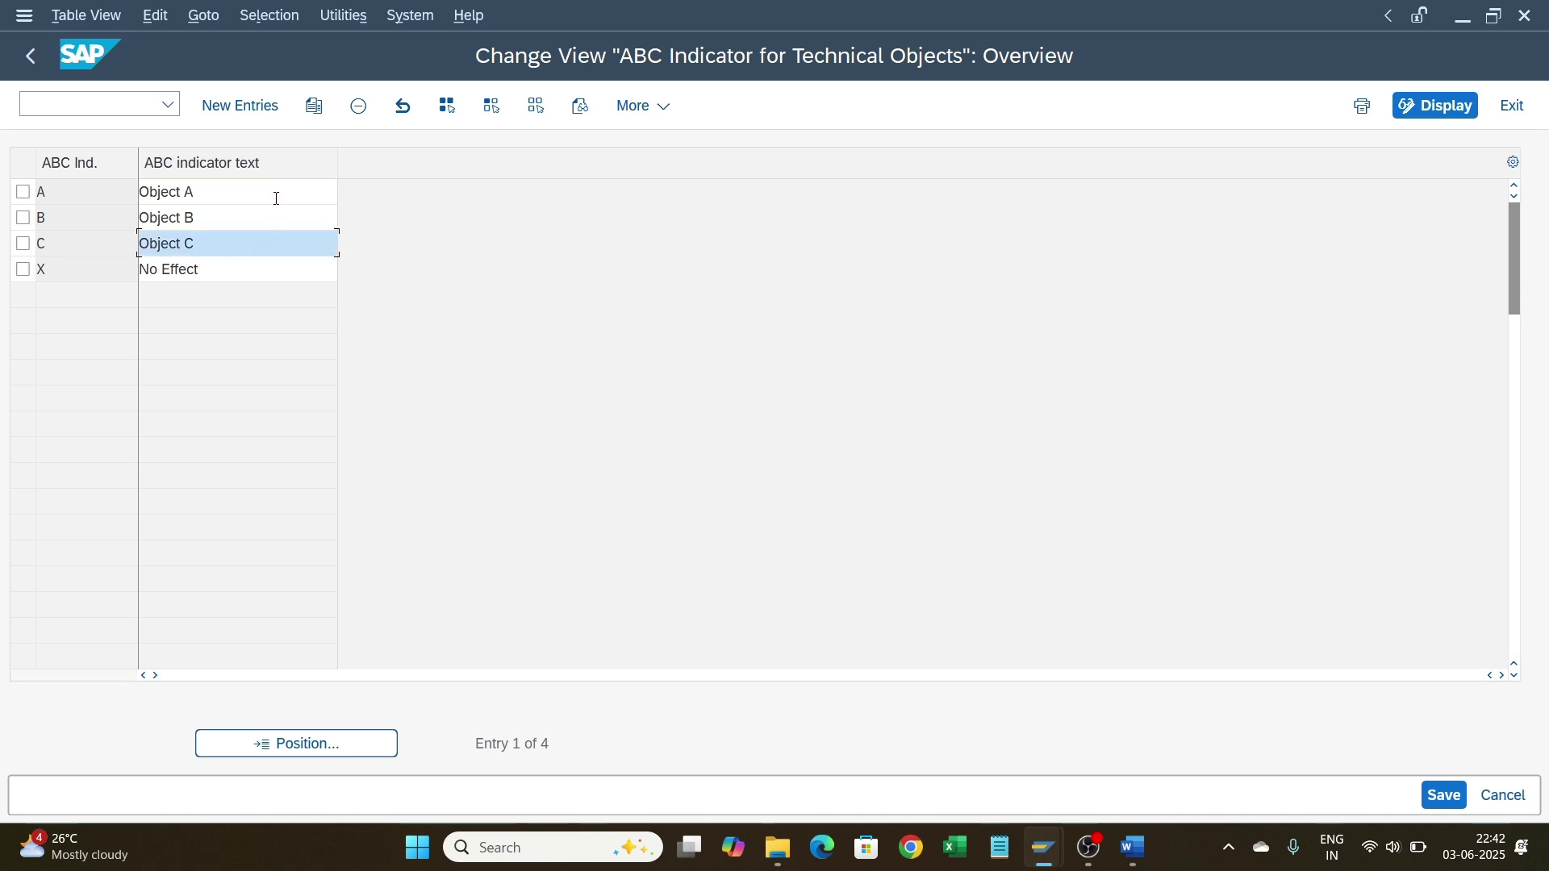
left_click_drag(267, 189, 4, 198)
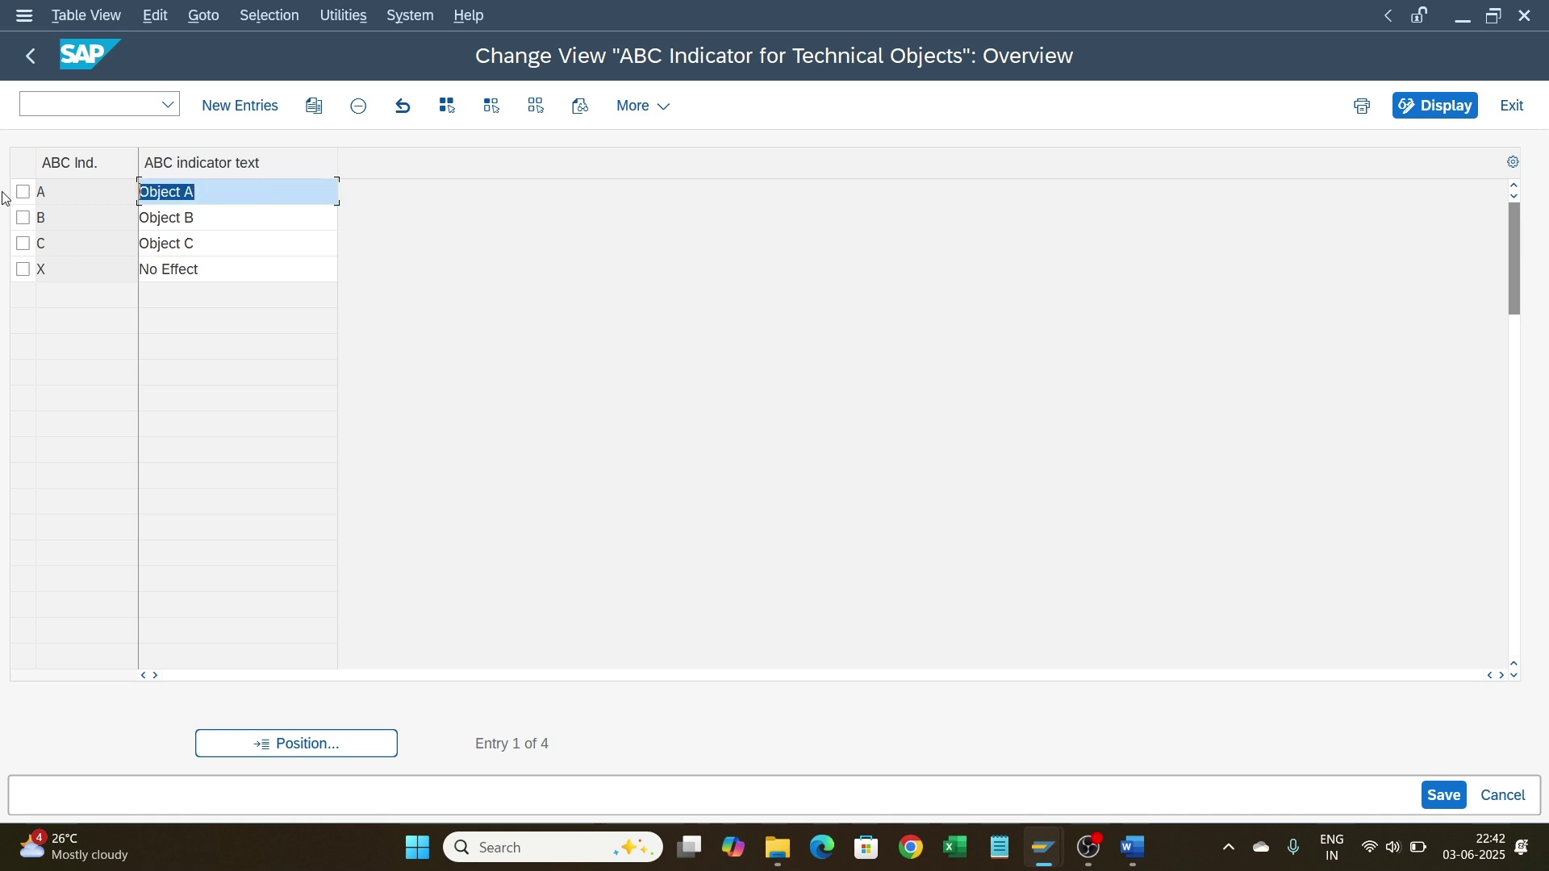
type("Hig")
key("BackSpace")
key("BackSpace")
type("igh Critical")
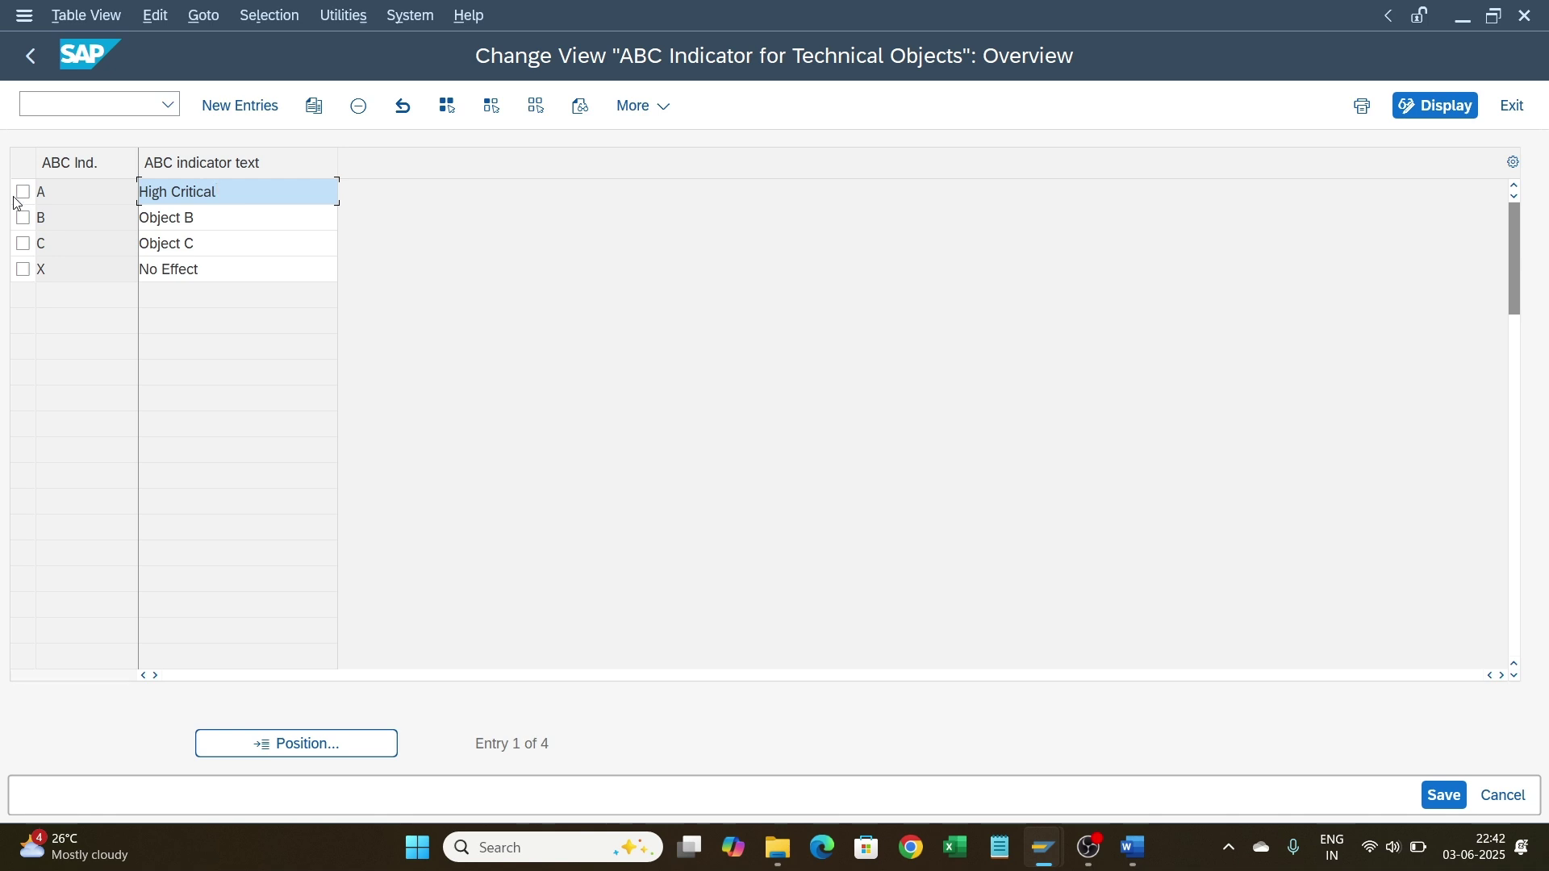
Step: Set the text of ABC indicator B to Medium Critical
left_click(174, 224)
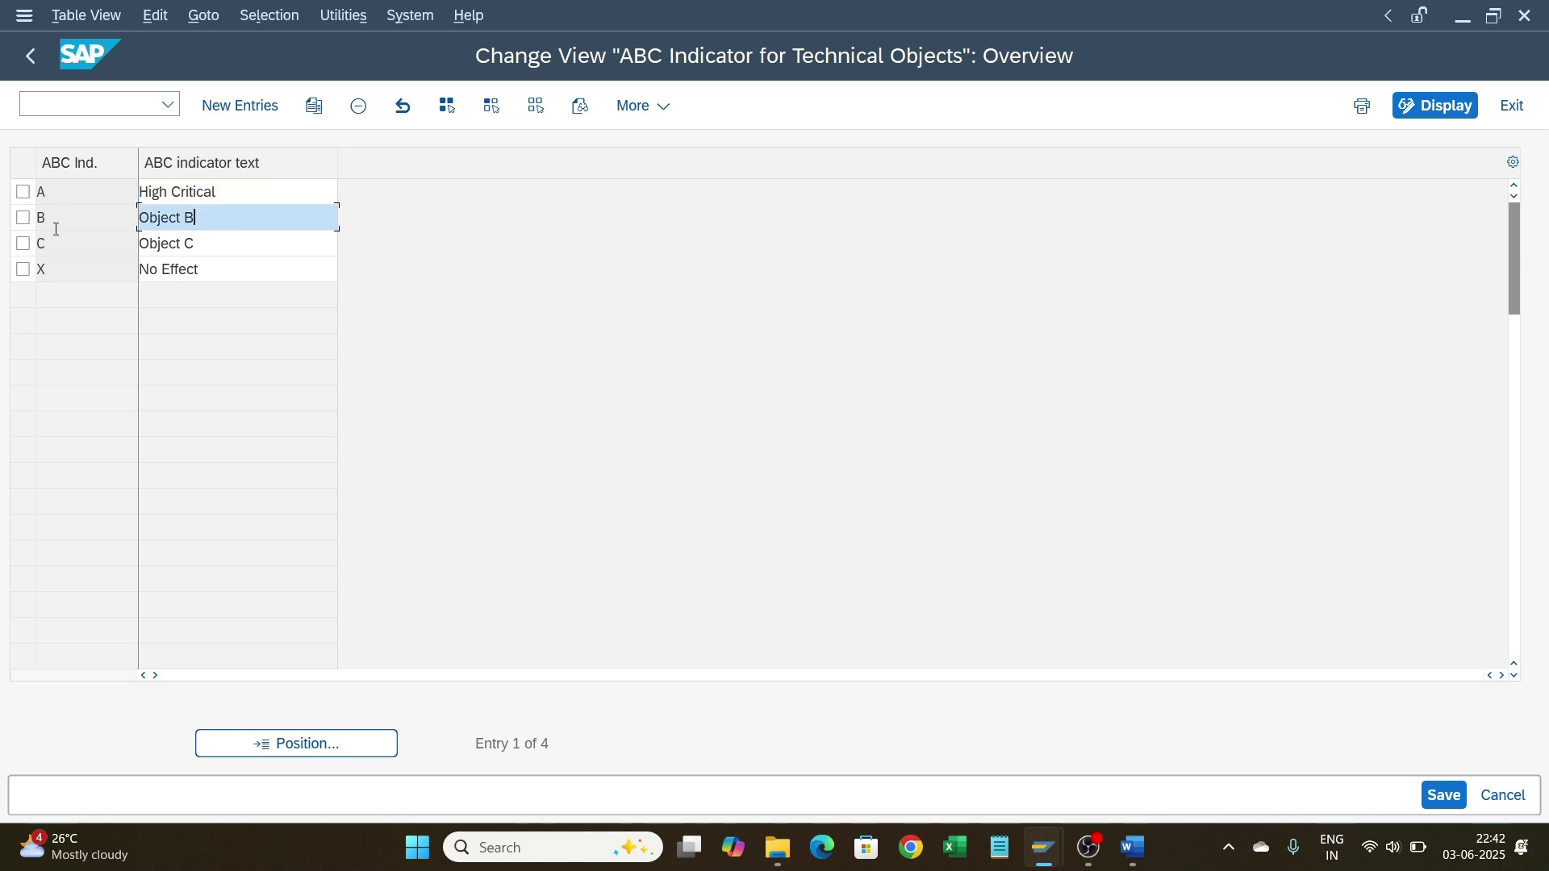
key("shift+Home")
type("Medu")
type("um Cr")
type("ipt")
type("ica")
Step: Set the text of ABC indicator C to Low Critical and save the table with the proposed customizing request
key("Tab")
type("Low")
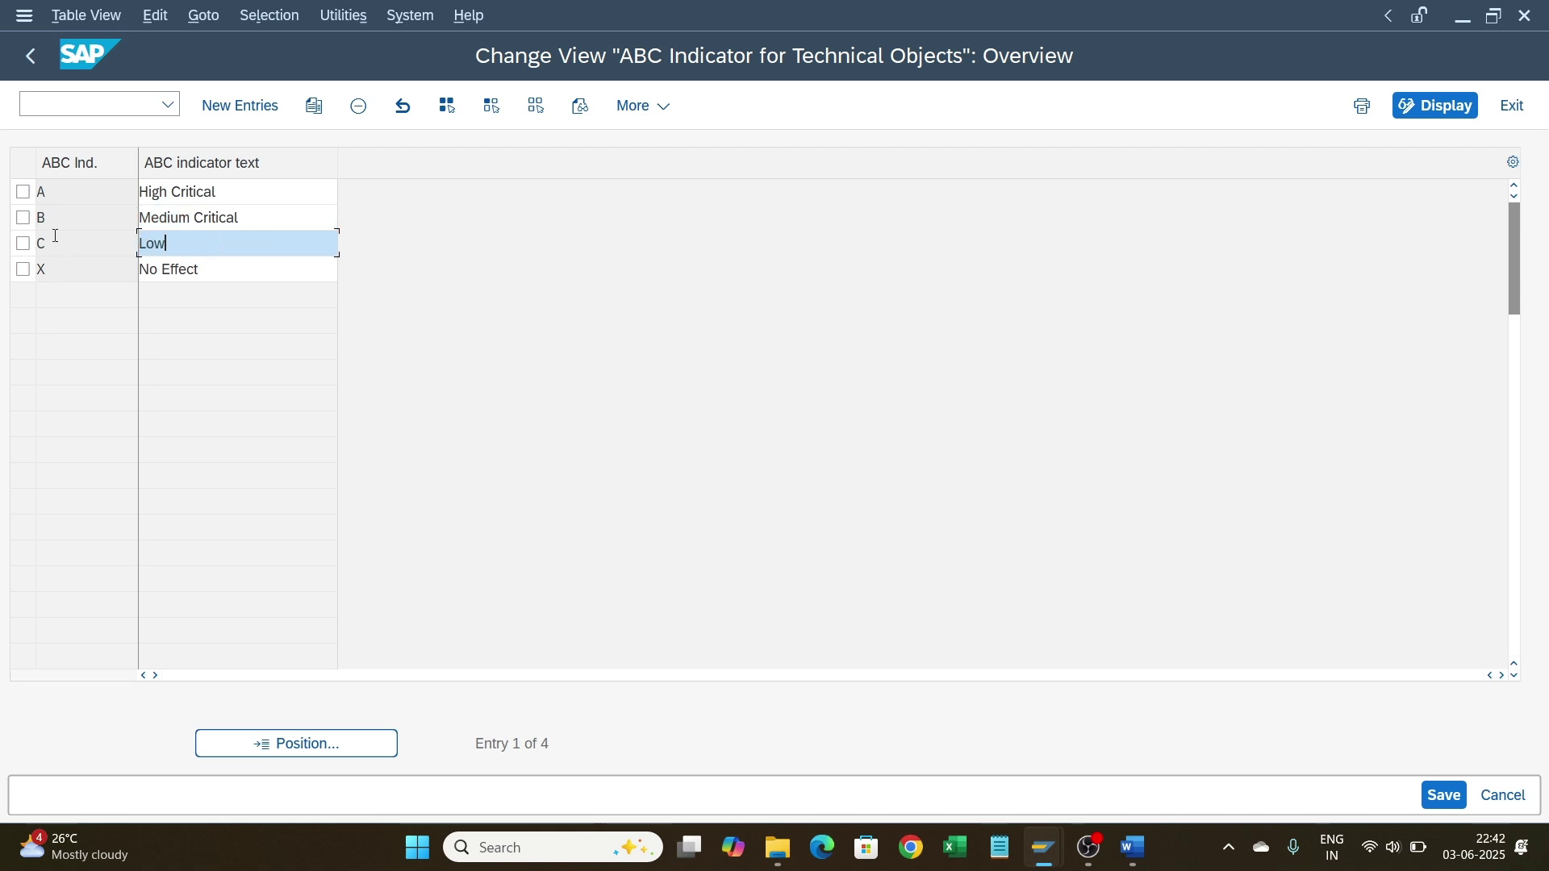
type(" Critical")
key("Return")
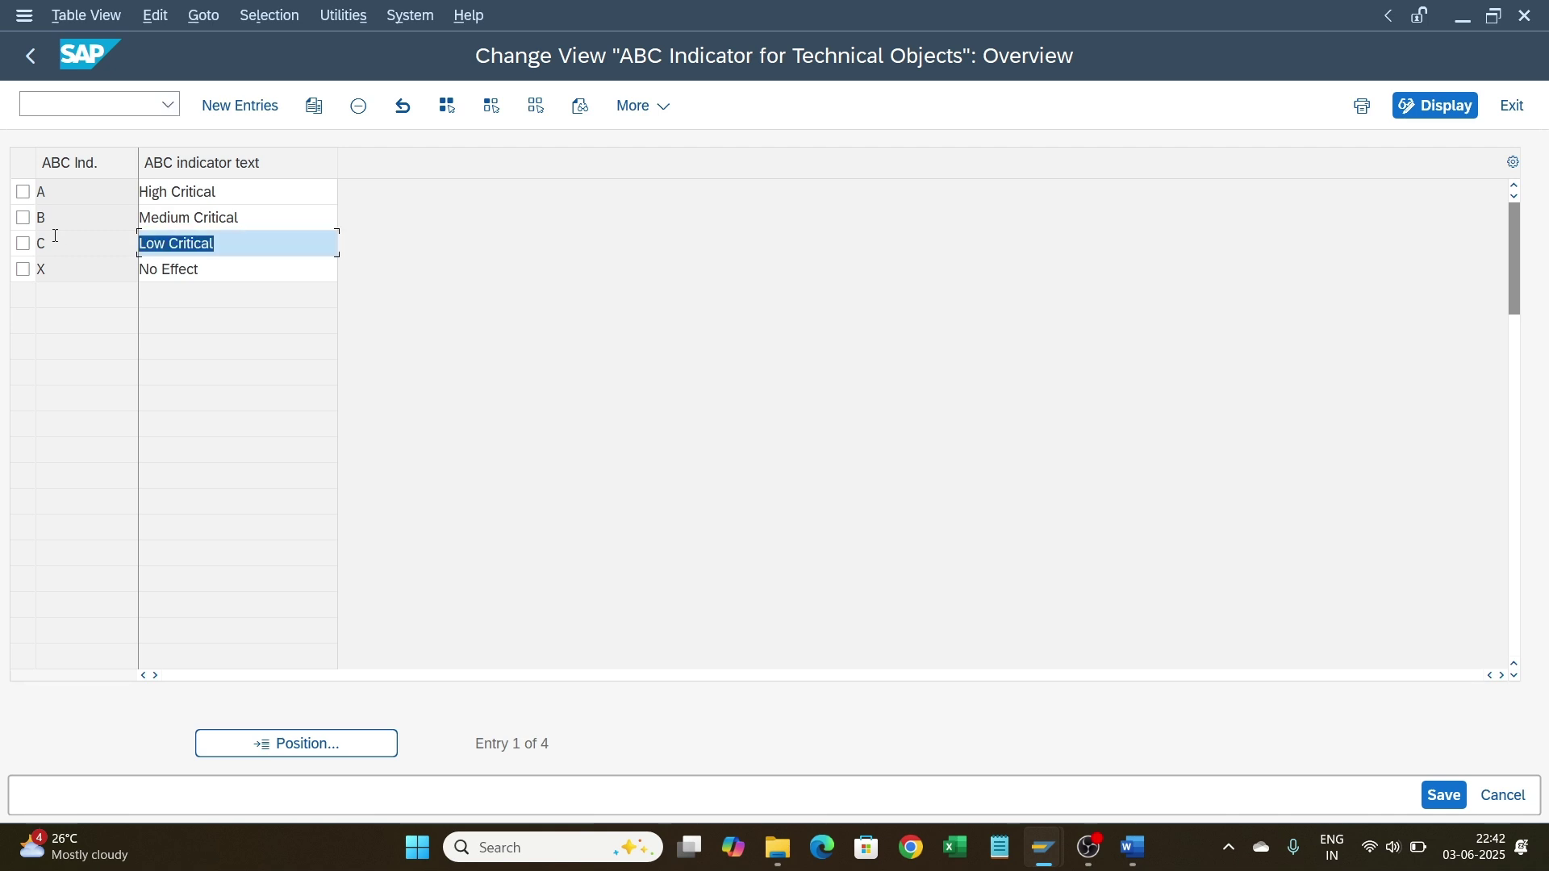
key("ctrl+s")
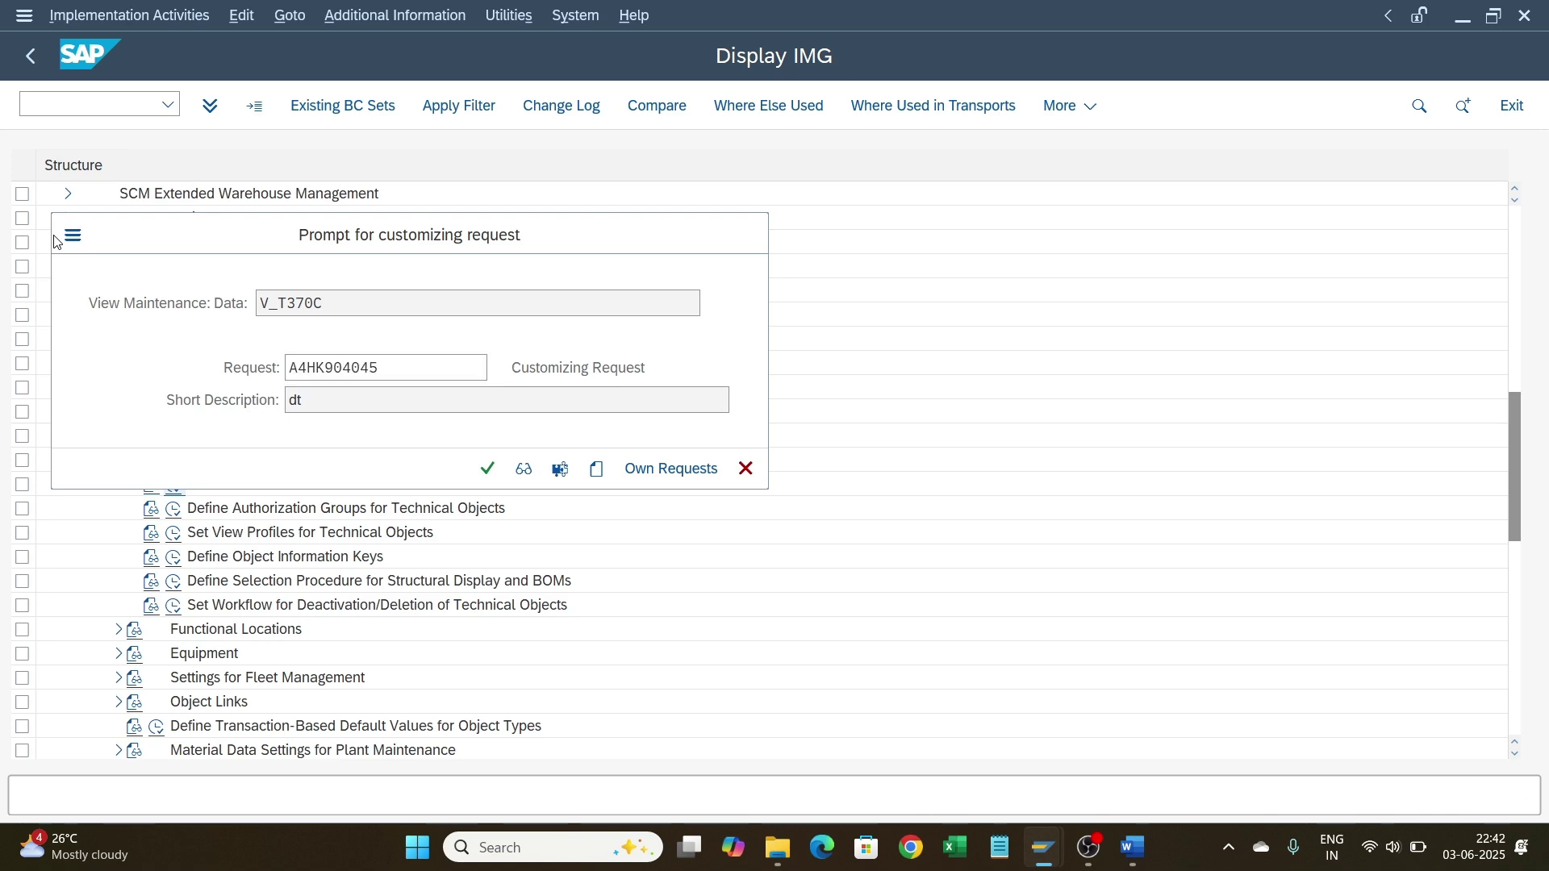
key("Return")
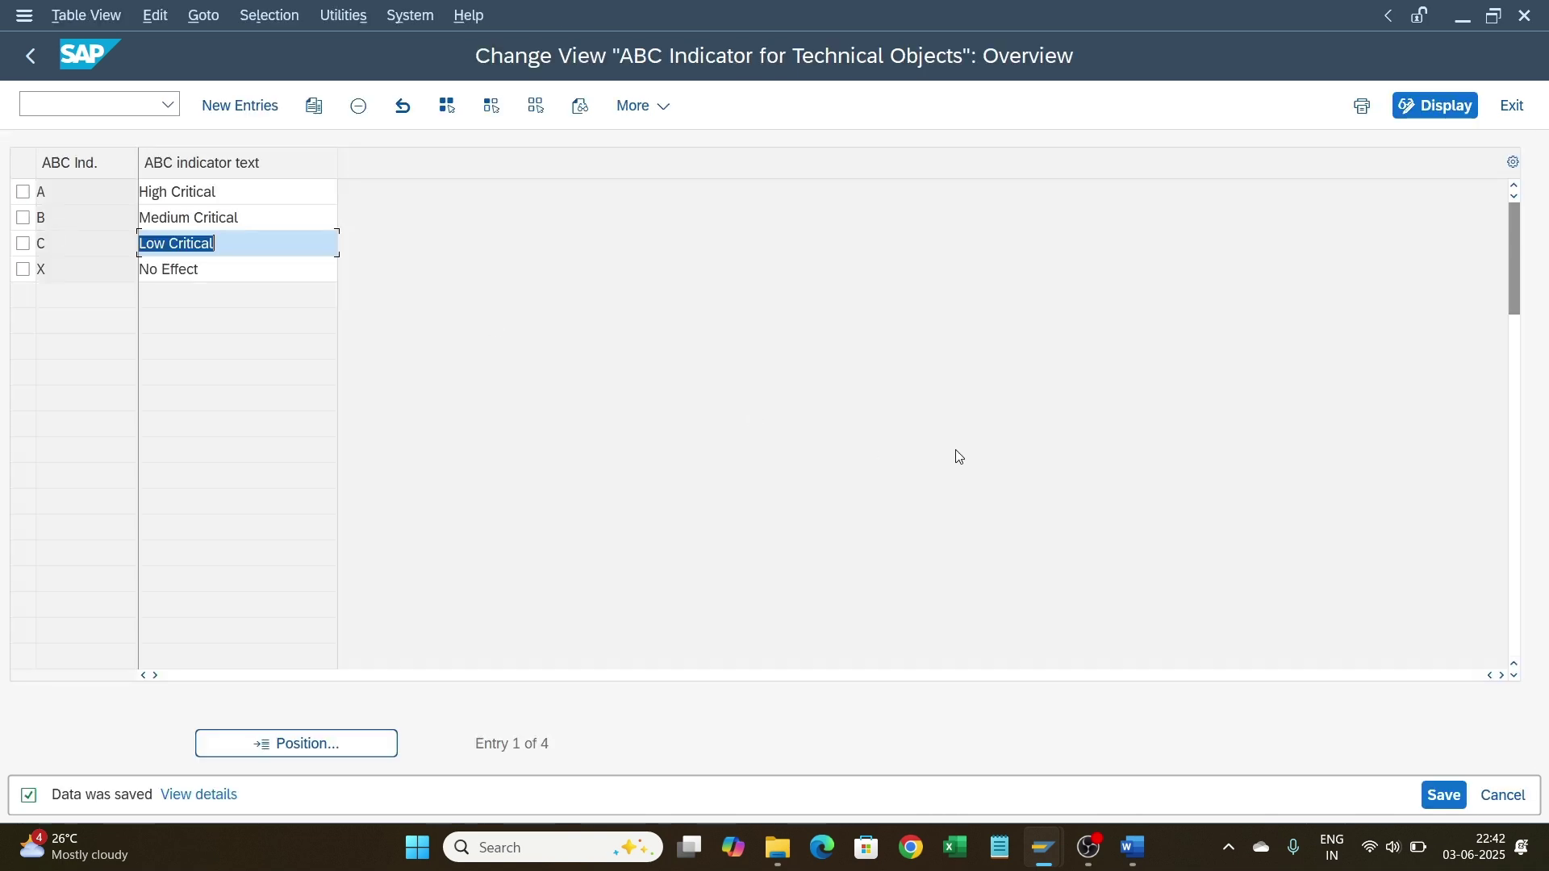
Step: Switch to the Display Equipment session and check the ABC indicator value list for the new texts of A, B and C
mouse_move(1042, 850)
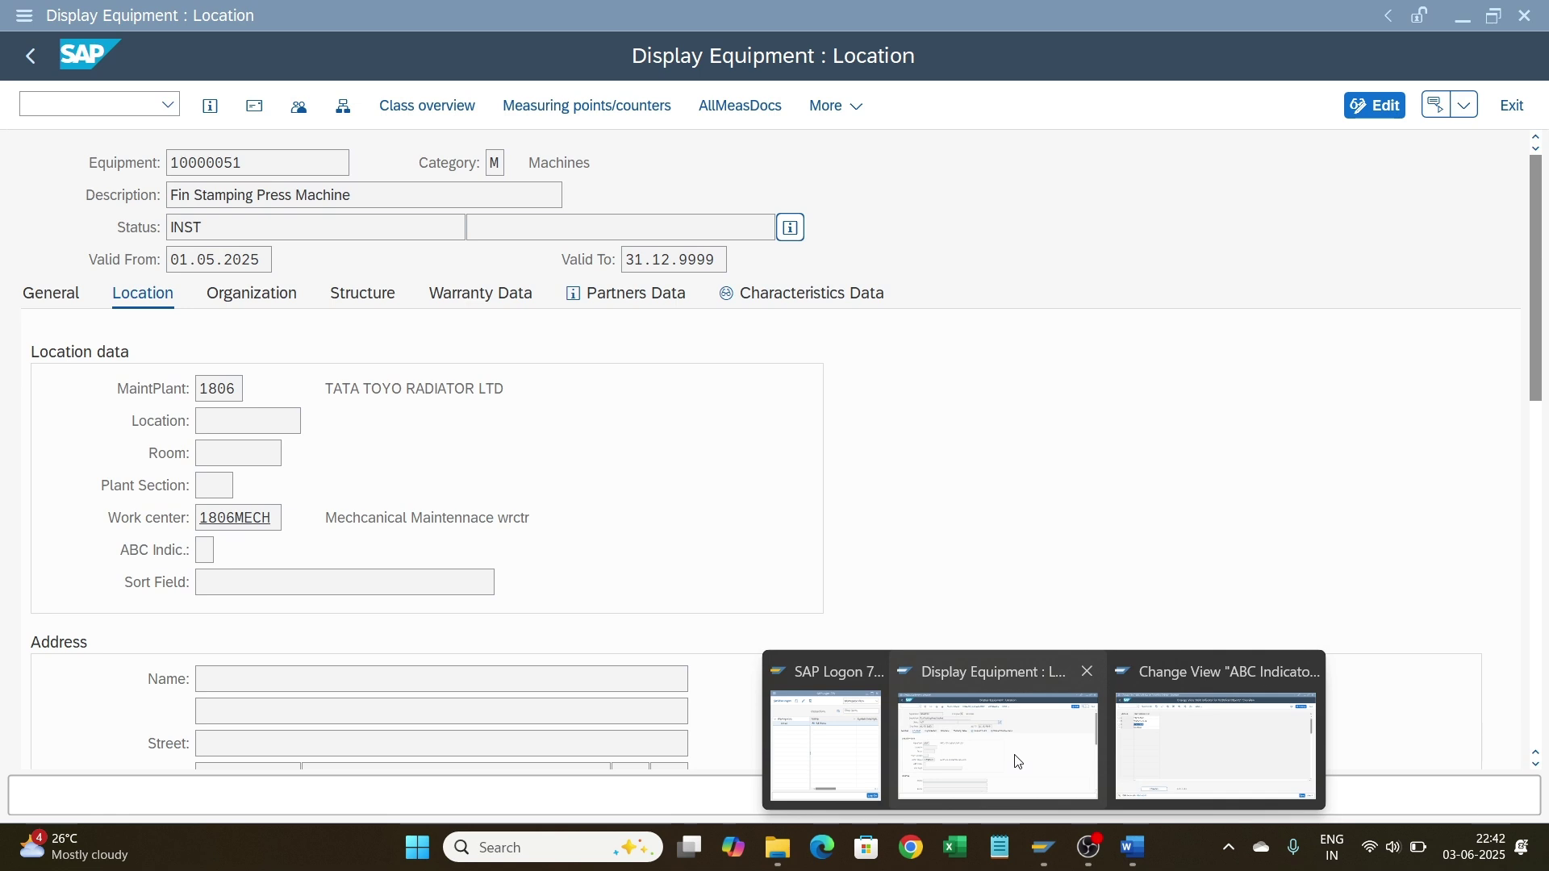
left_click(1016, 761)
left_click(206, 551)
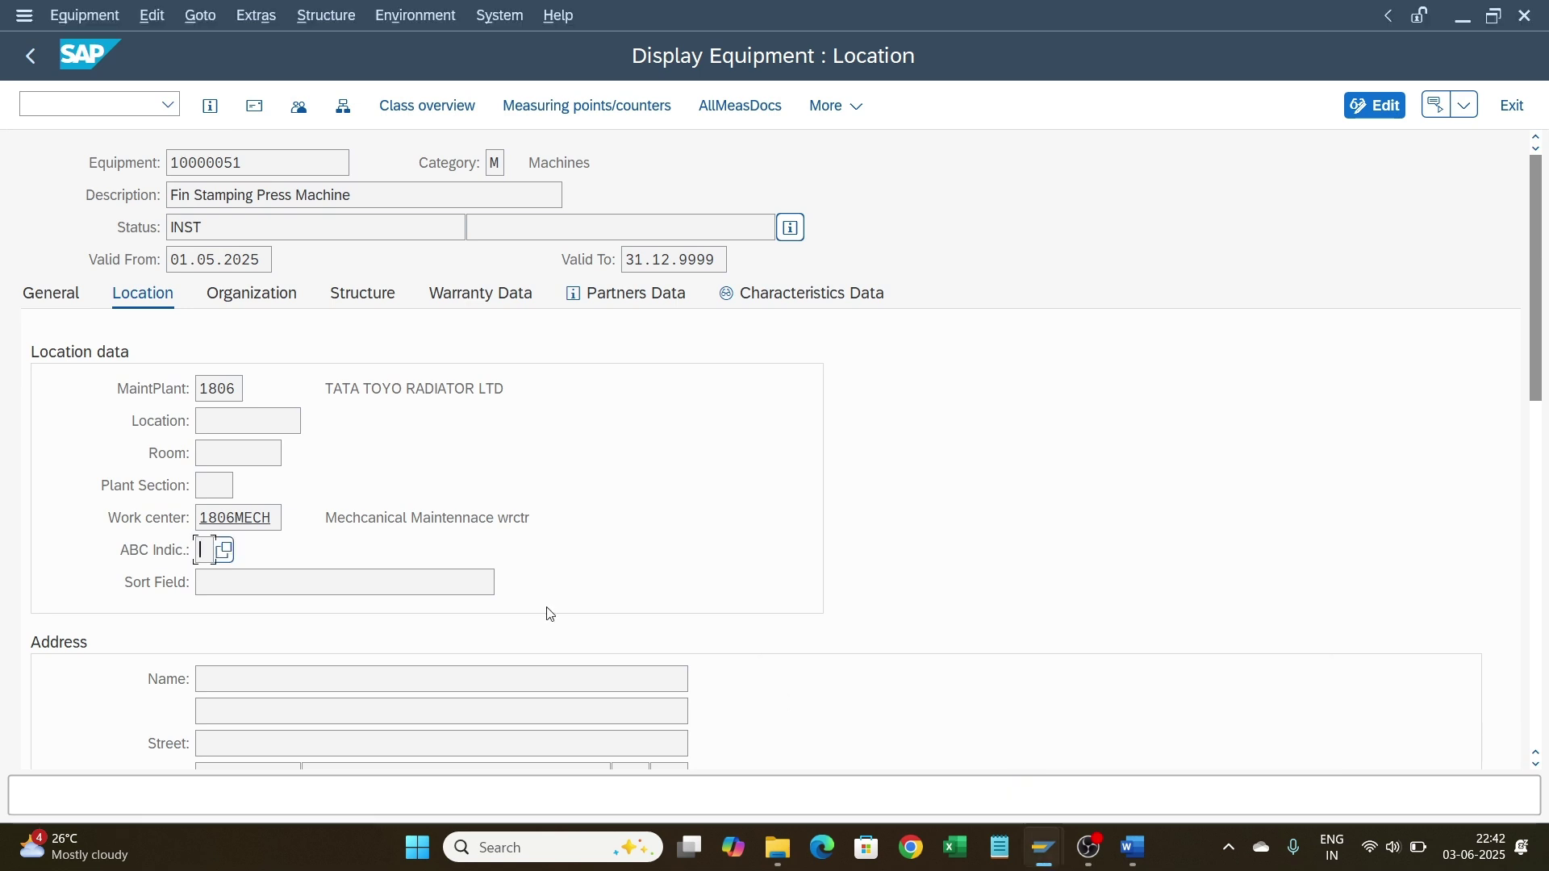
left_click(225, 552)
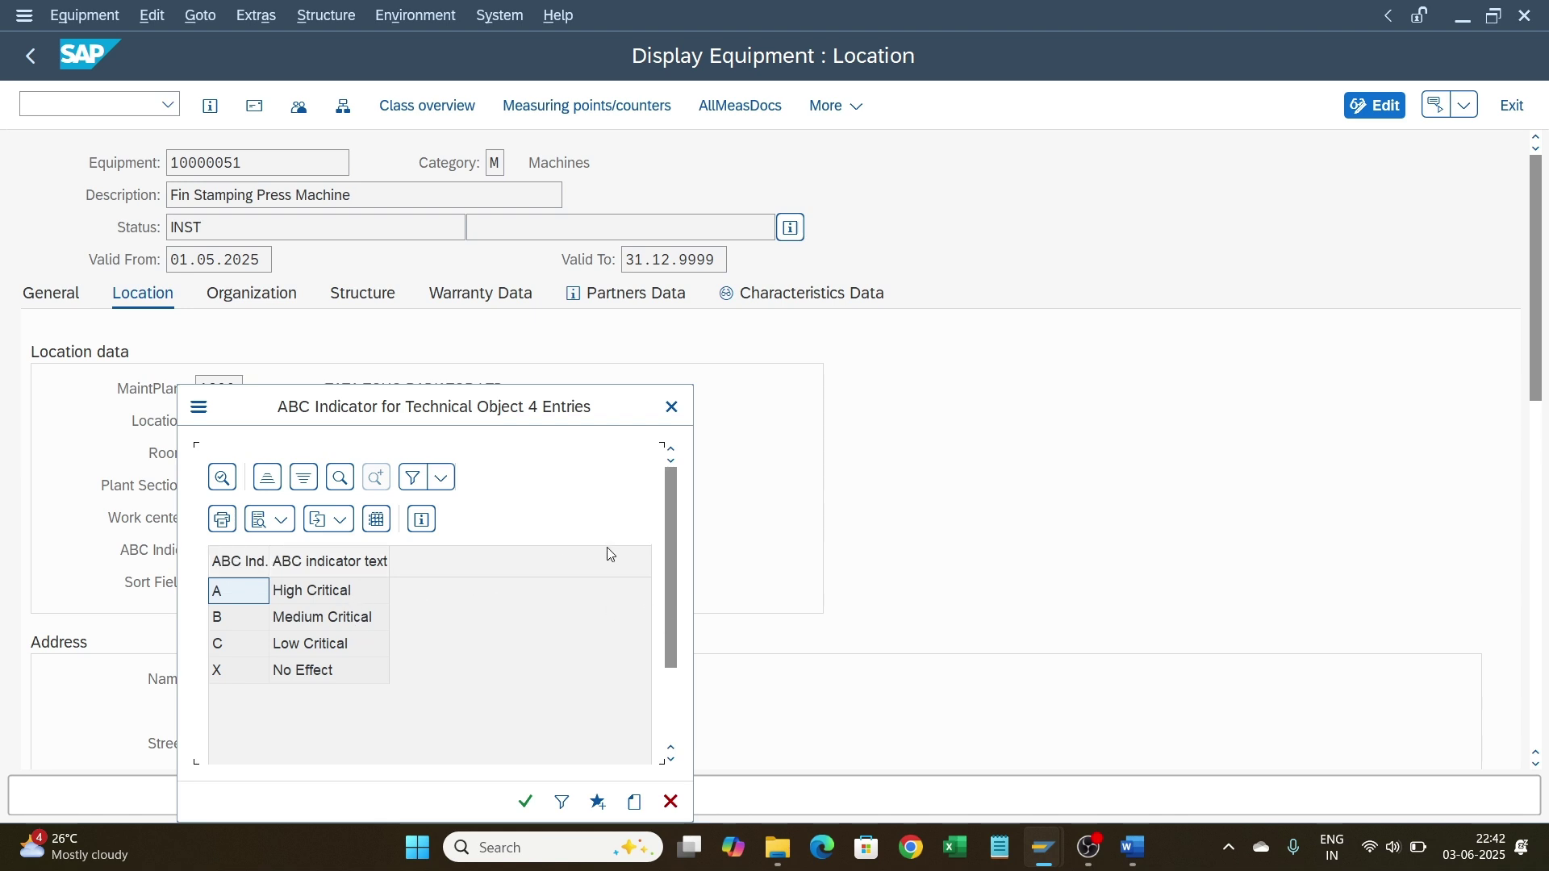
left_click(673, 408)
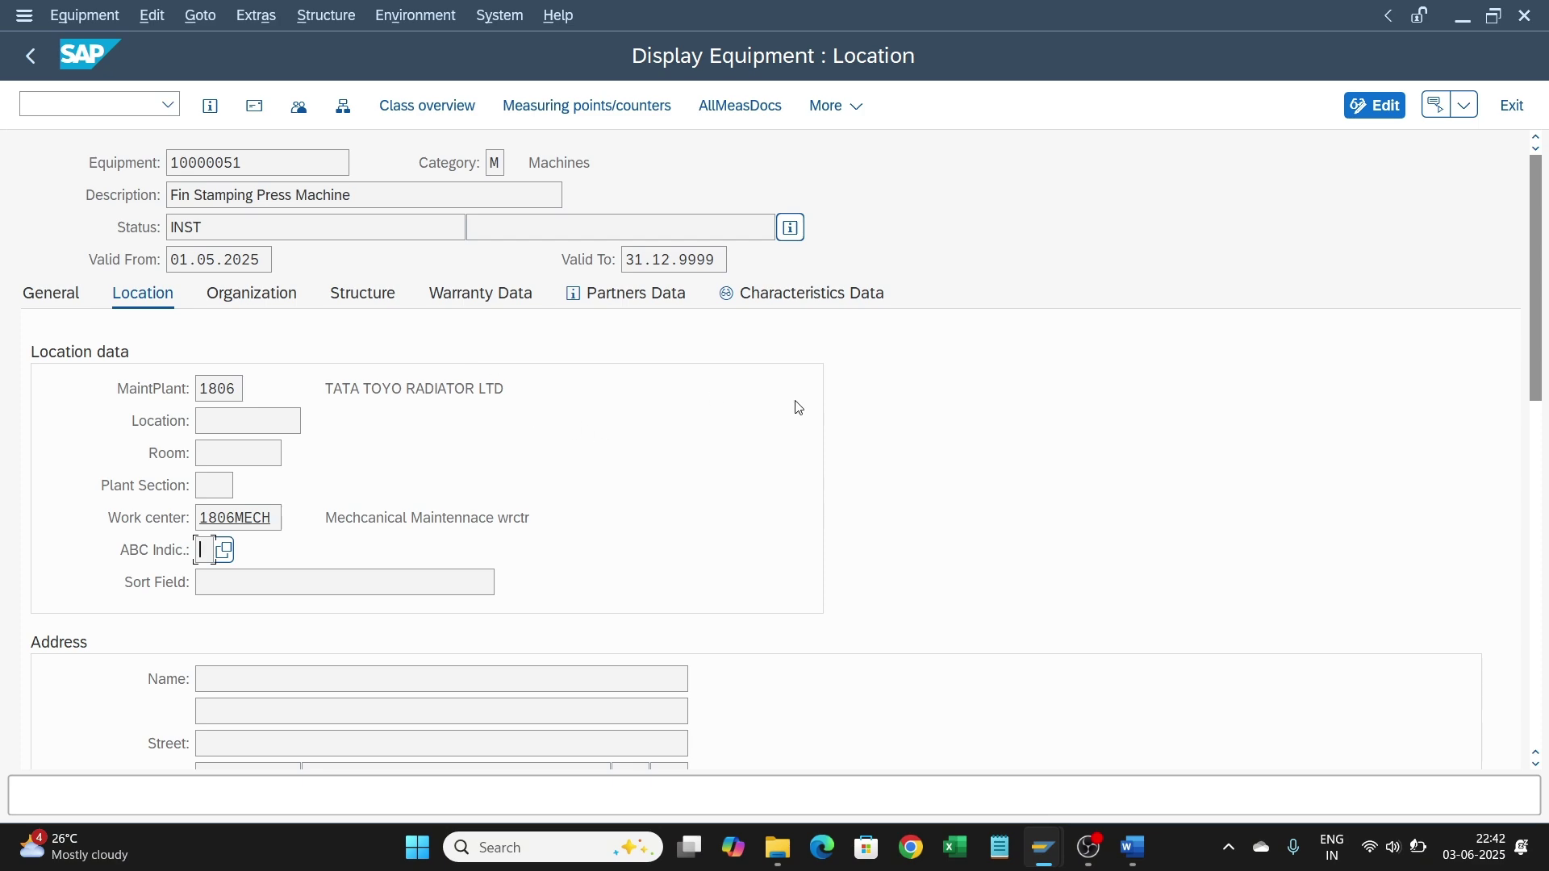
Step: Switch to the Word configuration document and look up the Define Planner group path
left_click(1134, 847)
scroll(888, 571, "down", 3)
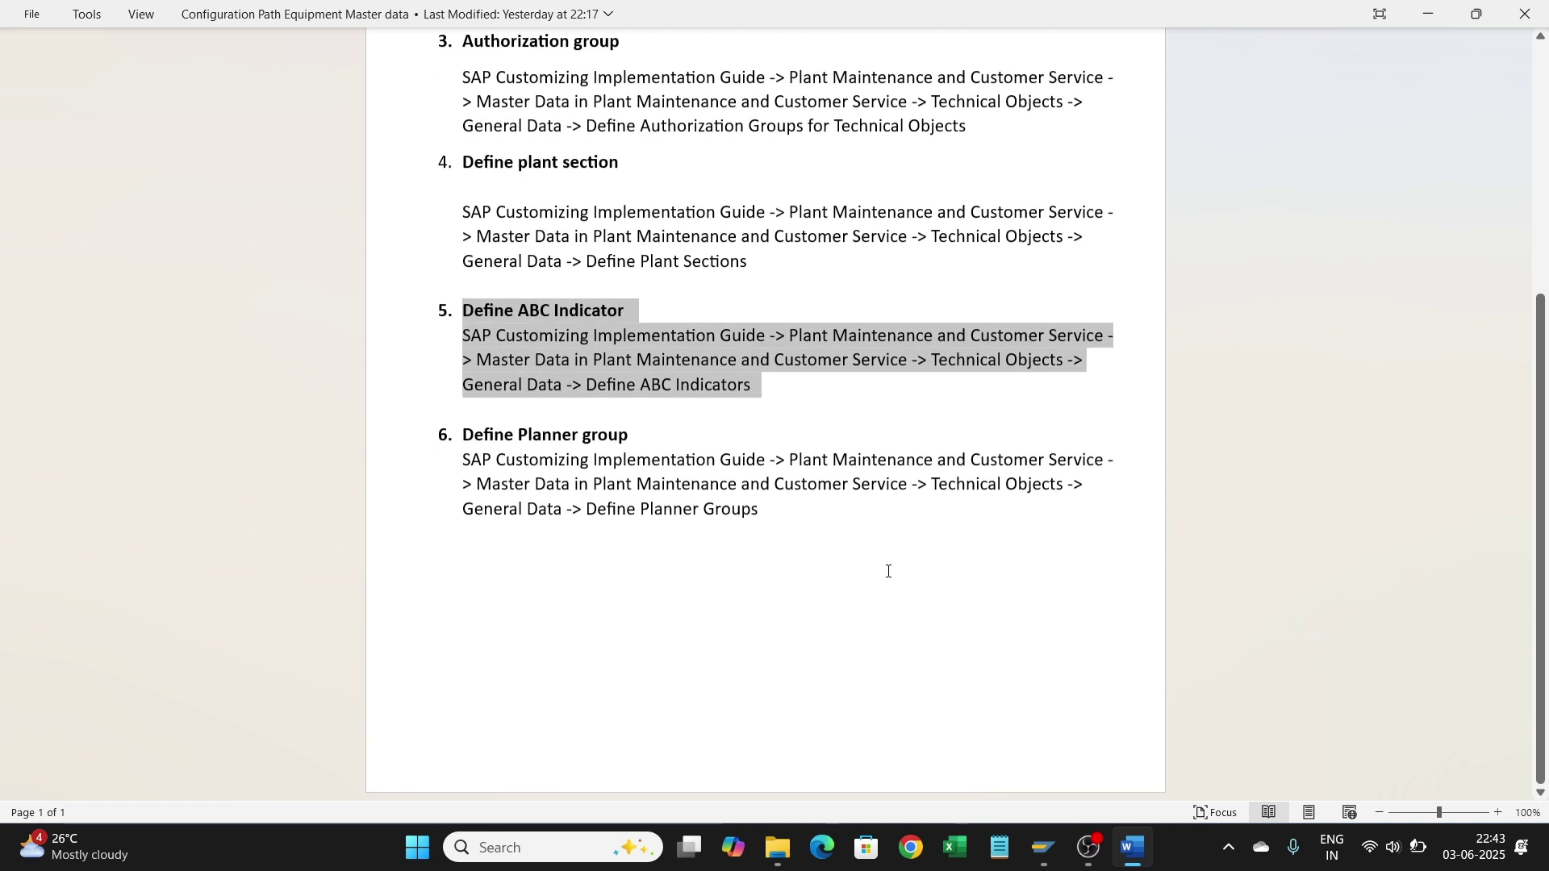
left_click_drag(783, 498, 491, 426)
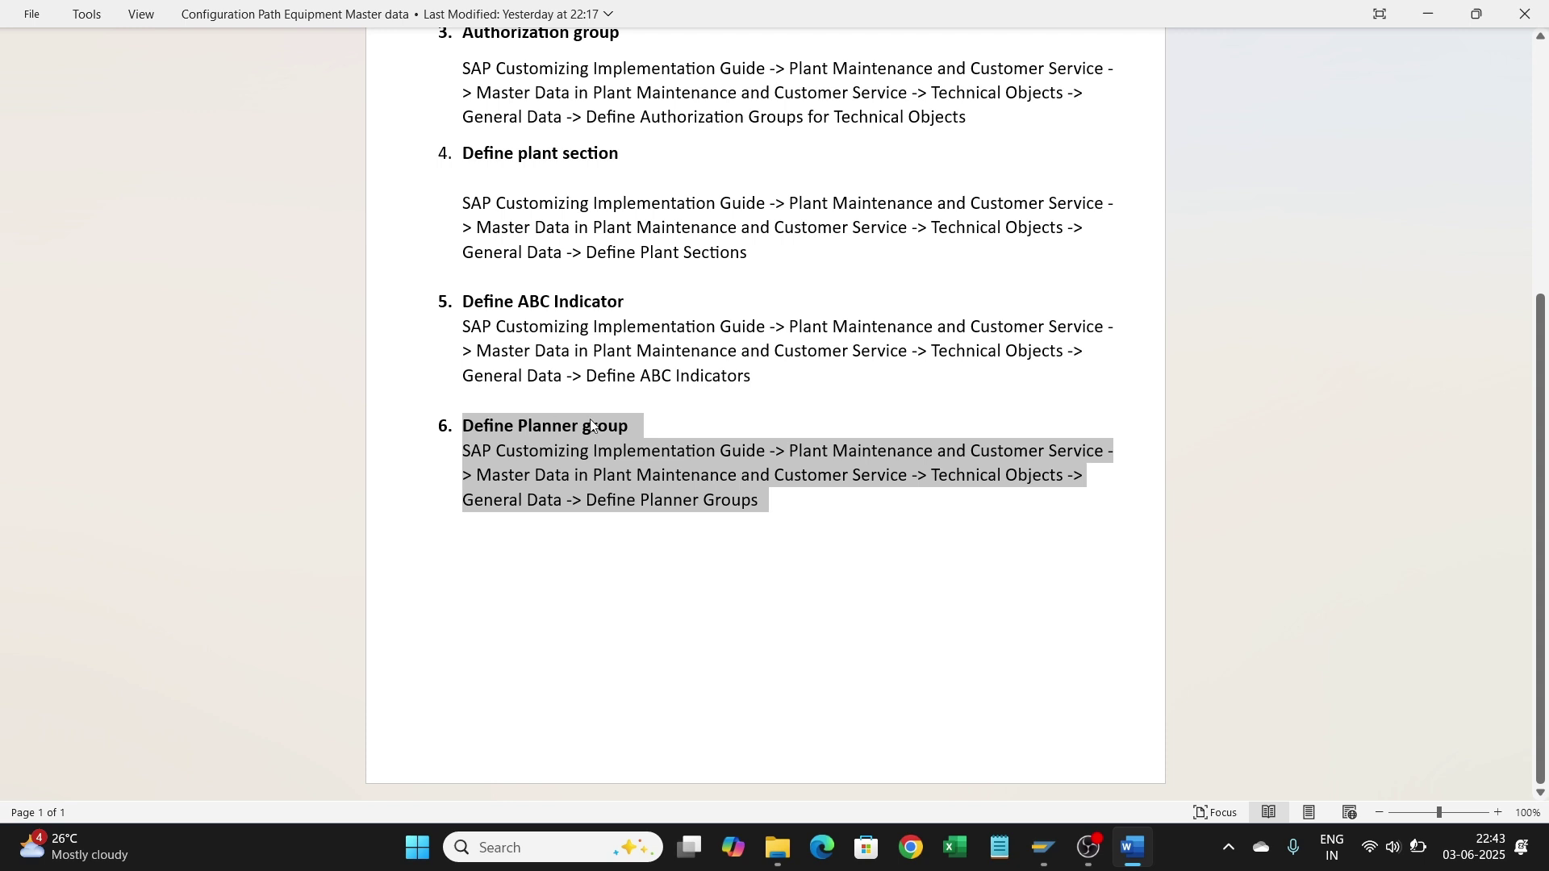
left_click(660, 427)
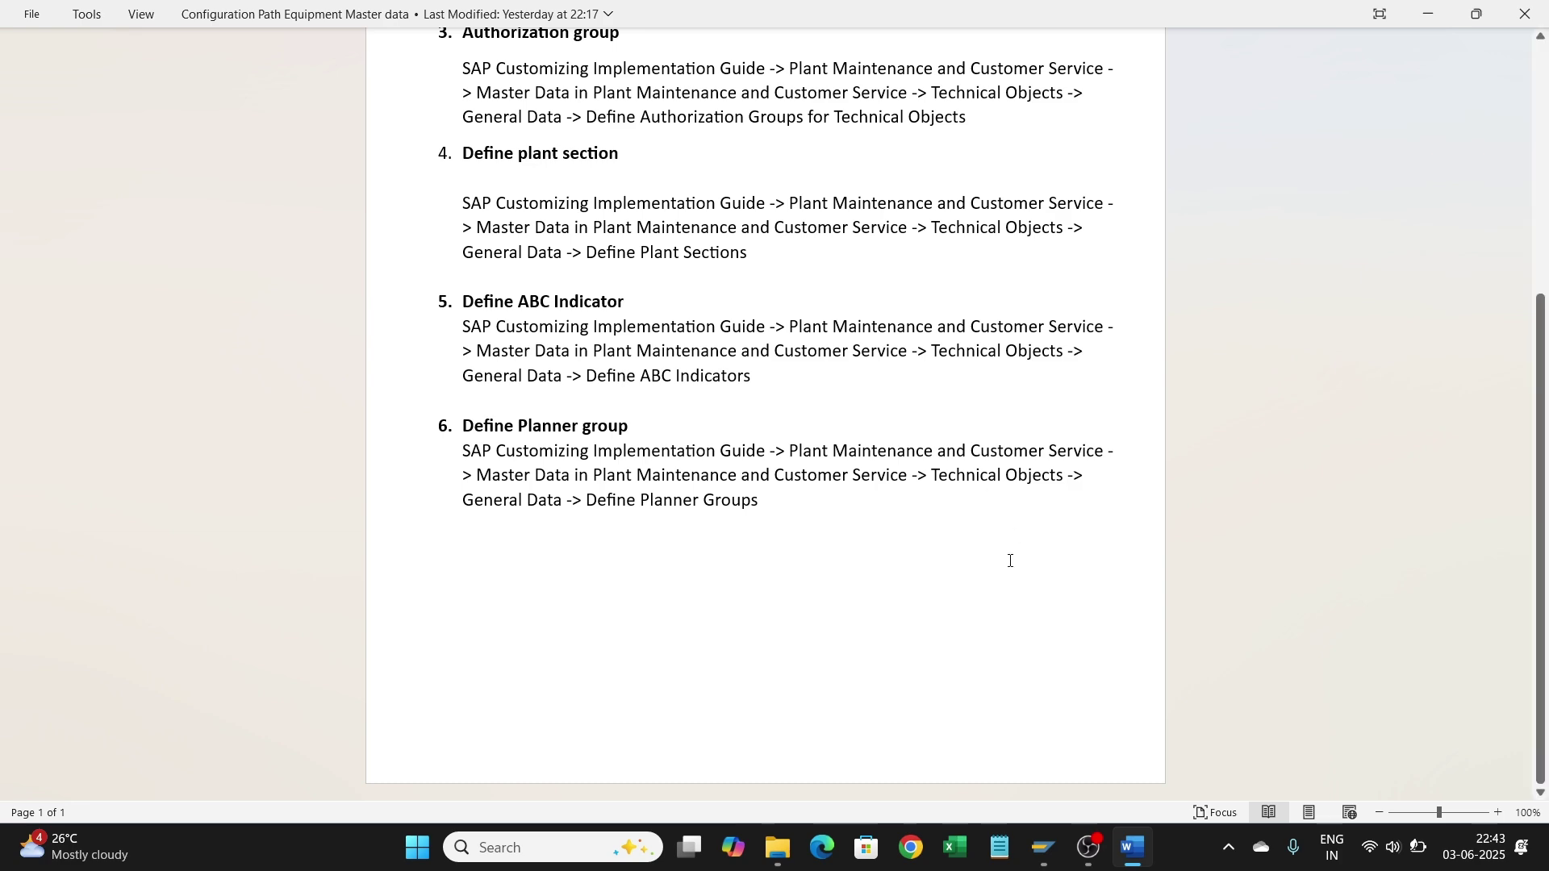
Step: Switch back to the customizing session, leave the ABC indicator table and locate Define Planner Groups under General Data
mouse_move(1047, 846)
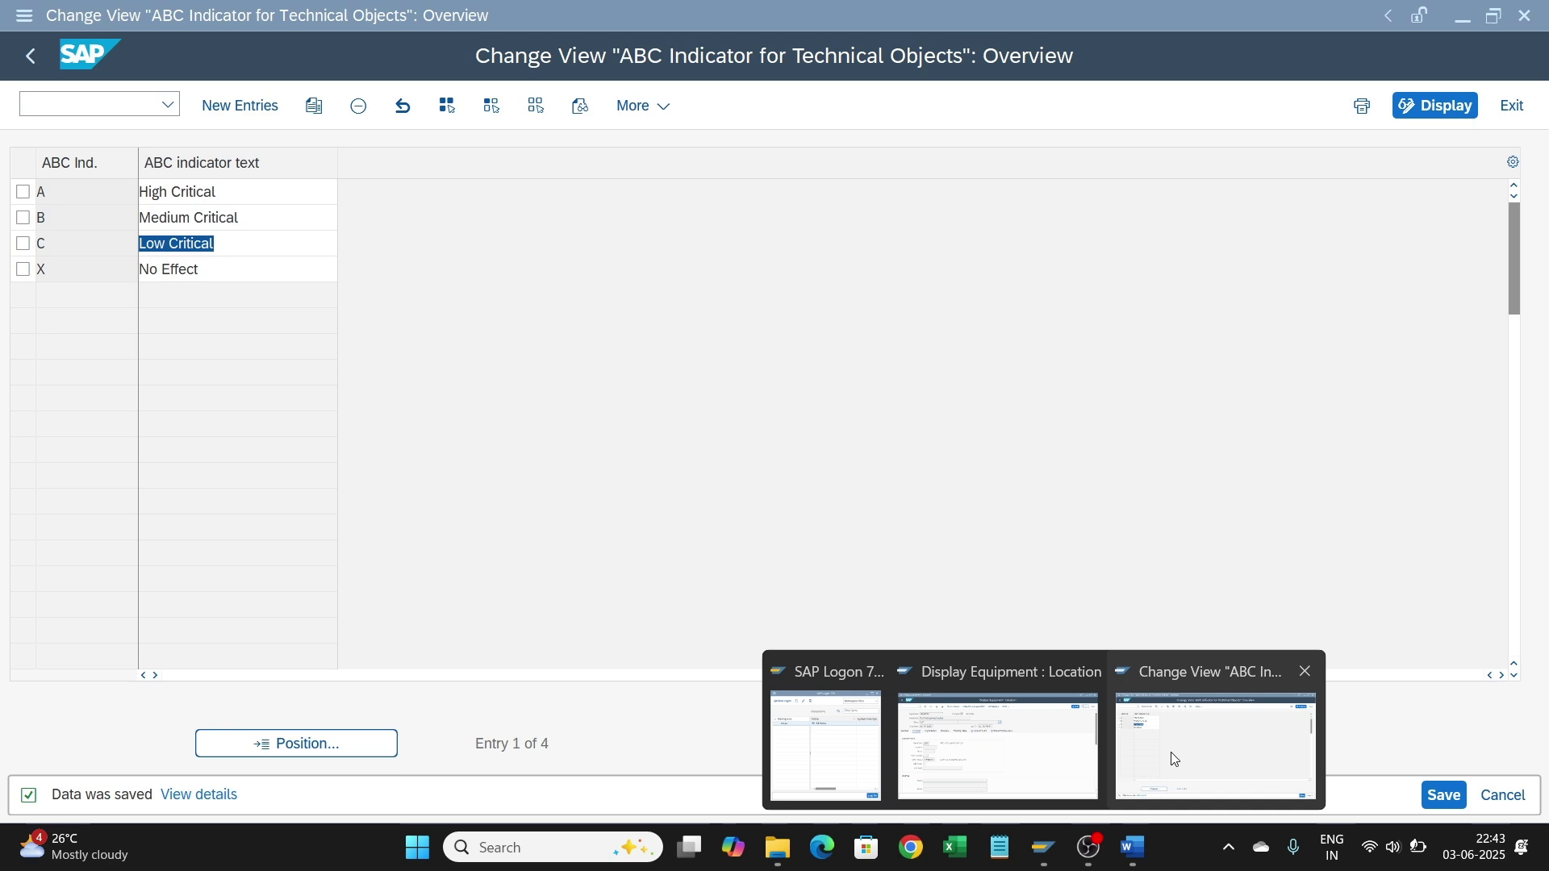
left_click(1218, 786)
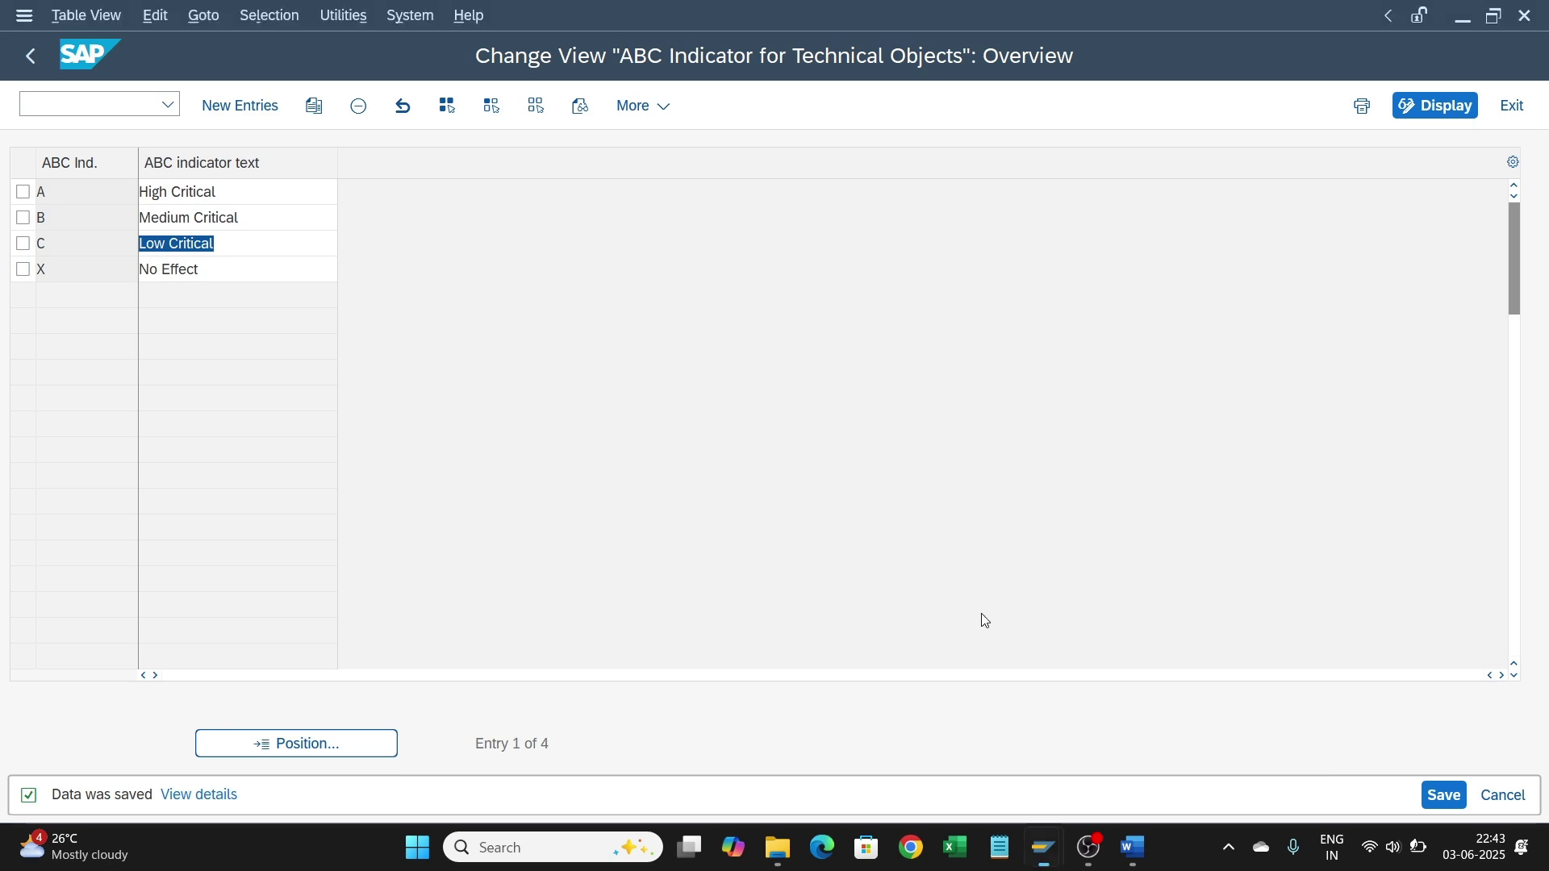
left_click(29, 56)
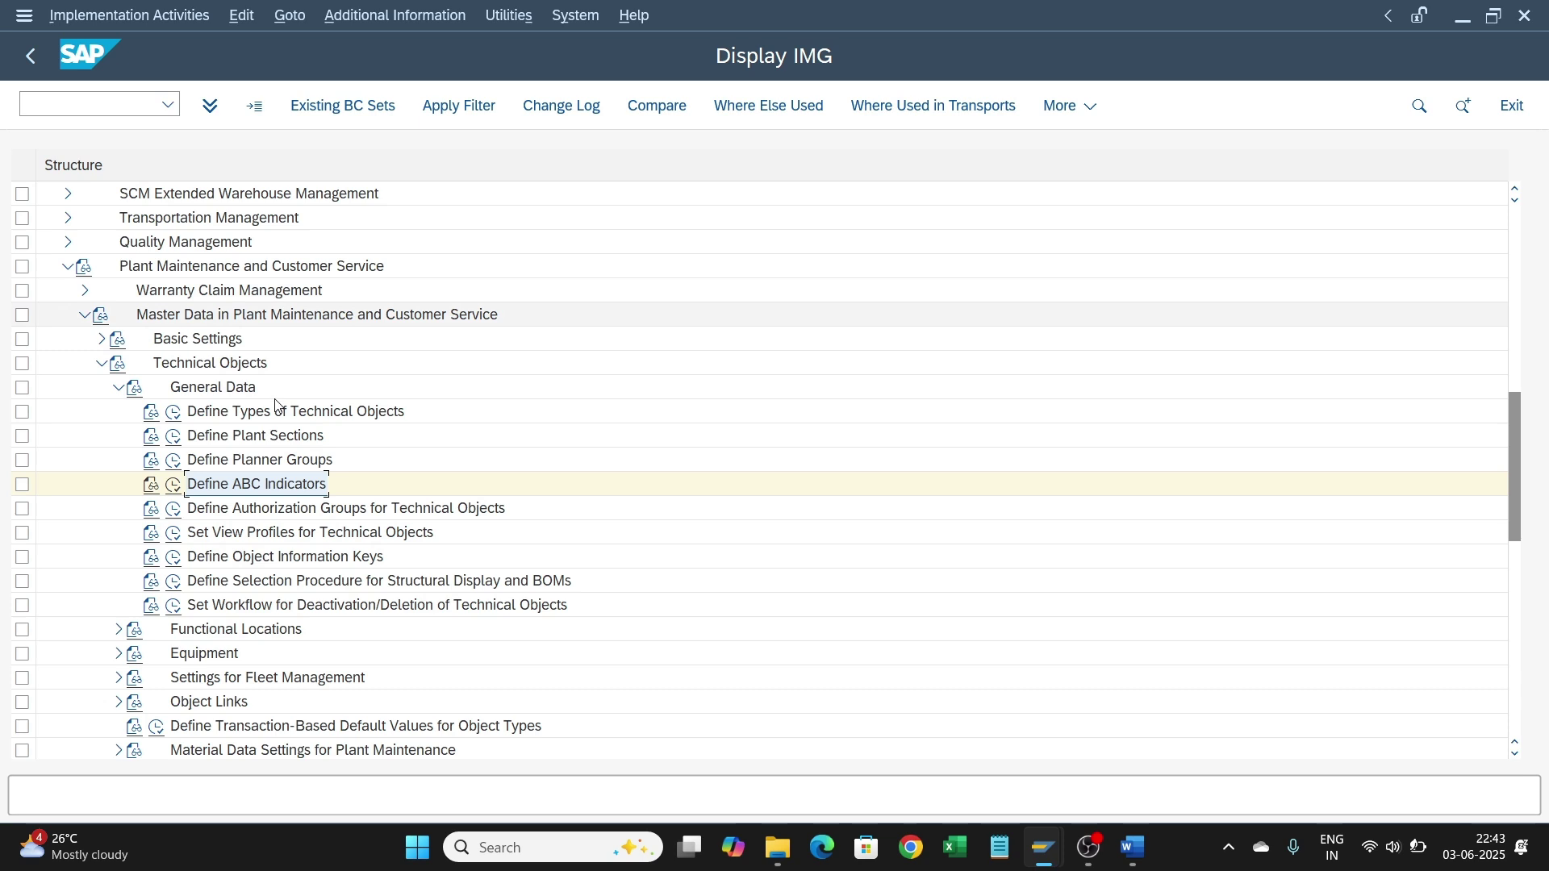
left_click(259, 458)
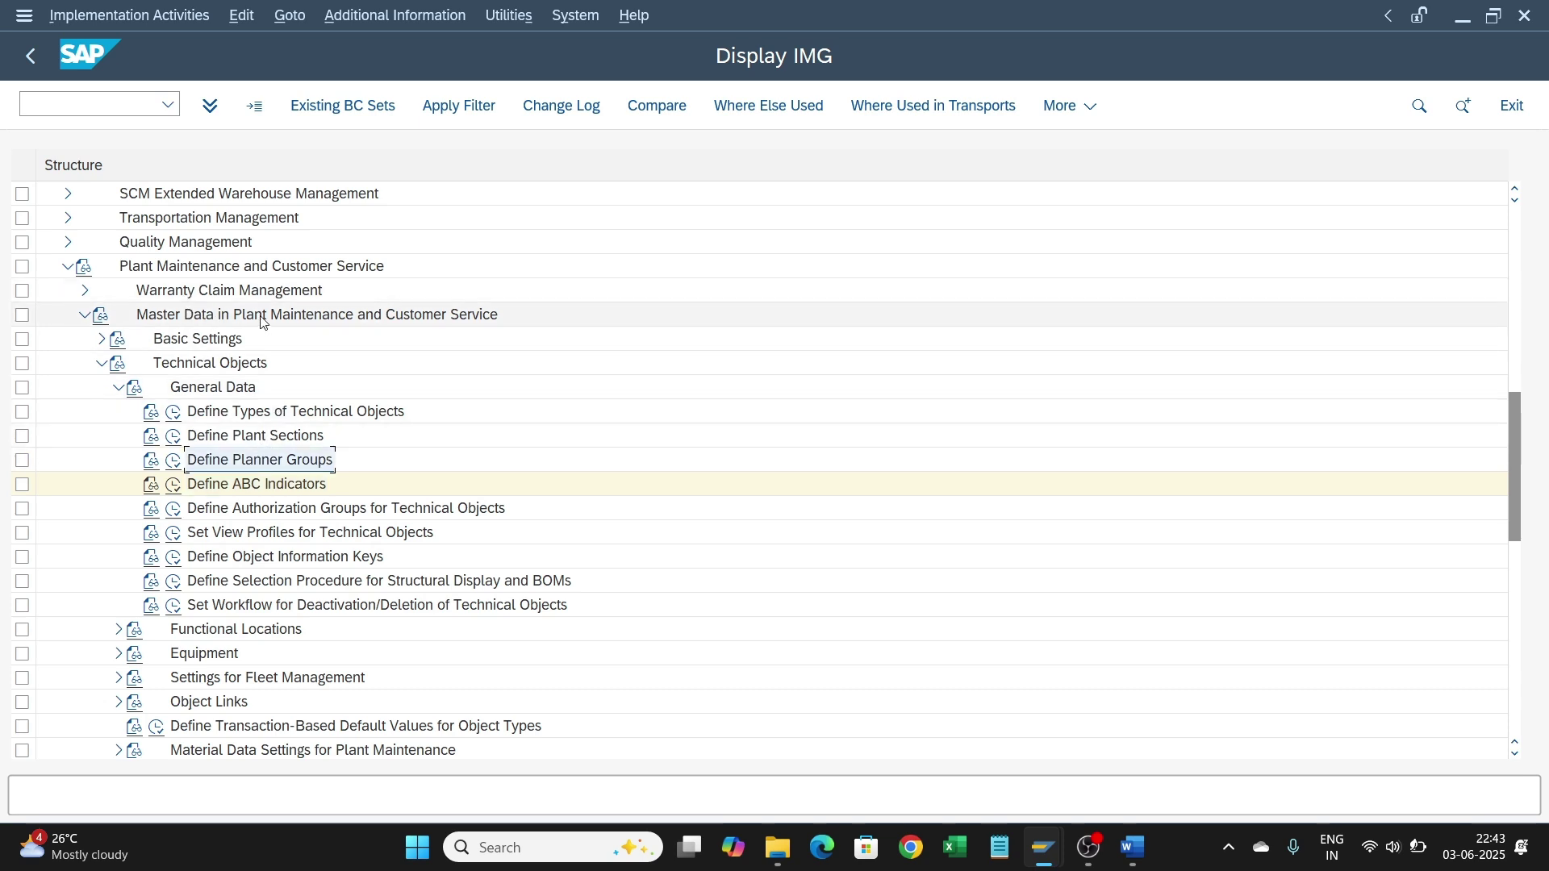
left_click(161, 319)
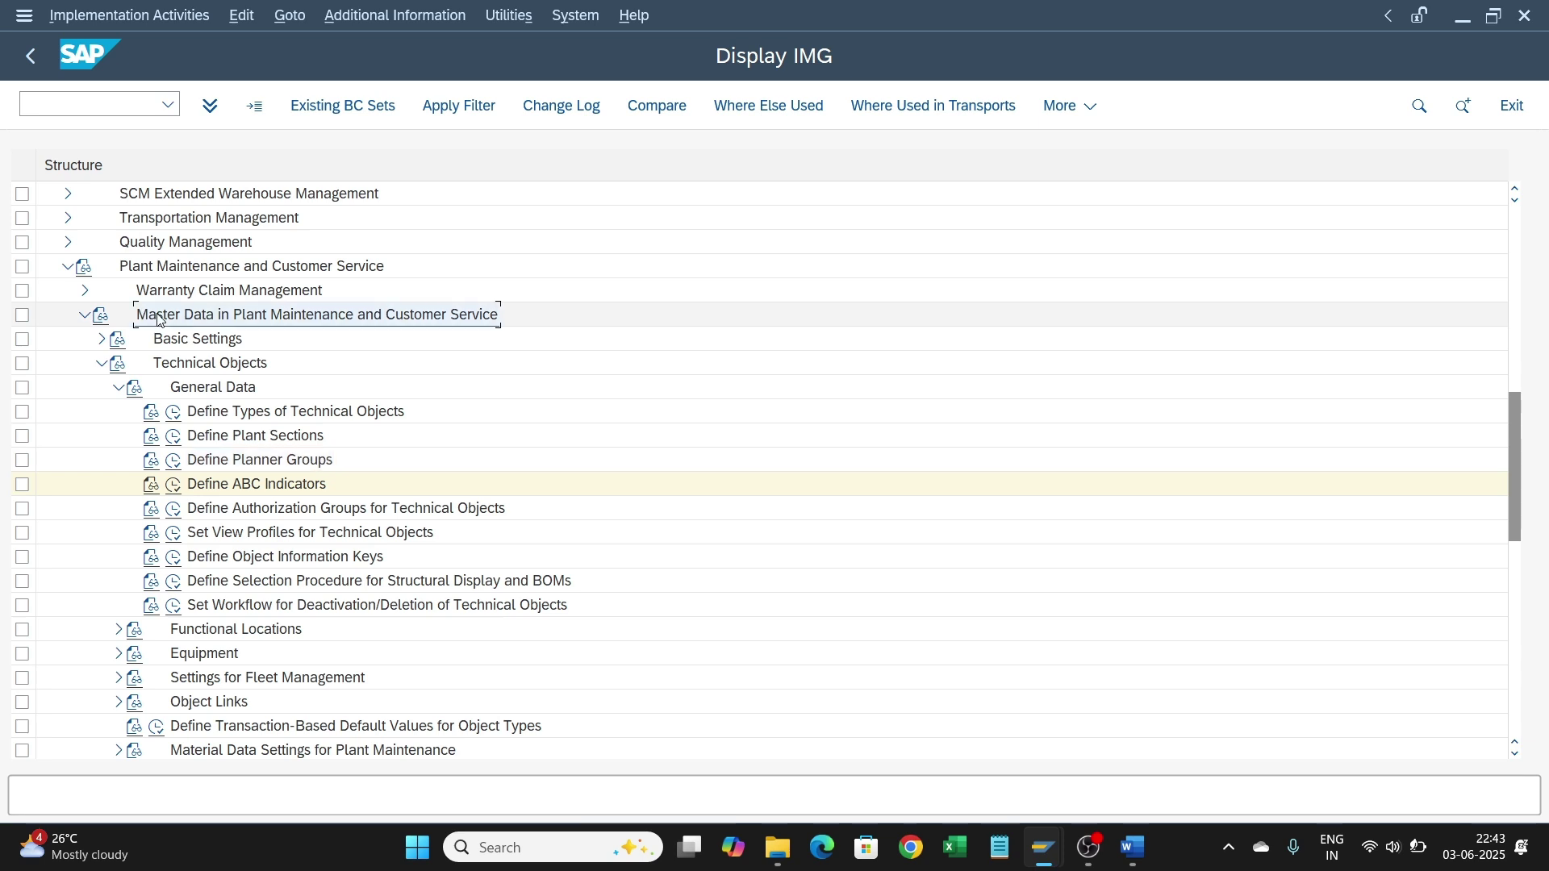
left_click(249, 468)
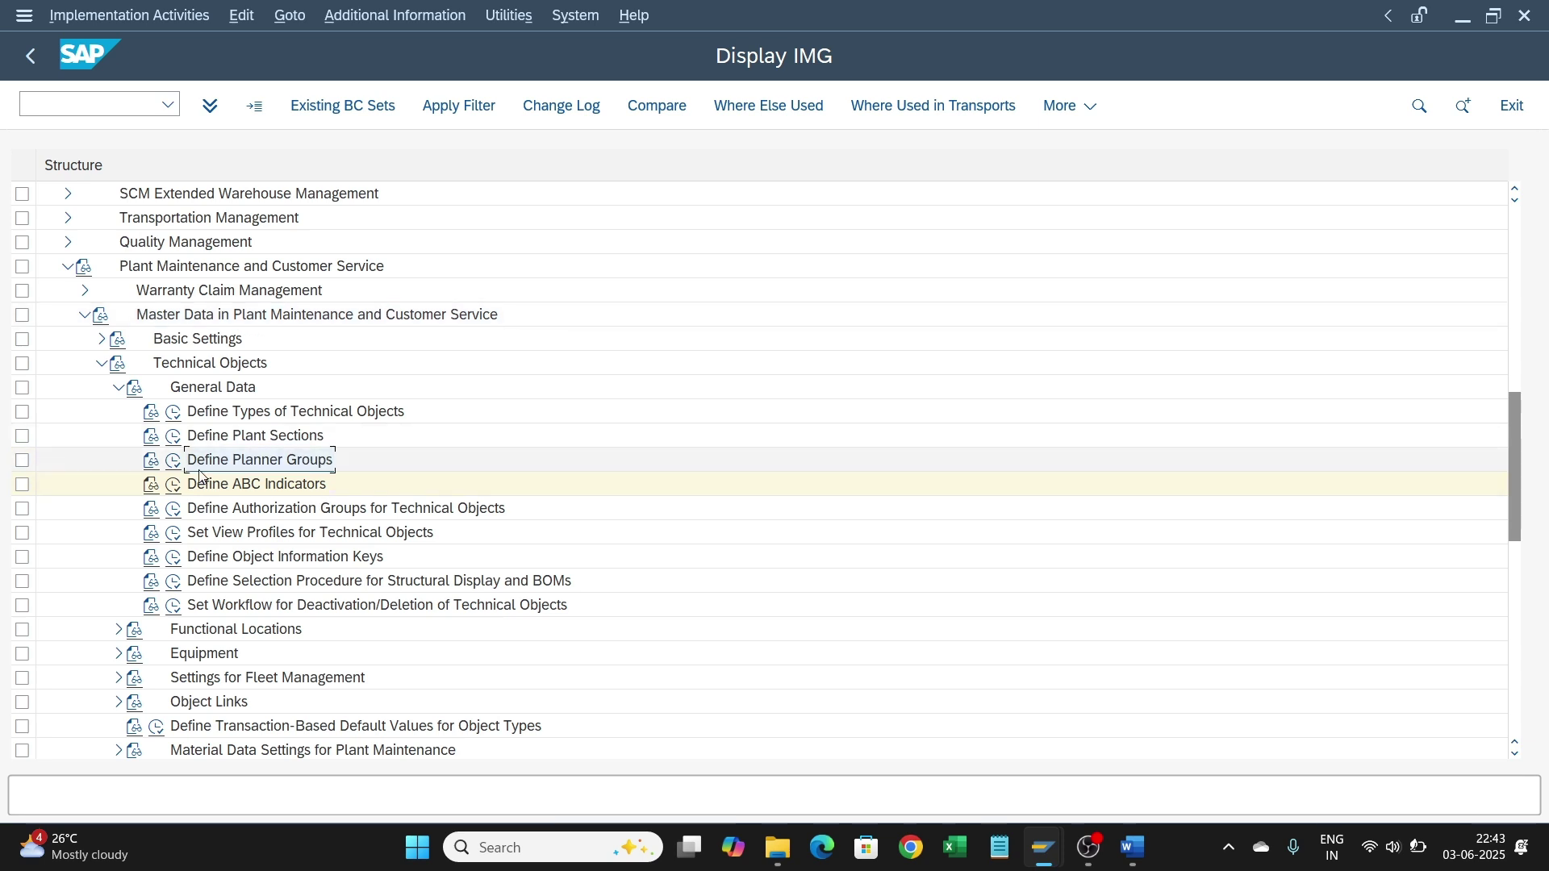
Step: Switch to the Display Equipment session and check the Planner Group value list in the organization data
left_click(1039, 857)
left_click(1041, 776)
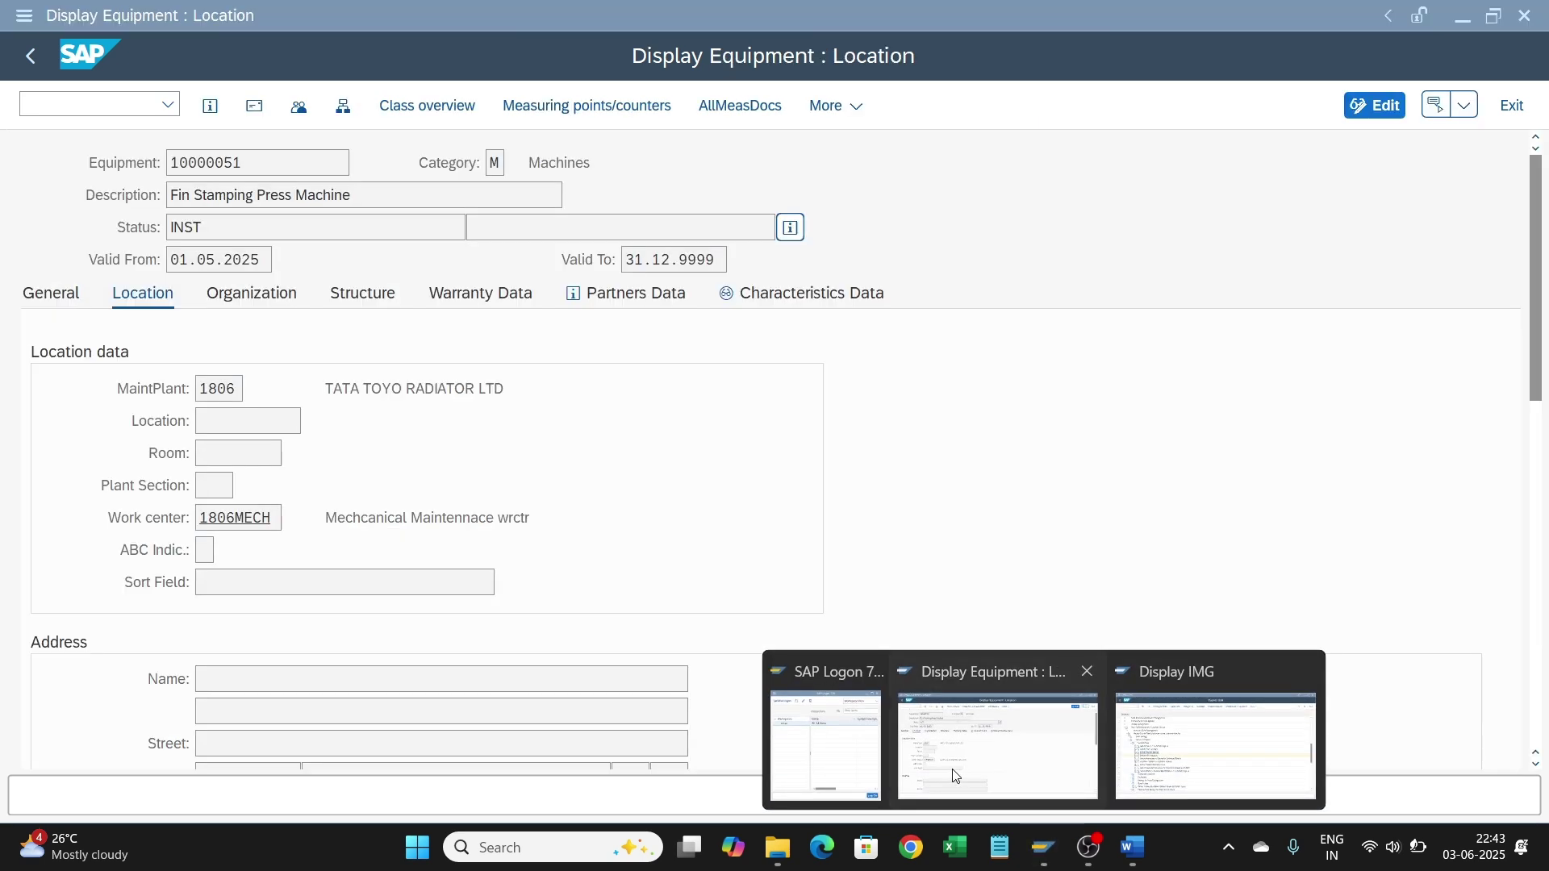
left_click(242, 297)
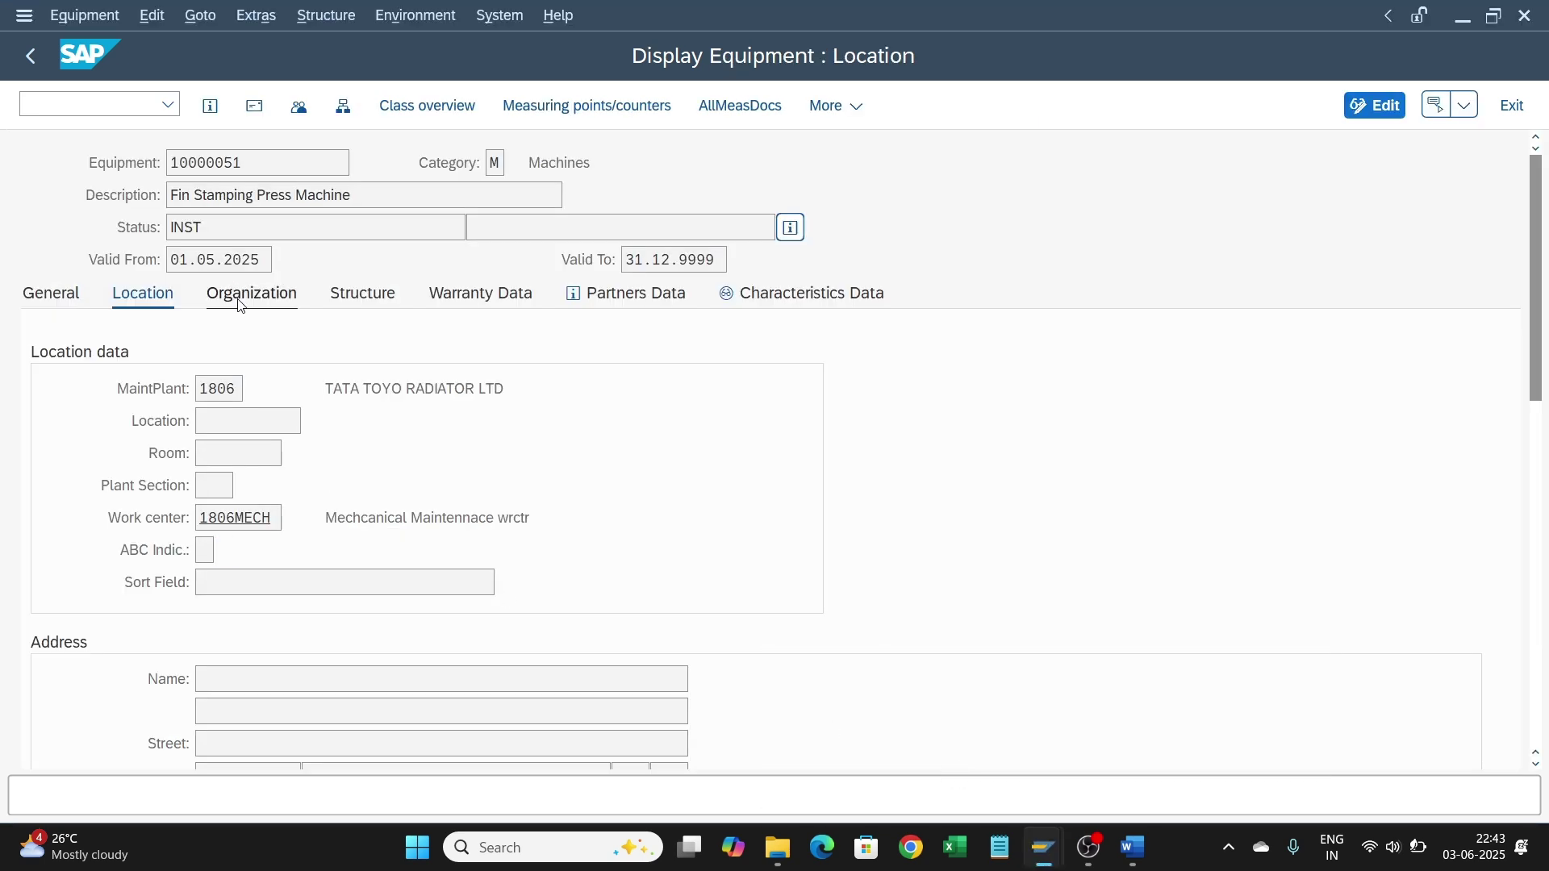
scroll(323, 398, "down", 1)
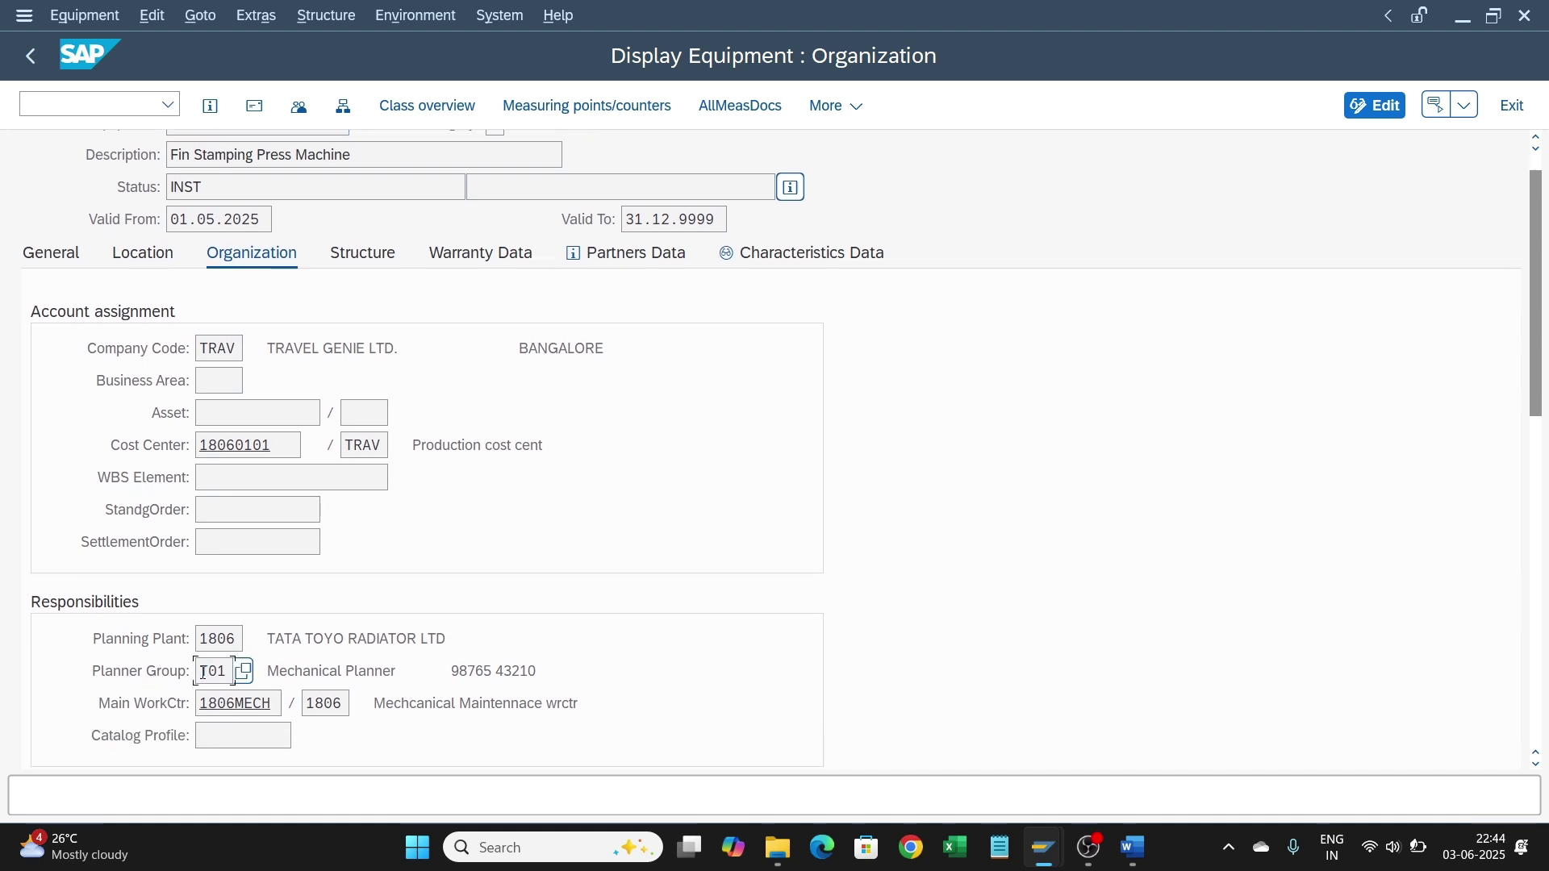
left_click(234, 673)
left_click(245, 672)
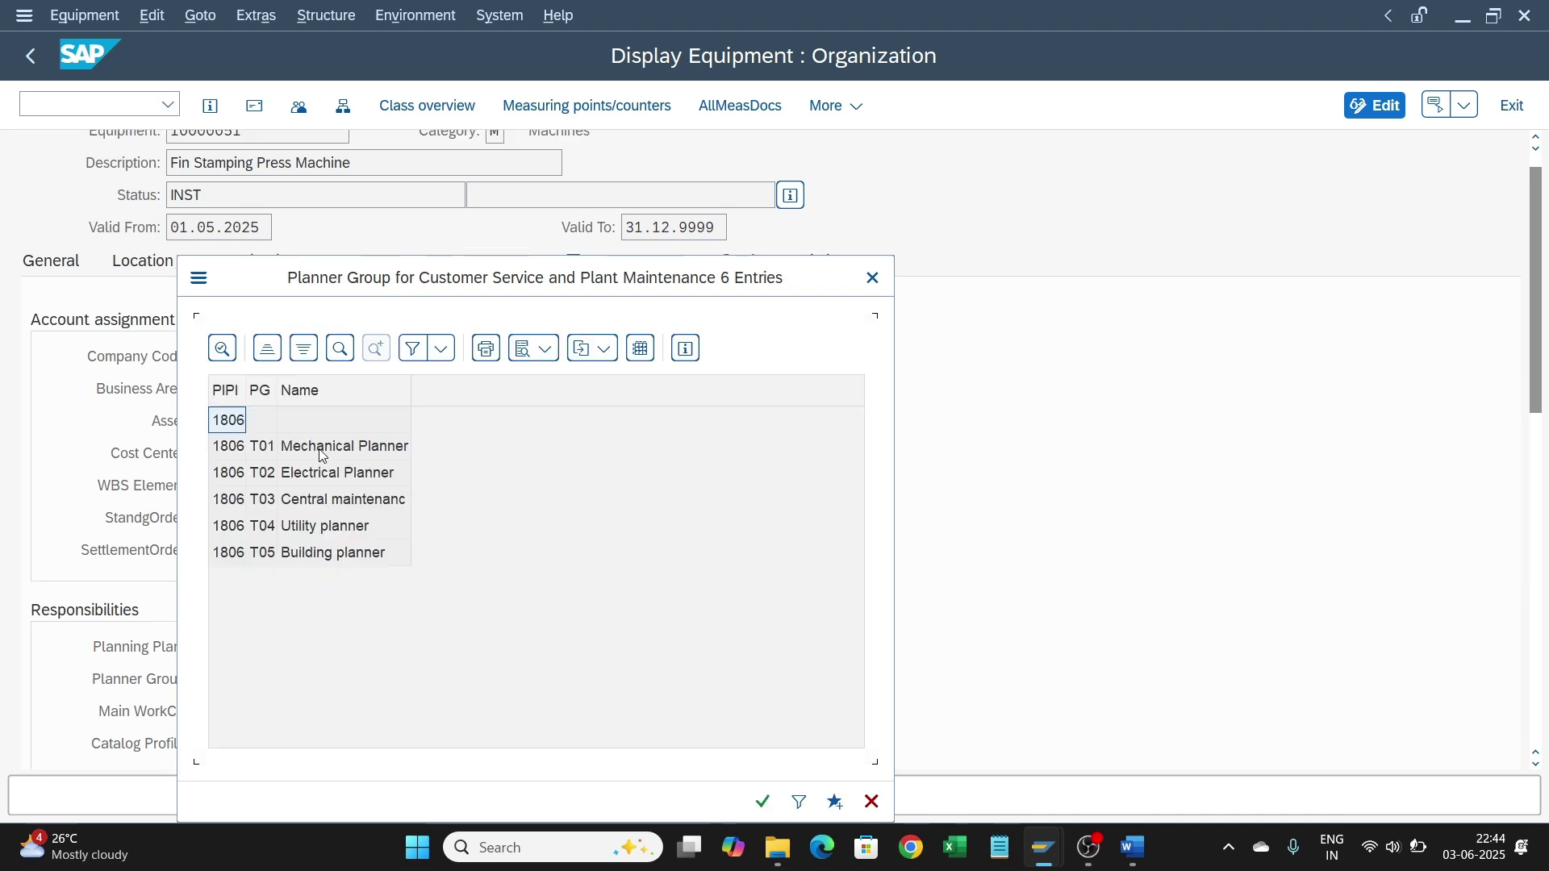
left_click(321, 455)
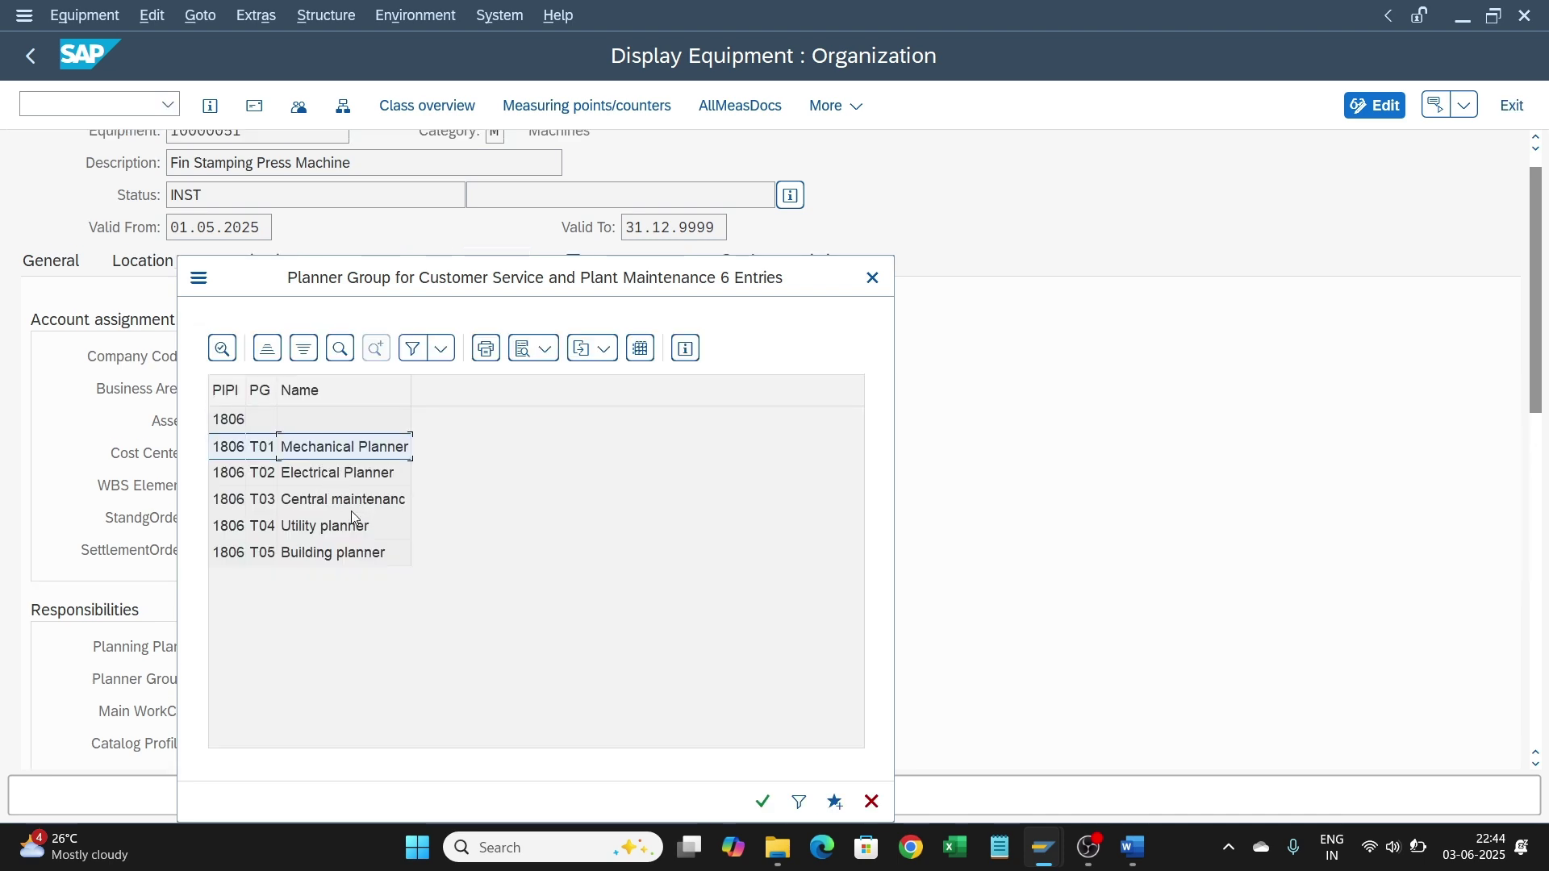
left_click(339, 556)
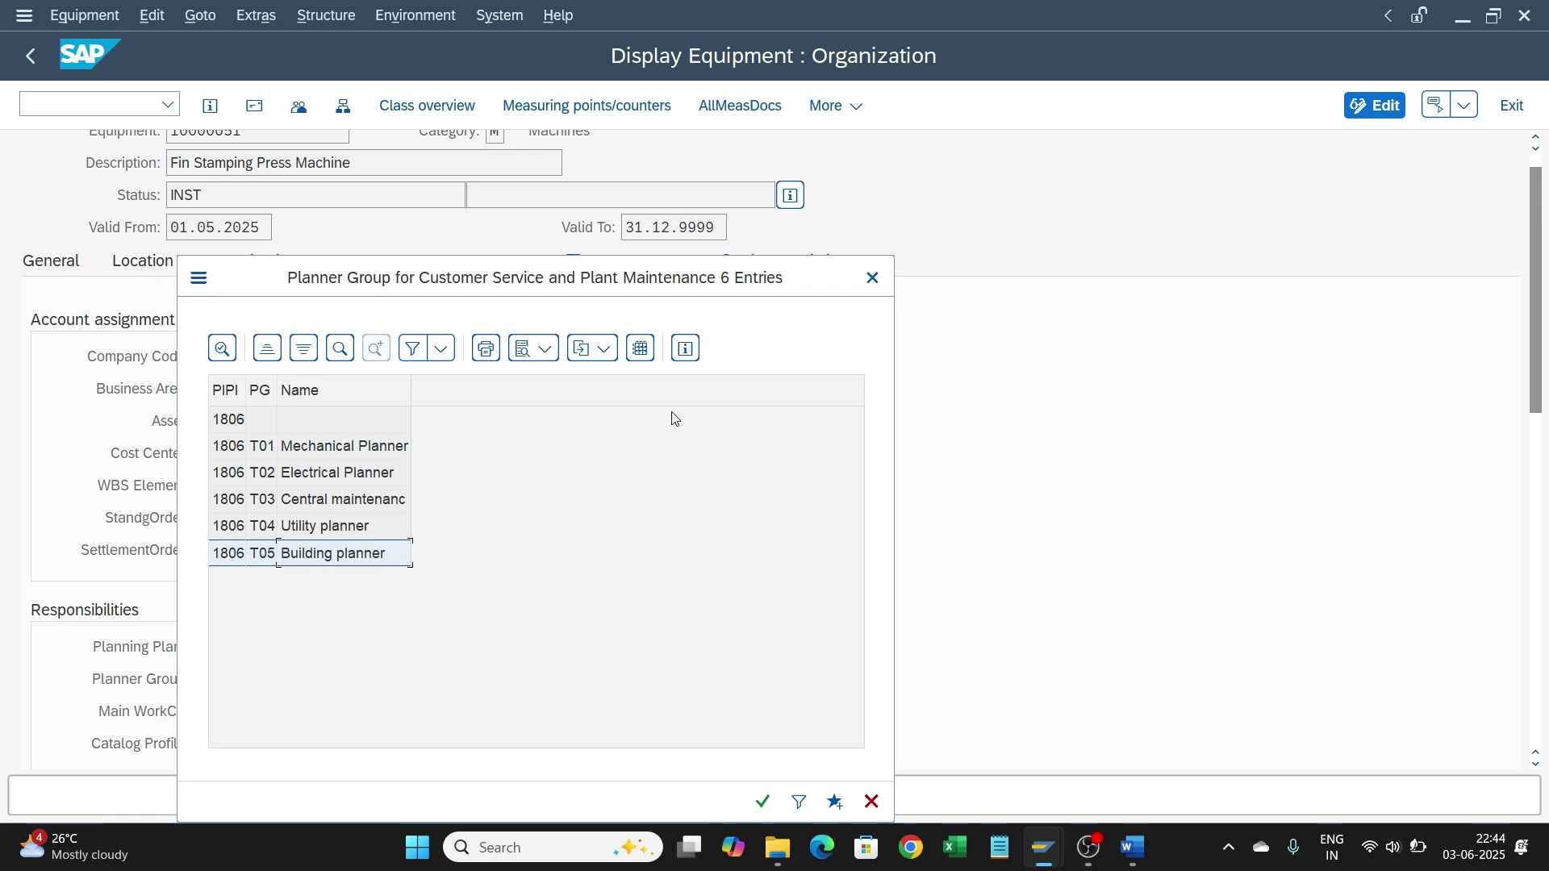
left_click(874, 278)
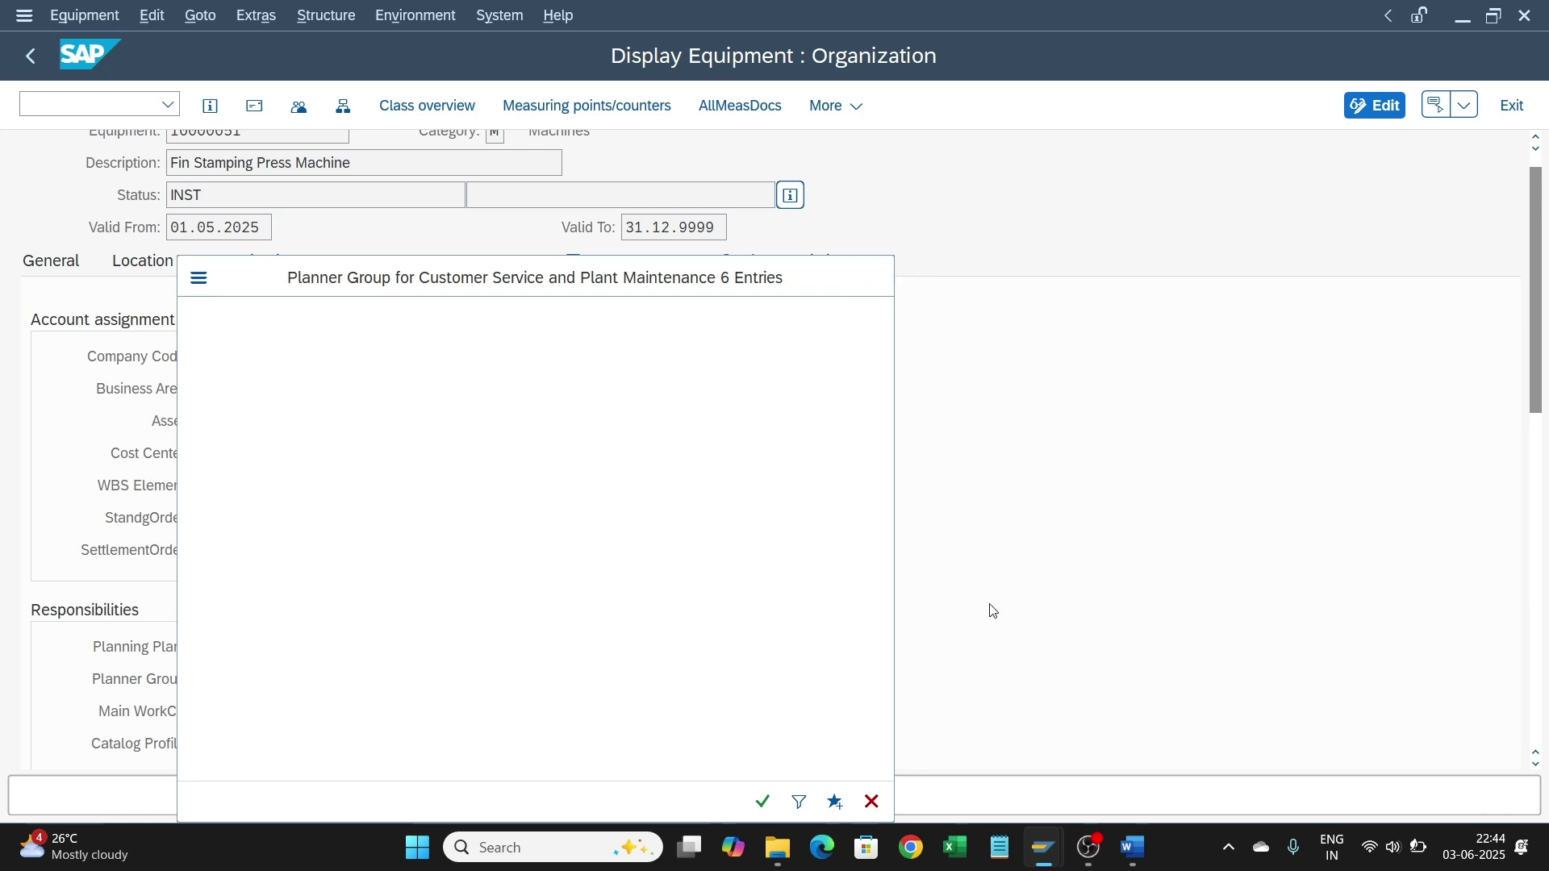
Step: Return to the customizing session and open the Define Planner Groups activity
mouse_move(1053, 846)
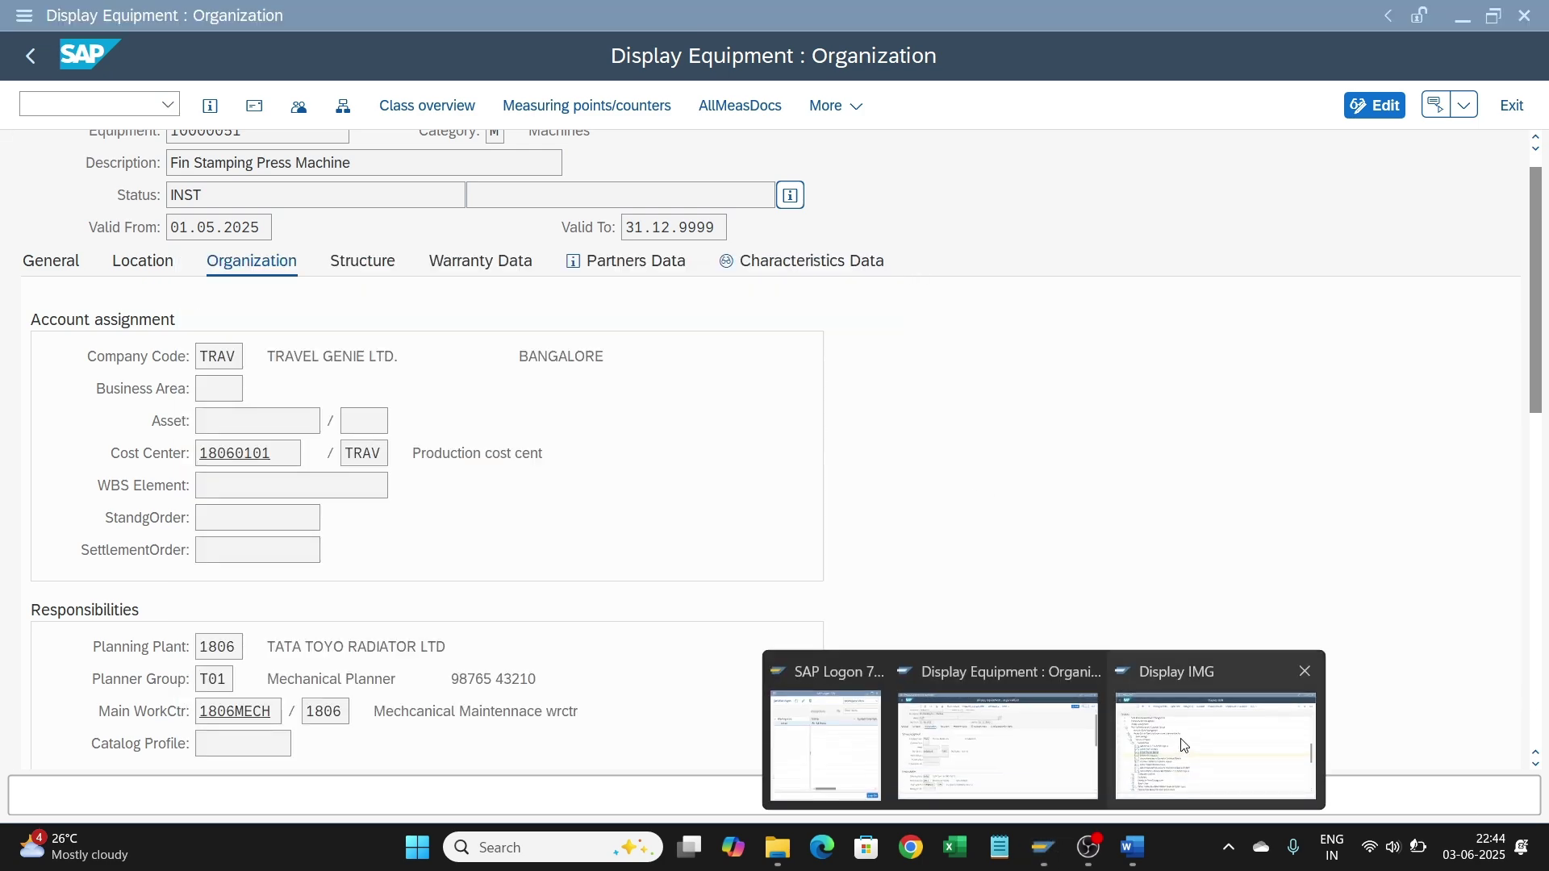
left_click(1216, 746)
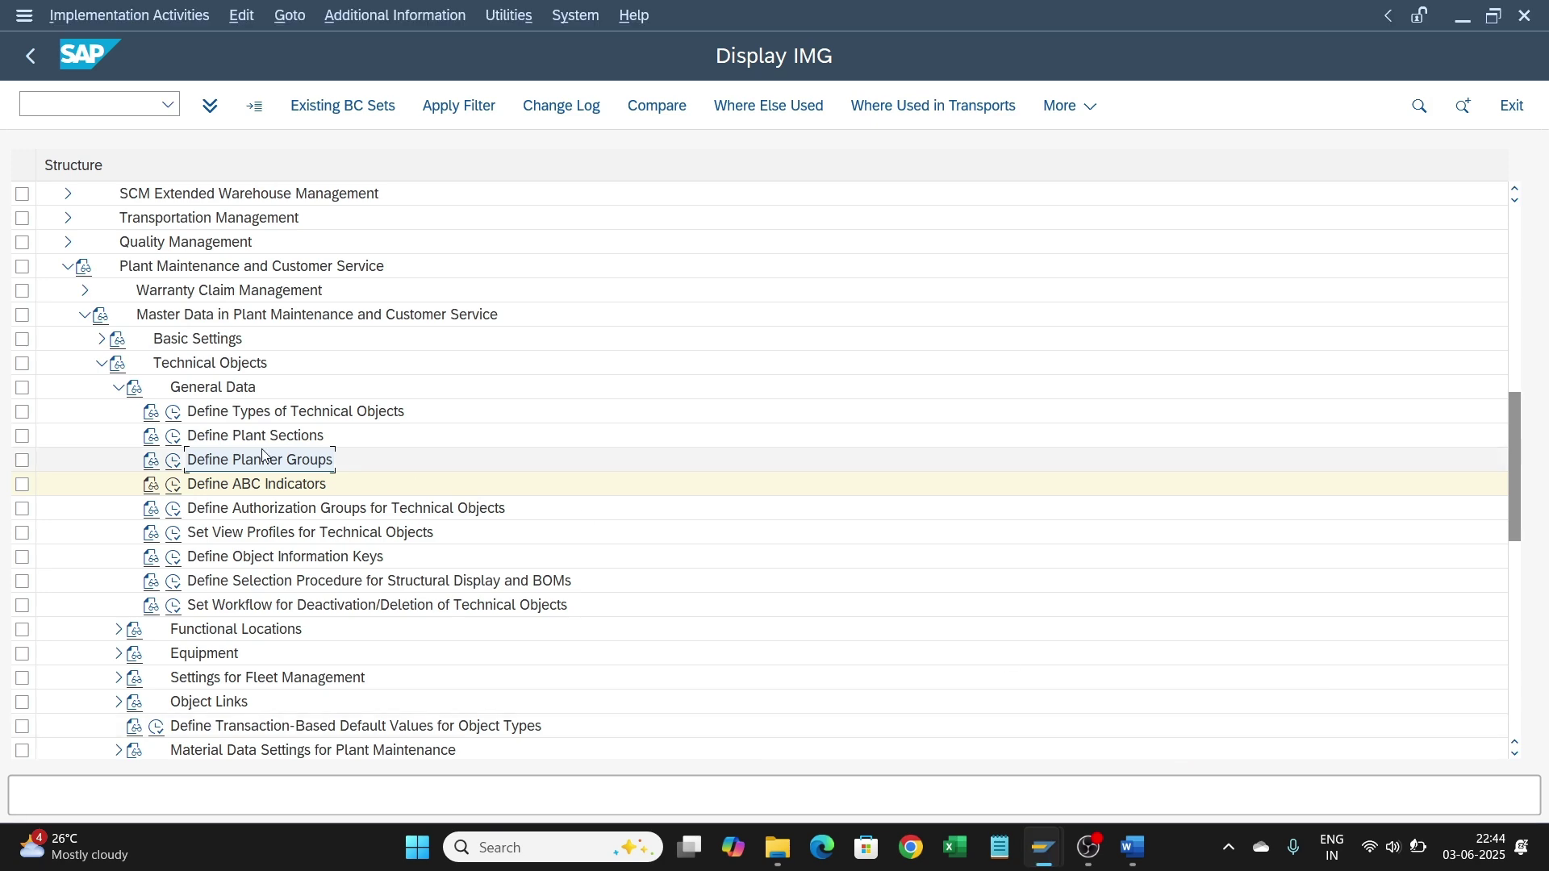
left_click(173, 463)
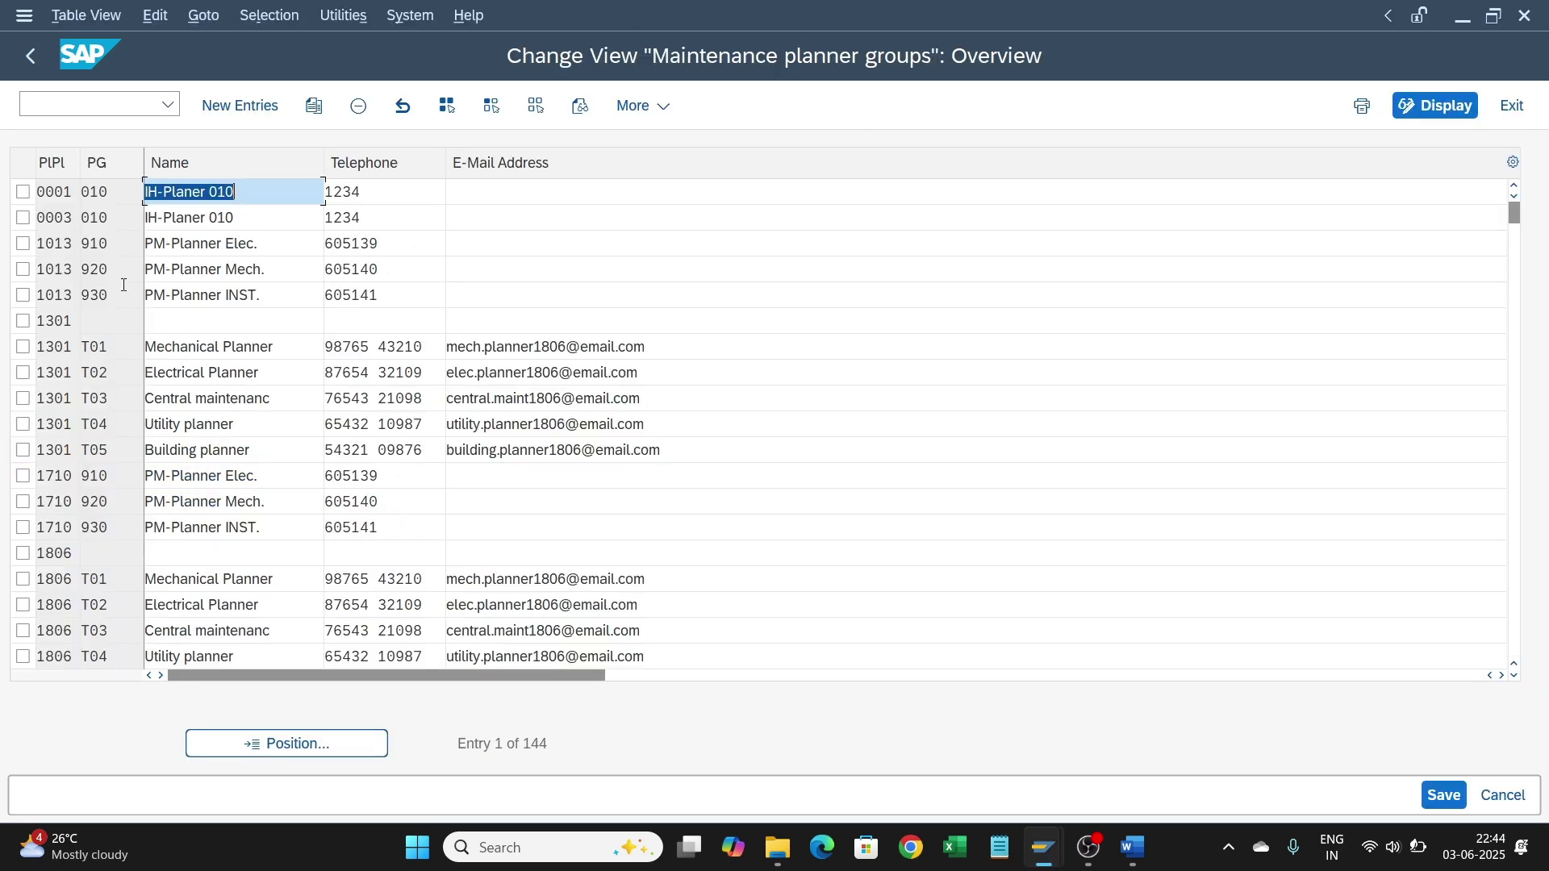
Step: Position the table at planning plant 1806 and delete its entry that has no planner group
left_click(296, 744)
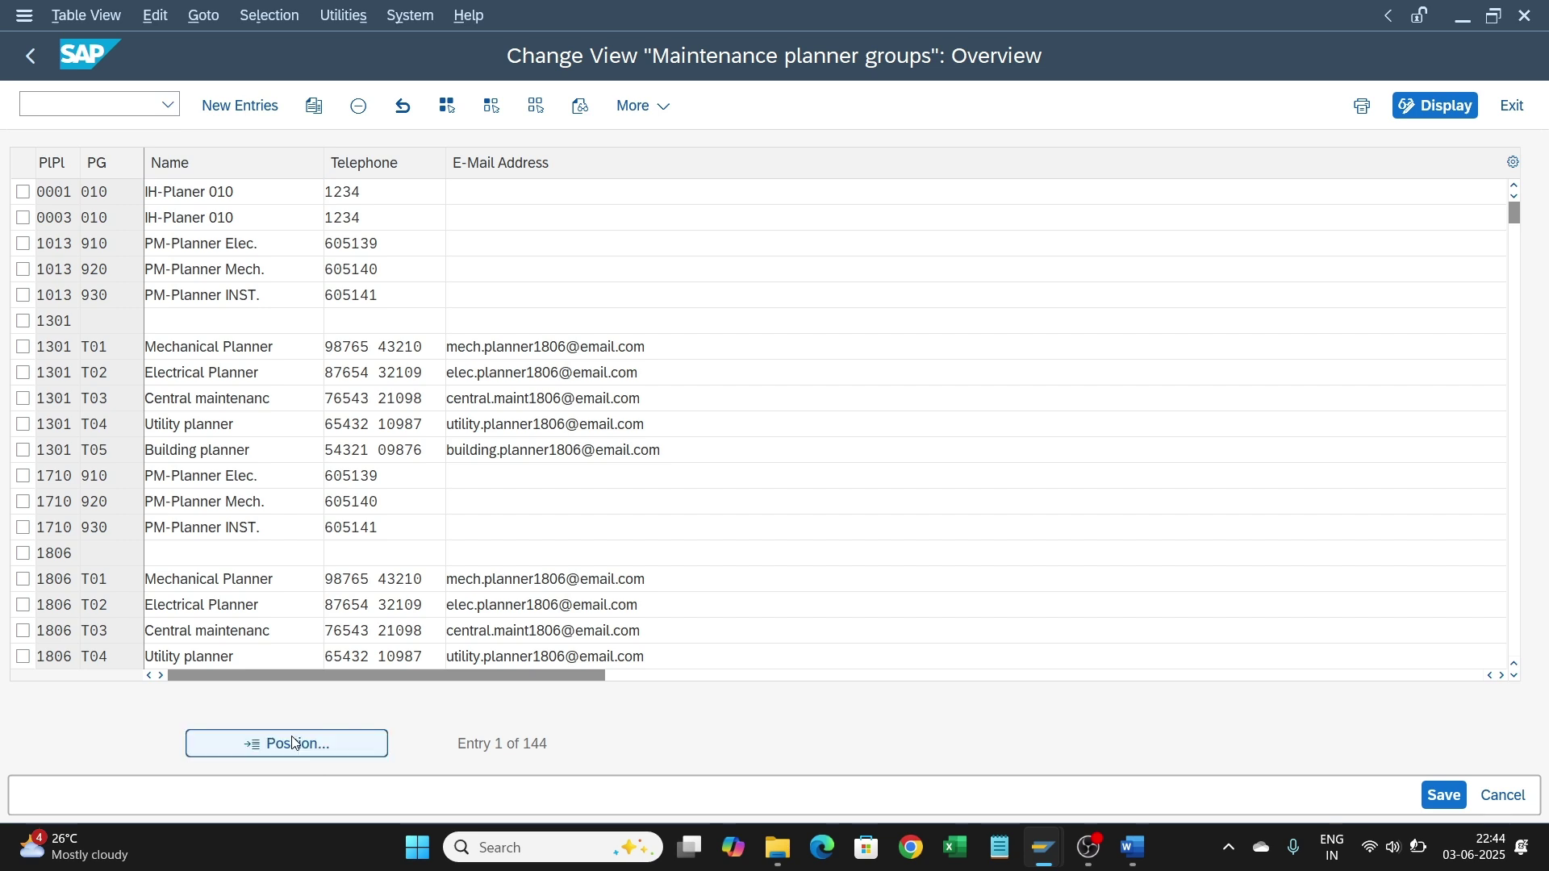
type("1806")
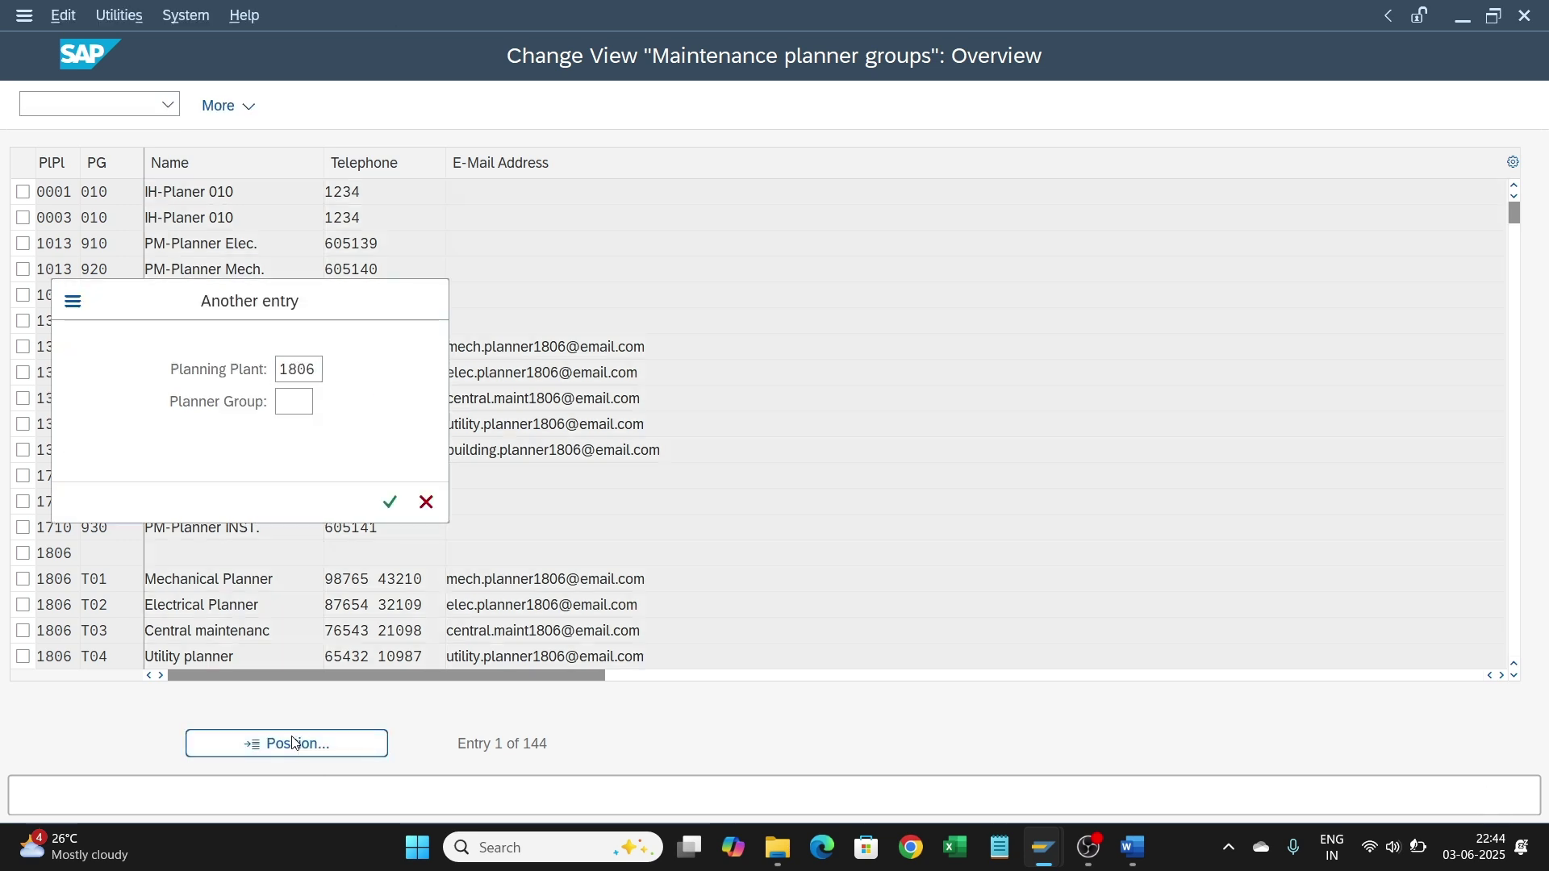
key("Return")
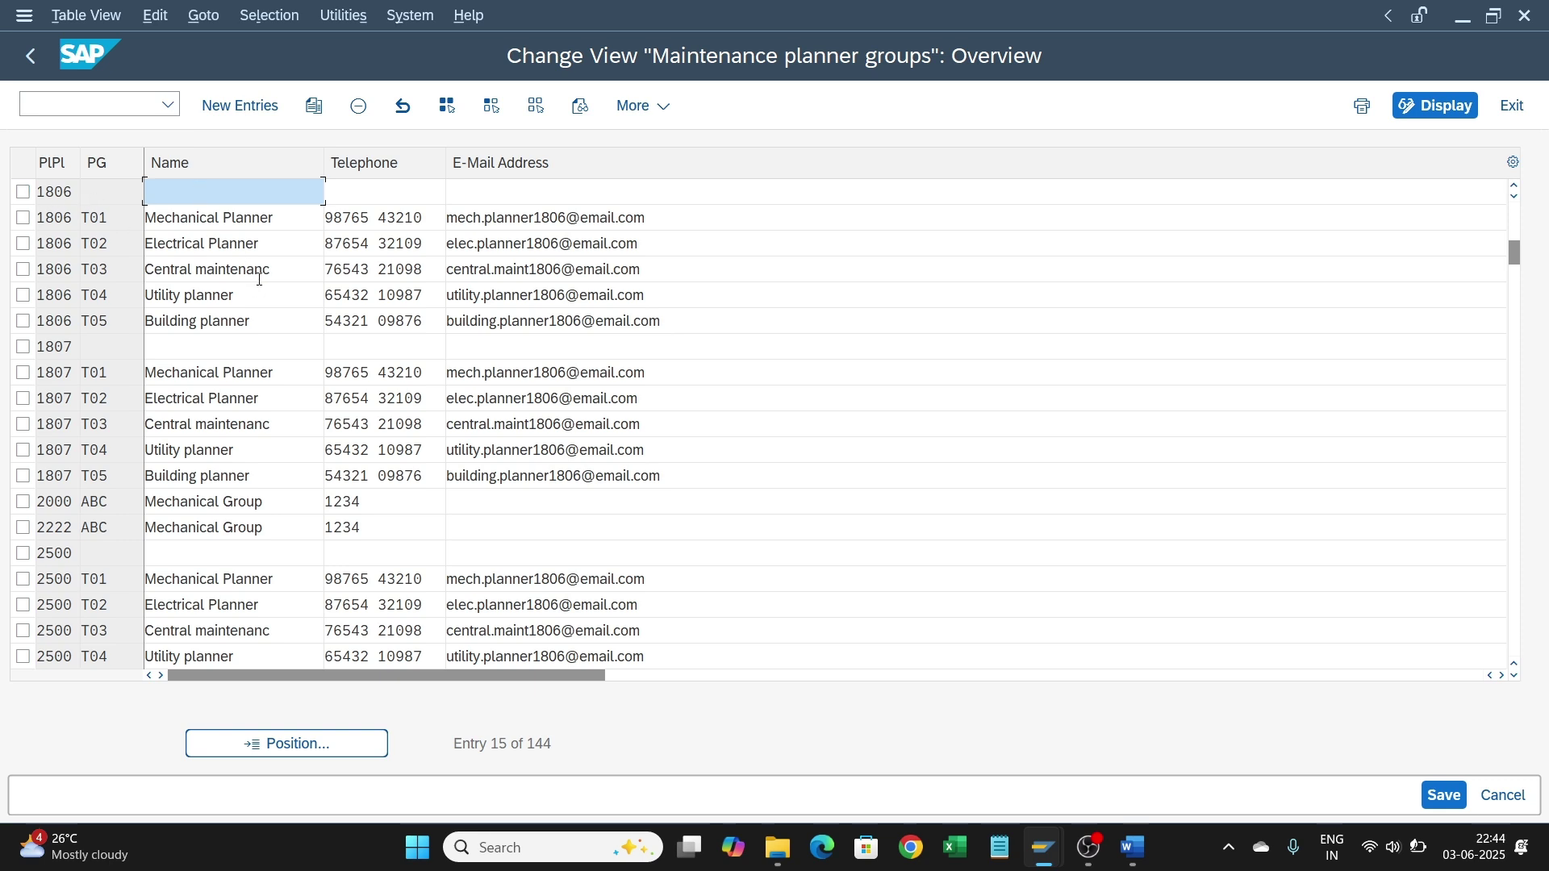
left_click(23, 191)
left_click(359, 105)
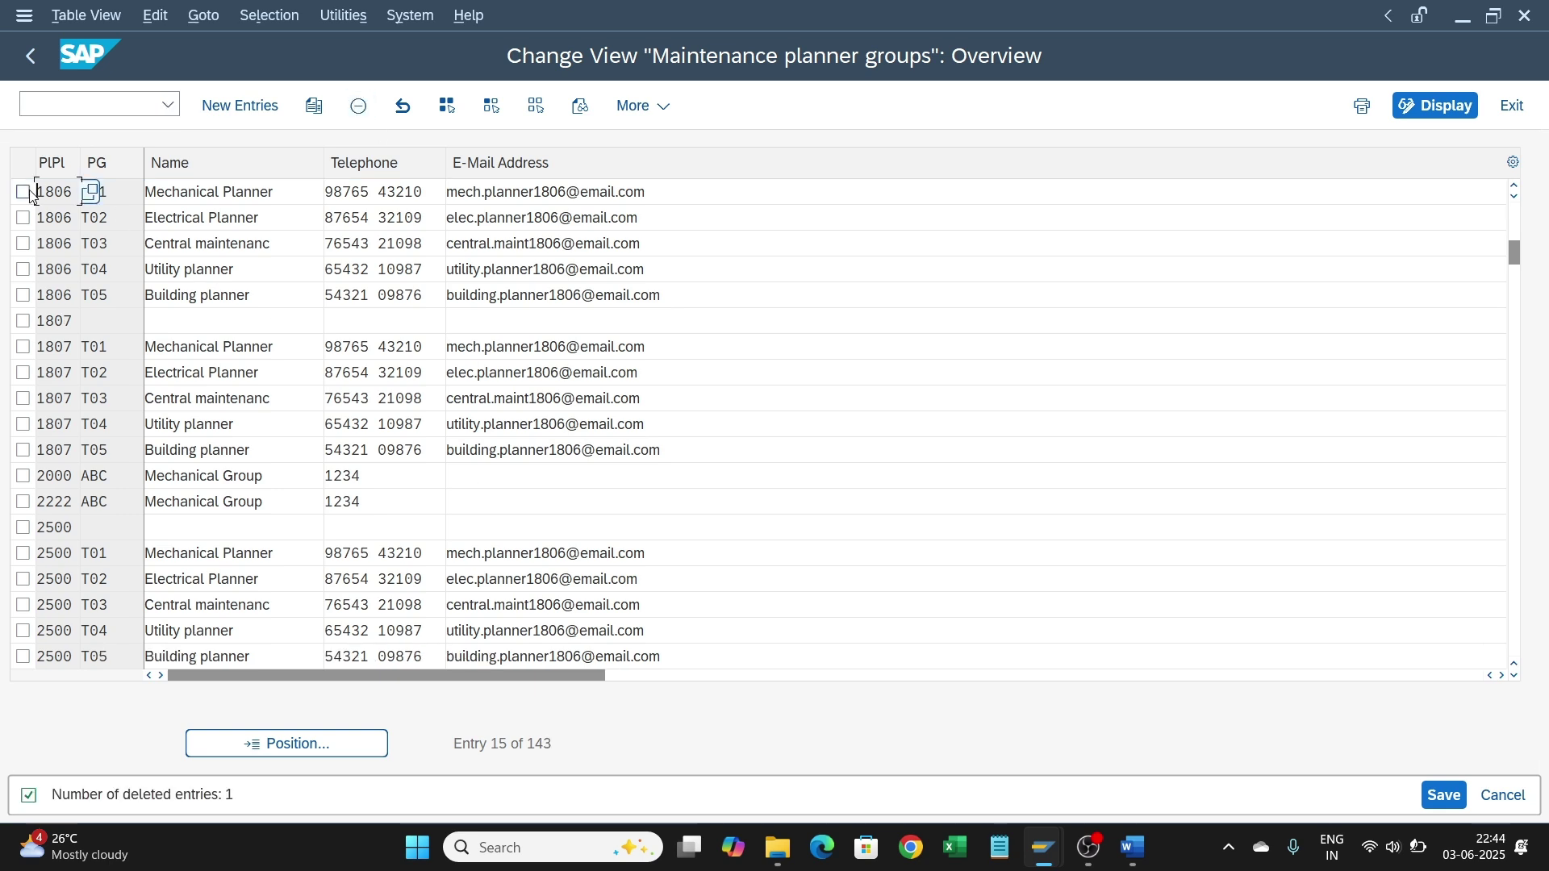
Step: Copy the Building planner entry of planning plant 1806 and set the copy's planner group to T06
left_click(22, 295)
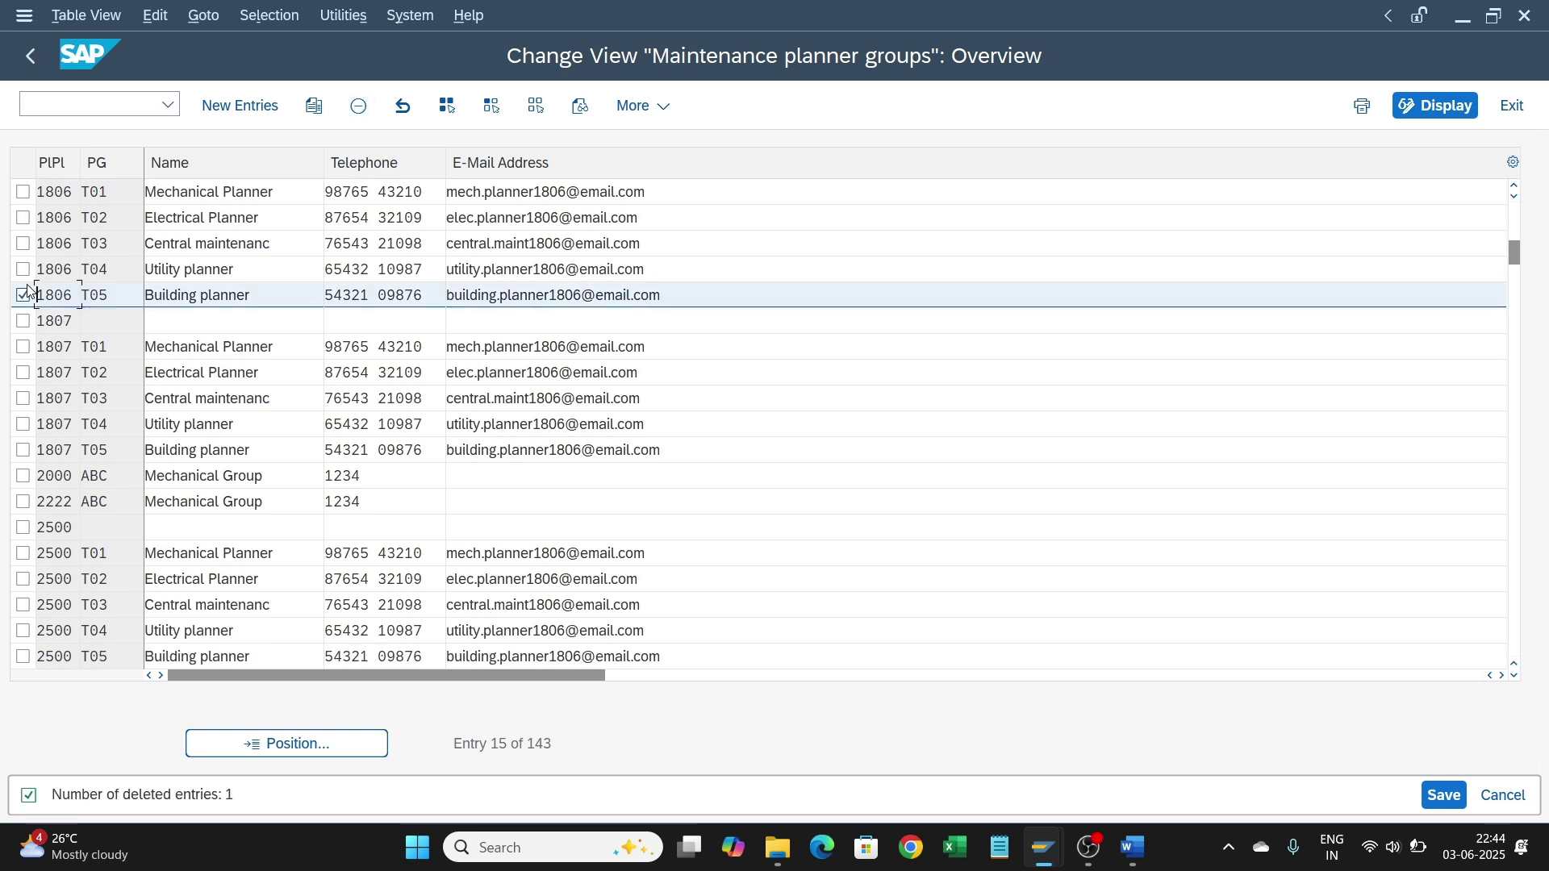
left_click(315, 106)
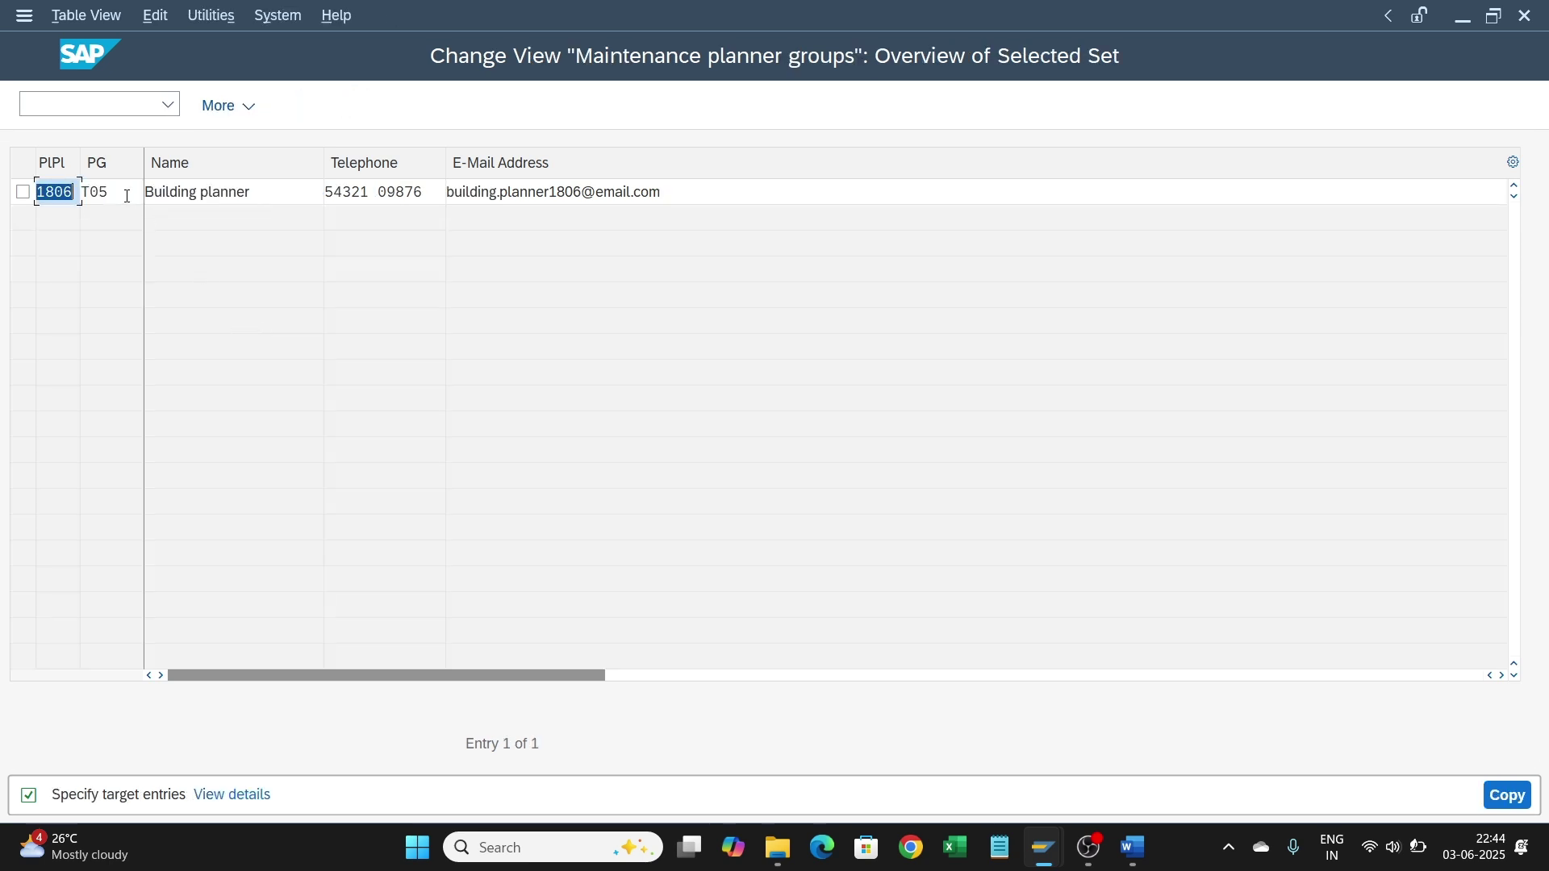
left_click(126, 196)
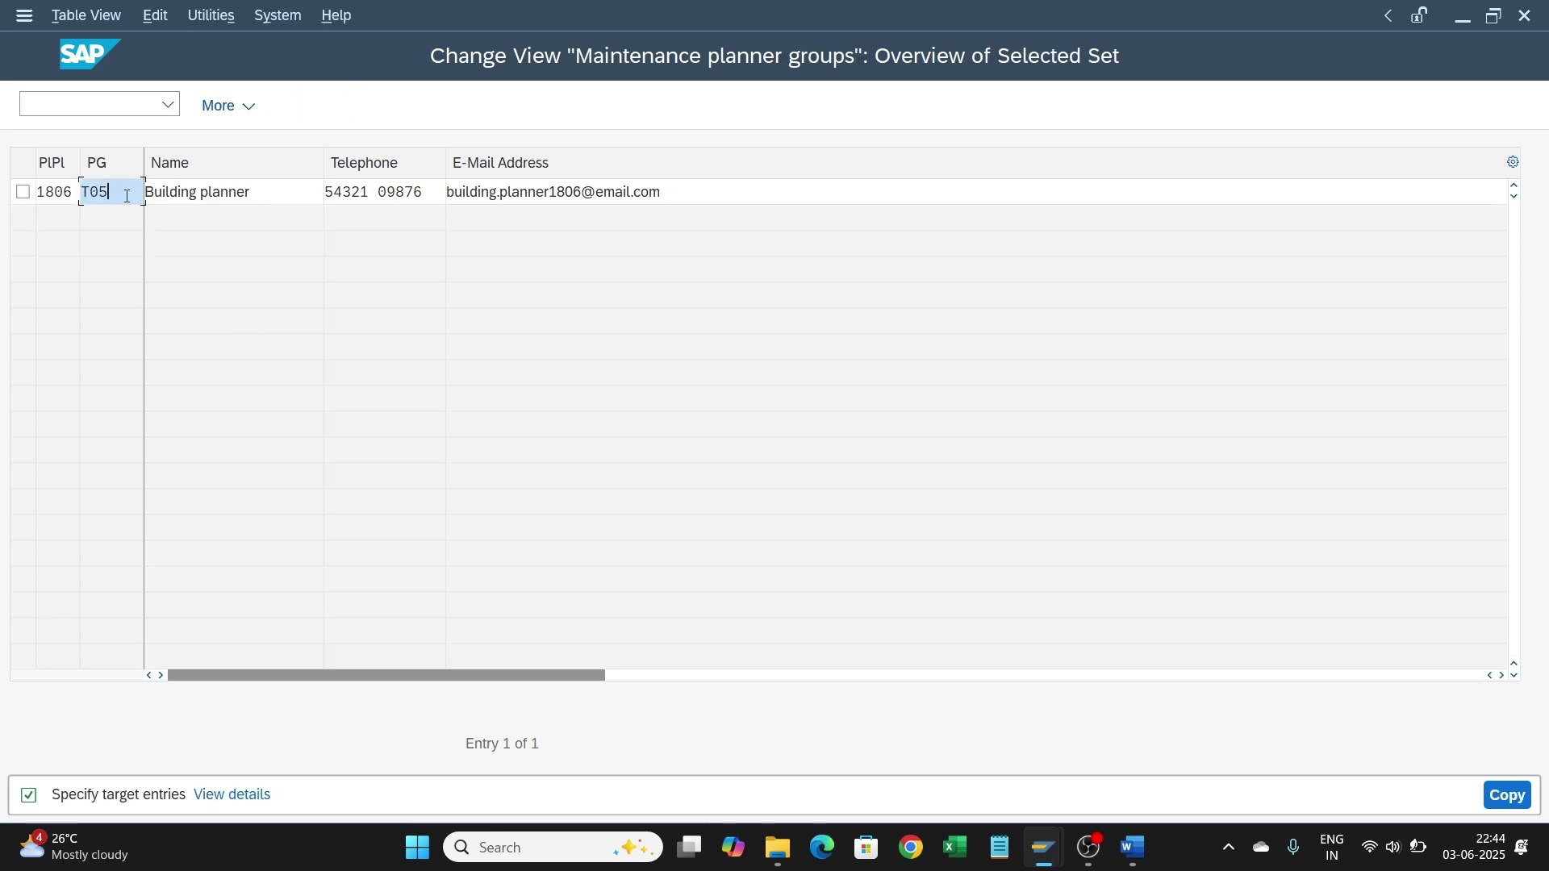
type("T06")
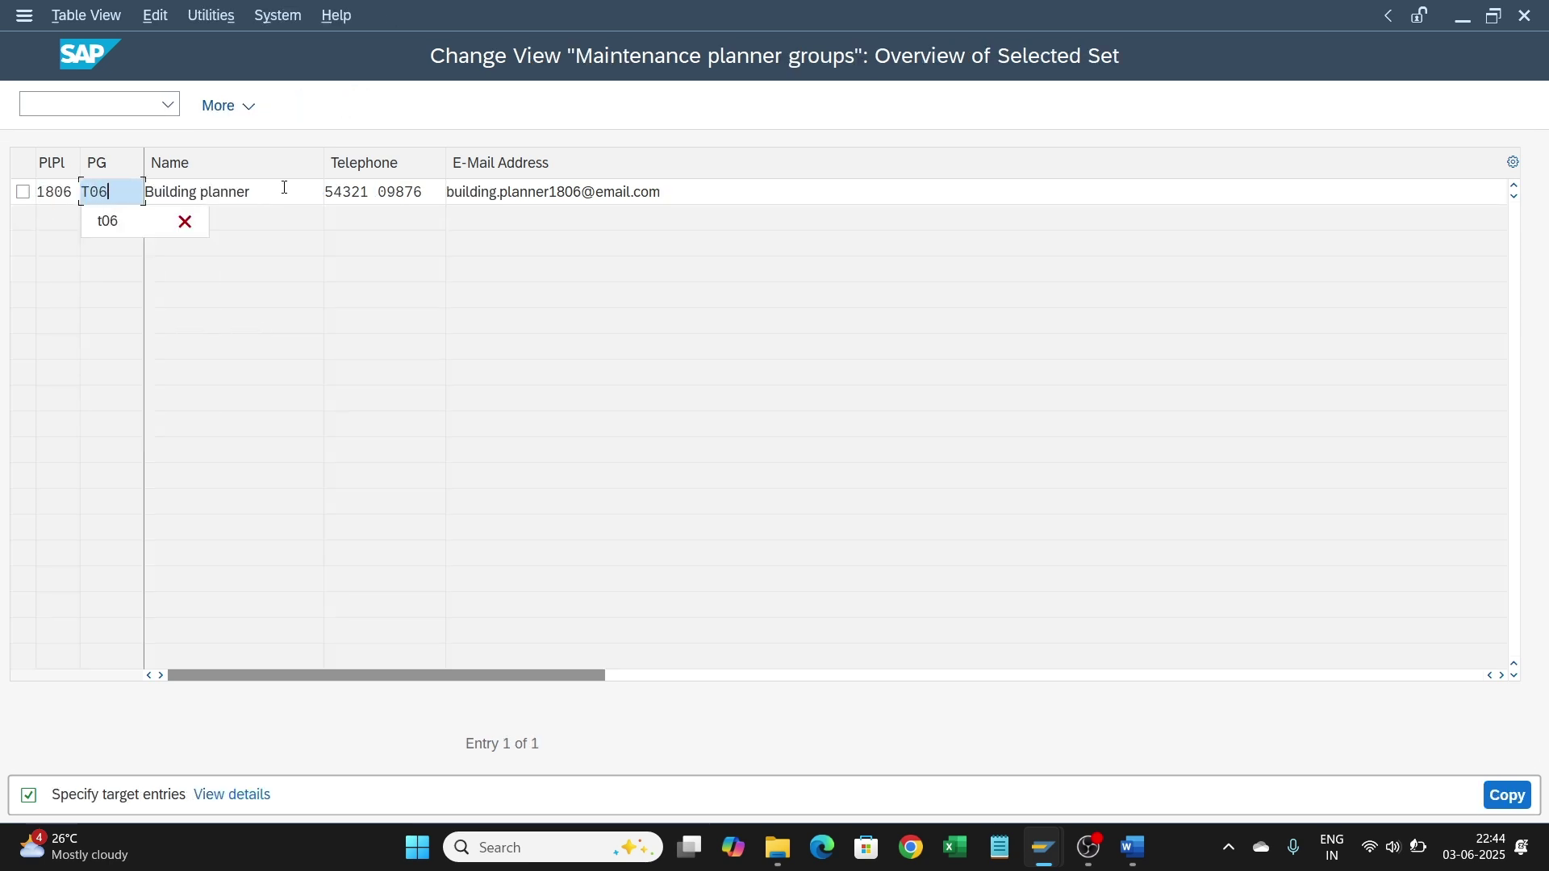
Step: Set the name of planner group T06 to General Mnt planr
left_click_drag(285, 188, 36, 198)
type("Ge")
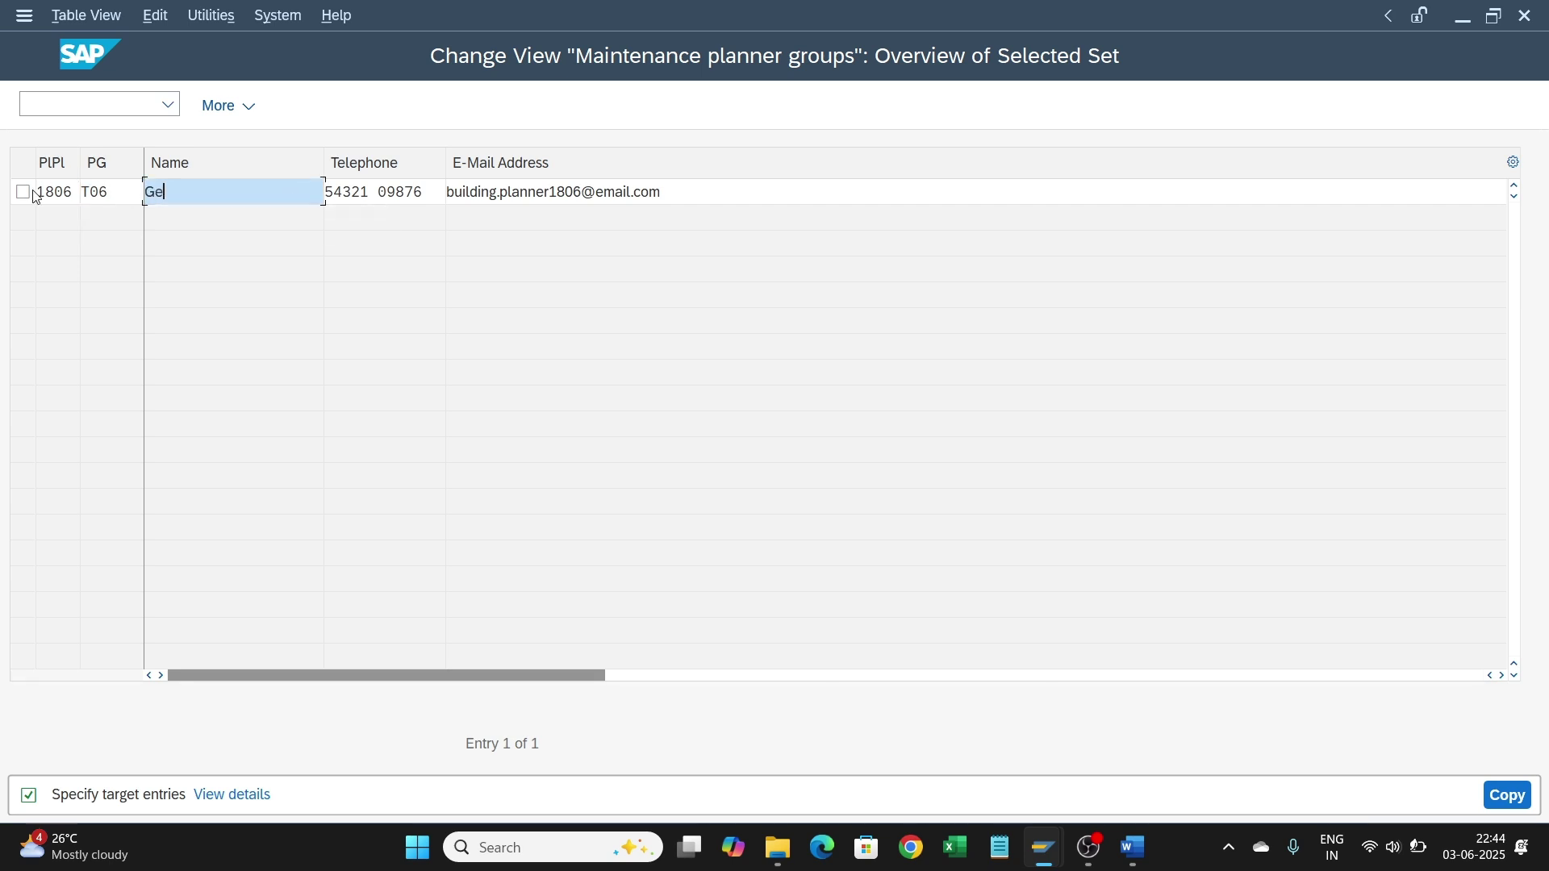
type("nera")
type("l")
type(" Main ")
type(" Pla")
key("BackSpace")
key("BackSpace")
type("lan")
key("BackSpace")
key("BackSpace")
key("BackSpace")
key("BackSpace")
key("BackSpace")
key("BackSpace")
key("BackSpace")
key("BackSpace")
key("BackSpace")
type("nt planne")
type("er")
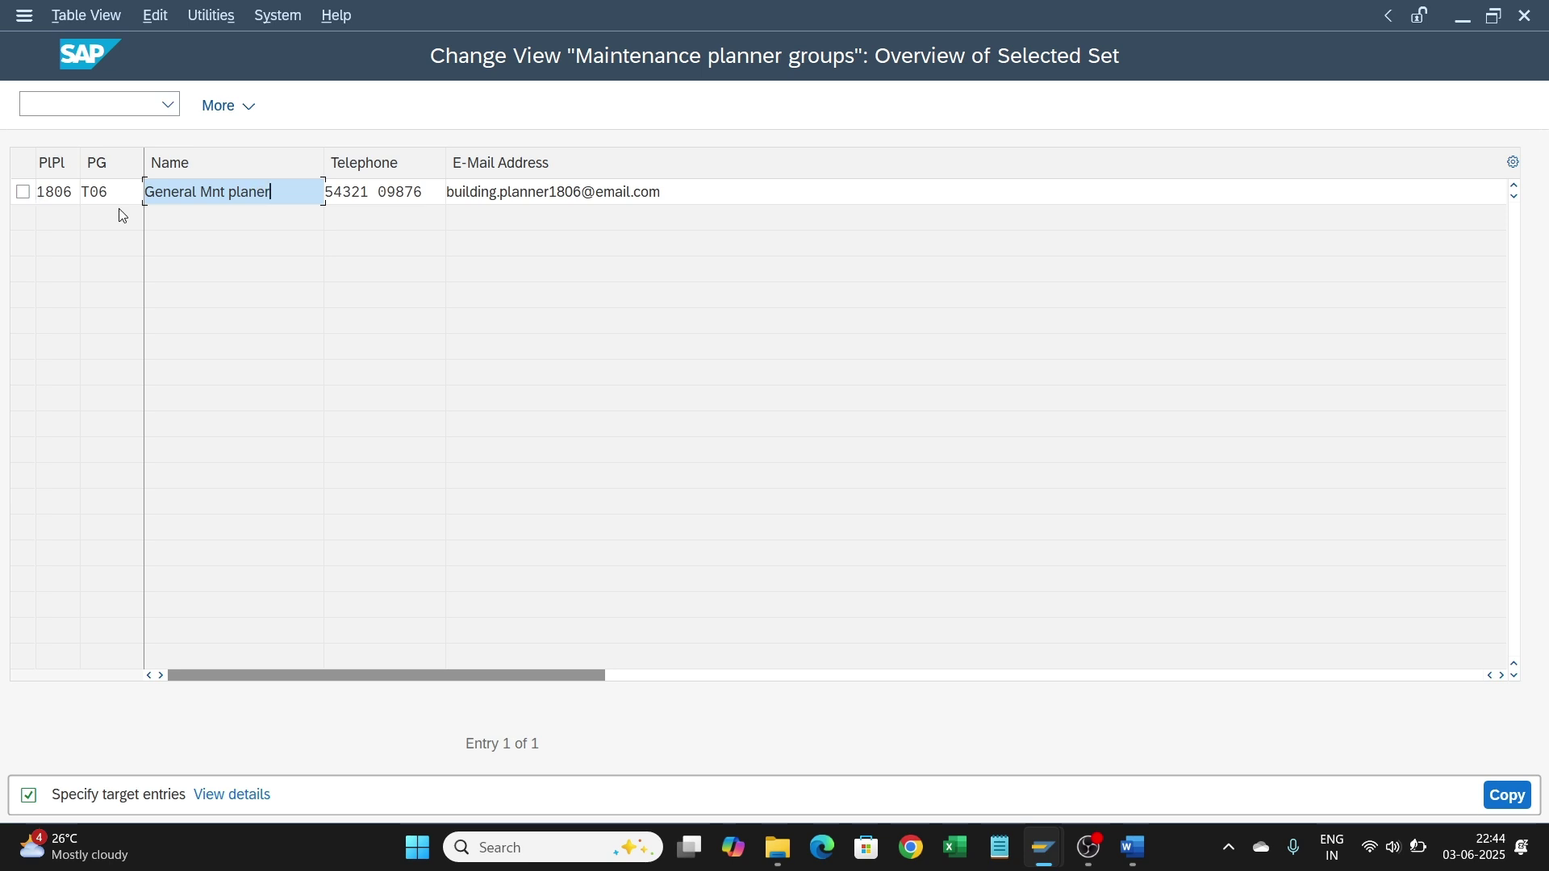
key("BackSpace")
key("BackSpace")
type("r")
Step: Confirm the copied T06 entry and save the planner groups table with the proposed customizing request
left_click(1529, 804)
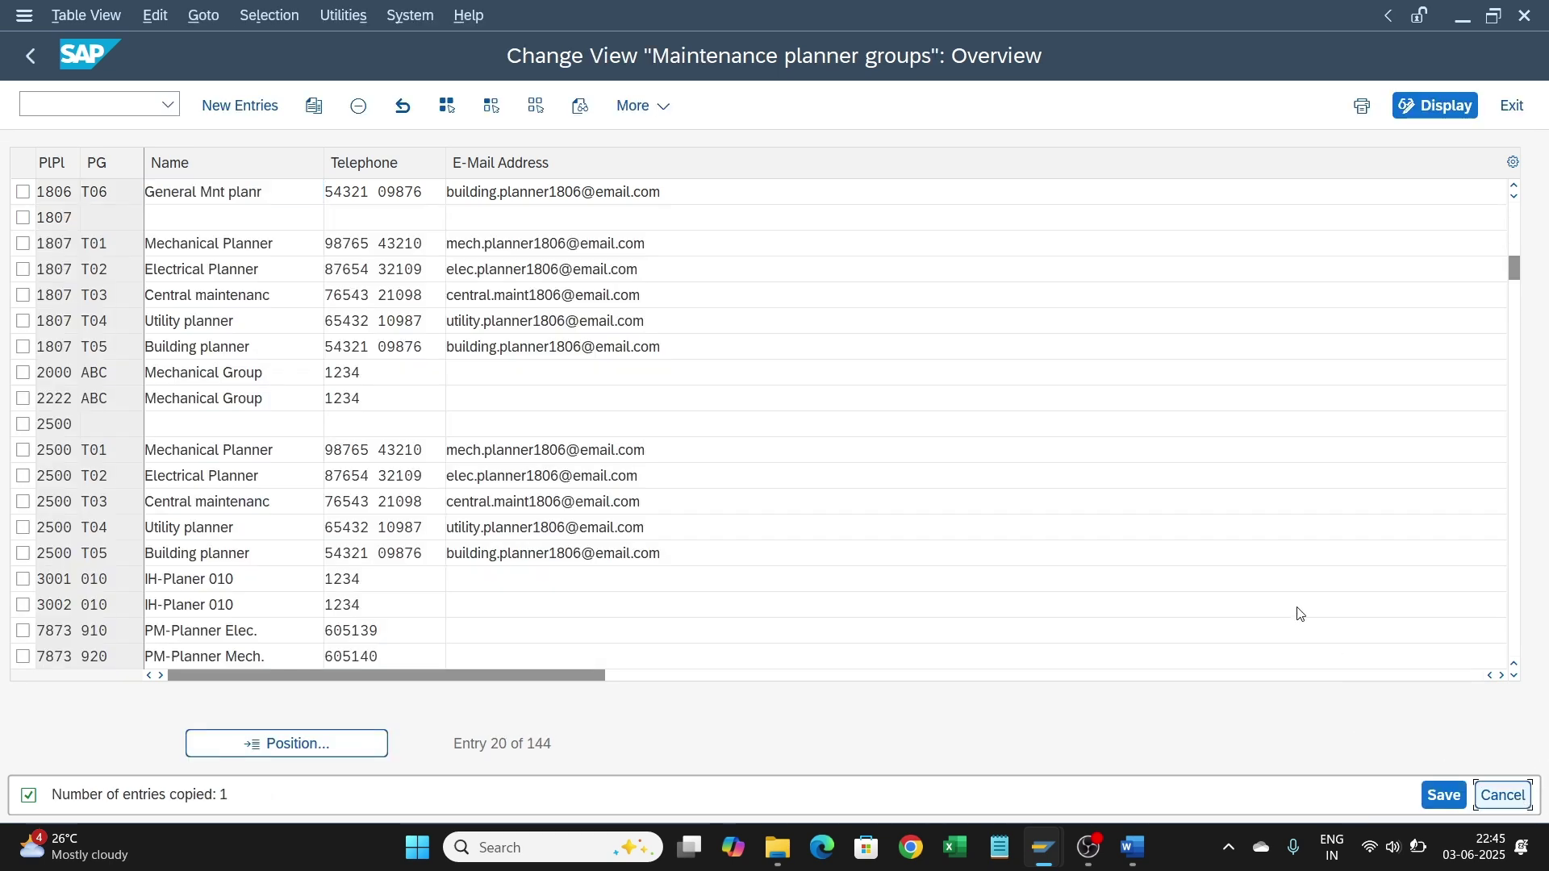
key("ctrl+s")
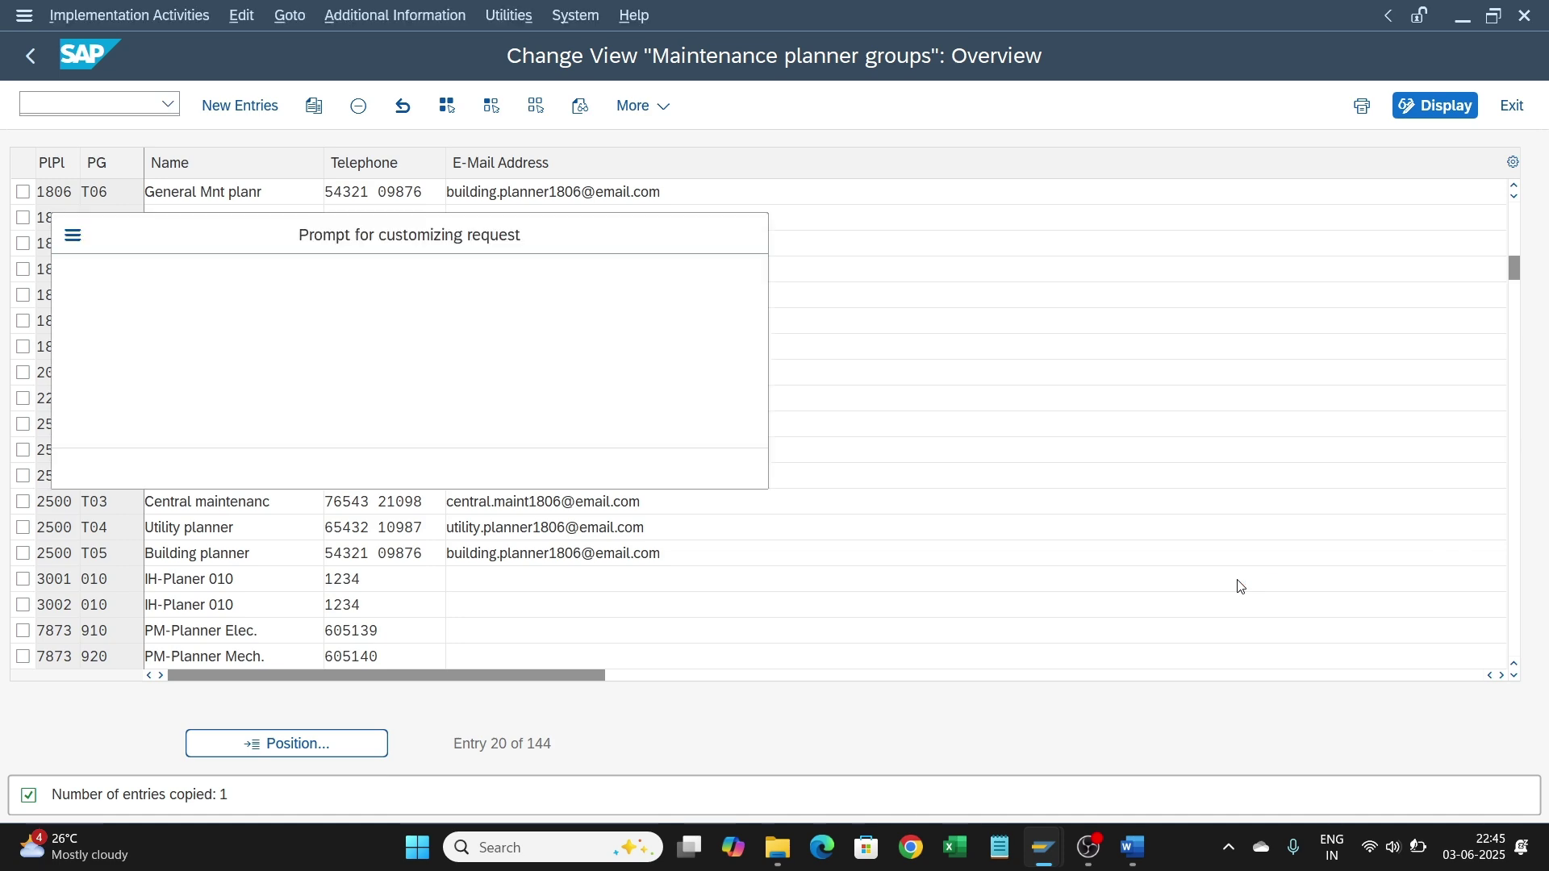
key("Return")
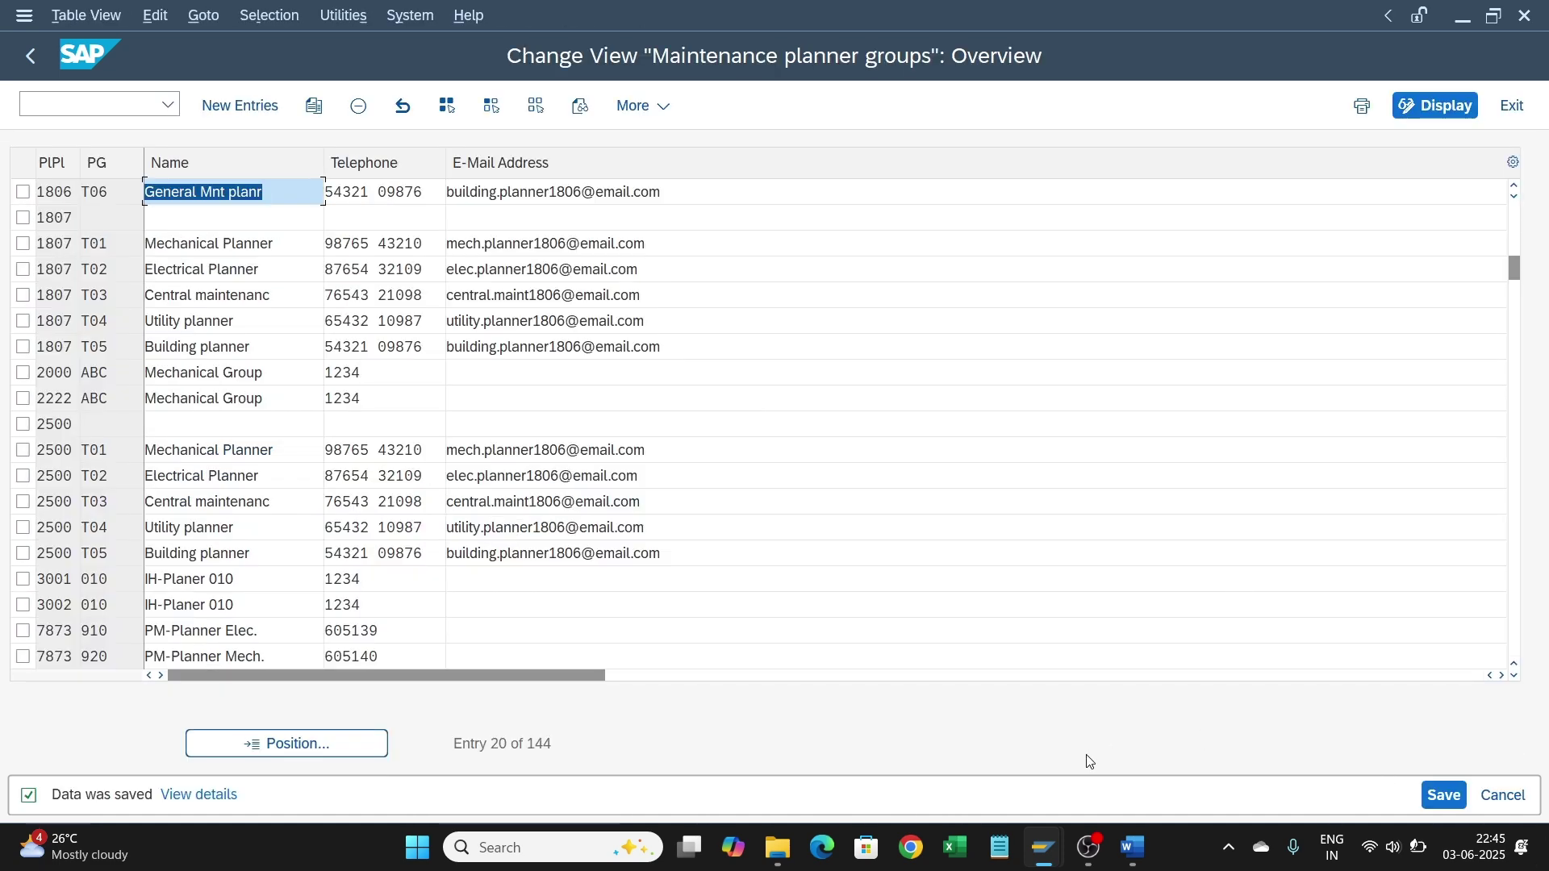
Step: Switch to the Display Equipment session and check the Planner Group value list for the new T06 entry
left_click(1047, 853)
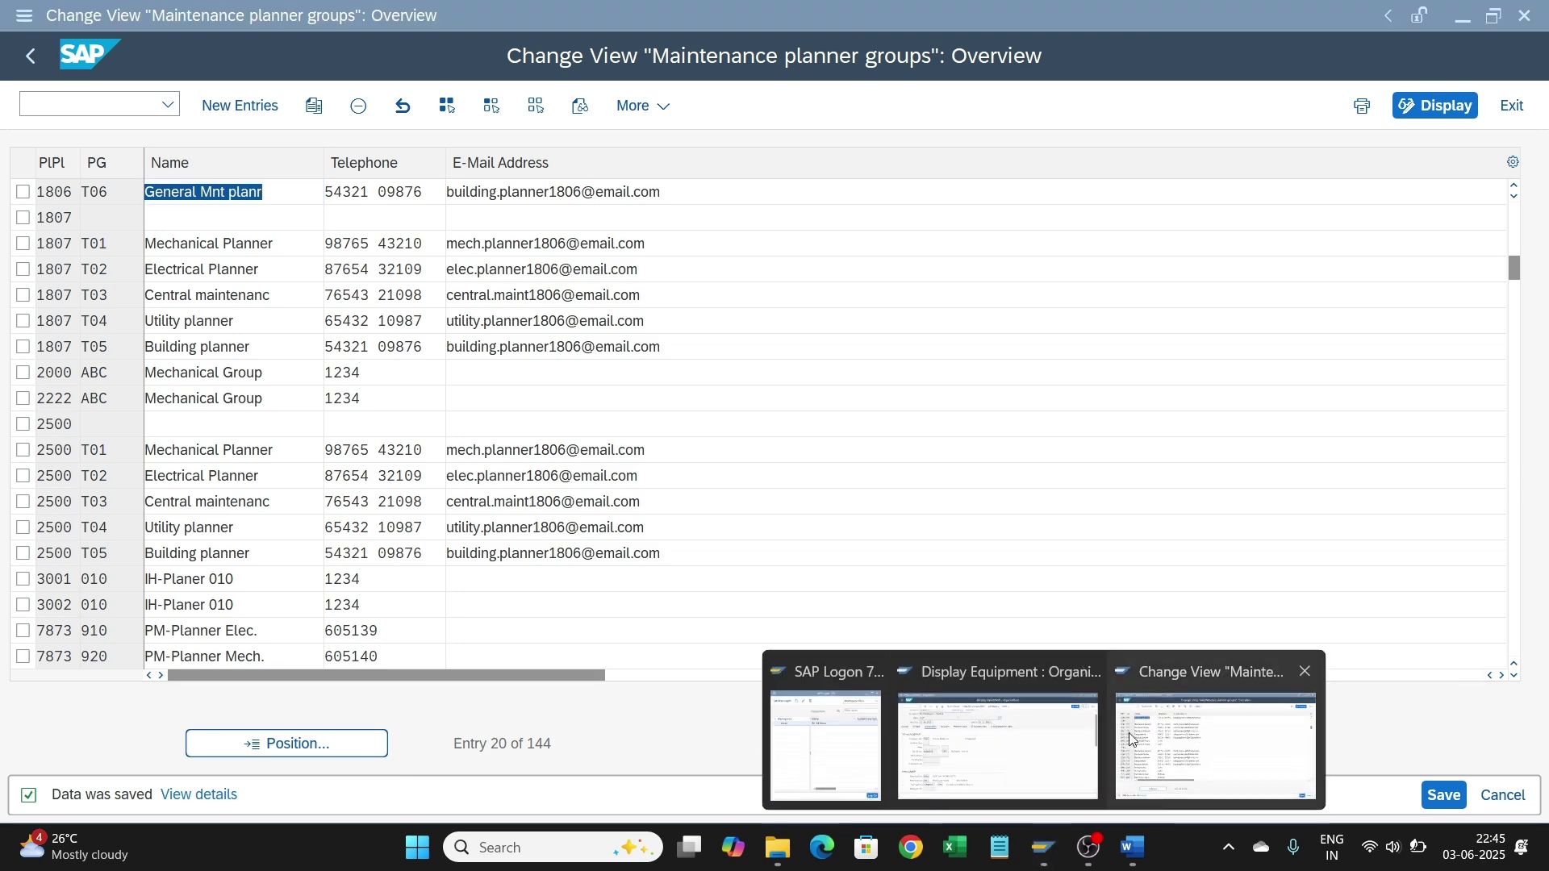
left_click(1039, 743)
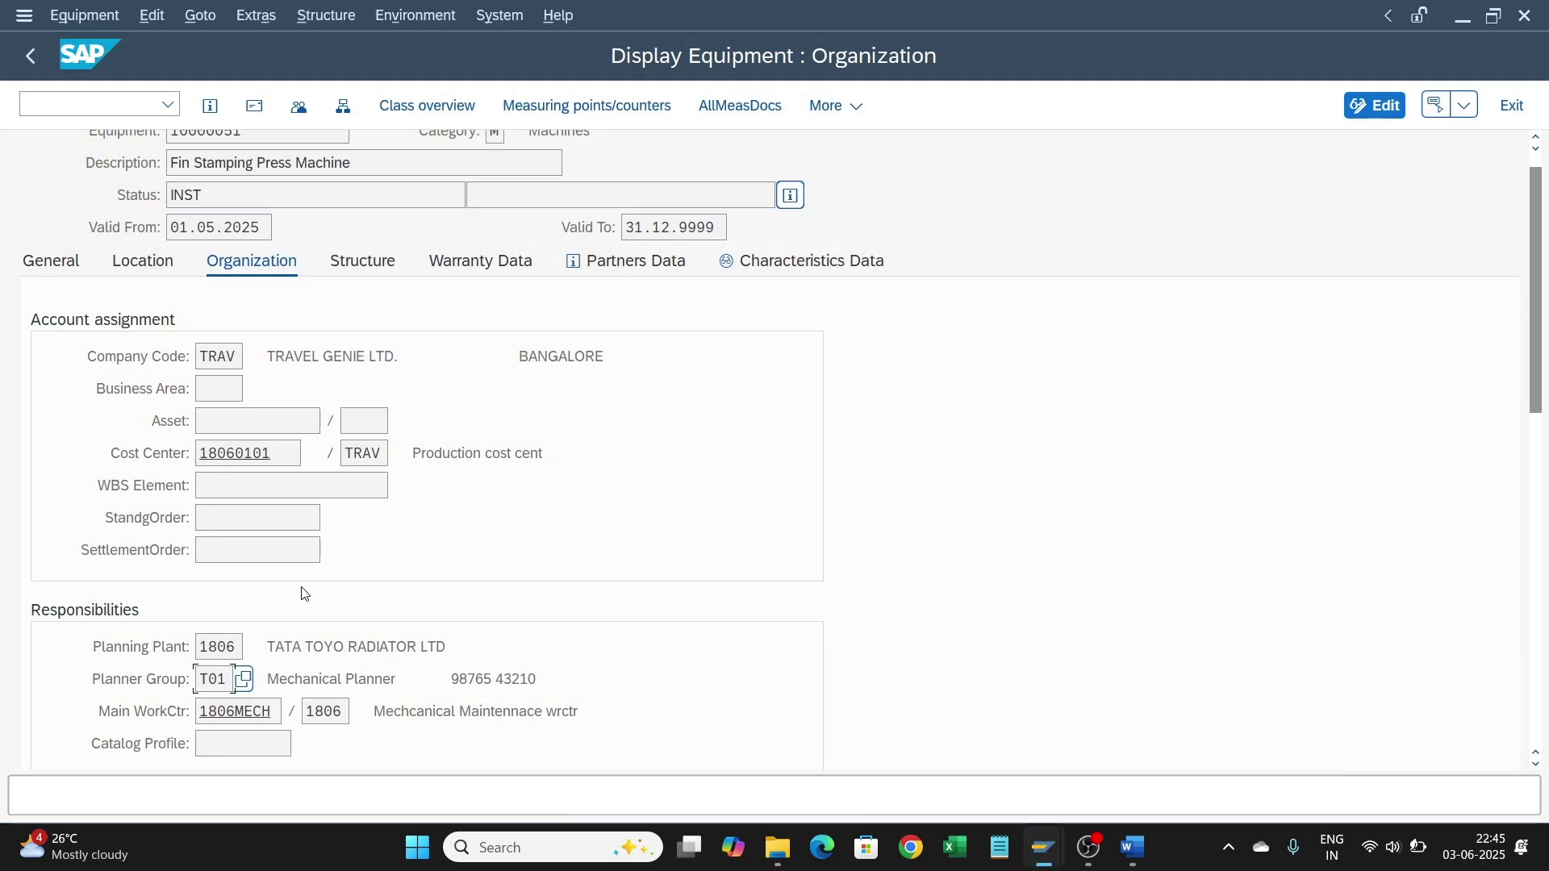
left_click(244, 681)
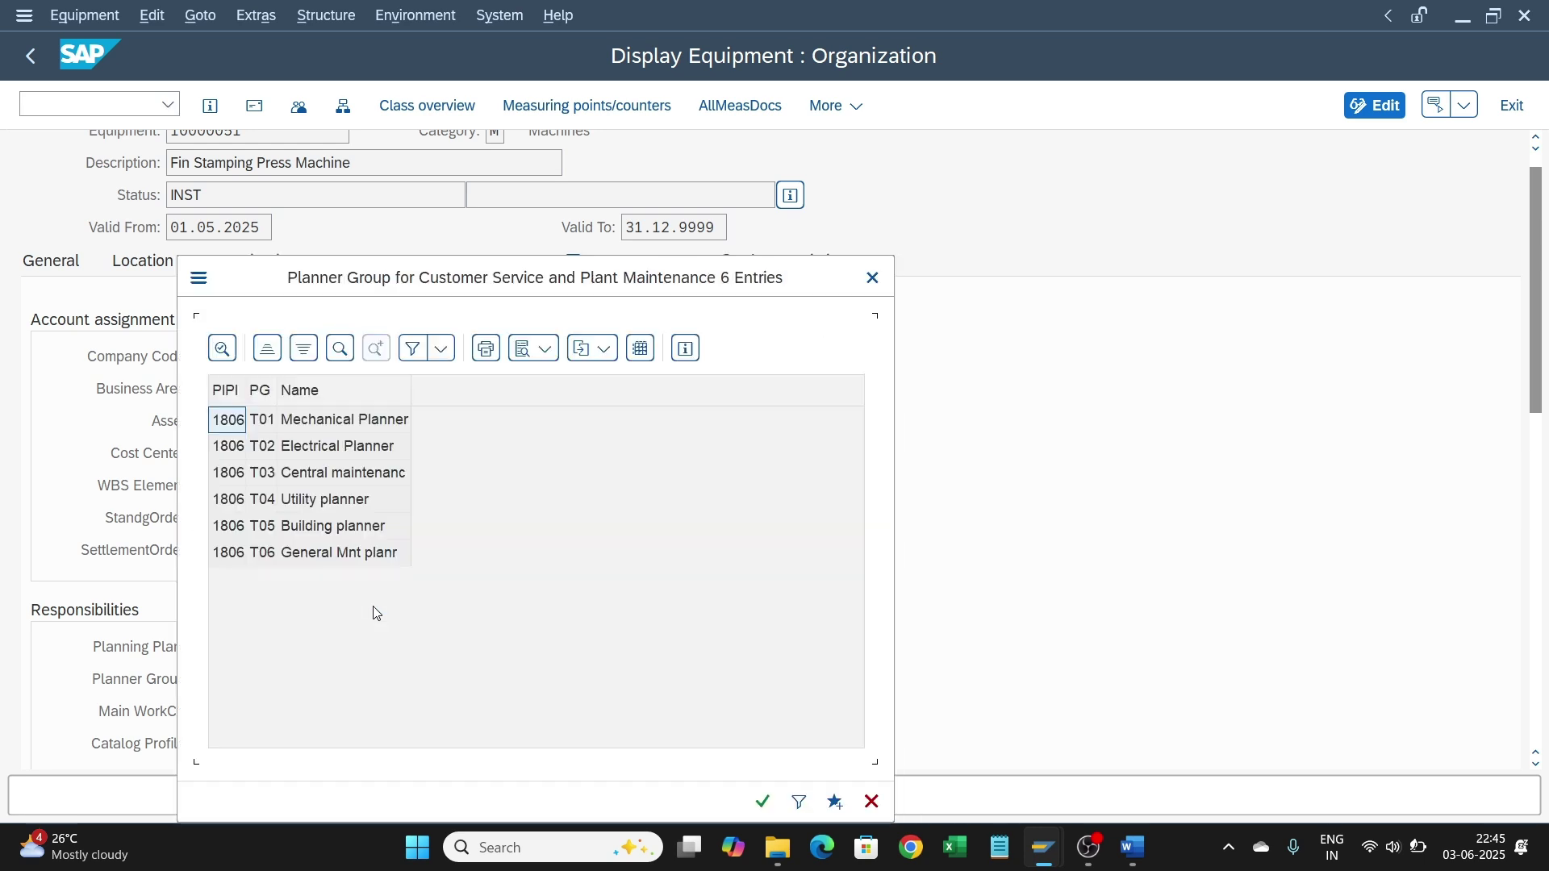
left_click(313, 557)
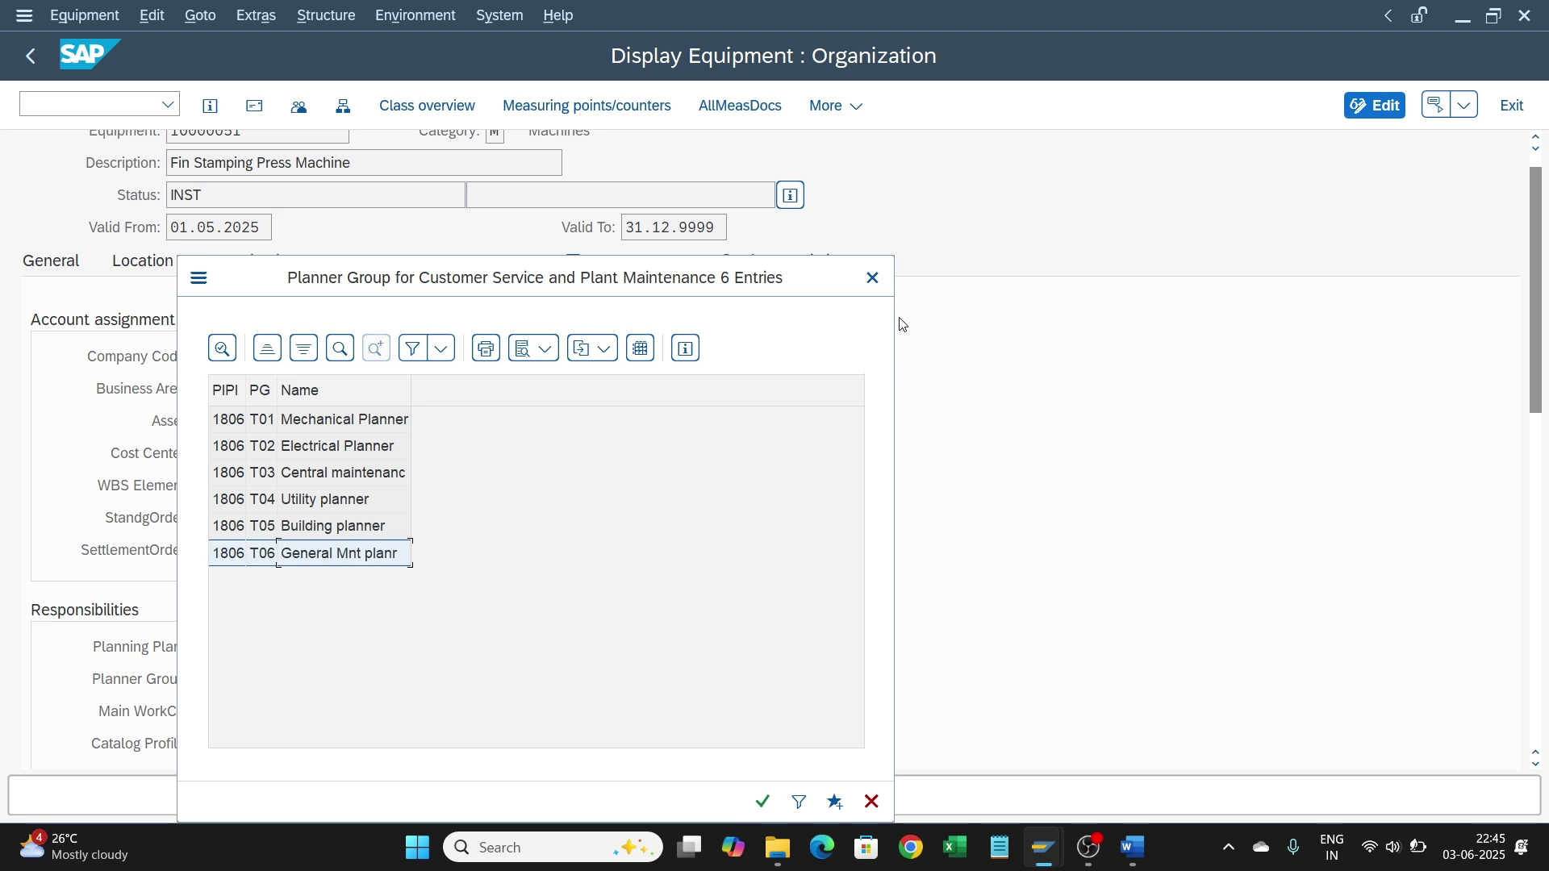
left_click(871, 279)
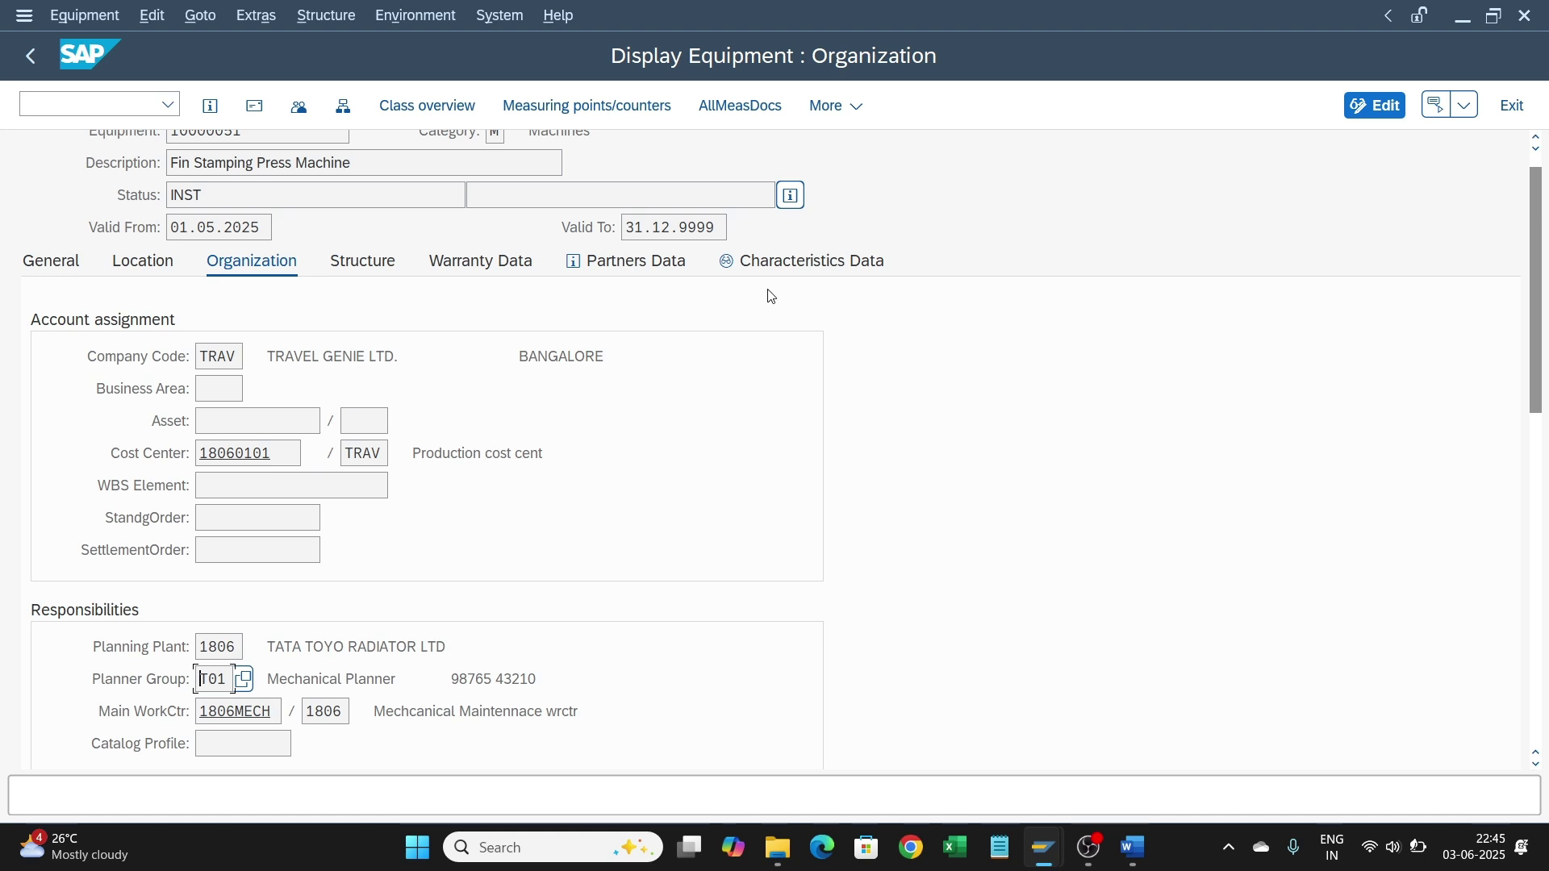
Step: Review the structure and general data of the Fin Stamping Press Machine equipment and return to its location data
left_click(363, 262)
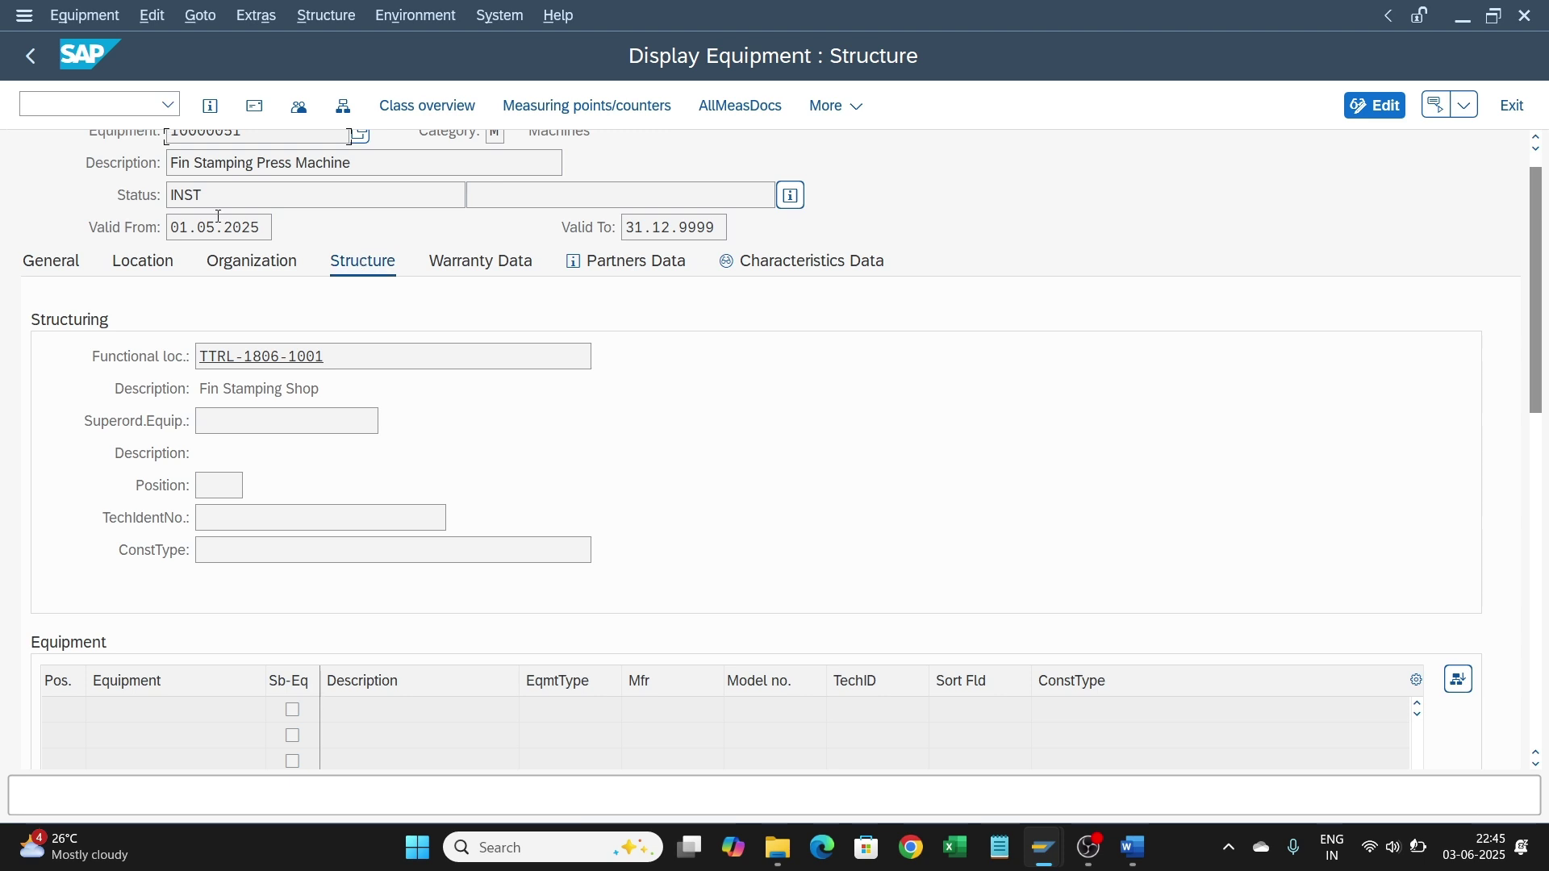
left_click(55, 262)
left_click(137, 266)
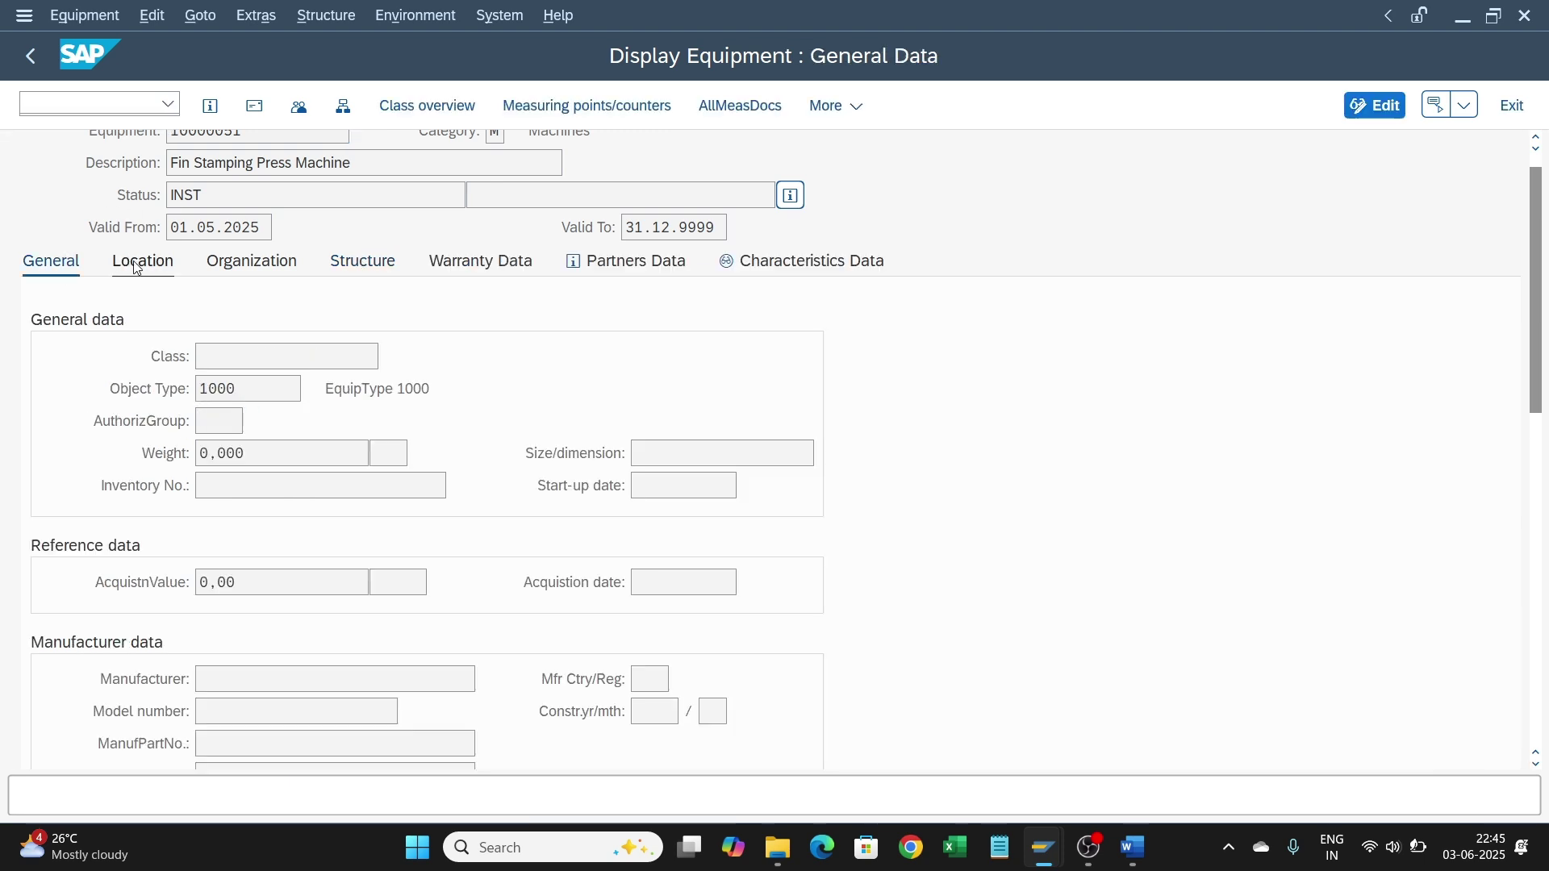